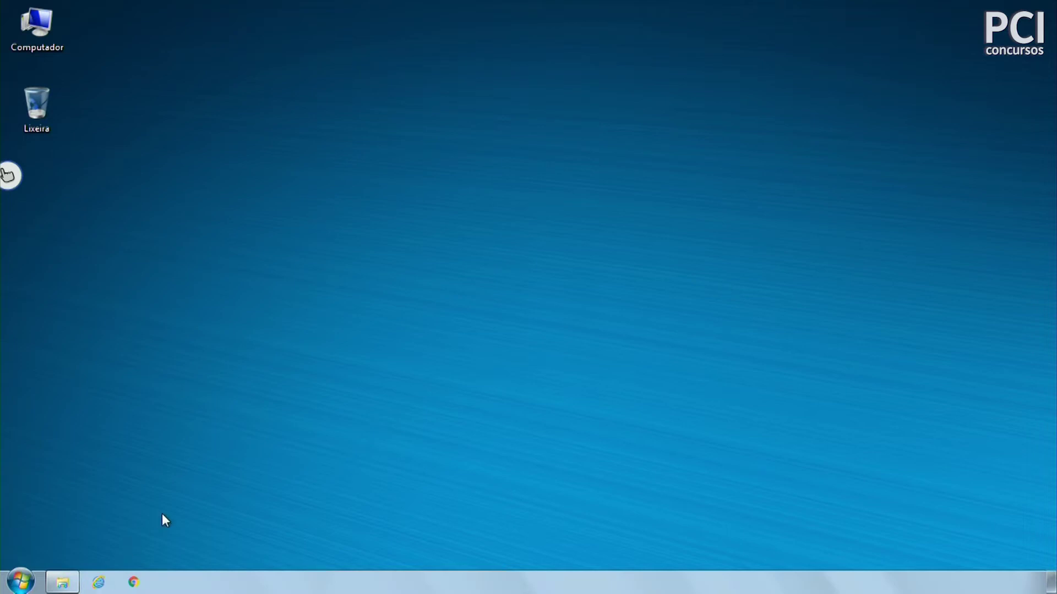
- Launch PowerPoint 2010 from the Microsoft Office folder under Todos os Programas
left_click(2, 590)
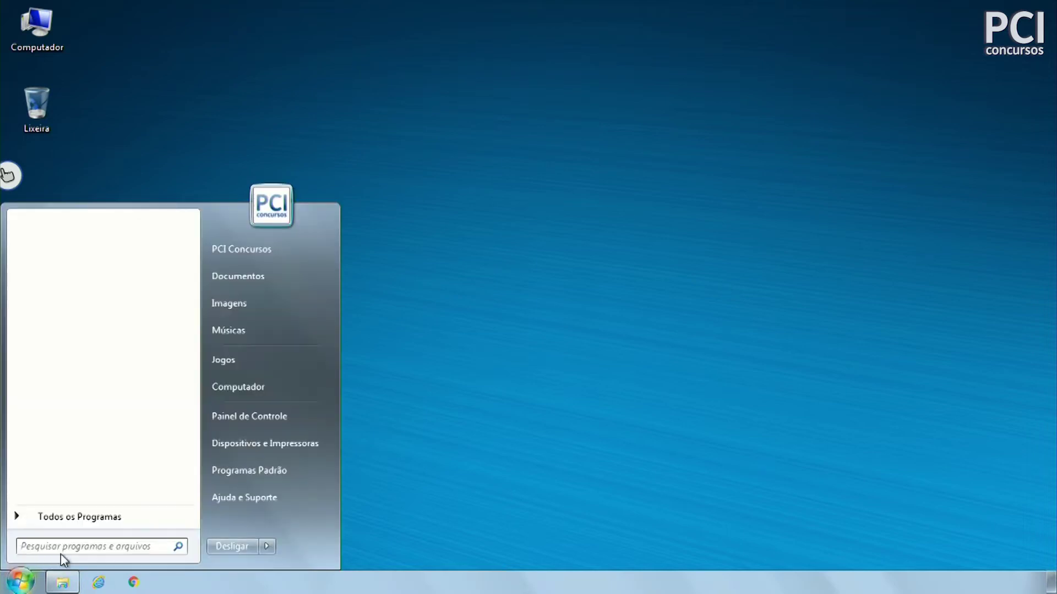
left_click(103, 523)
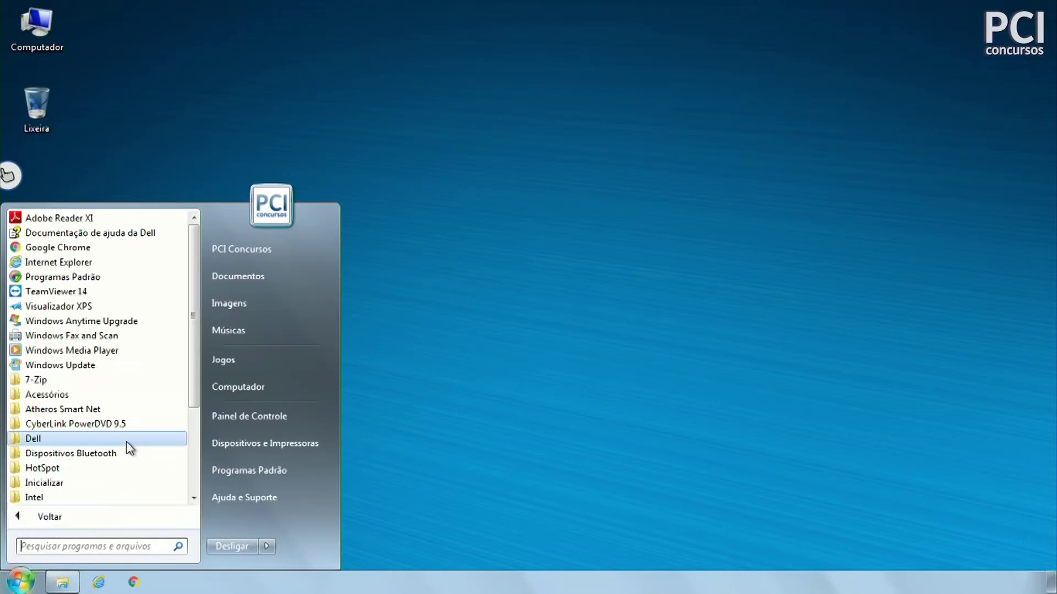
scroll(127, 418, "down", 3)
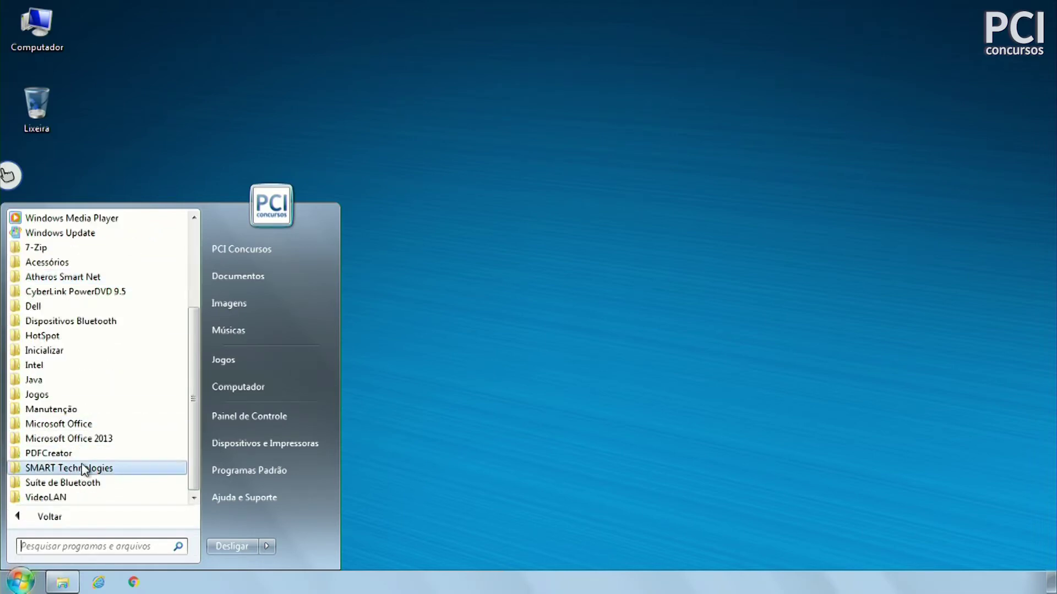
left_click(75, 427)
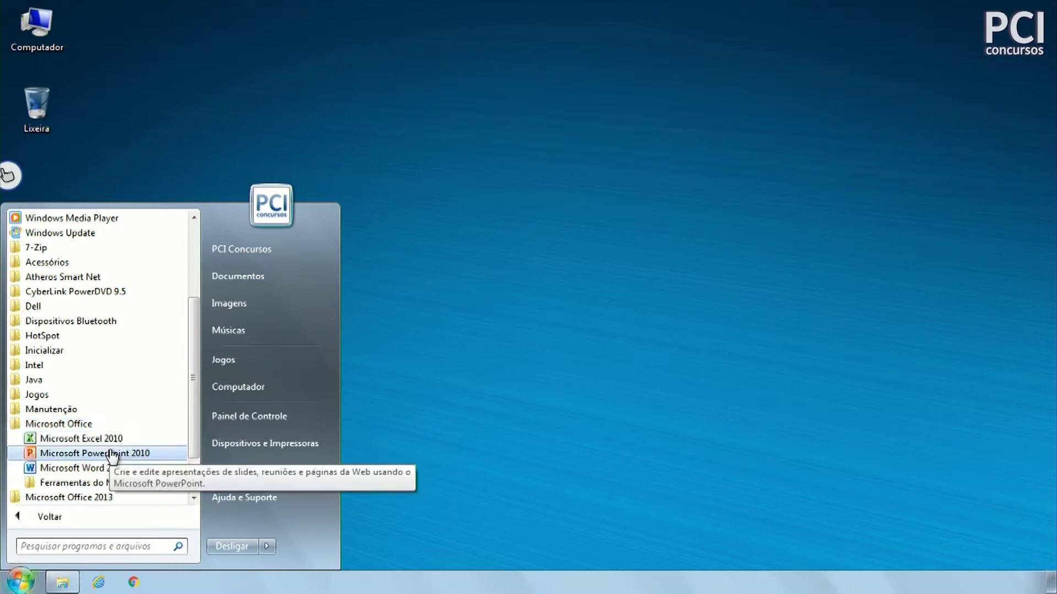
left_click(141, 455)
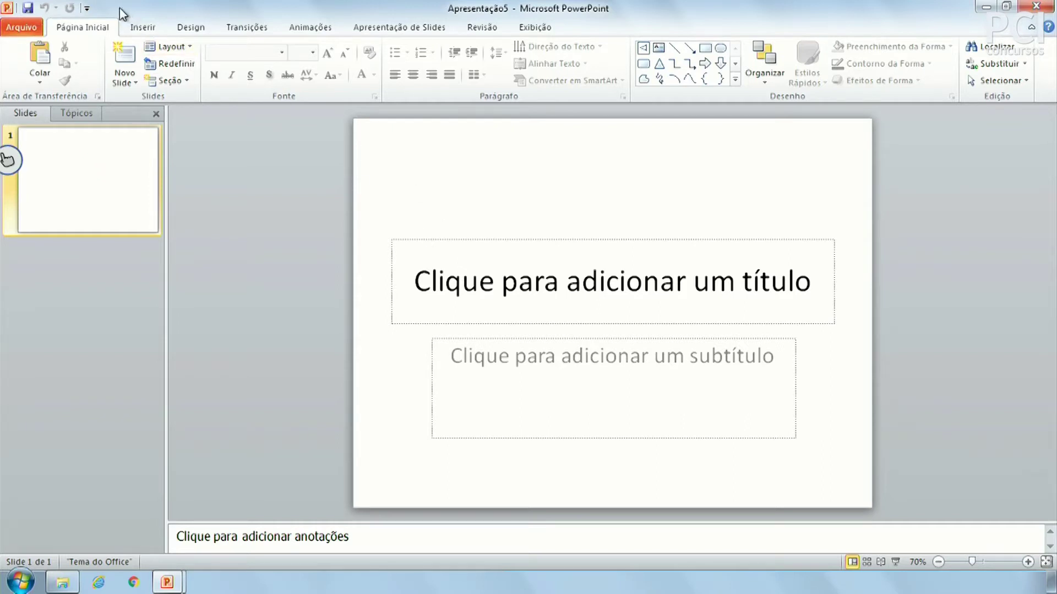
- Add the Abrir (Open) command to the Quick Access Toolbar
left_click(87, 8)
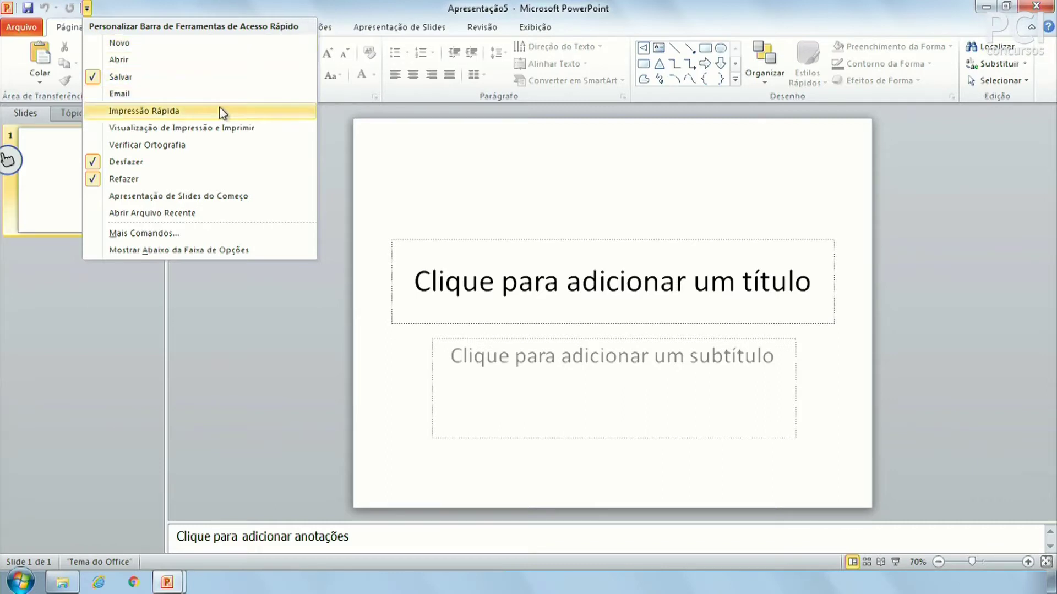
left_click(134, 59)
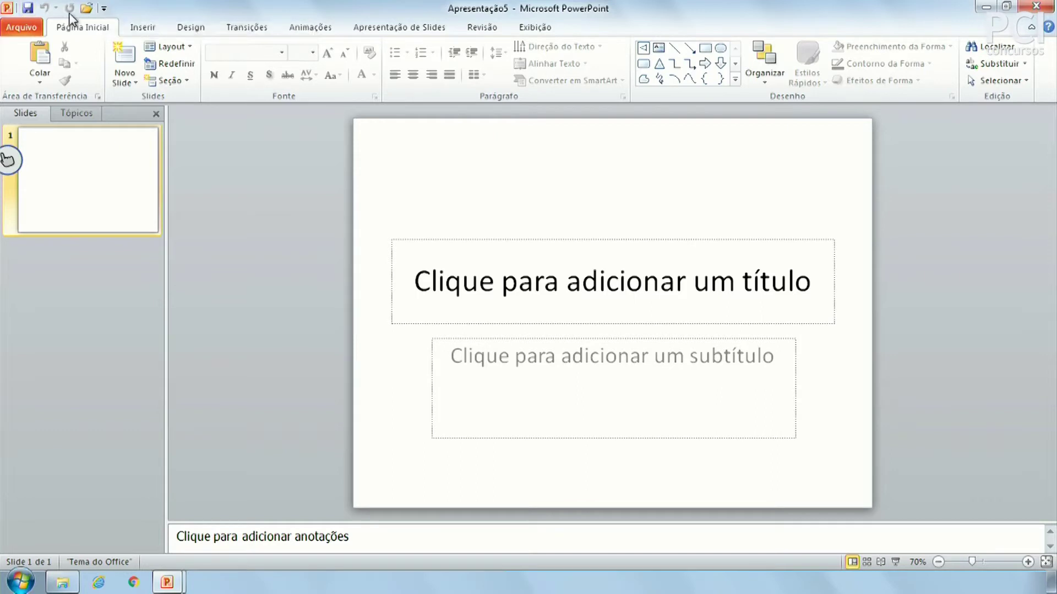
left_click(33, 31)
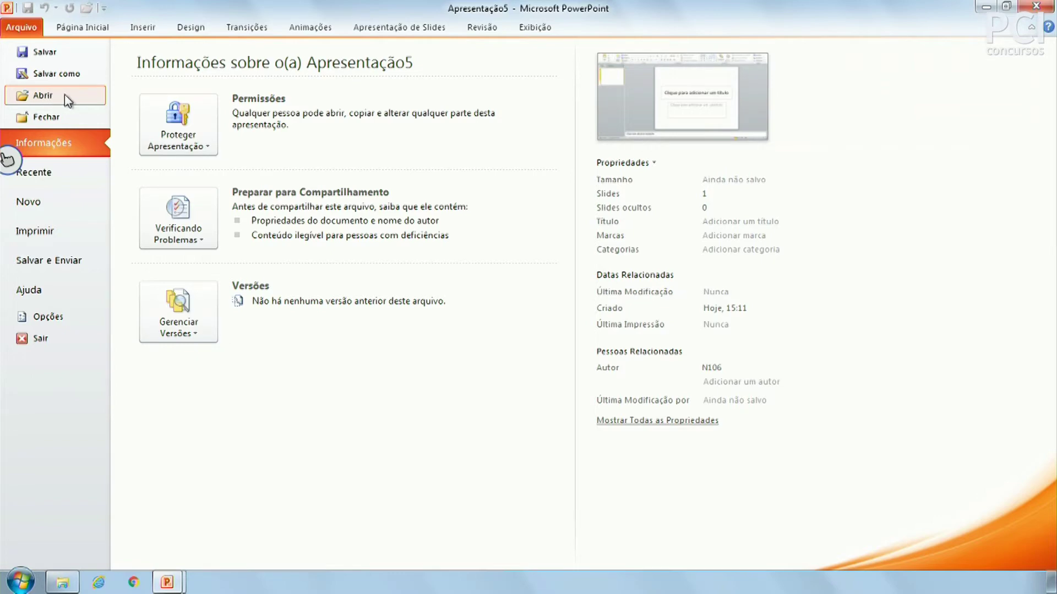
- Show the Recente page with recent presentations such as SLIDE TEMA PCI.ppt
left_click(47, 176)
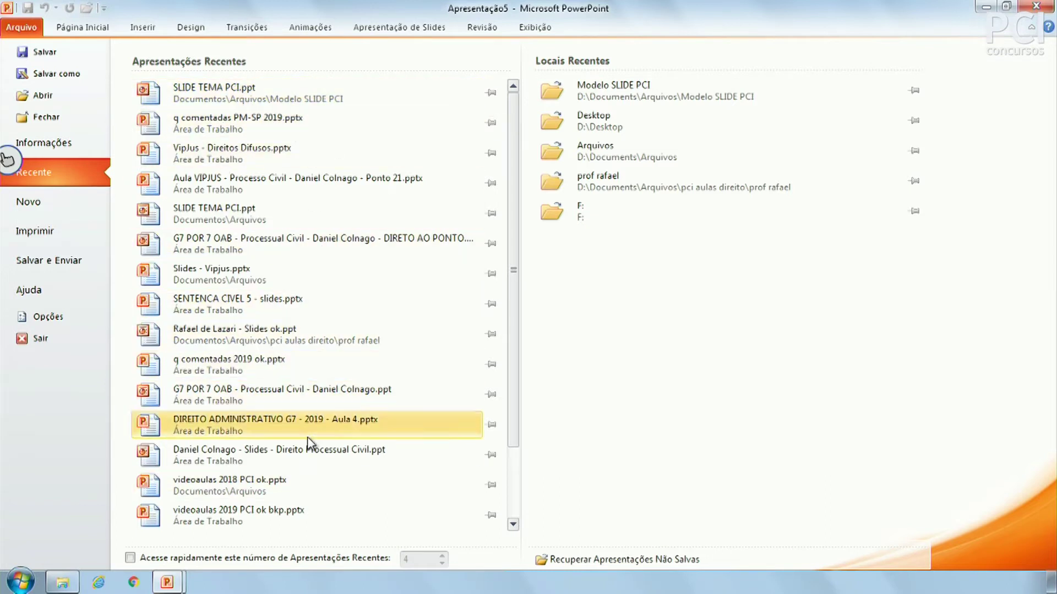
- Scroll through the Apresentações Recentes list, then go back to Informações
scroll(319, 390, "down", 1)
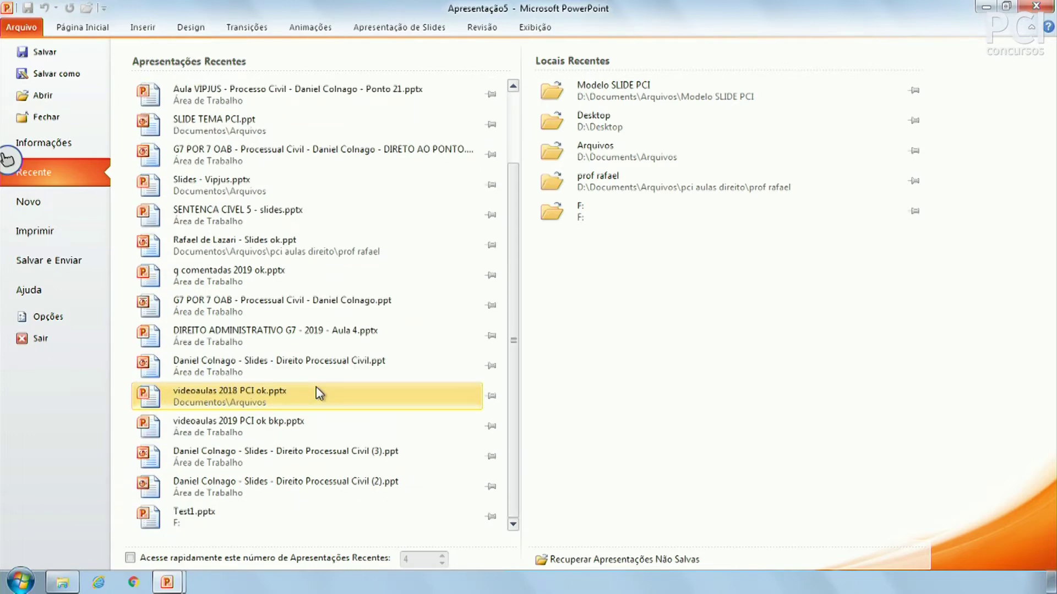
scroll(316, 387, "up", 1)
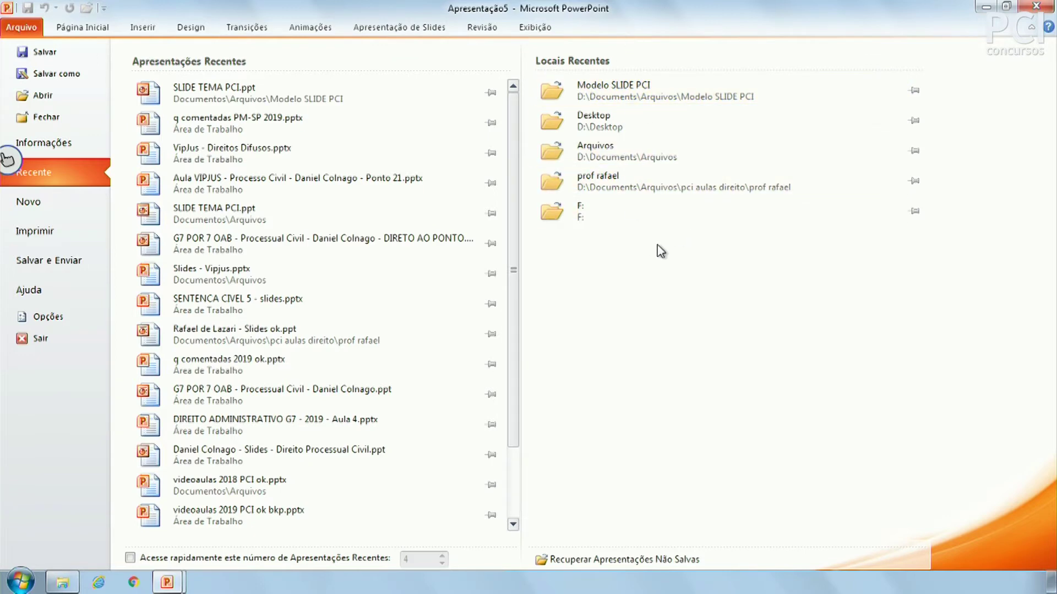
left_click(54, 146)
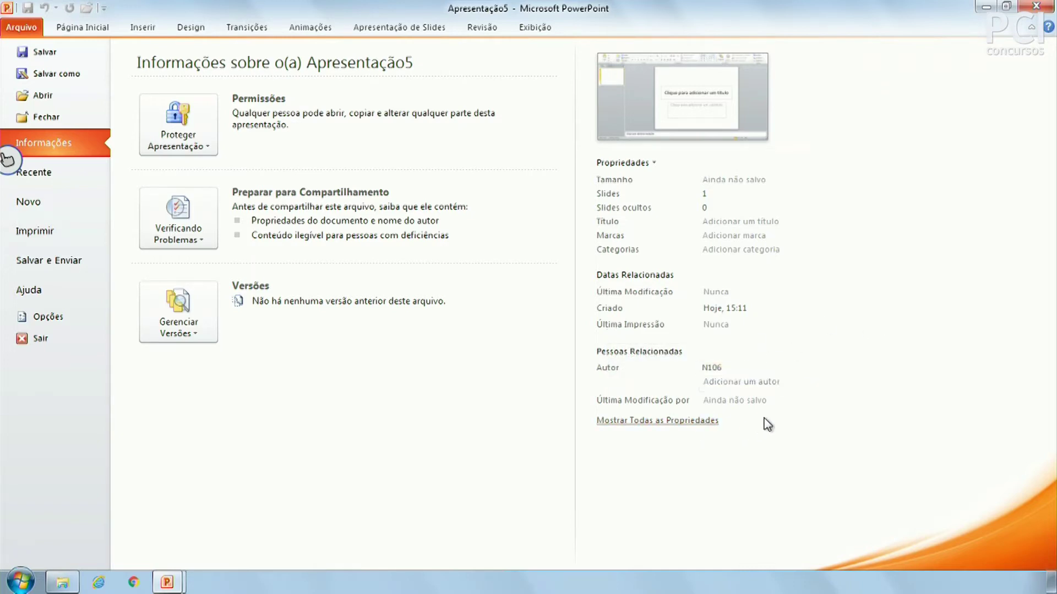
- Browse the Novo templates, then show the Imprimir settings and preview
left_click(37, 202)
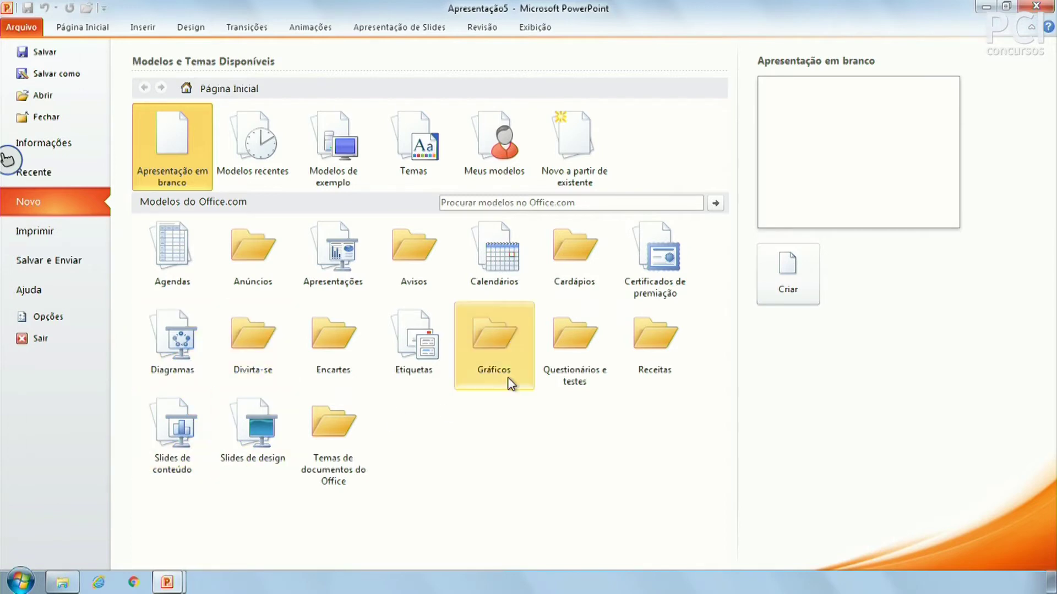
left_click(52, 235)
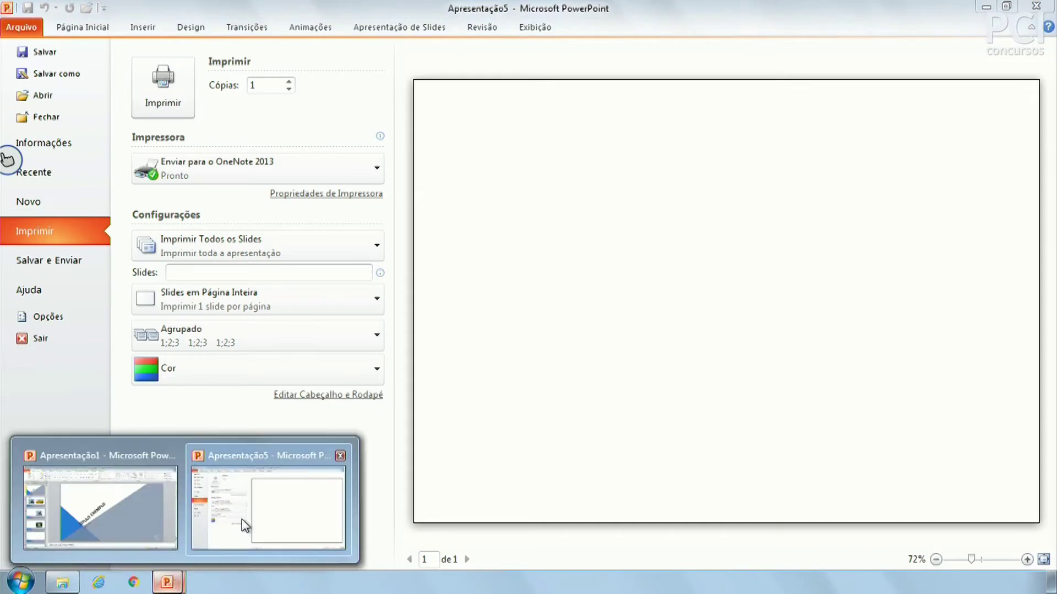
- Switch to Apresentação1 and set its print layout to Estrutura de tópicos
mouse_move(166, 583)
left_click(123, 512)
left_click(21, 27)
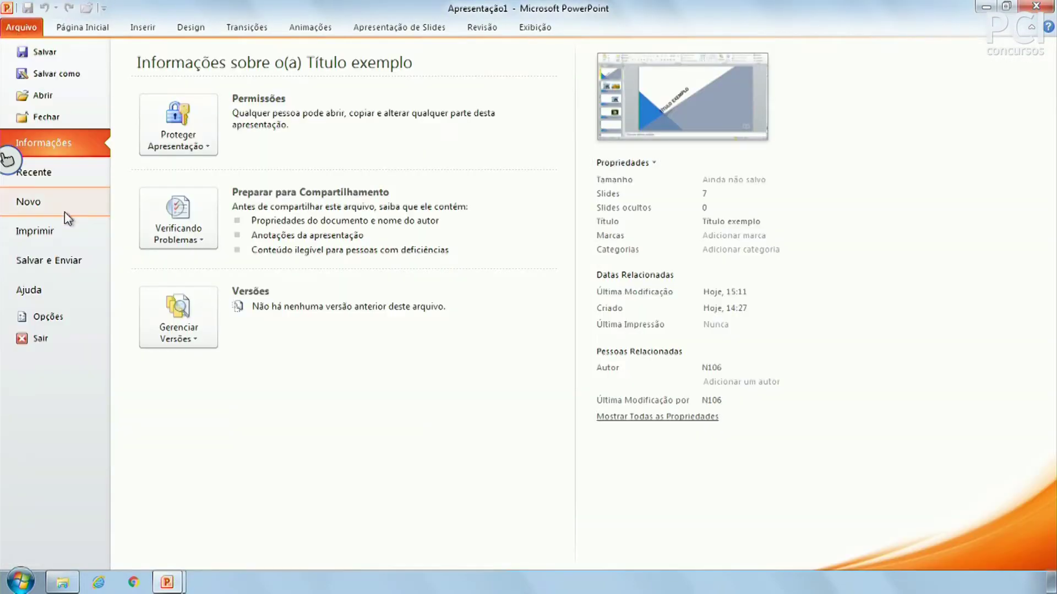
left_click(50, 231)
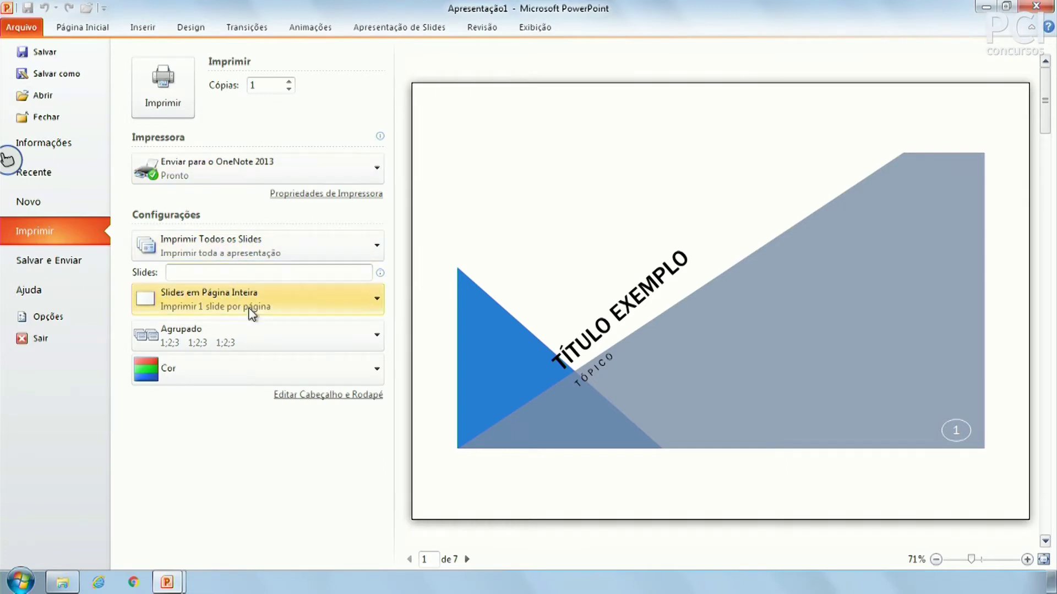
left_click(306, 310)
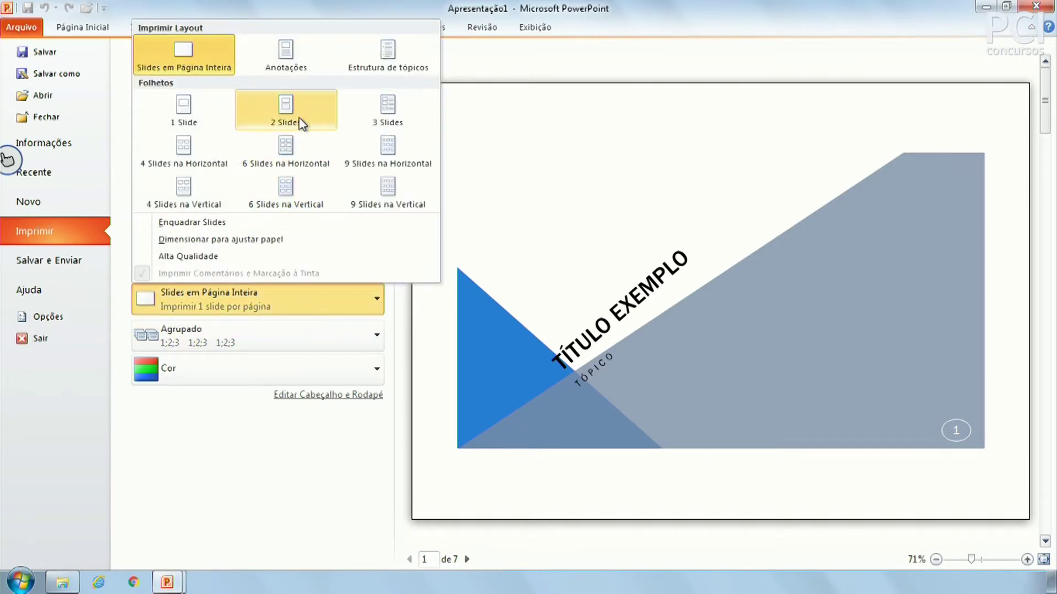
left_click(296, 52)
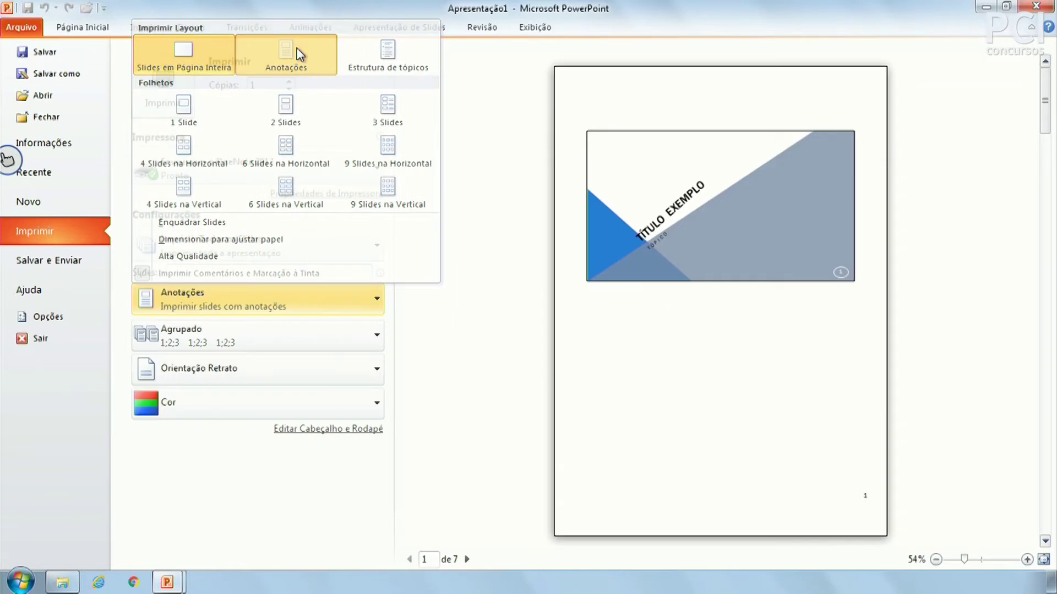
left_click(258, 300)
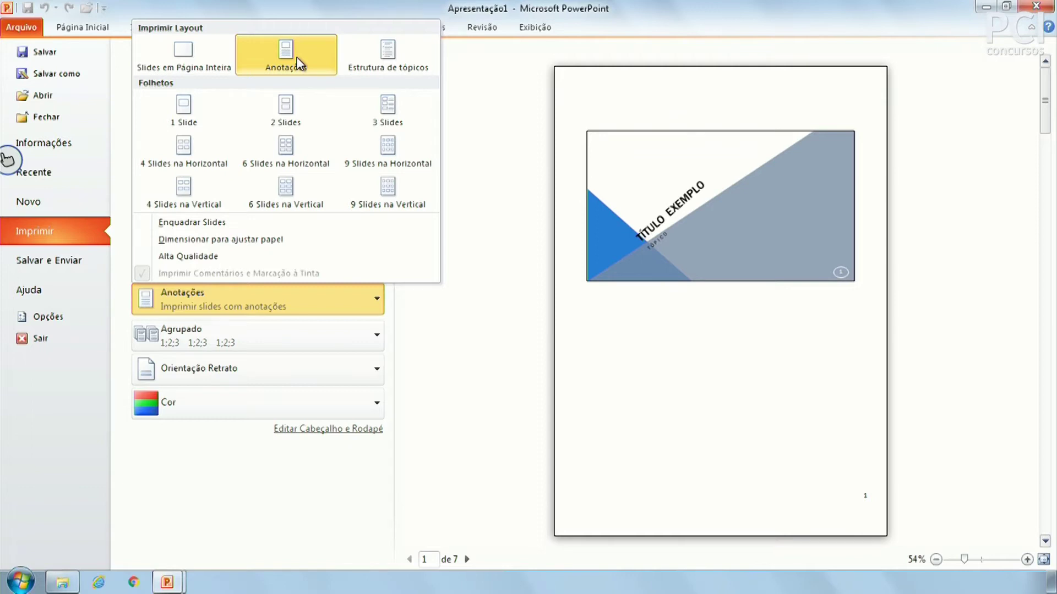
left_click(385, 58)
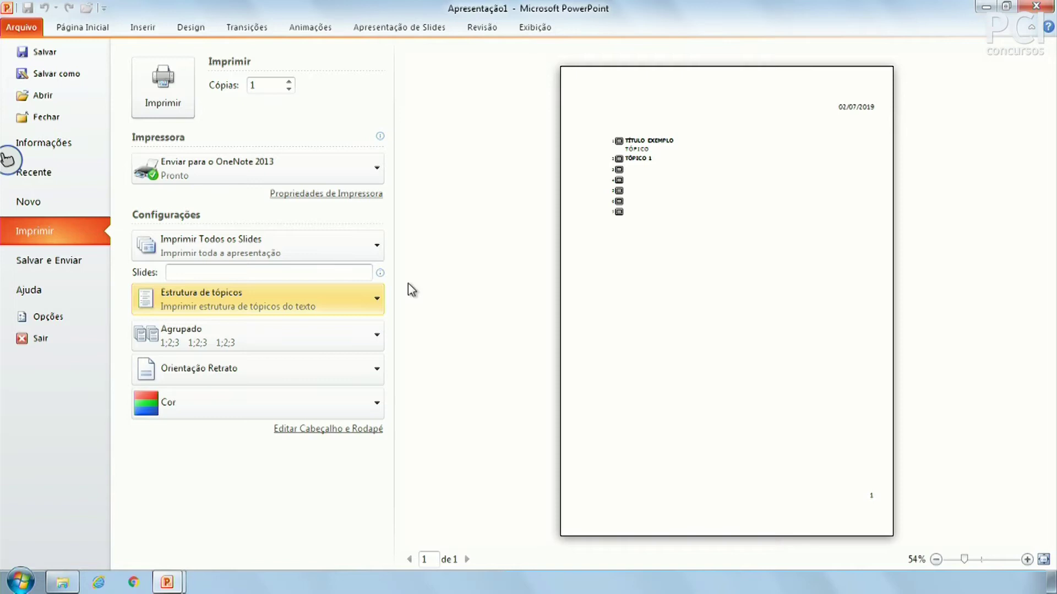
- Print handouts as 6 Slides na Horizontal on landscape pages, keeping Agrupado collation
left_click(312, 306)
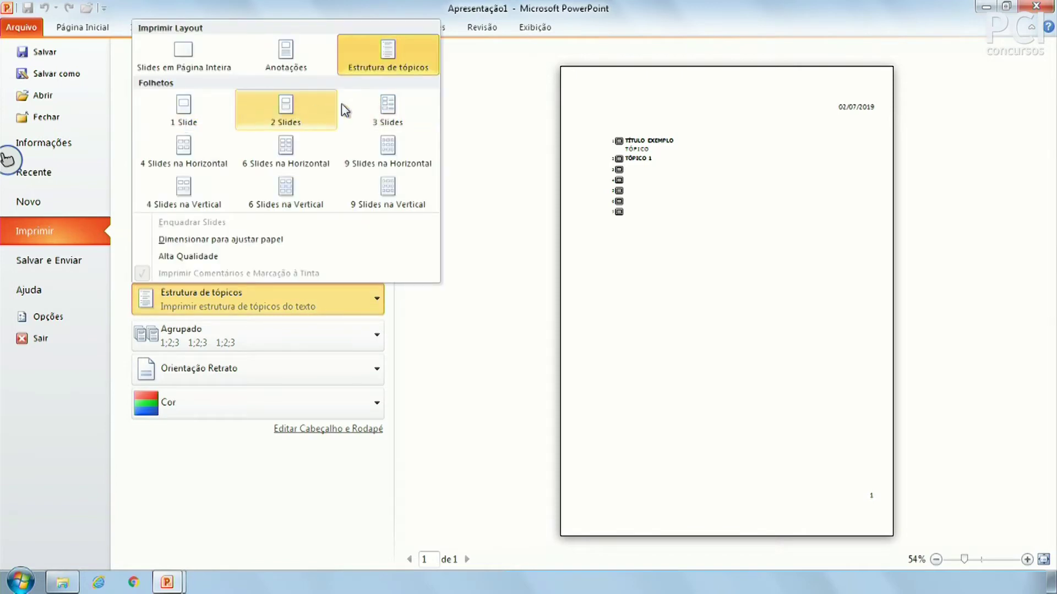
left_click(276, 148)
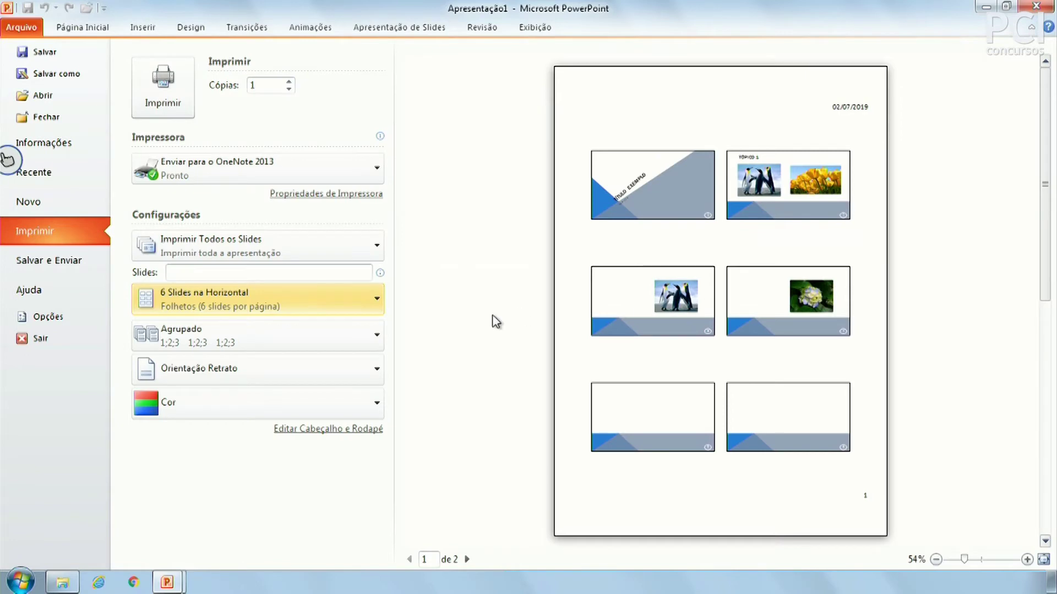
left_click(211, 380)
left_click(213, 438)
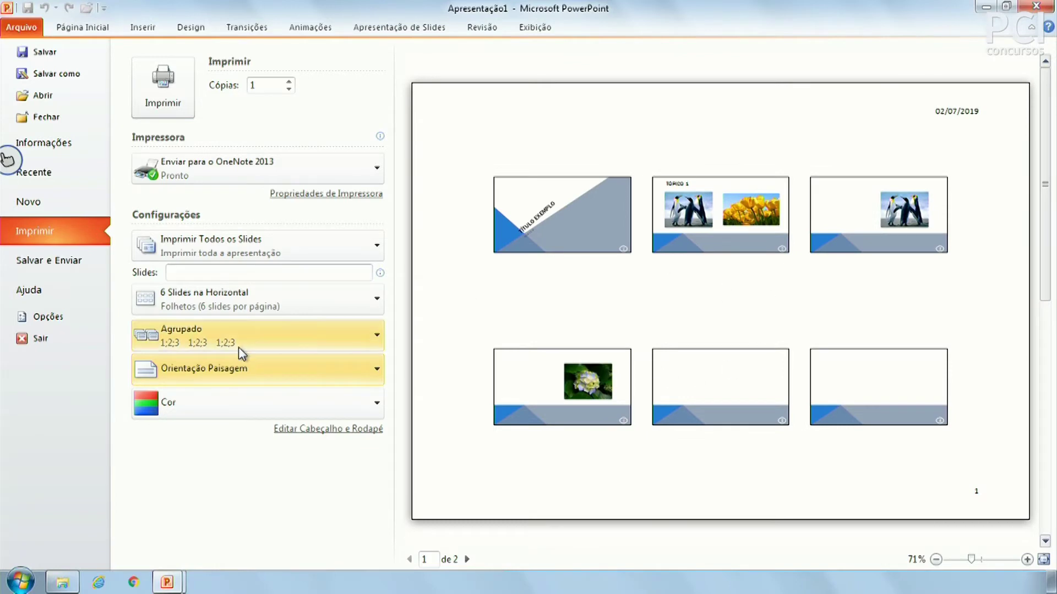
left_click(192, 412)
left_click(193, 416)
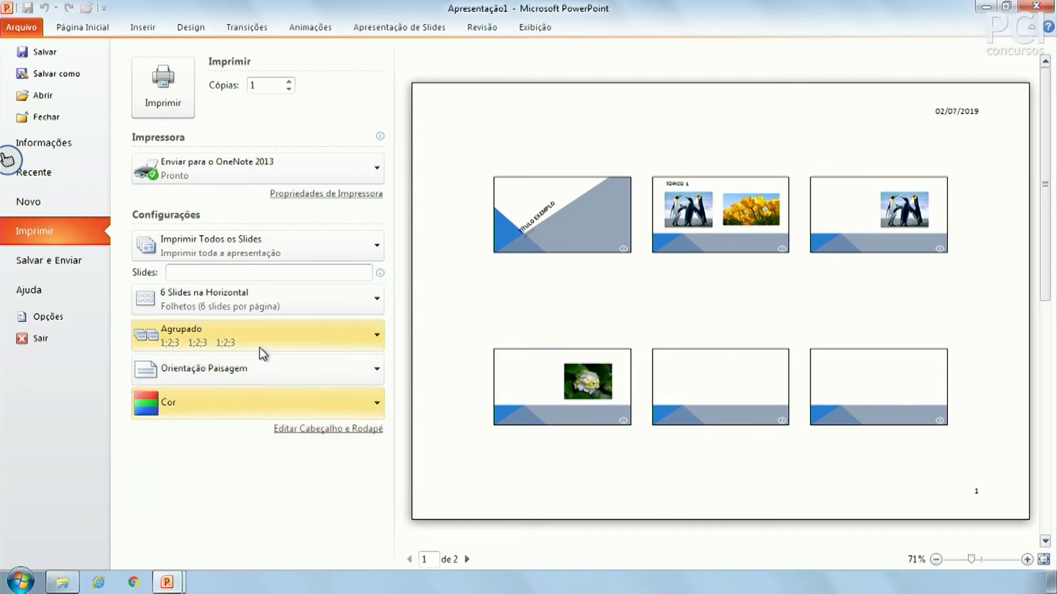
left_click(291, 299)
left_click(237, 341)
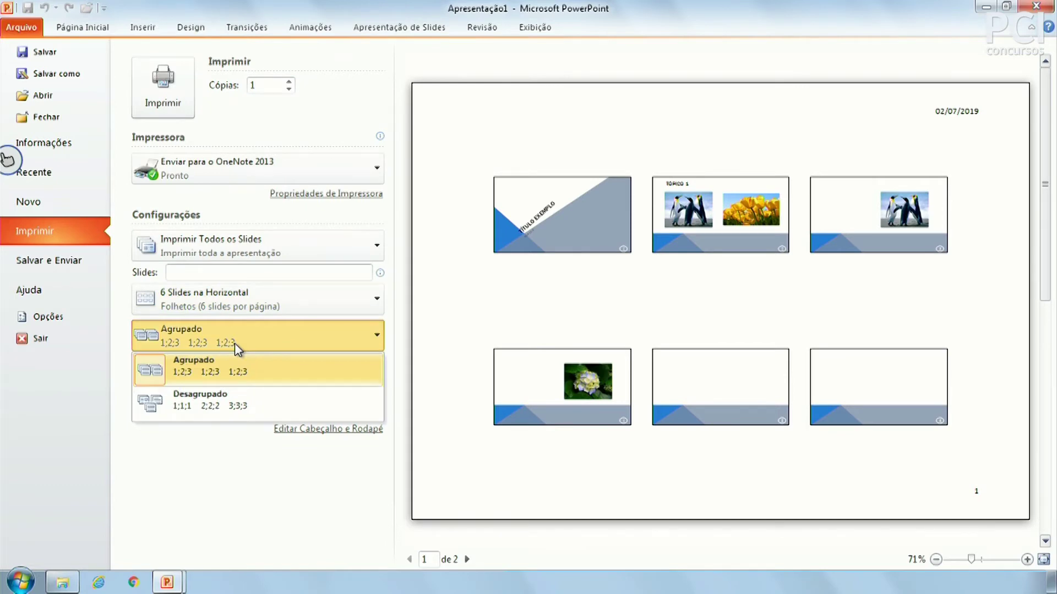
left_click(235, 343)
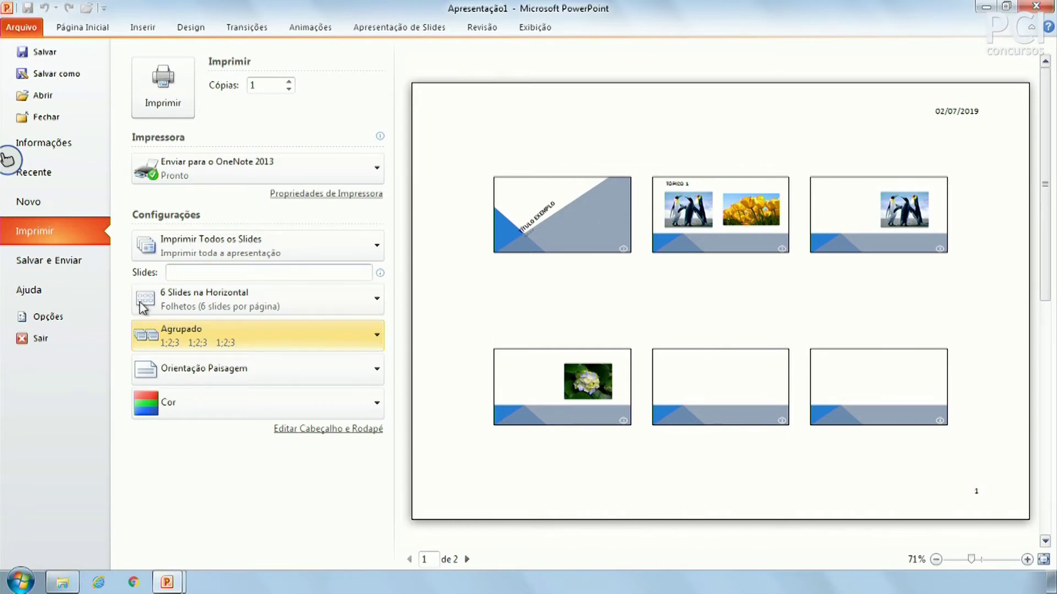
left_click(38, 261)
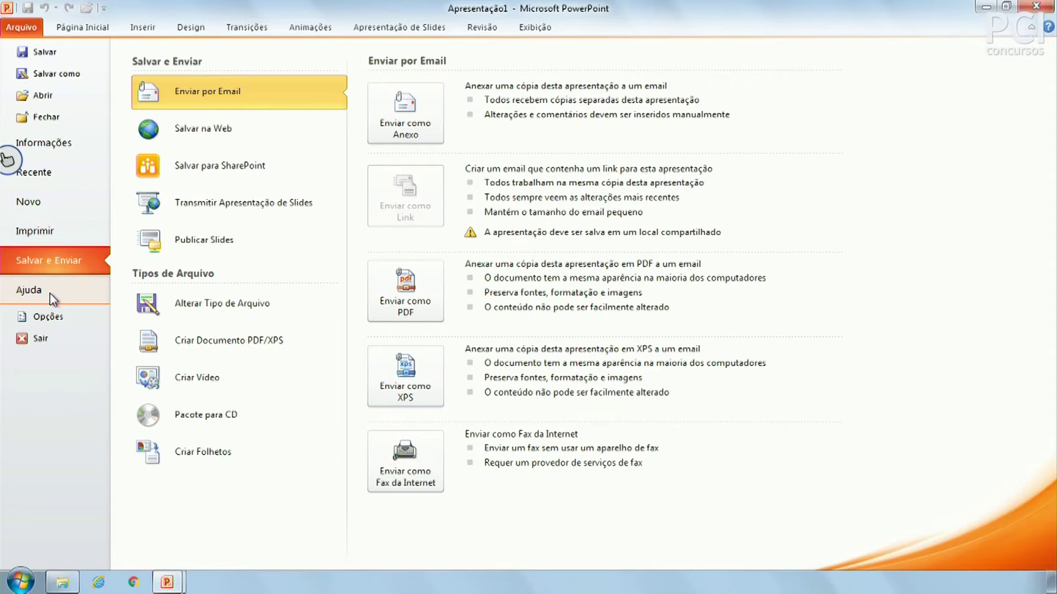
- Open PowerPoint Opções and close it without changes
left_click(50, 318)
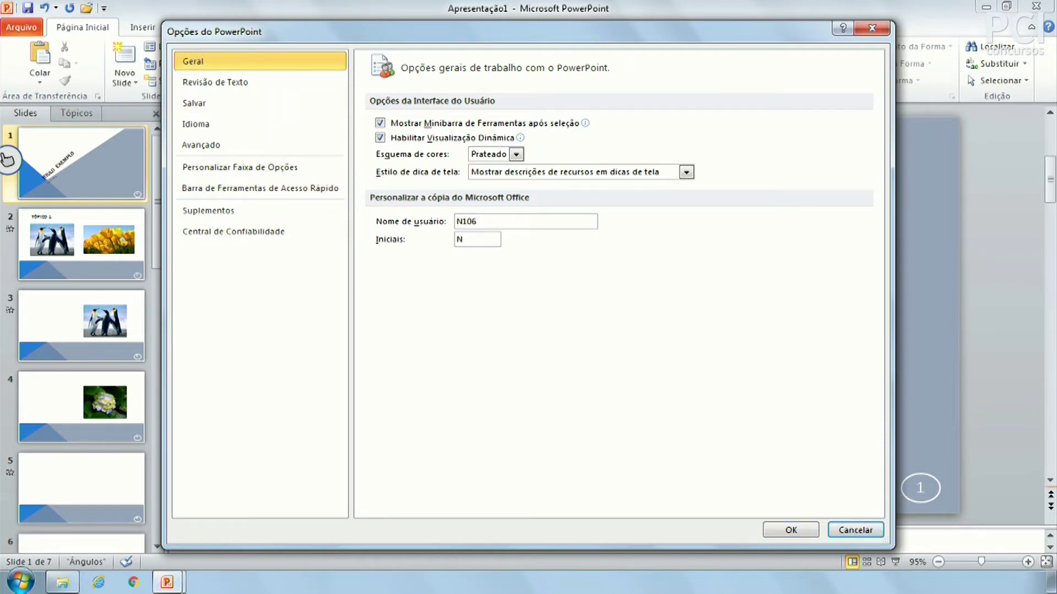
left_click(861, 532)
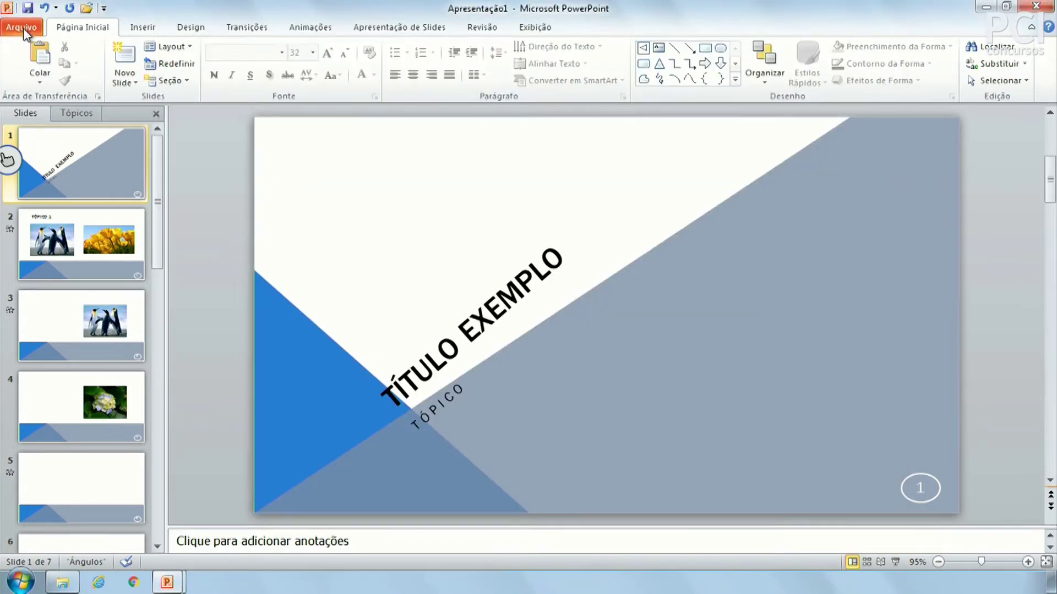
left_click(22, 28)
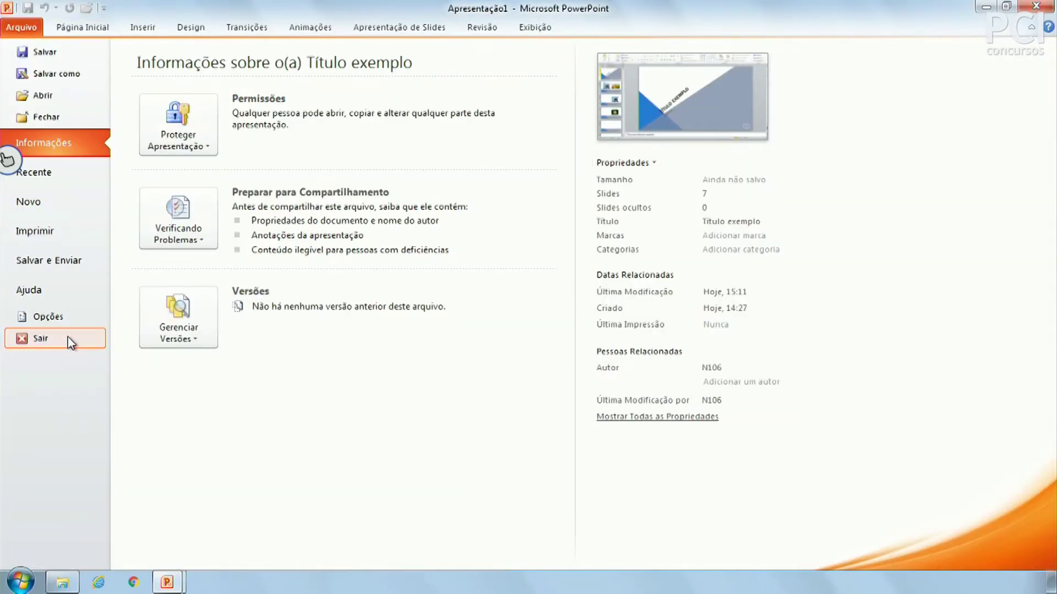
- Leave the file view to show the blank presentation's single title slide
left_click(77, 28)
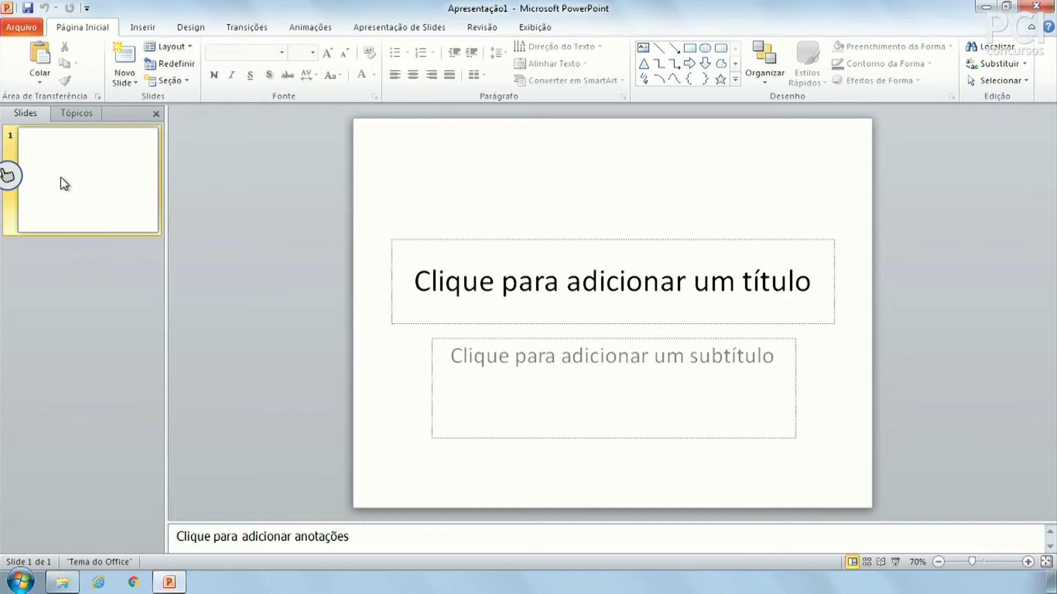
- Add two new slides after the title slide, then return to slide 1's title placeholder
left_click(129, 55)
left_click(129, 55)
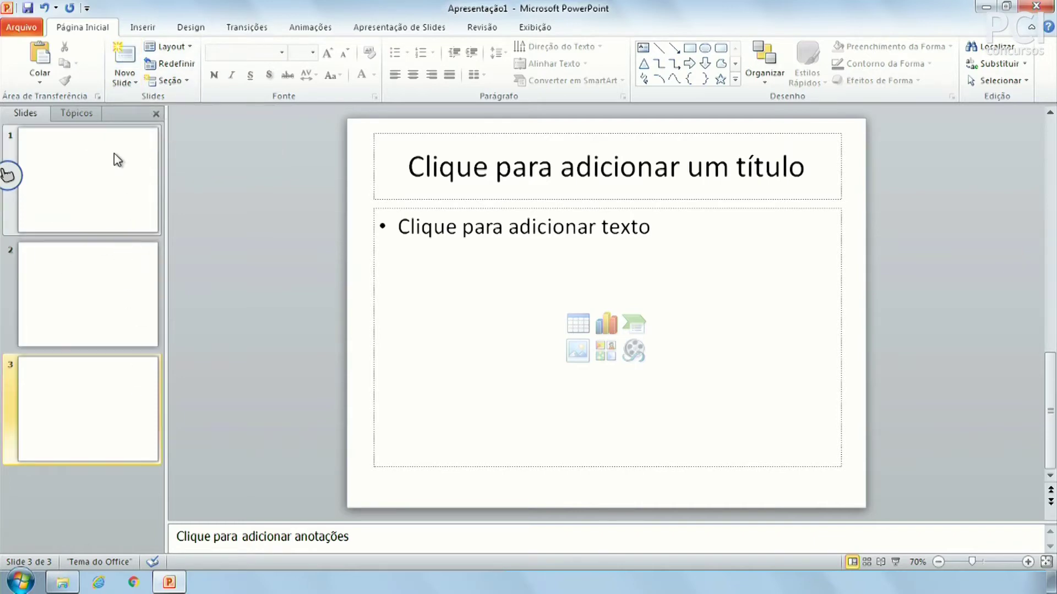
left_click(117, 183)
left_click(117, 299)
left_click(117, 361)
left_click(130, 172)
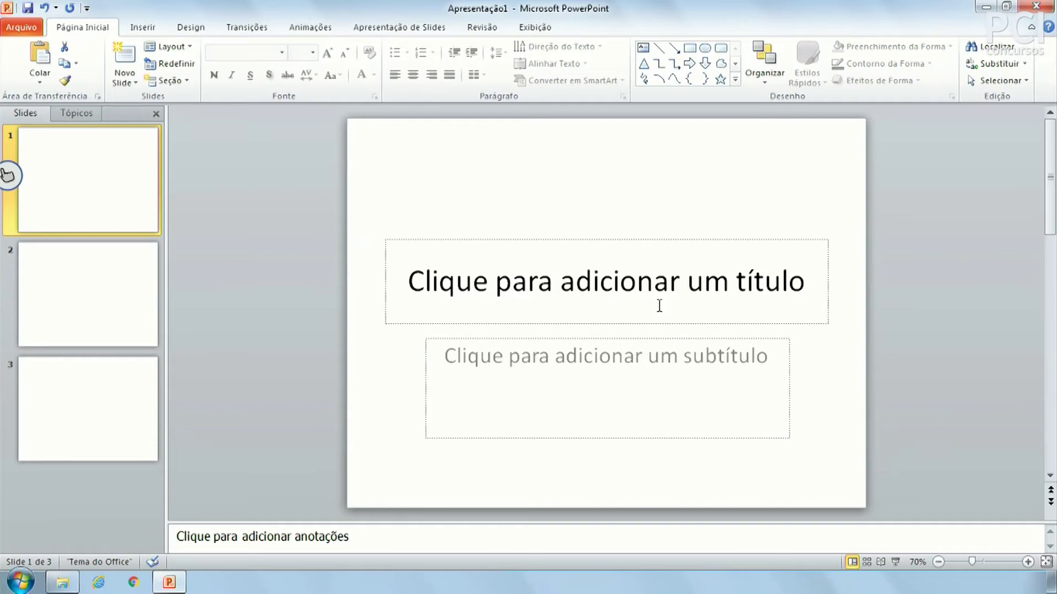
left_click(659, 306)
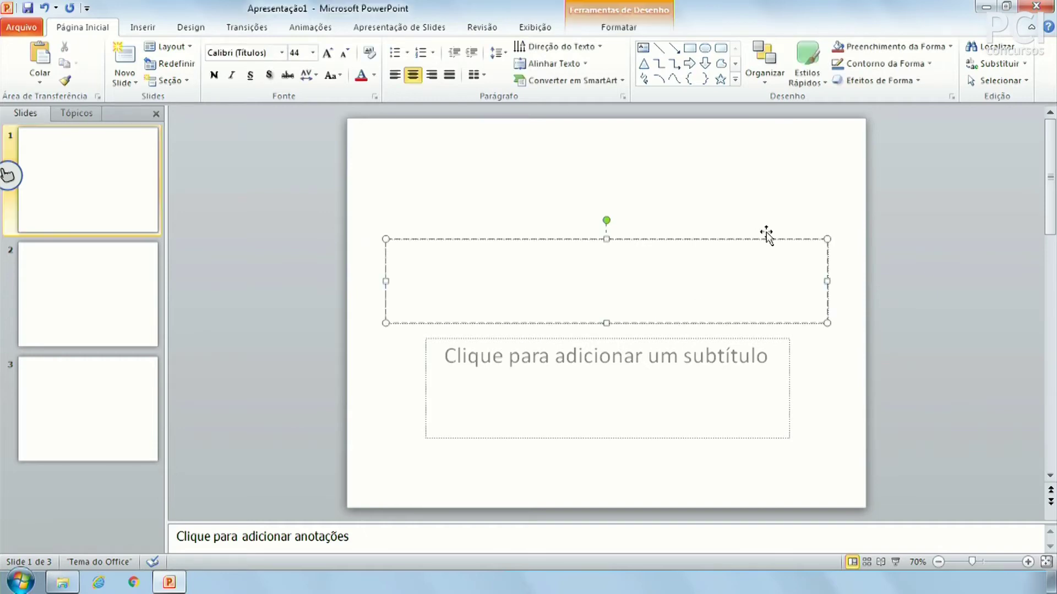
- Title the first slide 'Título exemplo' with subtitle 'tópico', then start the slide show
type("Títul")
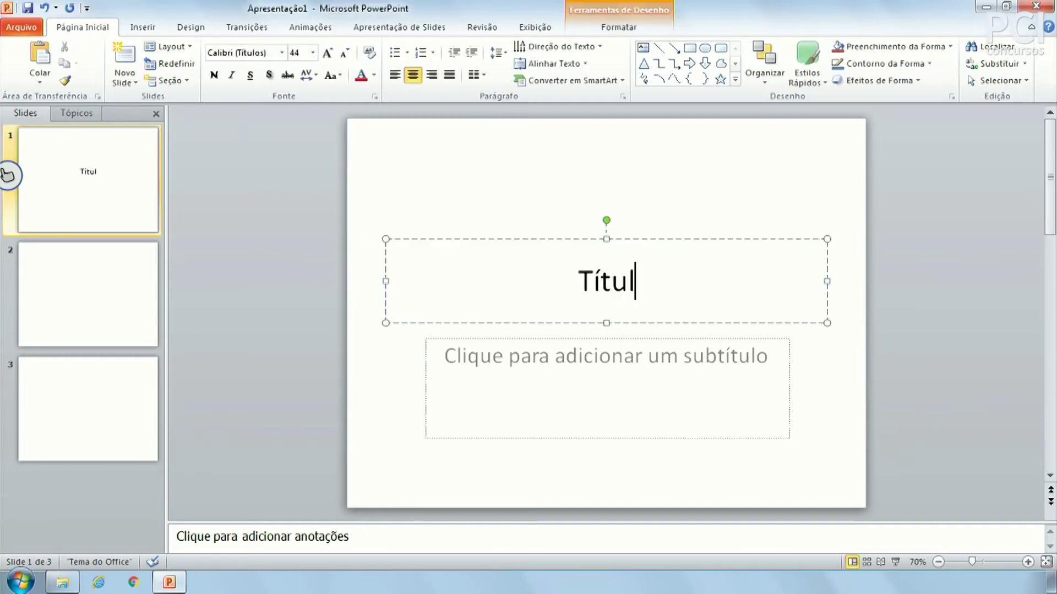
type("o exemplo")
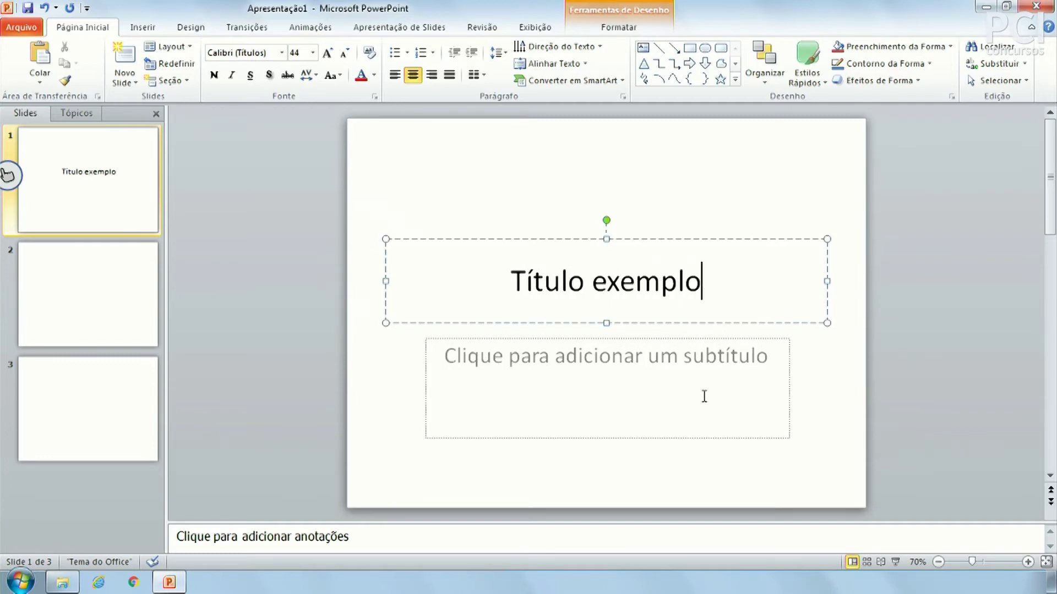
left_click(712, 377)
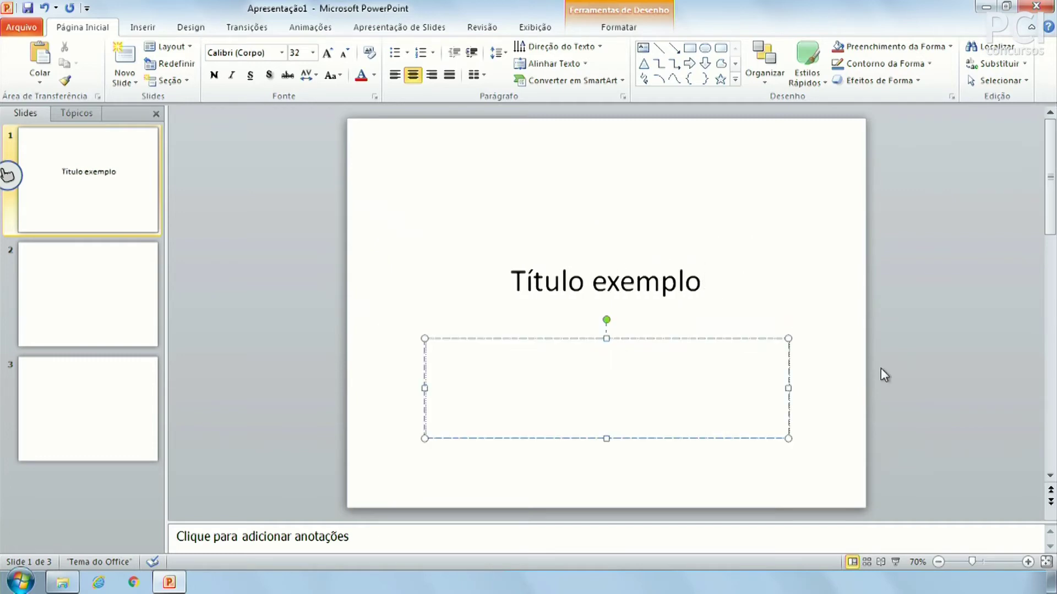
type("tópico")
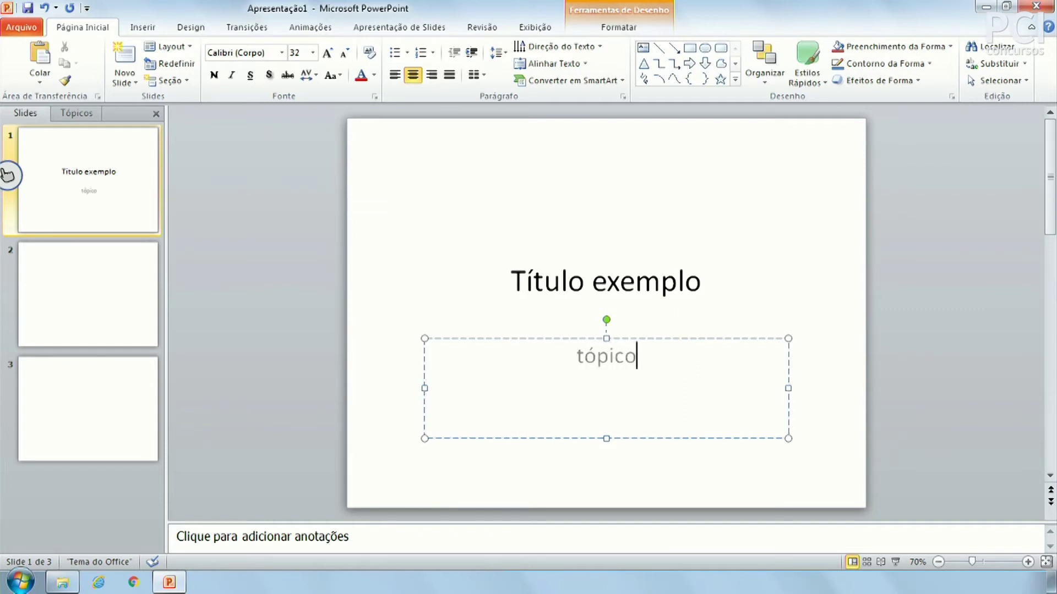
left_click(892, 333)
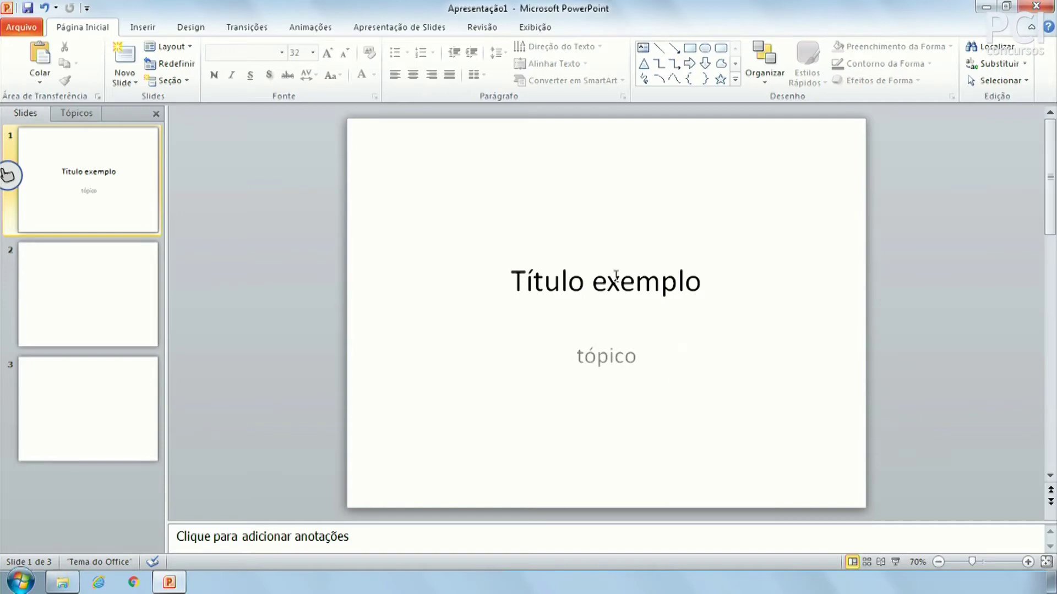
left_click(894, 562)
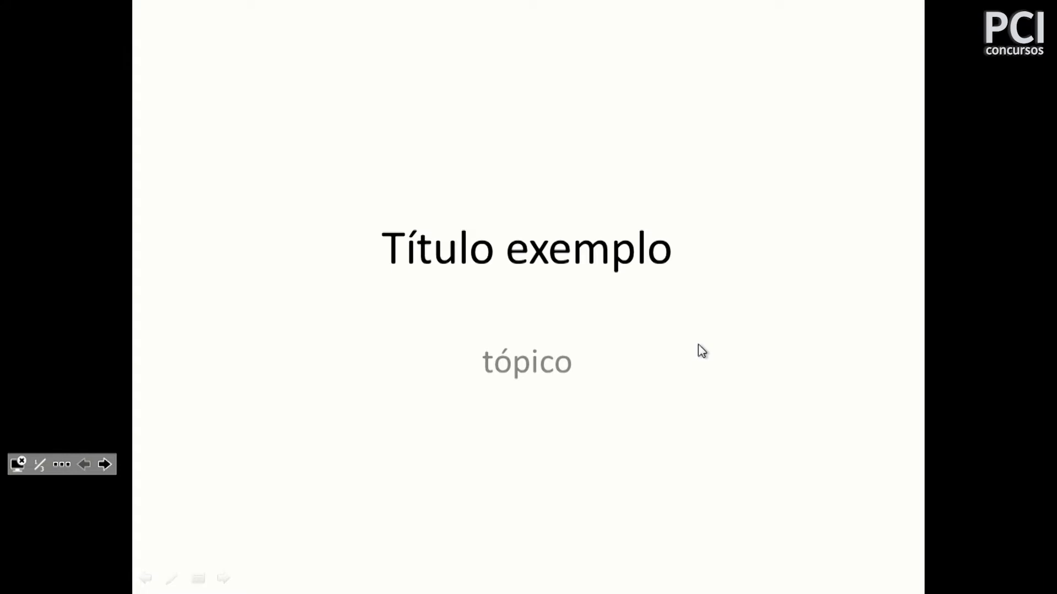
key("Escape")
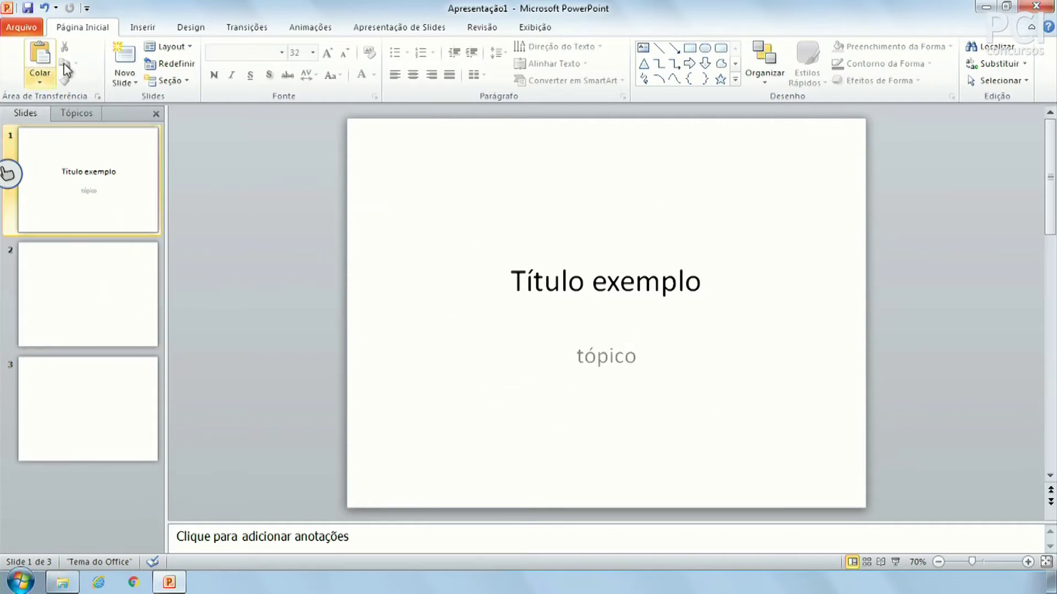
- Preview the slide layouts without changing the title slide, then bring up slide 2
left_click(190, 48)
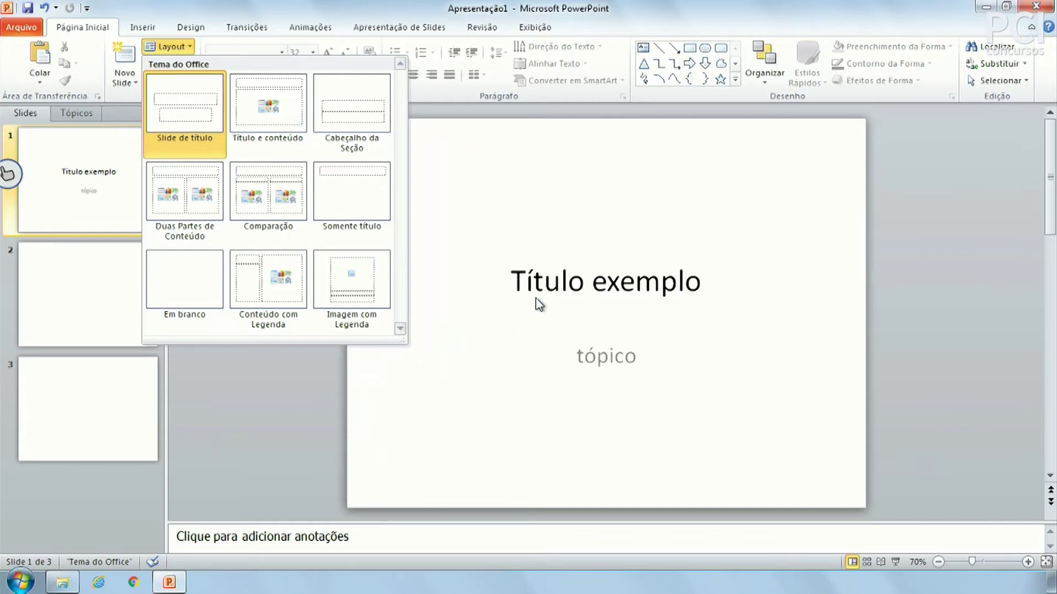
left_click(567, 256)
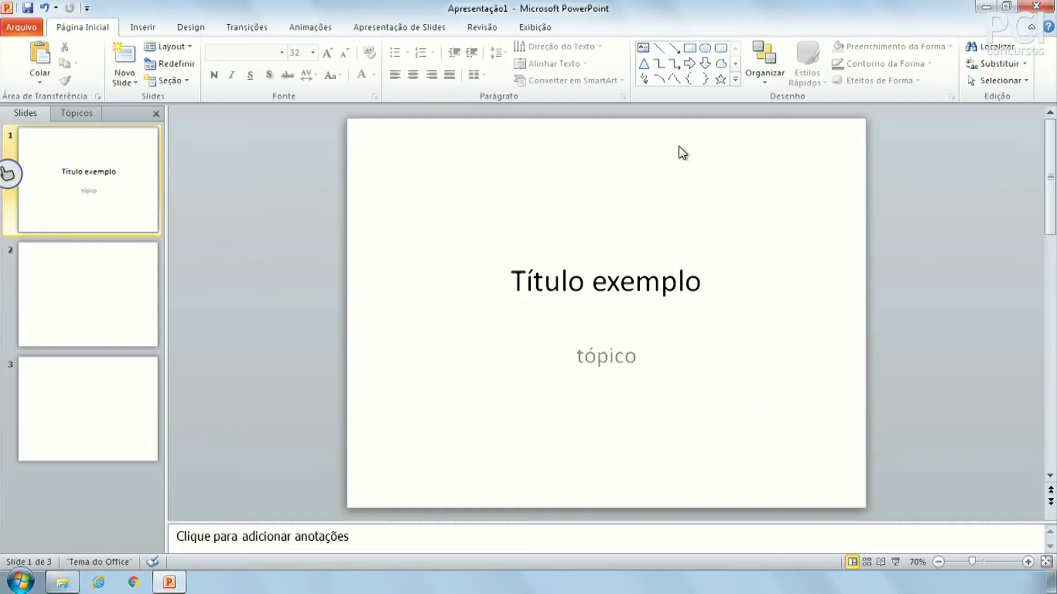
left_click(115, 290)
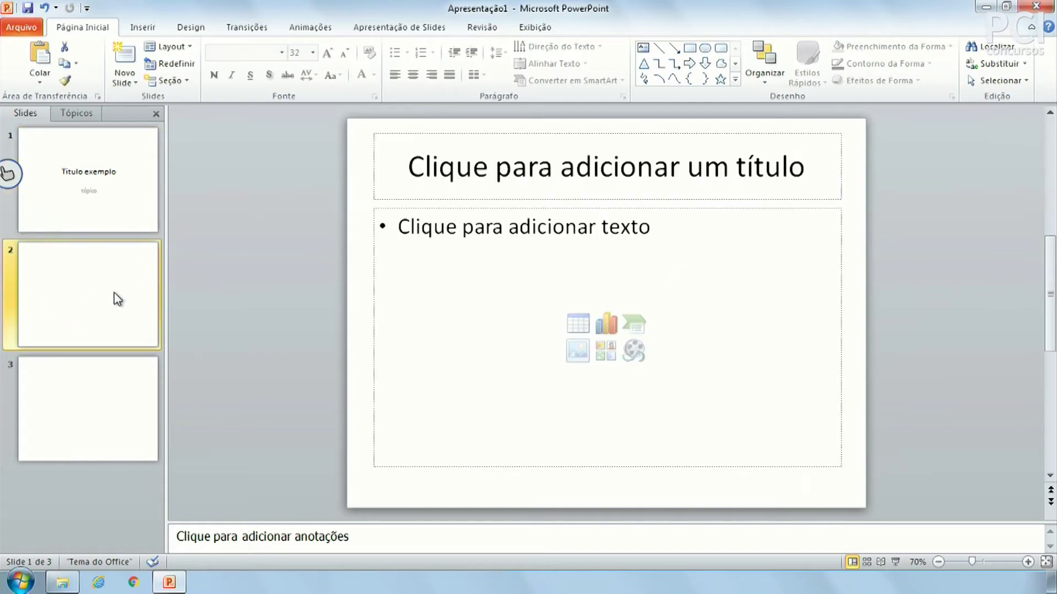
- Switch between the slide thumbnails to settle on the second slide
left_click(128, 226)
left_click(127, 296)
left_click(146, 196)
left_click(127, 283)
left_click(146, 196)
left_click(144, 269)
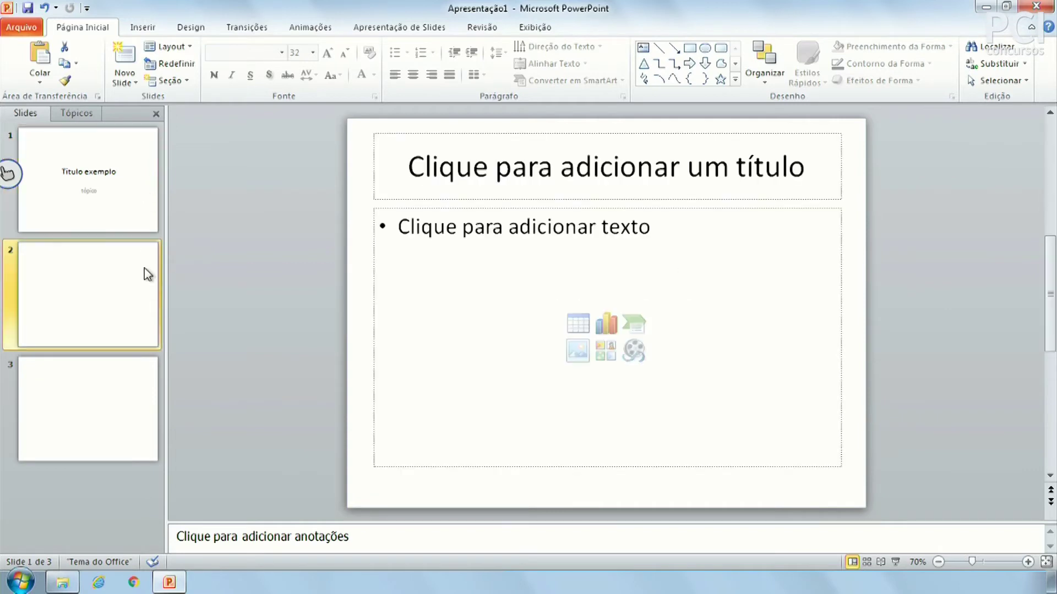
- Give slide 2 the Título e conteúdo layout and the title 'Tópico 1'
left_click(187, 47)
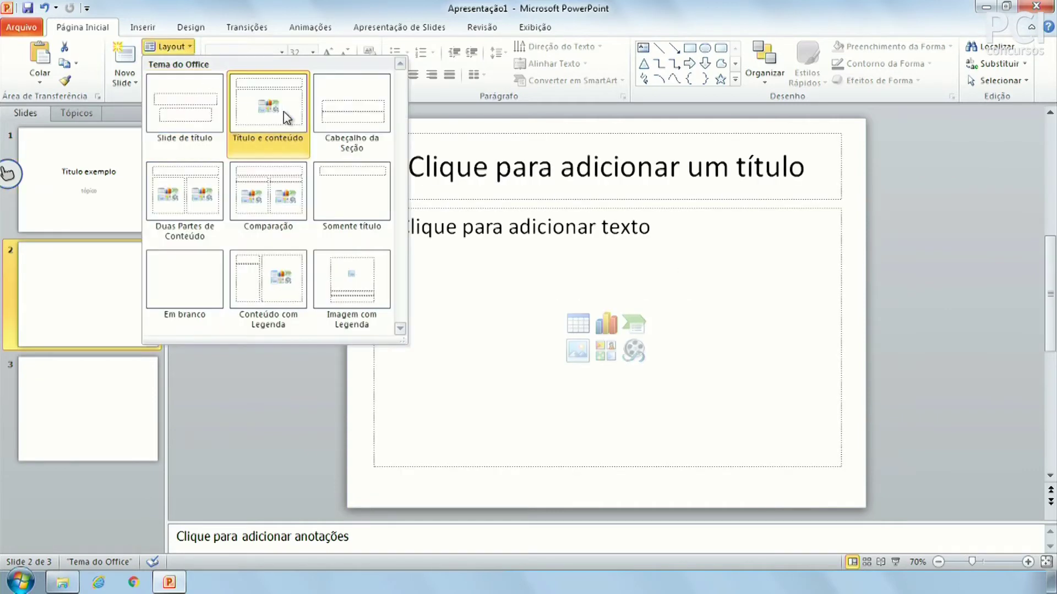
left_click(282, 110)
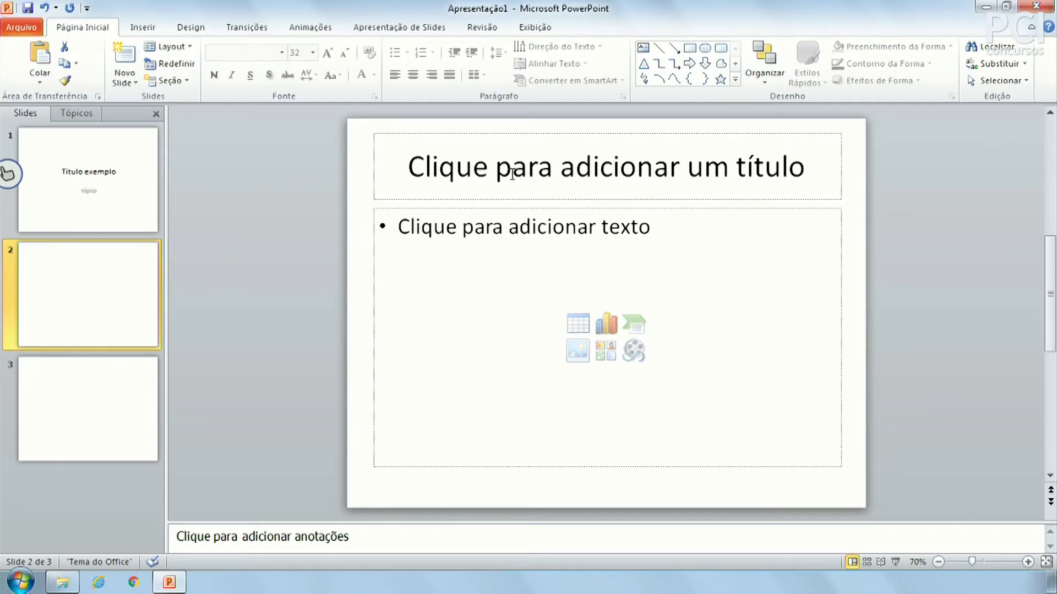
left_click(512, 174)
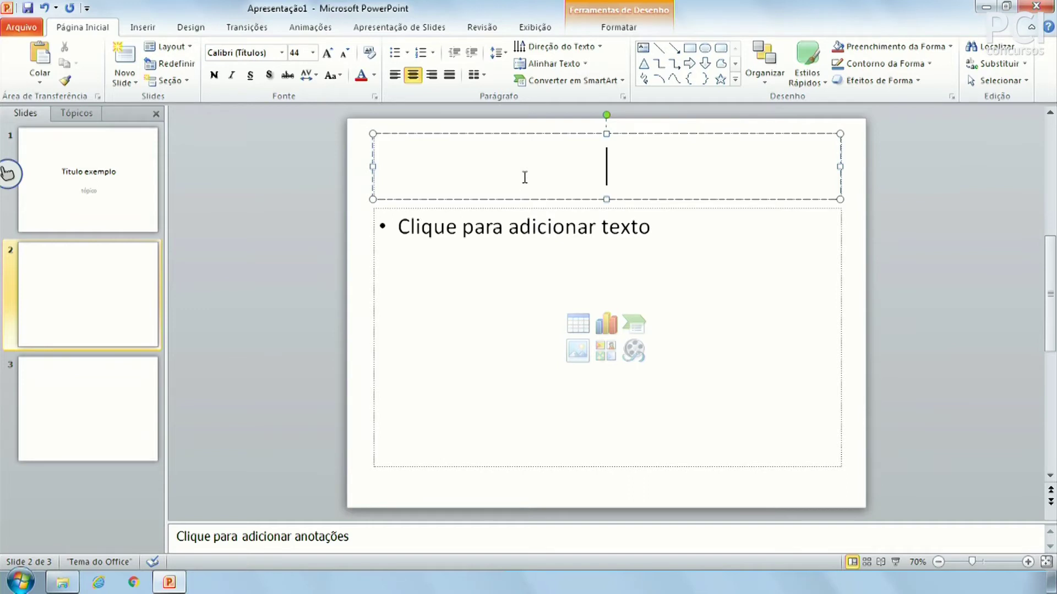
type("Tópico 1")
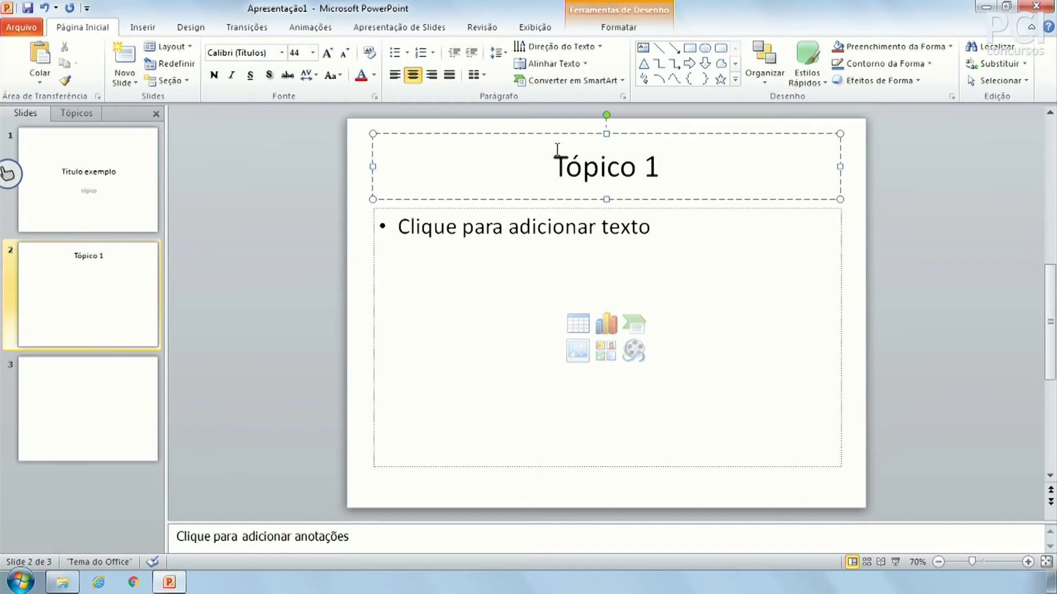
- Type test text in slide 2's content placeholder, then delete it to leave it empty
left_click(494, 239)
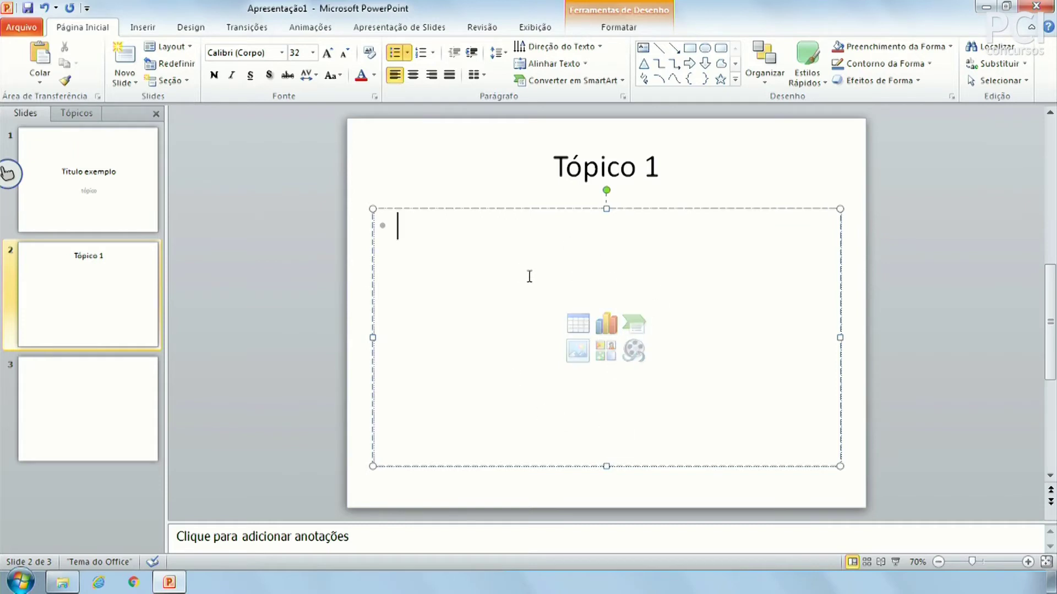
type(".vbmn,.vmb")
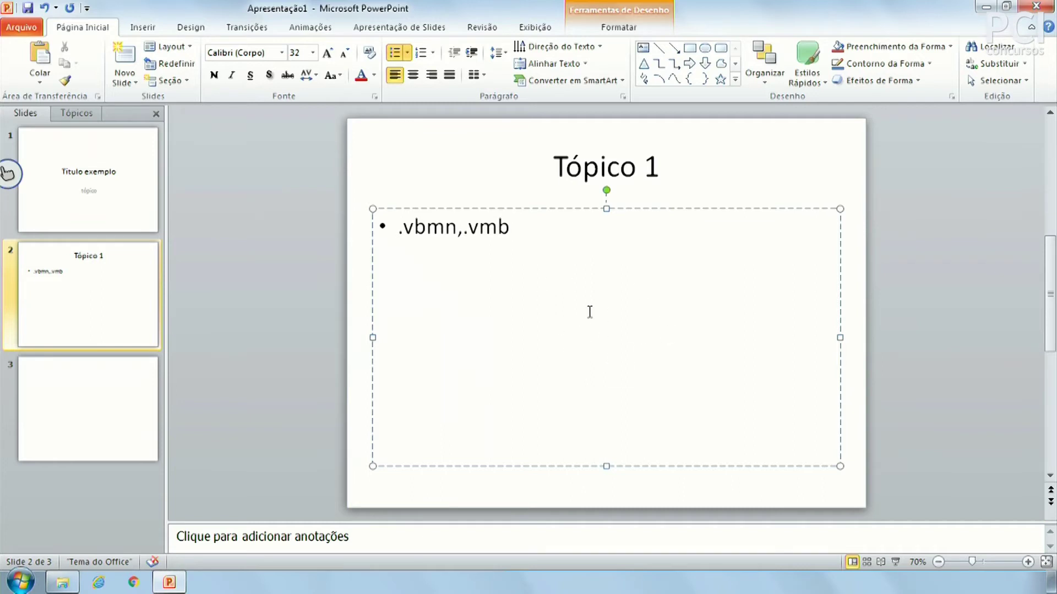
left_click_drag(523, 230, 398, 228)
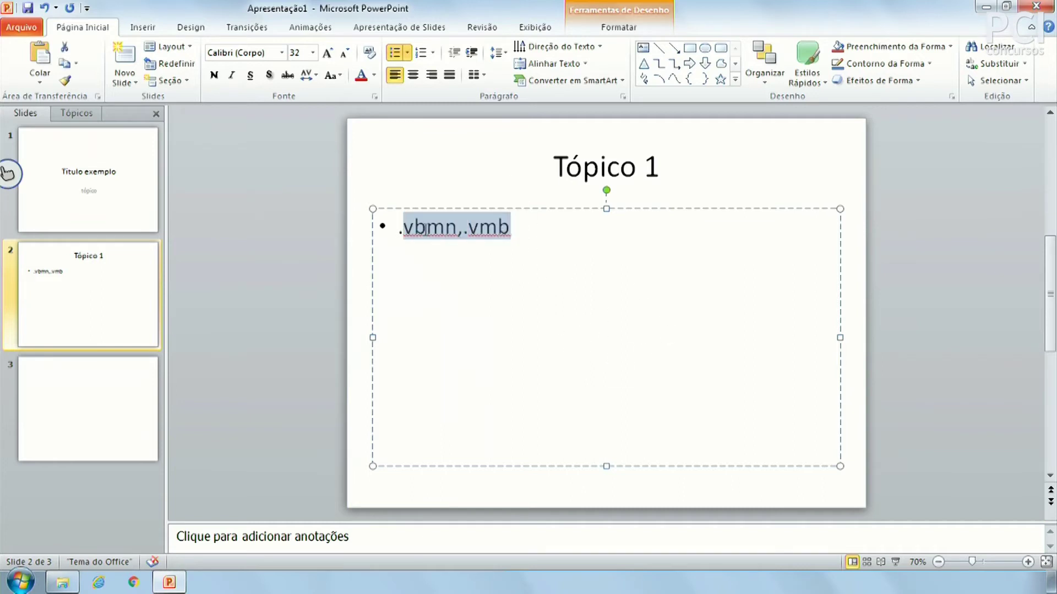
key("Delete")
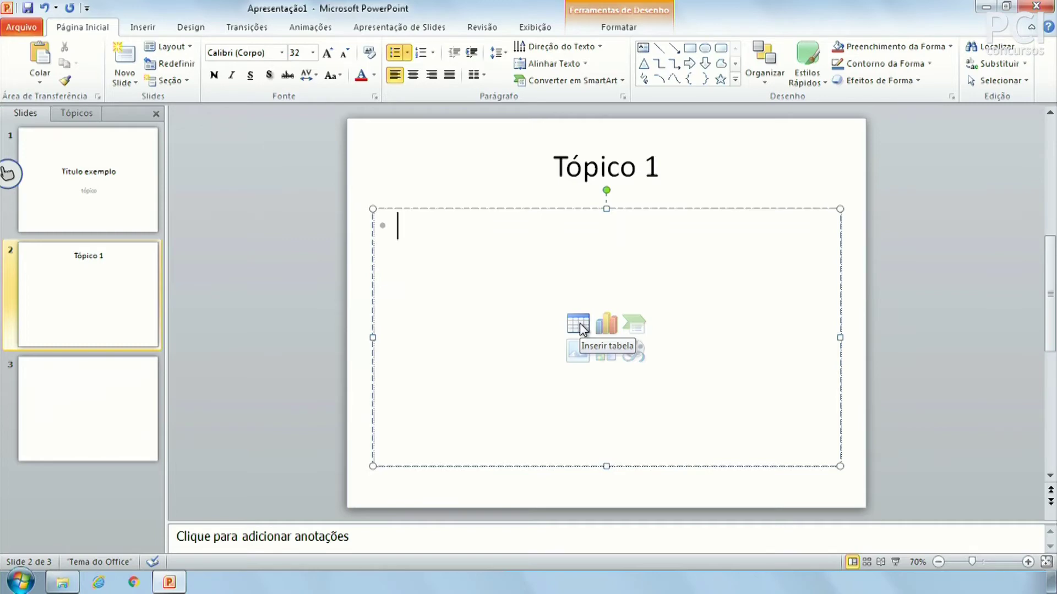
left_click(580, 323)
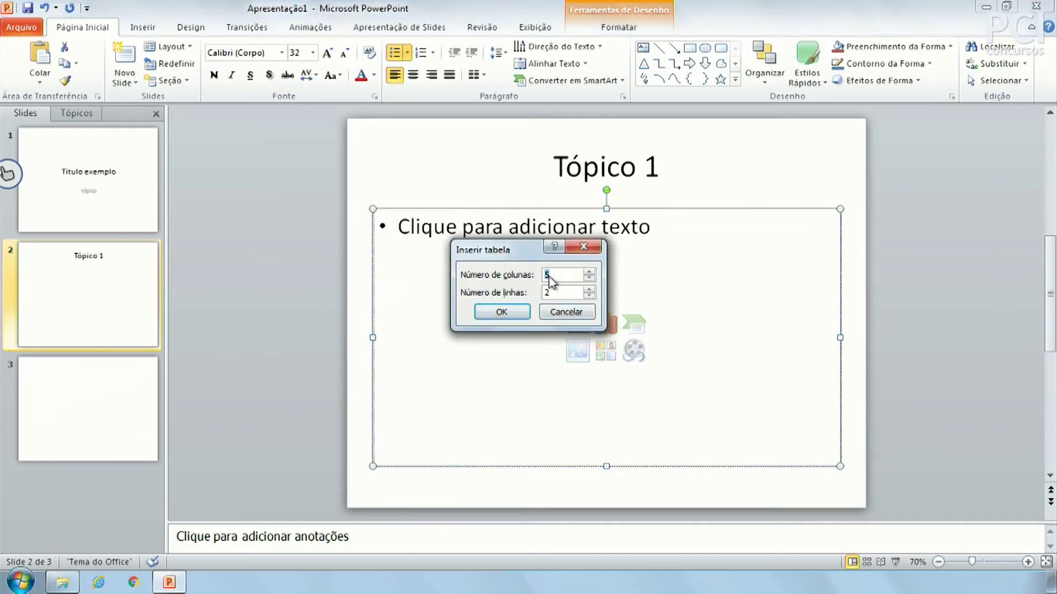
left_click(505, 313)
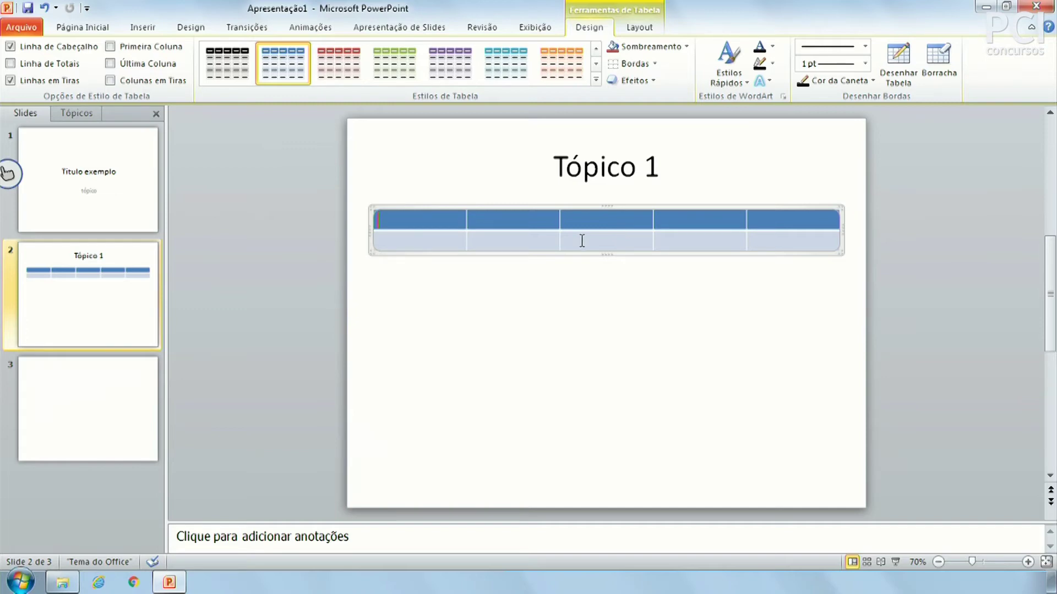
left_click(596, 347)
key("ctrl+z")
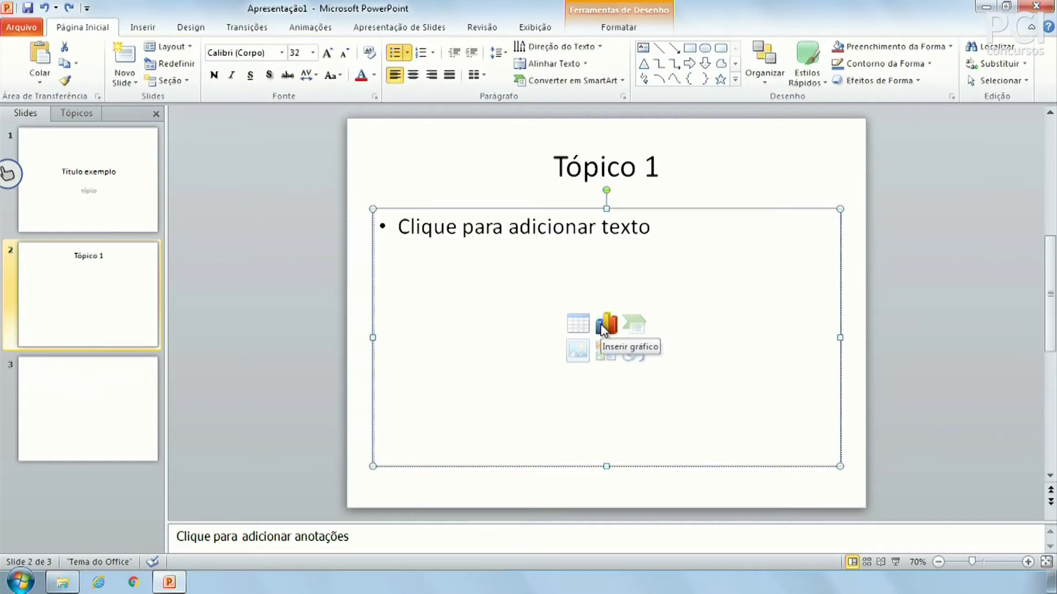
left_click(605, 325)
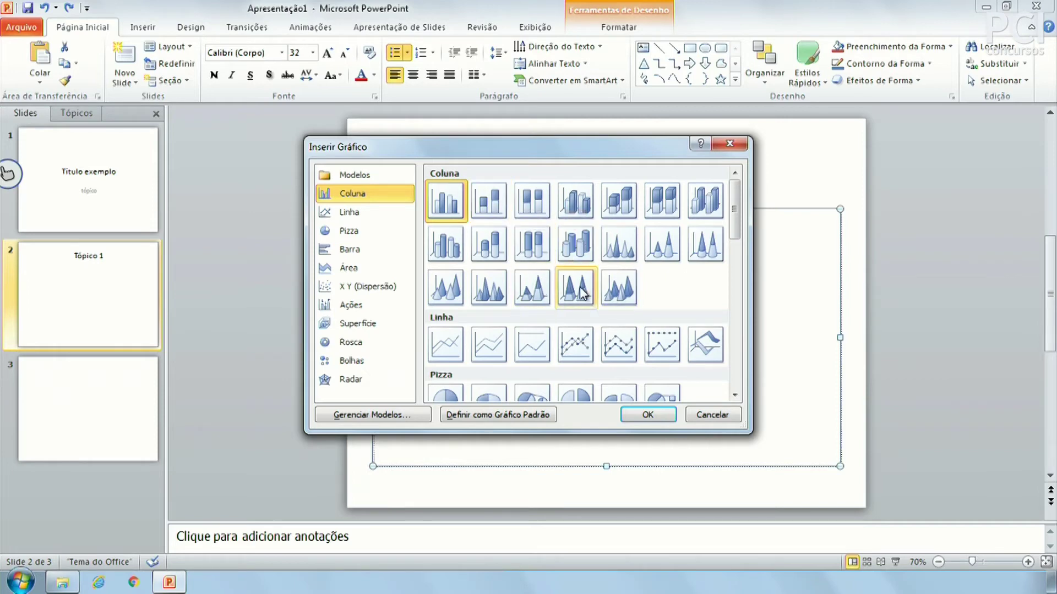
left_click(726, 415)
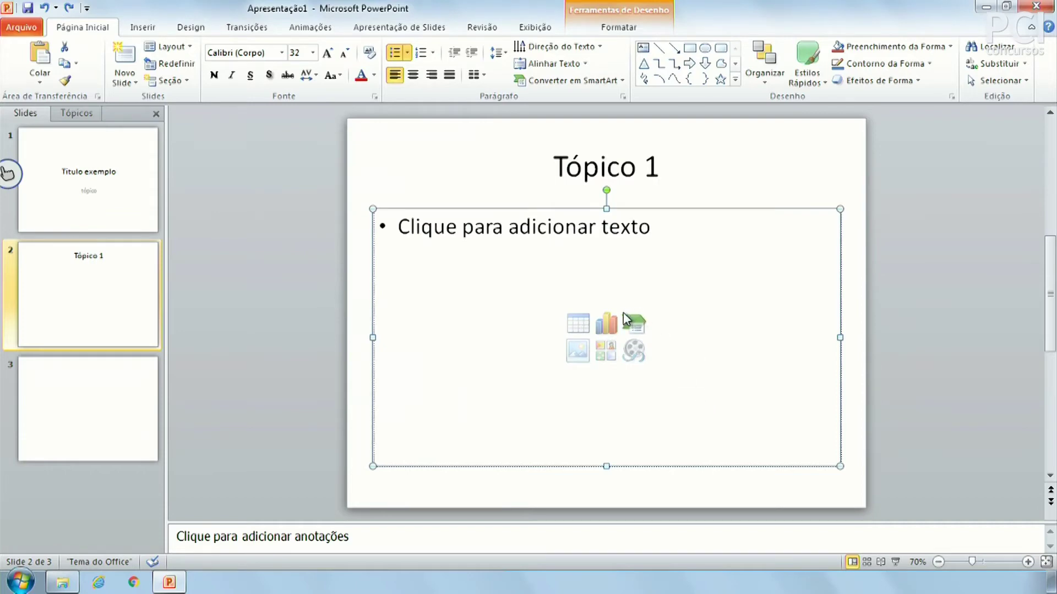
left_click(632, 328)
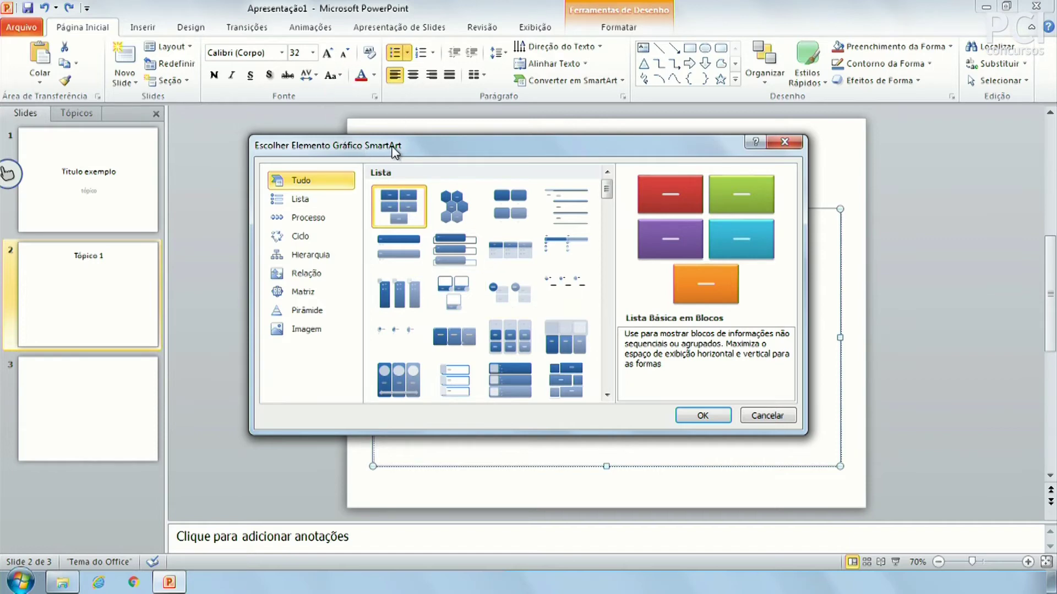
left_click(290, 207)
left_click(304, 218)
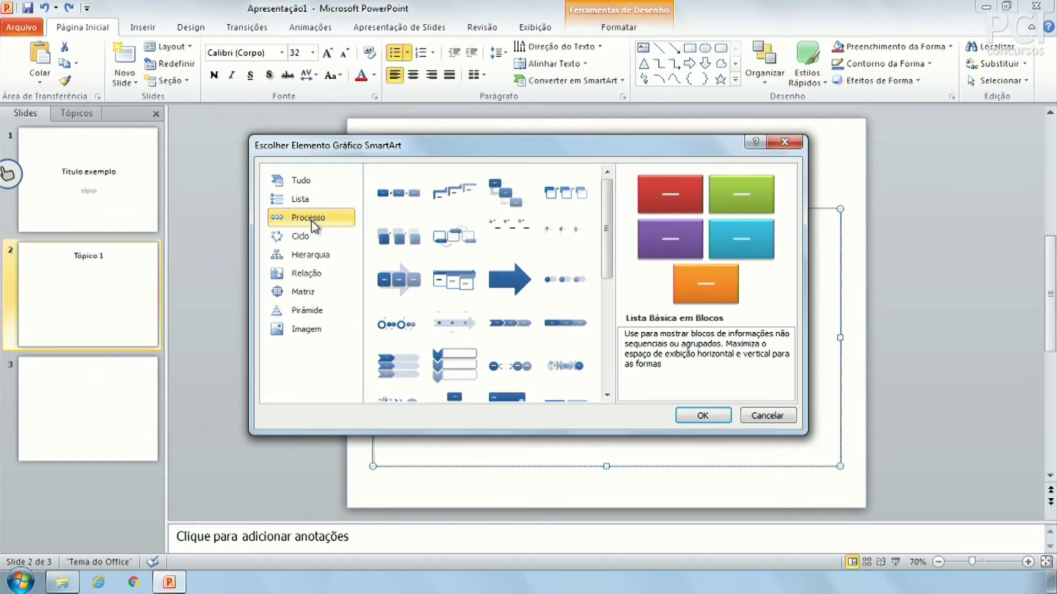
left_click(299, 236)
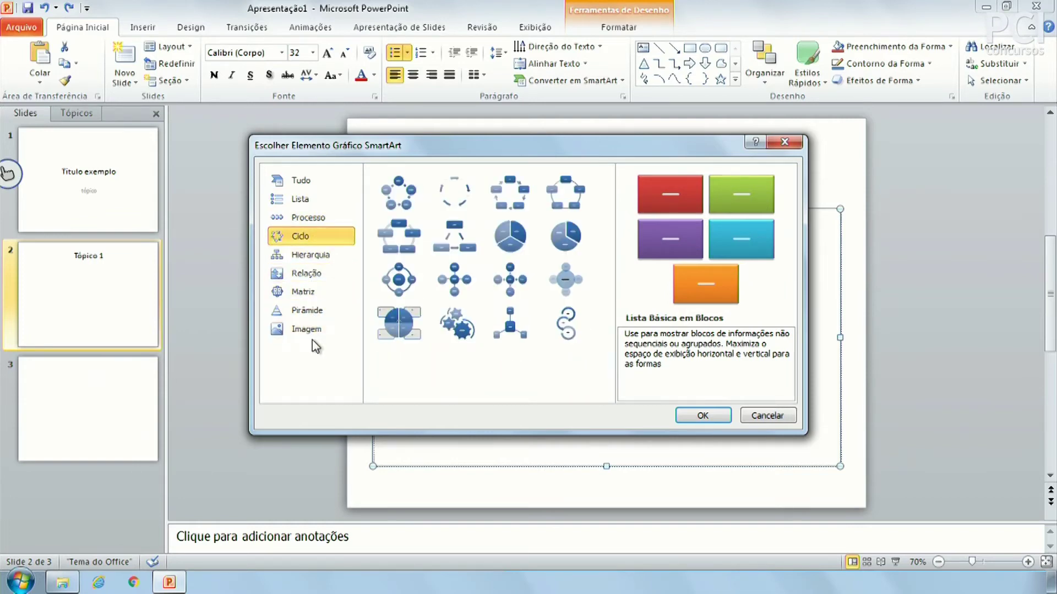
left_click(332, 258)
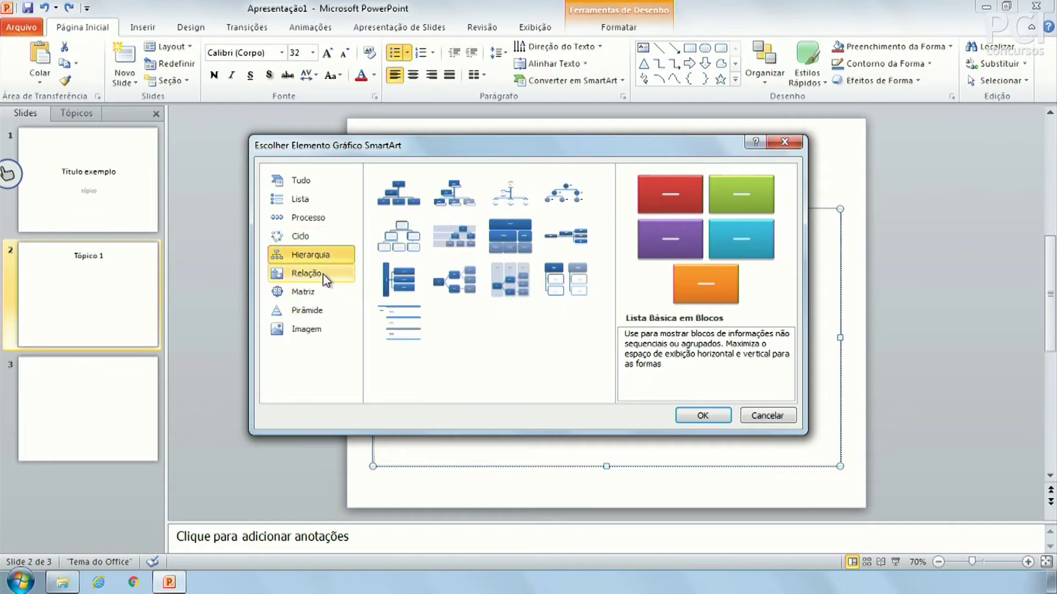
left_click(319, 277)
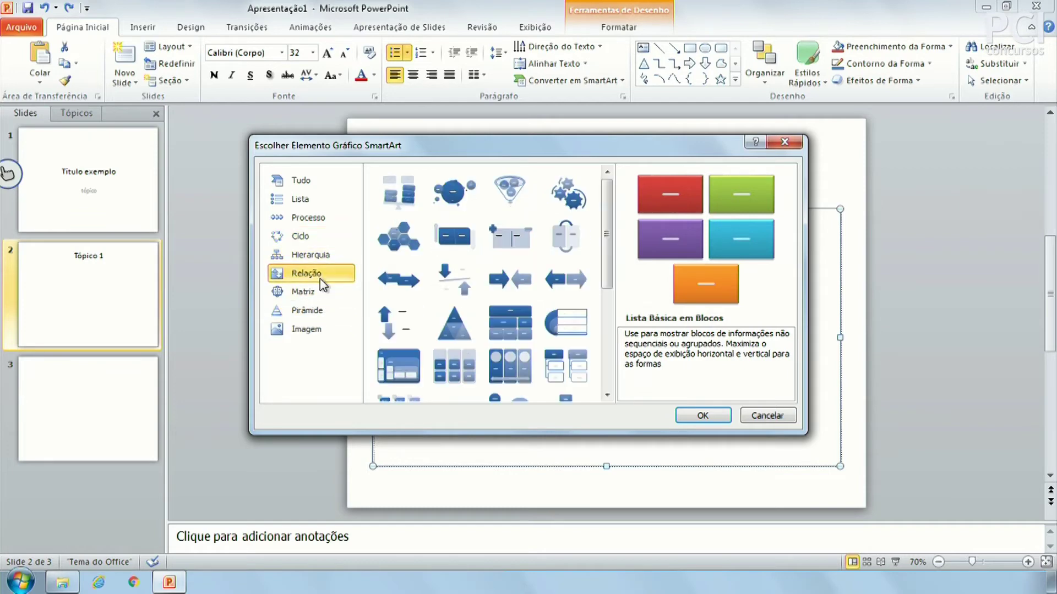
left_click(776, 421)
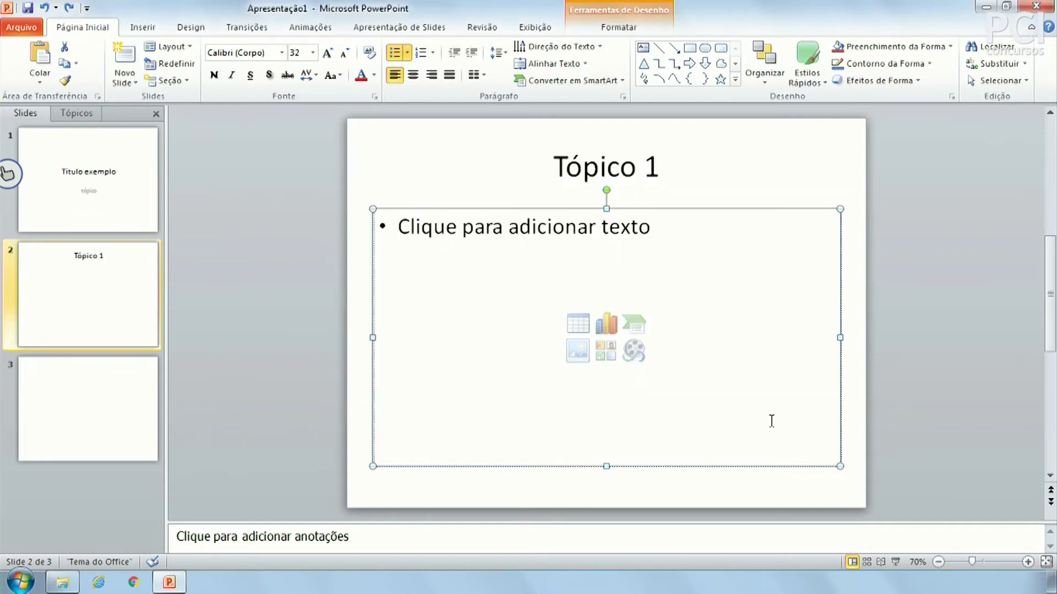
left_click(576, 351)
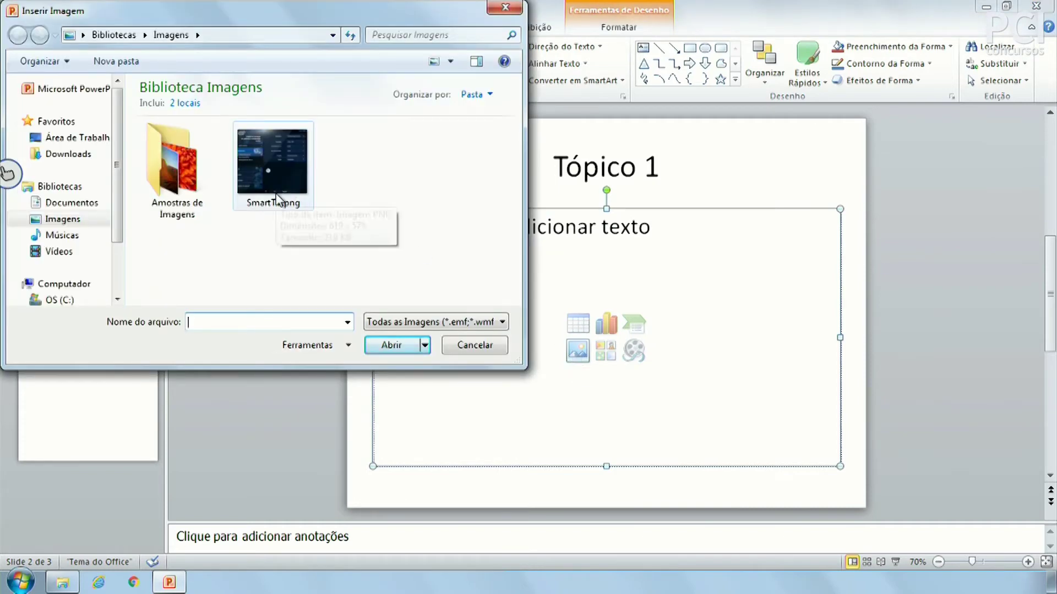
mouse_move(272, 165)
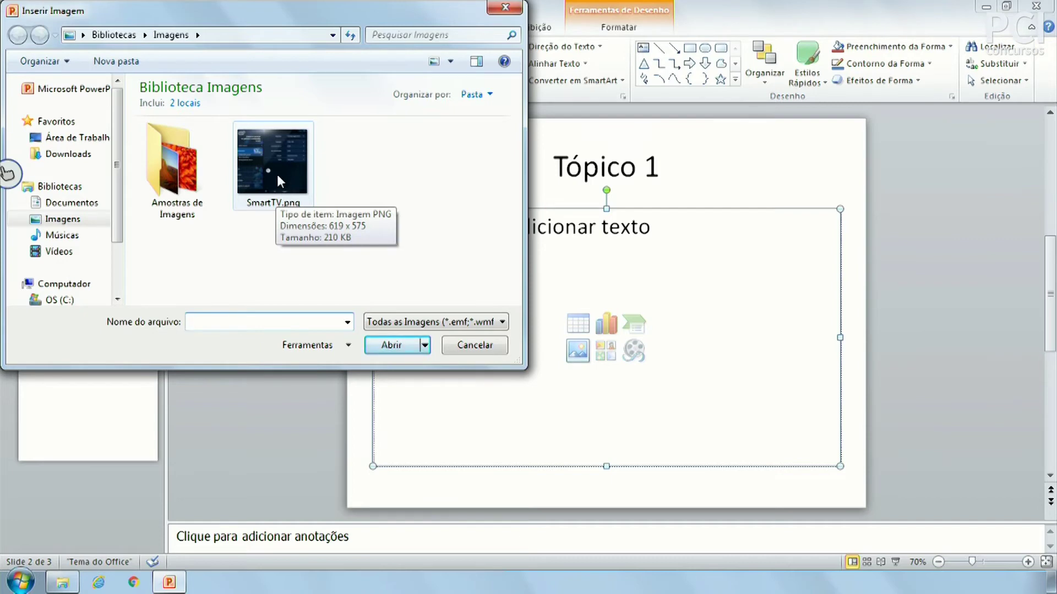
double_click(175, 165)
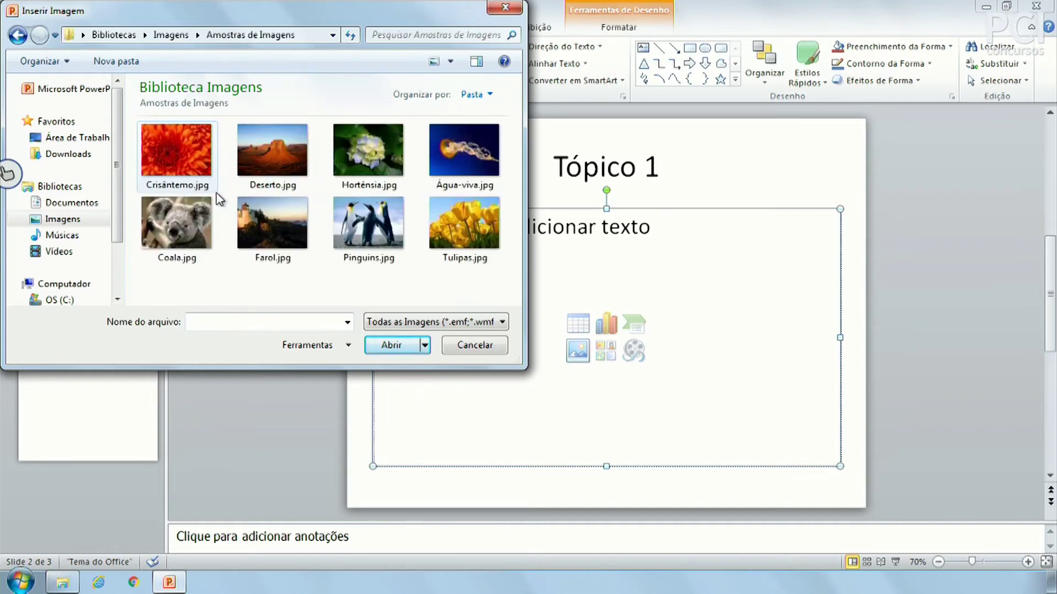
left_click(477, 230)
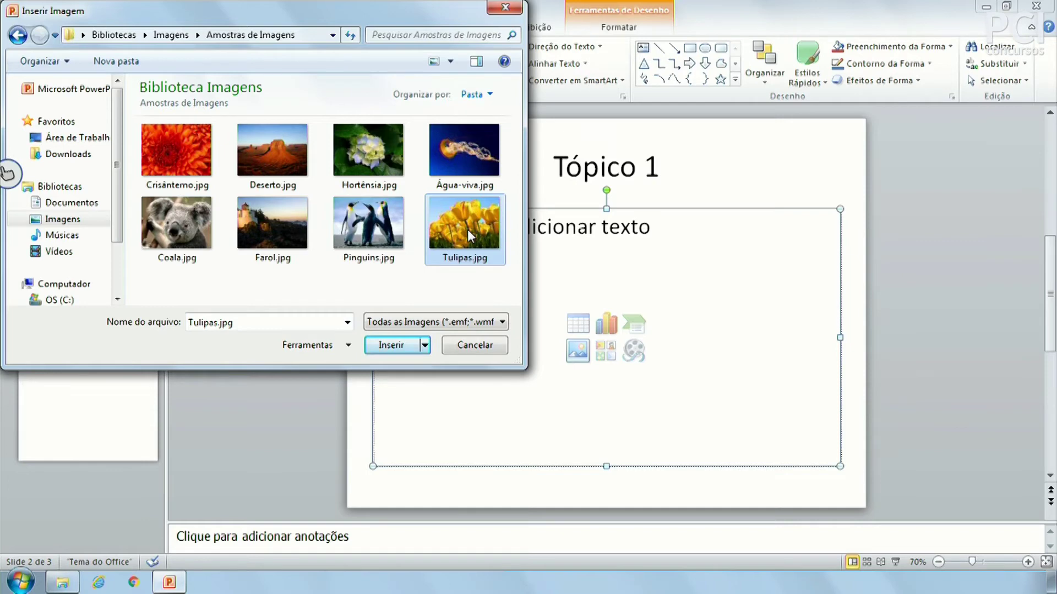
mouse_move(464, 225)
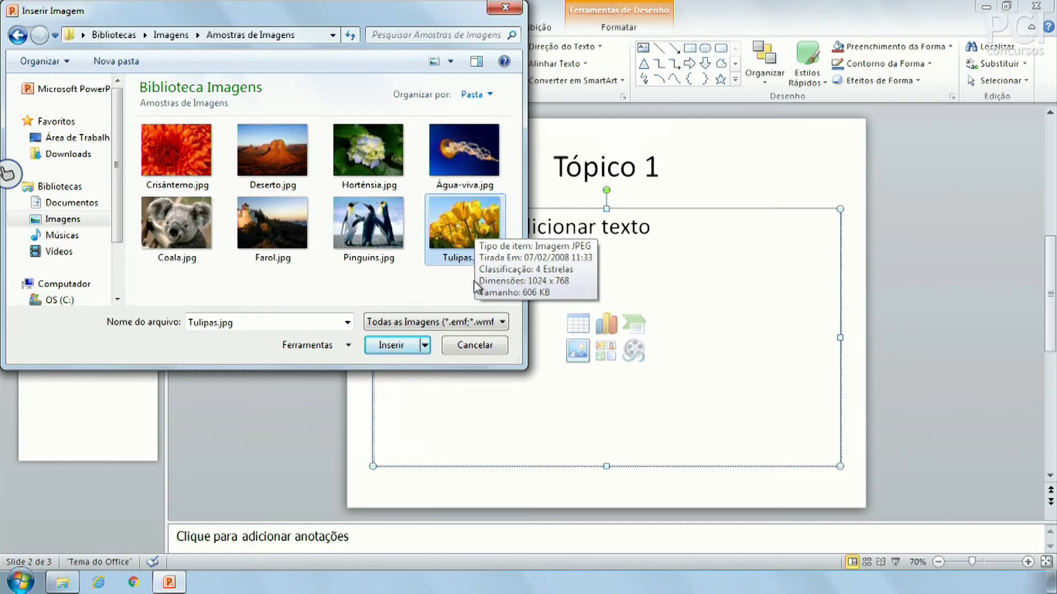
double_click(467, 231)
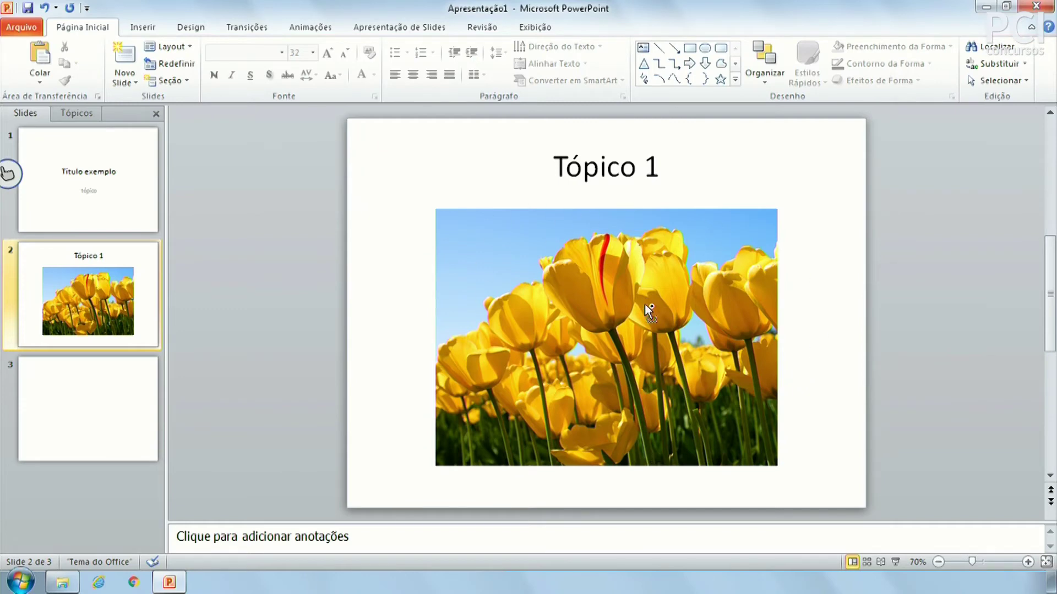
key("ctrl+z")
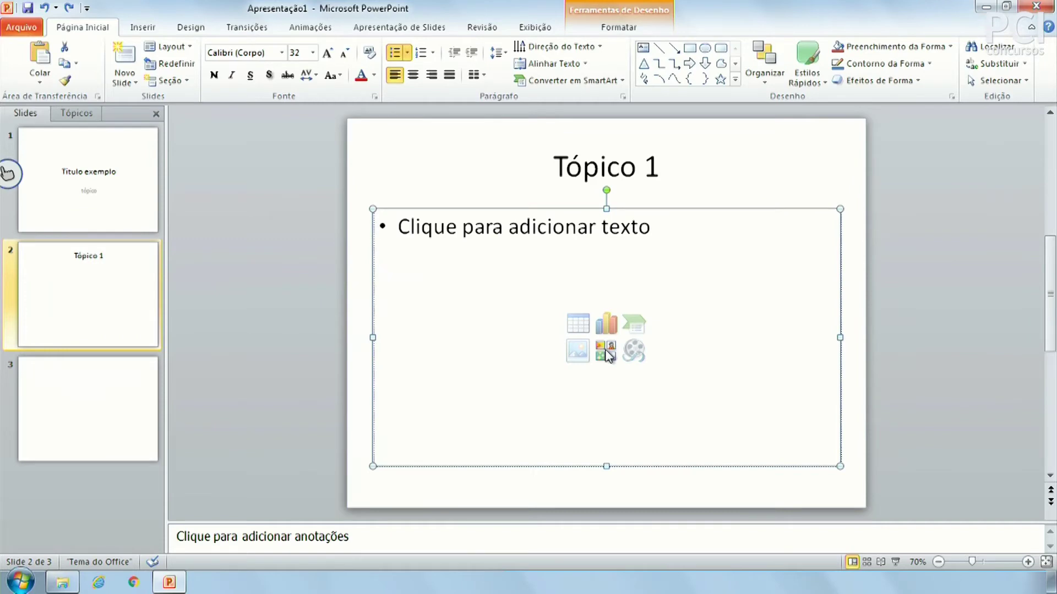
left_click(607, 353)
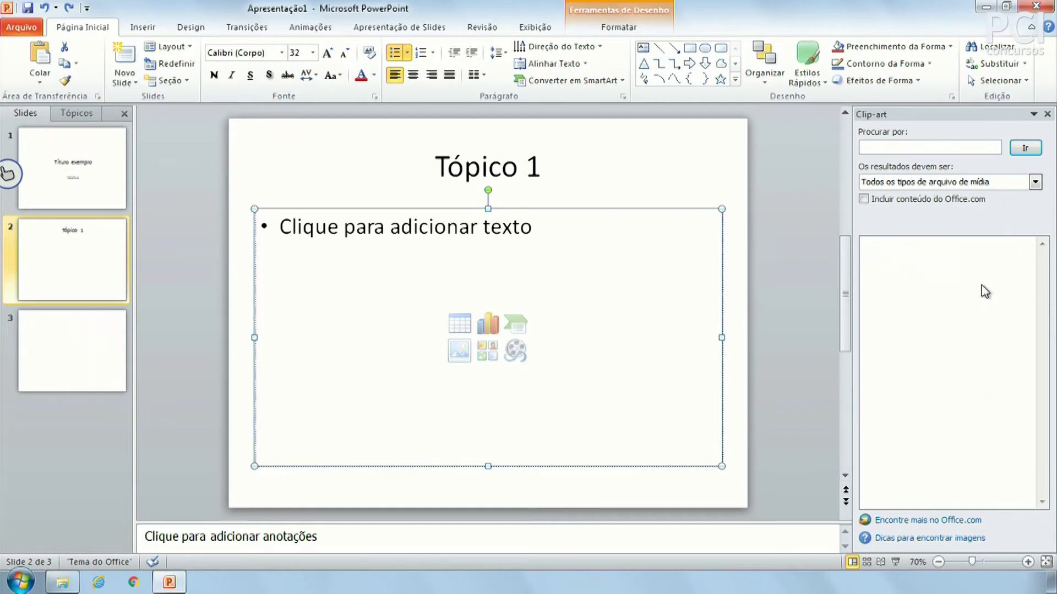
left_click(1046, 115)
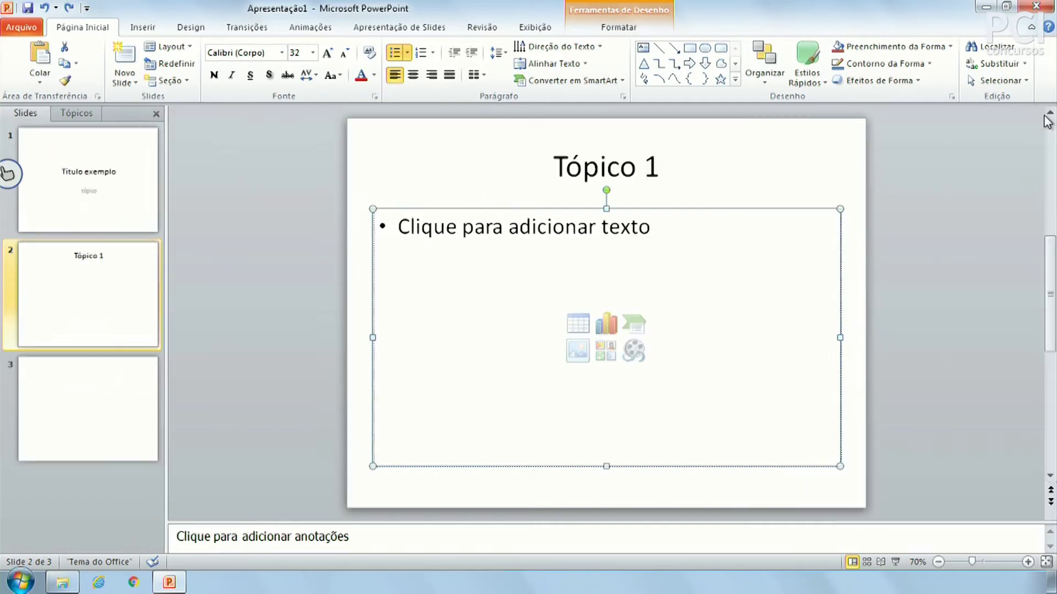
left_click(621, 412)
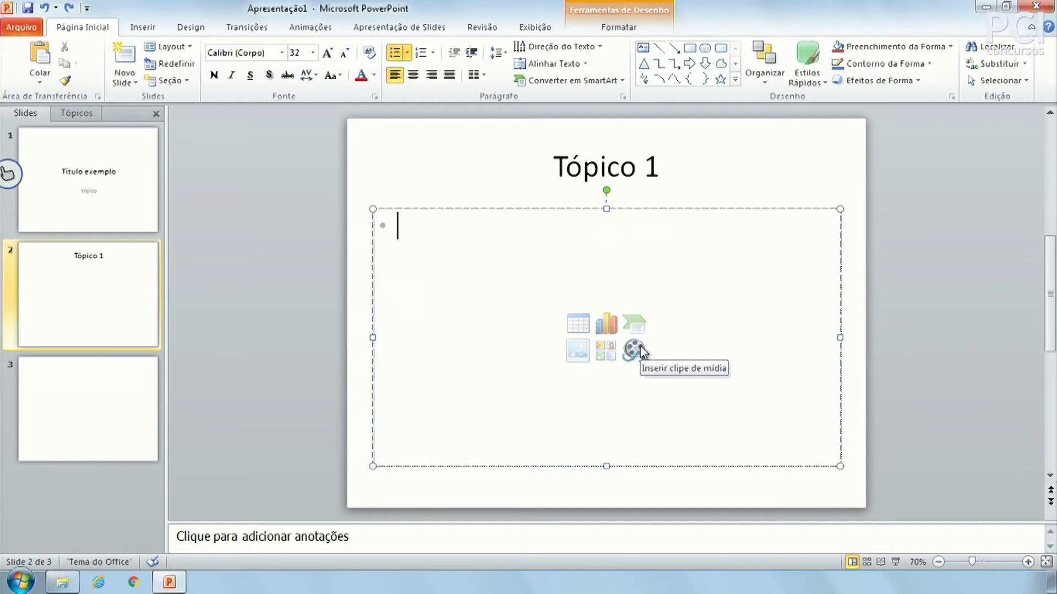
left_click(640, 349)
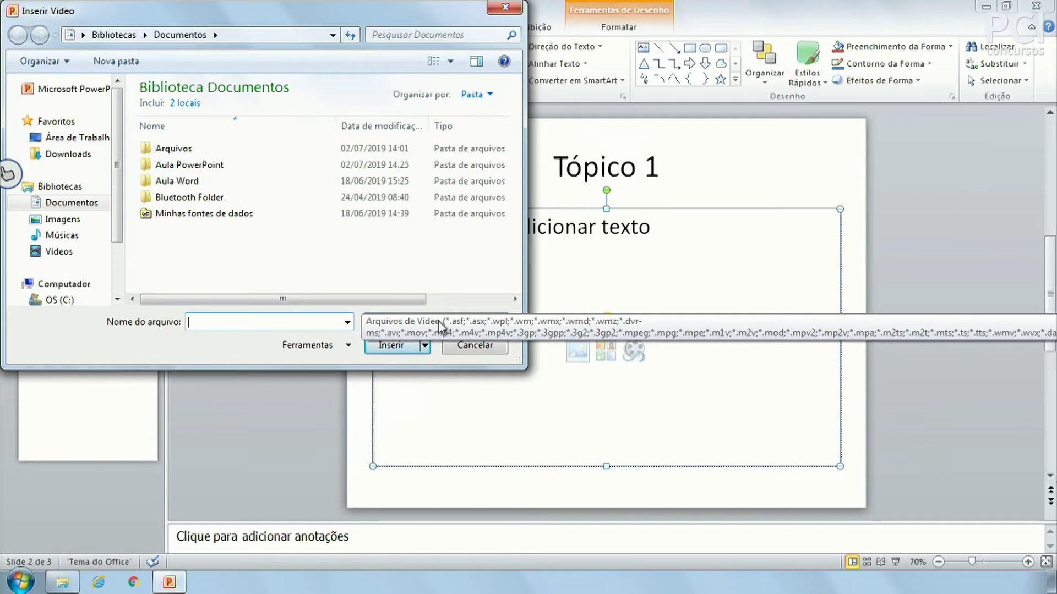
left_click(488, 347)
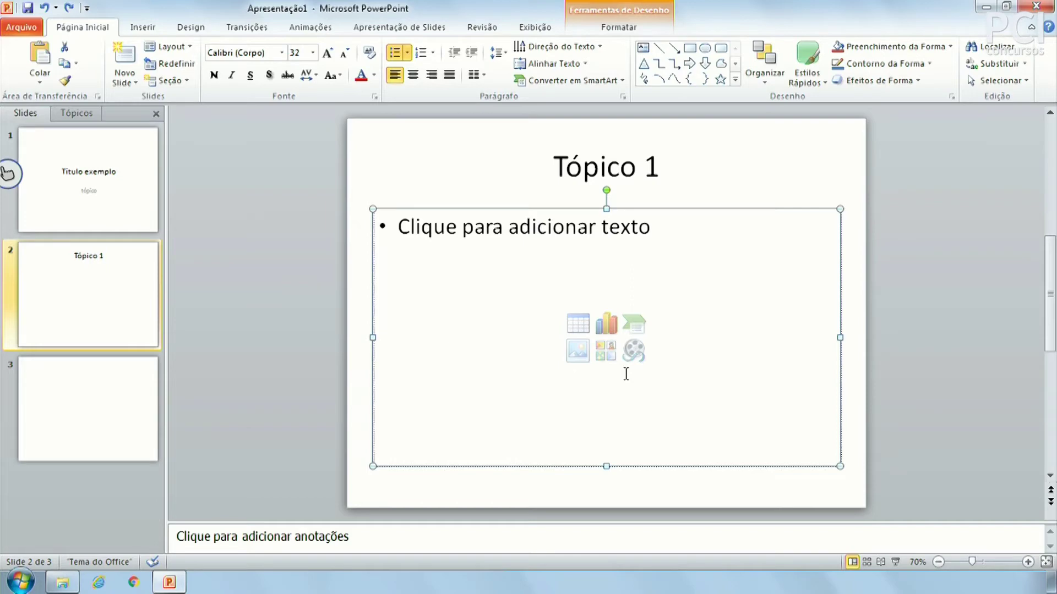
left_click(638, 374)
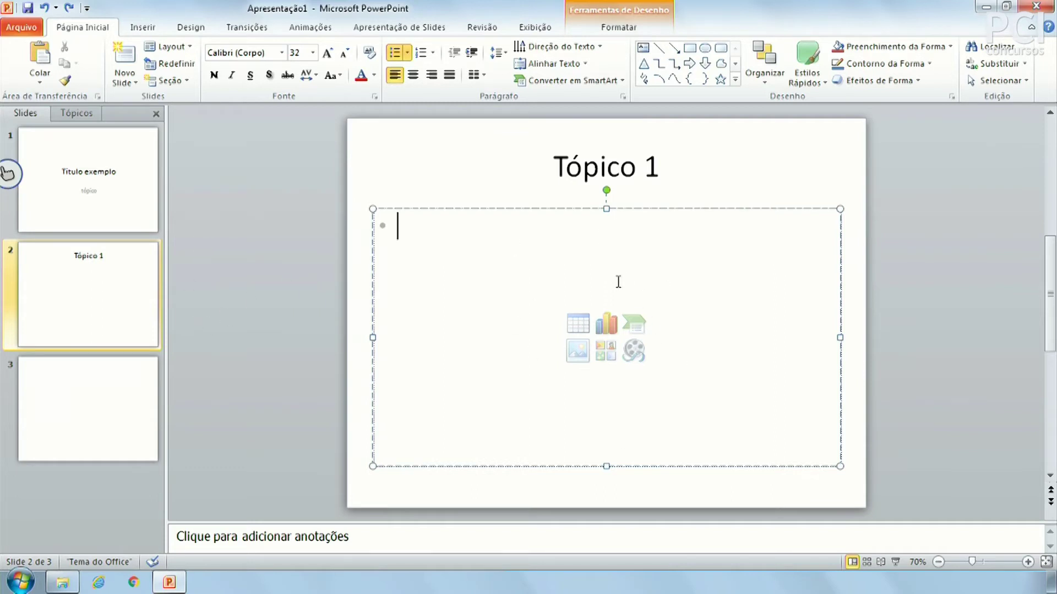
left_click(65, 252)
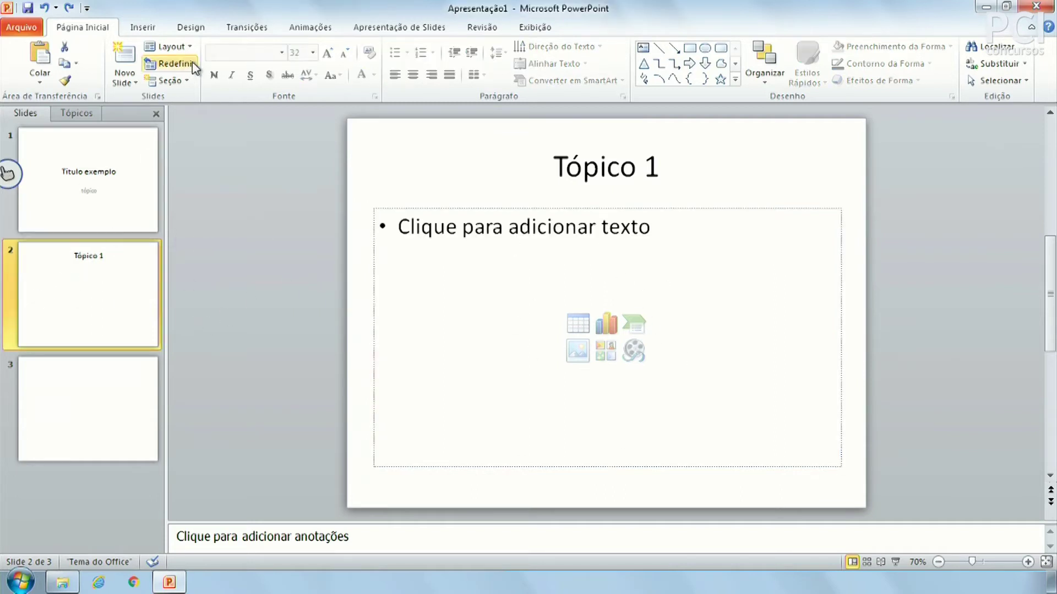
- Apply the Duas Partes de Conteúdo two-content layout to slide 2
left_click(190, 47)
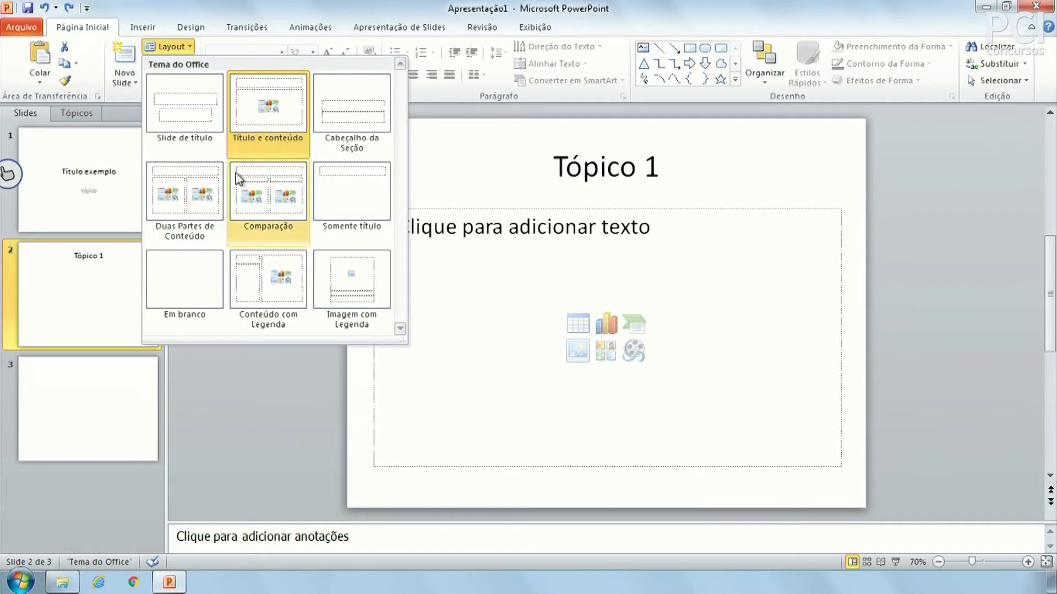
left_click(177, 222)
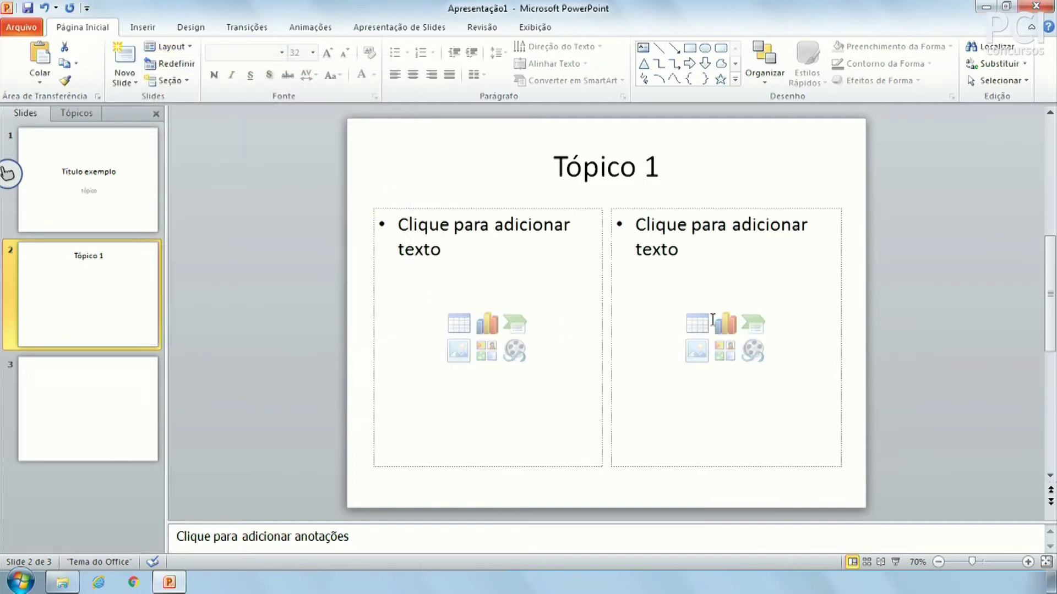
left_click(693, 355)
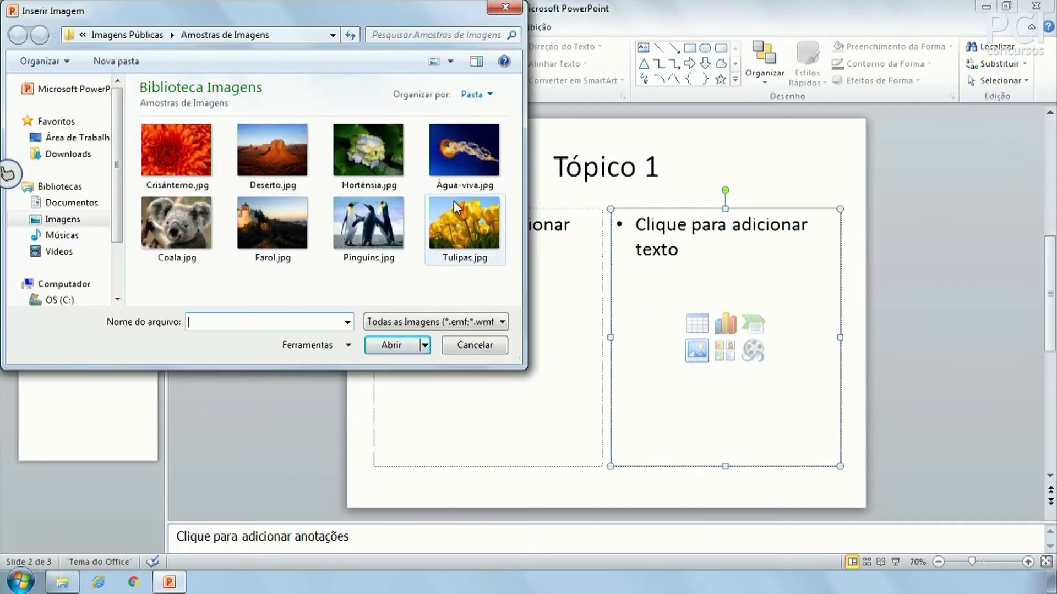
key("Escape")
- Type the bullet 'texto' in slide 2's left content placeholder
left_click(539, 253)
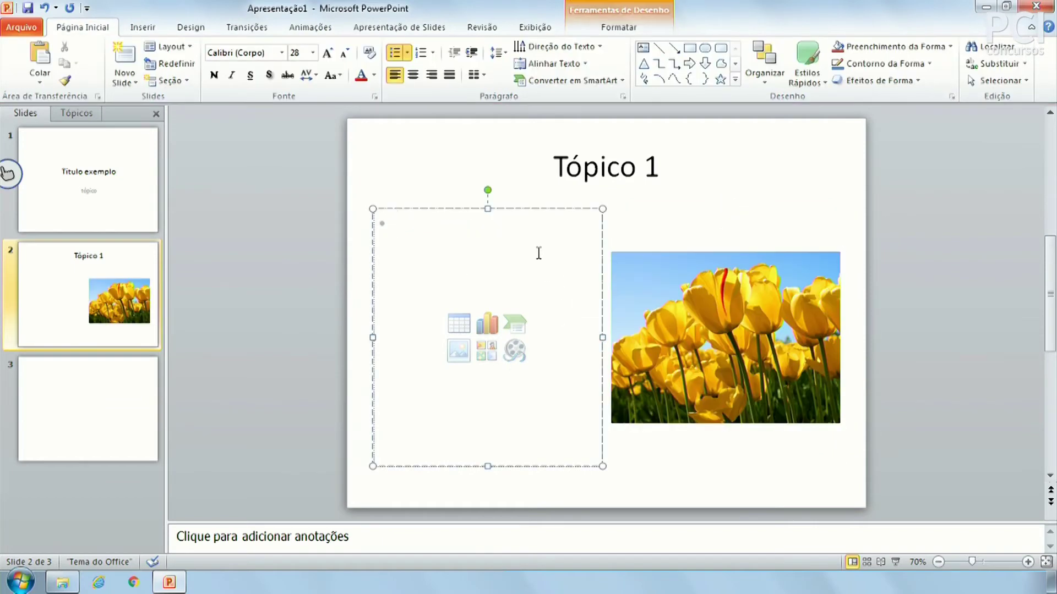
type("texto")
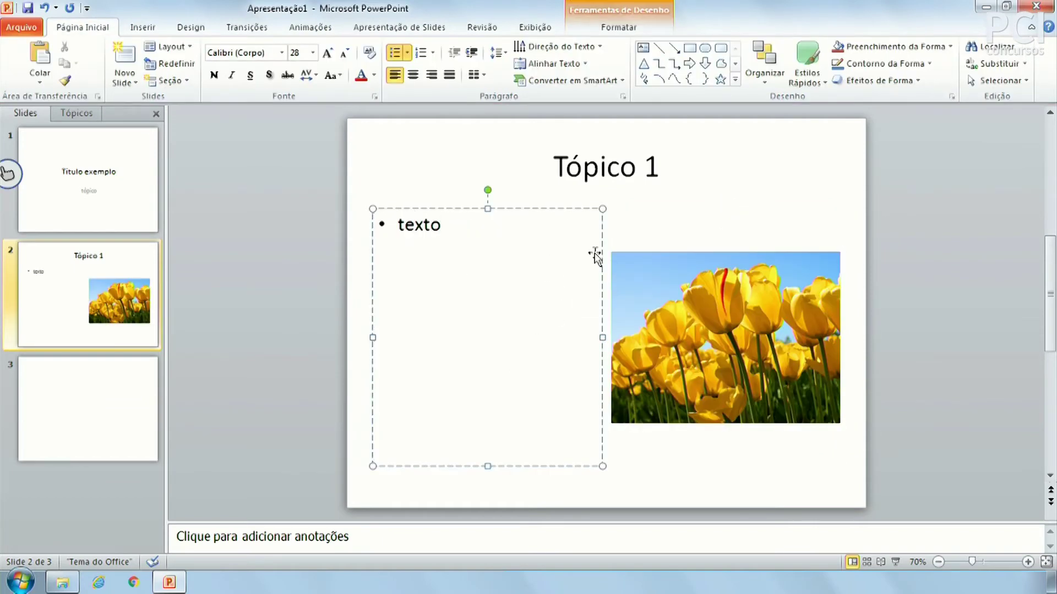
left_click(684, 198)
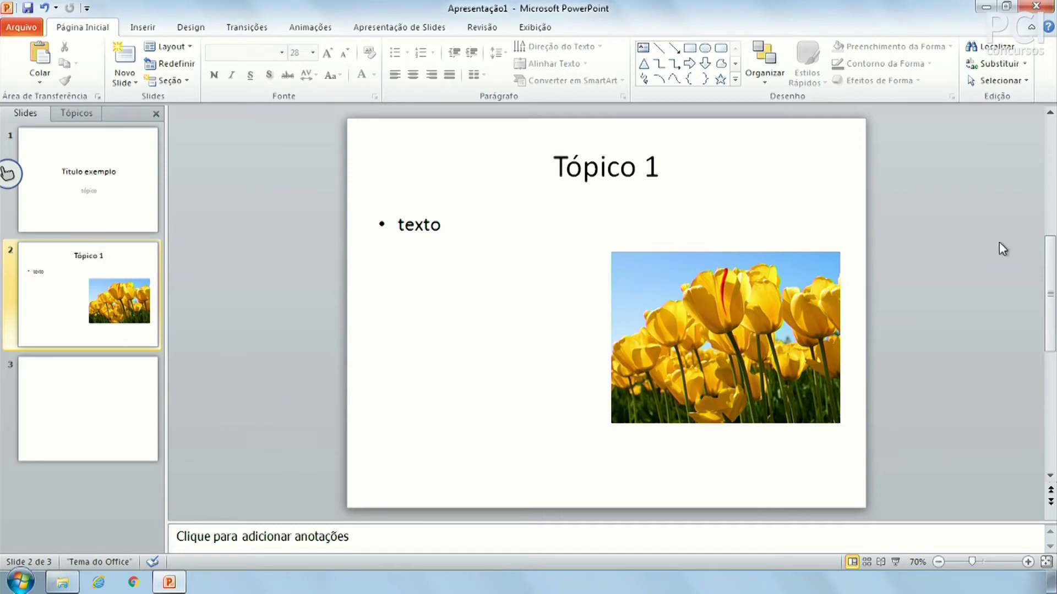
- Browse slides 1 to 3, then open and dismiss slide 2's context menu
left_click(63, 162)
left_click(97, 298)
left_click(121, 217)
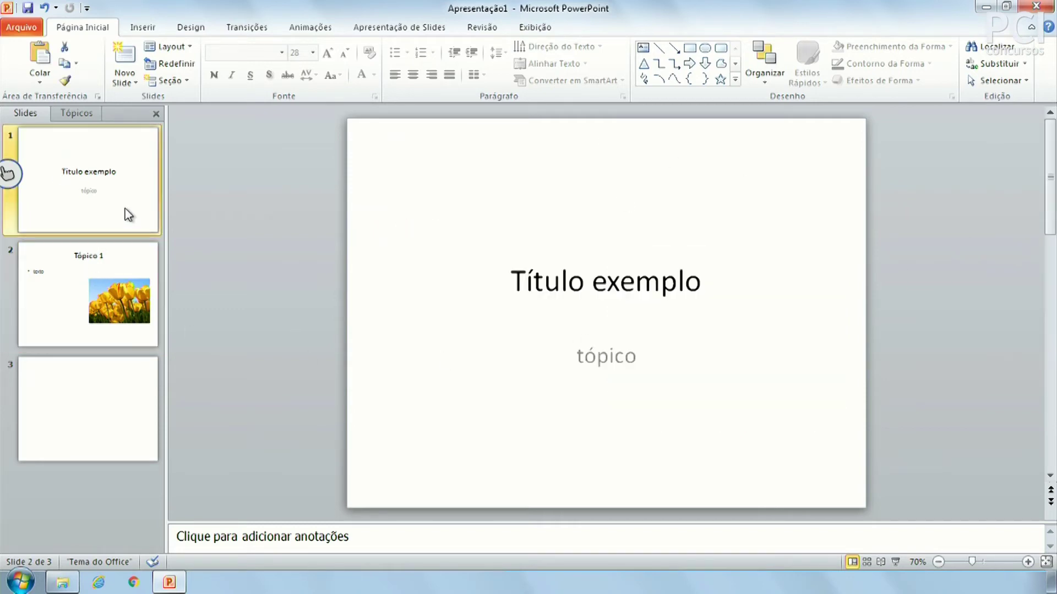
left_click(110, 273)
left_click(102, 377)
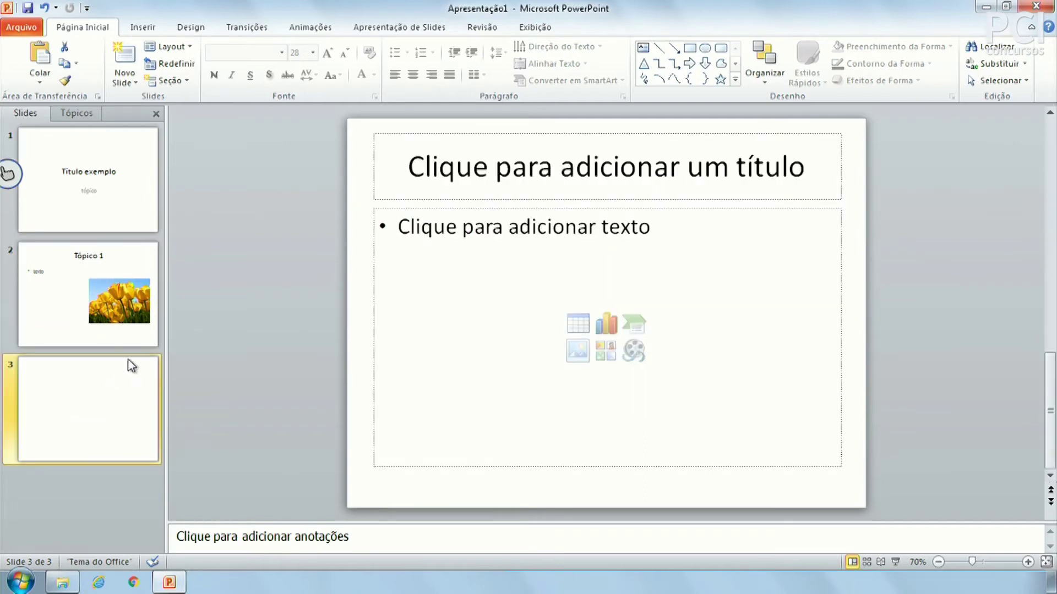
left_click(141, 196)
left_click(121, 295)
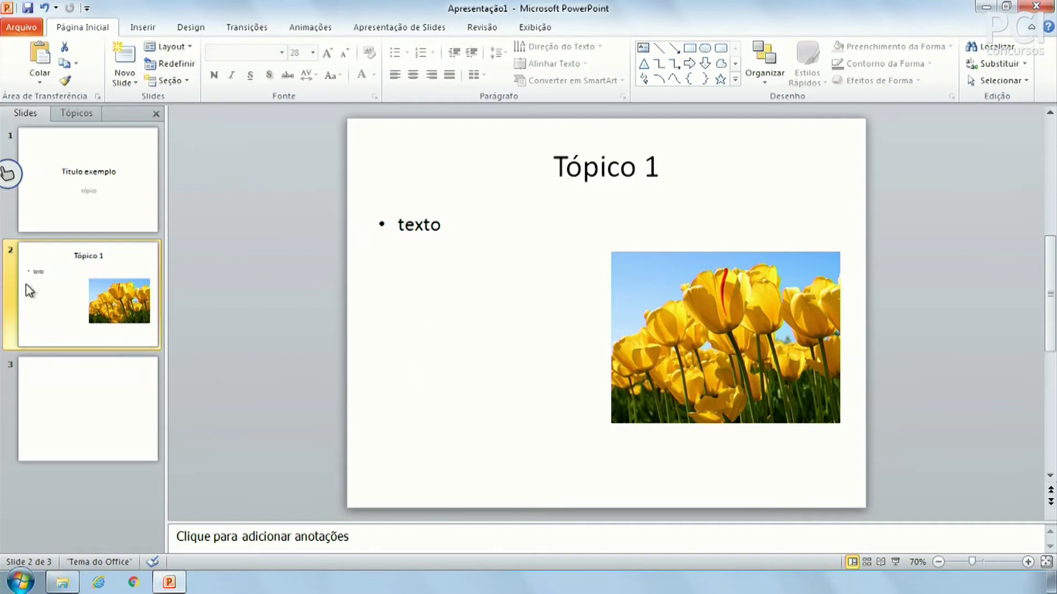
right_click(93, 286)
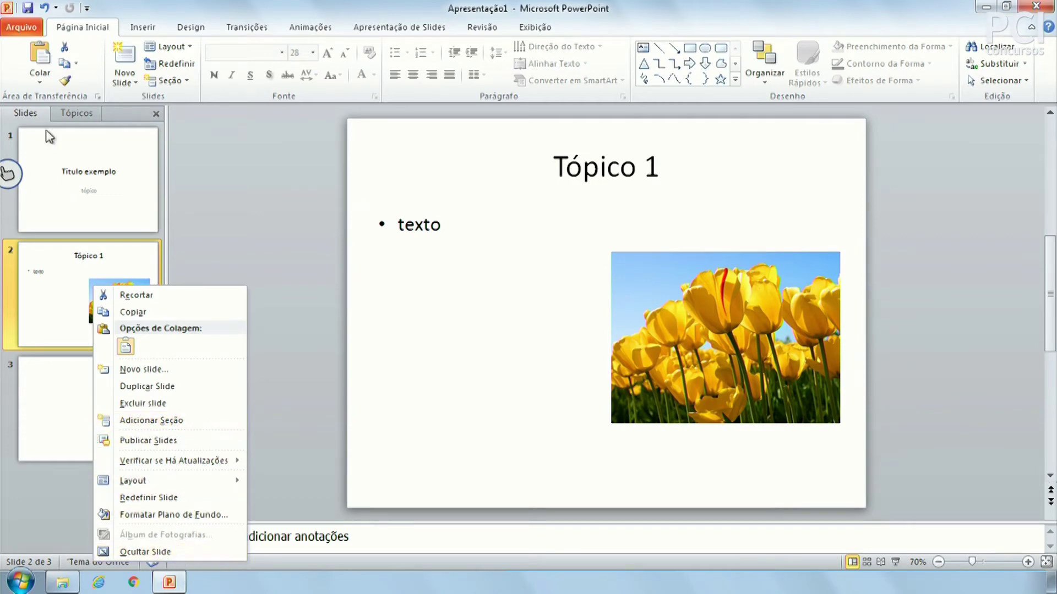
left_click(73, 293)
left_click(116, 165)
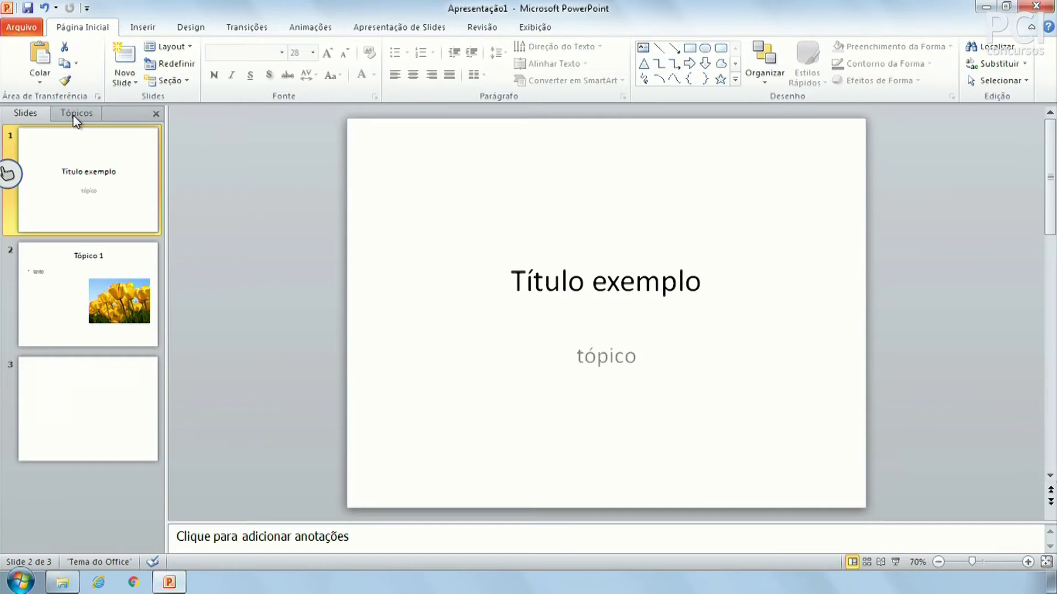
left_click(79, 113)
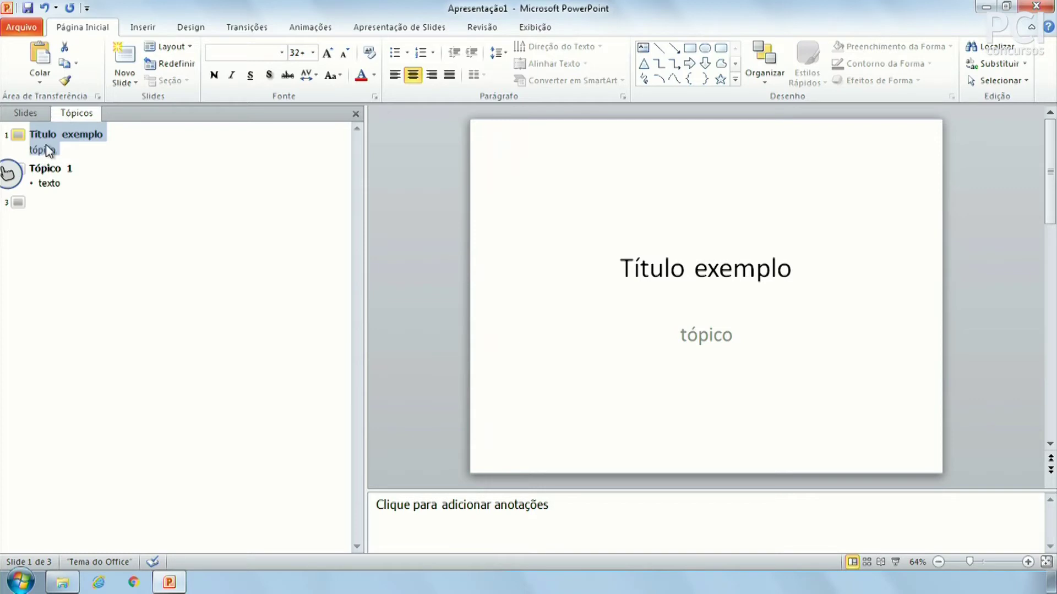
left_click(43, 111)
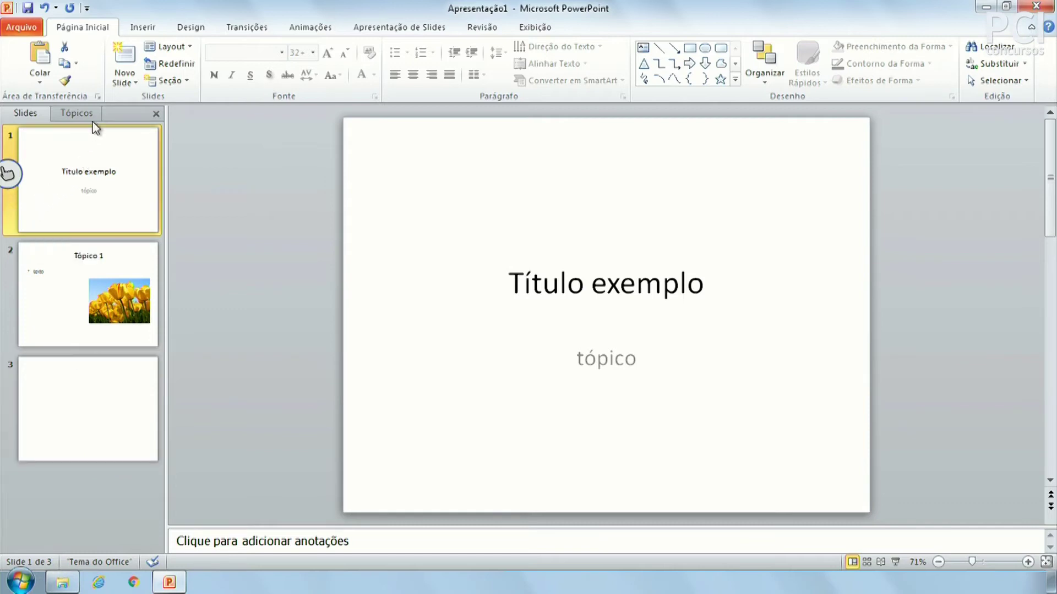
left_click(81, 111)
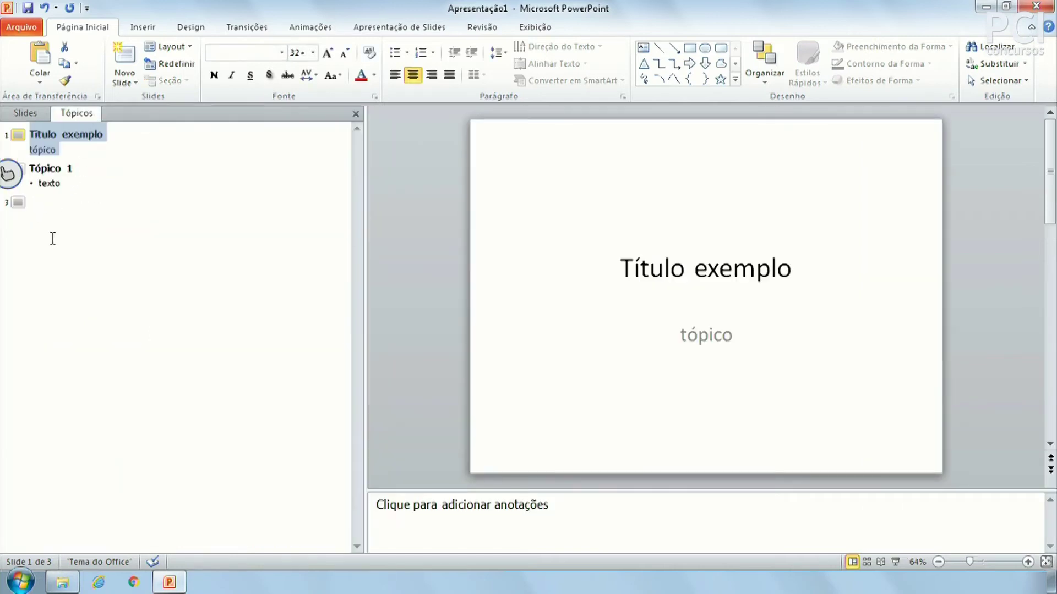
left_click(70, 395)
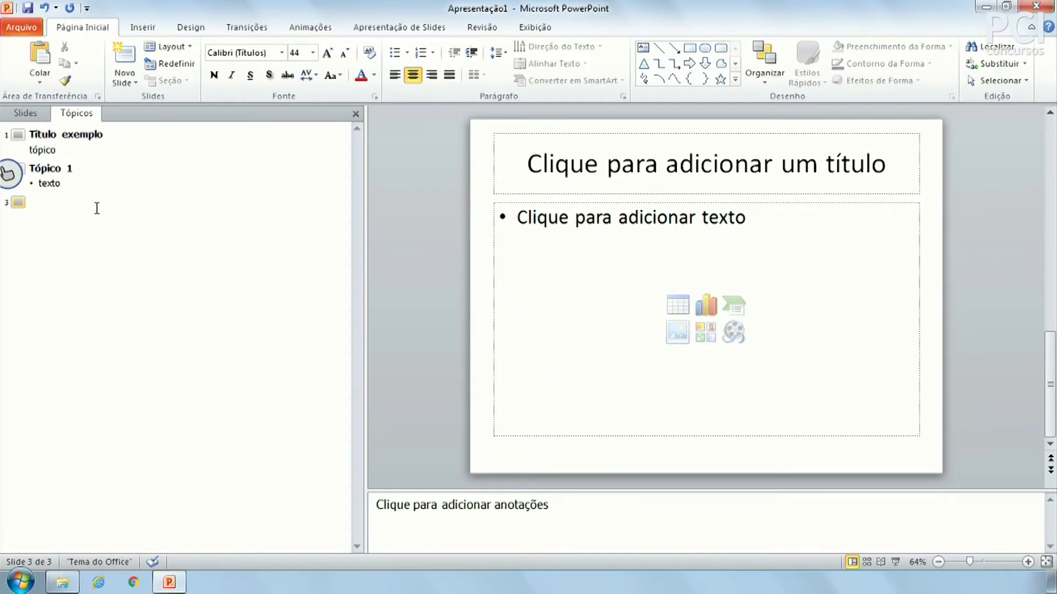
left_click(50, 170)
left_click(52, 137)
left_click(50, 171)
left_click(48, 193)
left_click(52, 182)
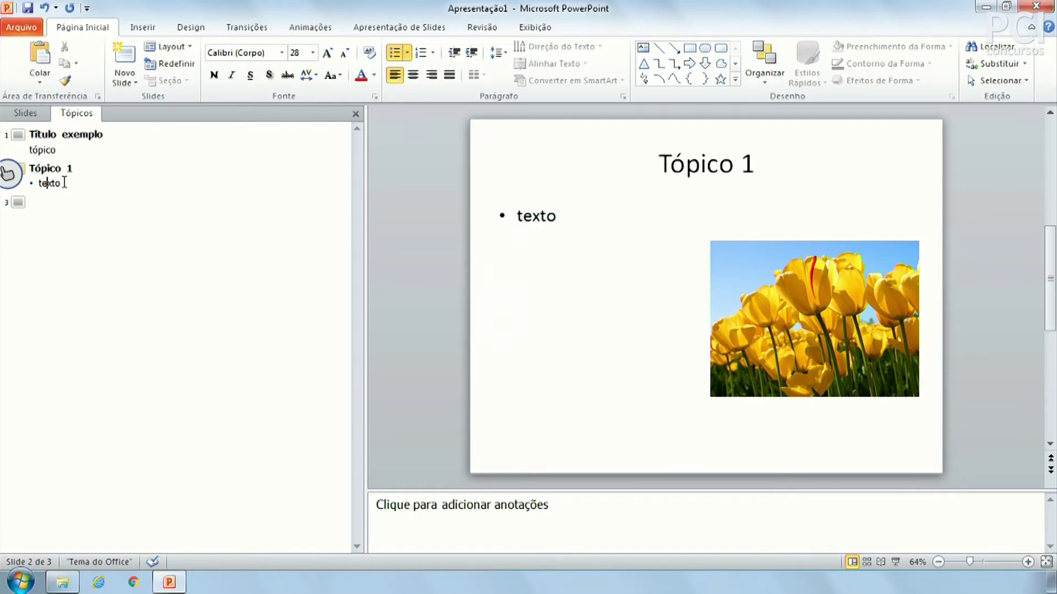
type("okjdhfkj")
key("BackSpace")
key("BackSpace")
key("BackSpace")
key("BackSpace")
key("BackSpace")
key("BackSpace")
left_click(40, 117)
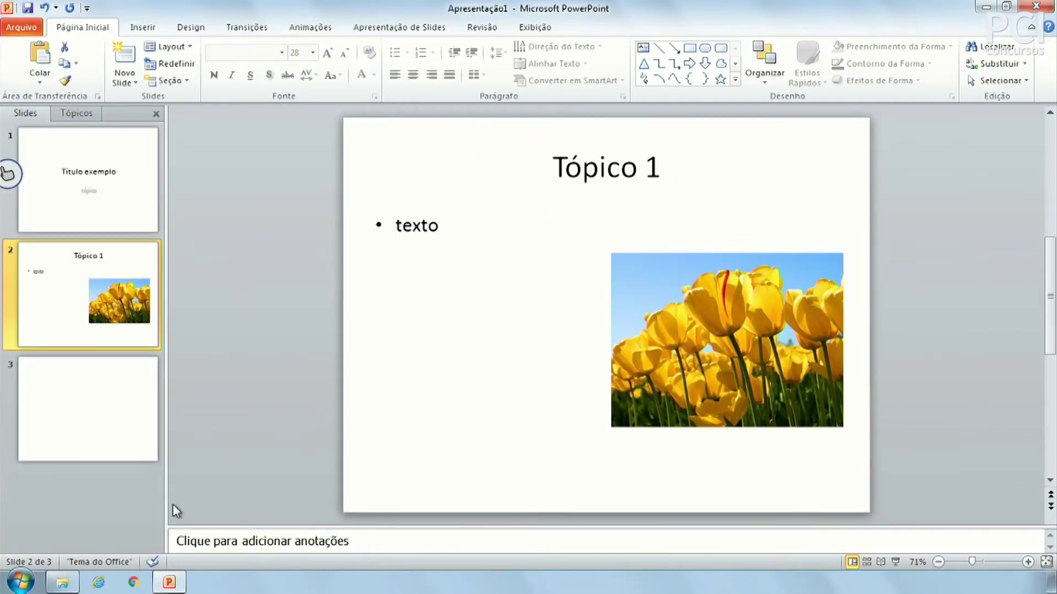
left_click(553, 341)
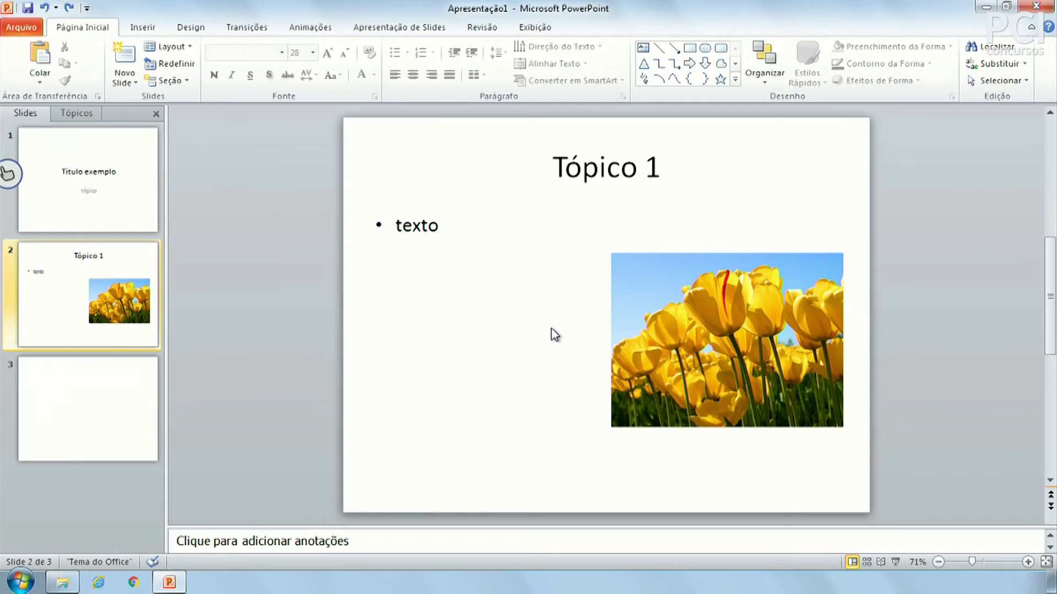
- Apply the Ângulos theme from the Design gallery and compare slides 1 and 2
left_click(193, 29)
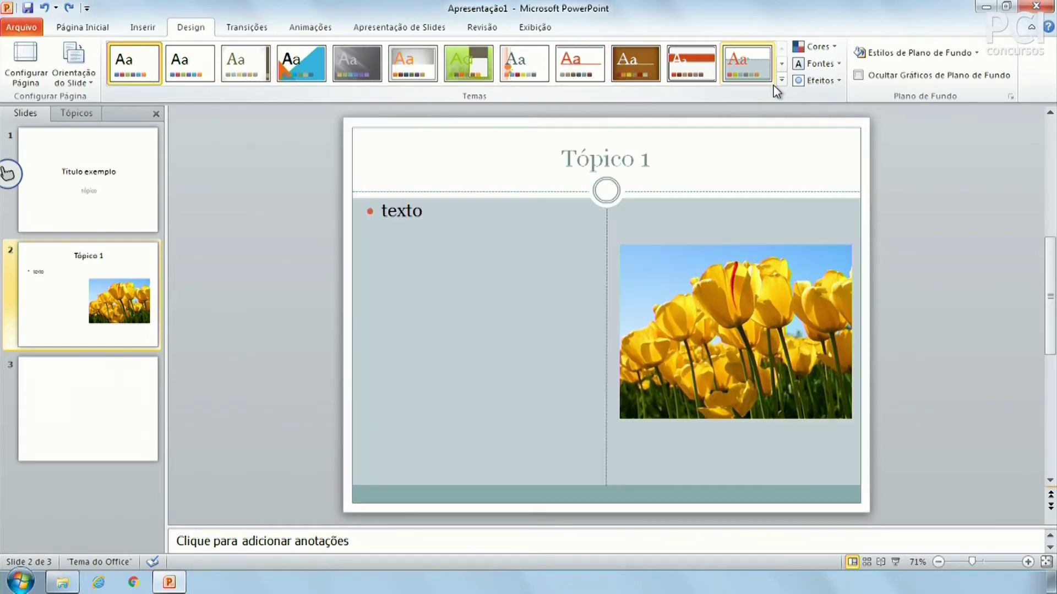
left_click(782, 81)
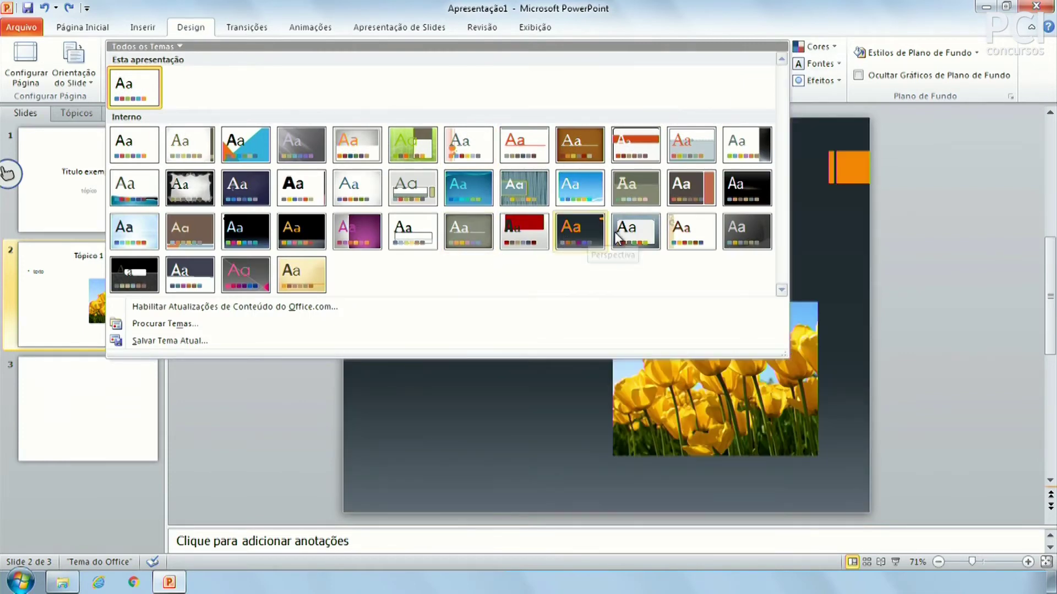
left_click(245, 149)
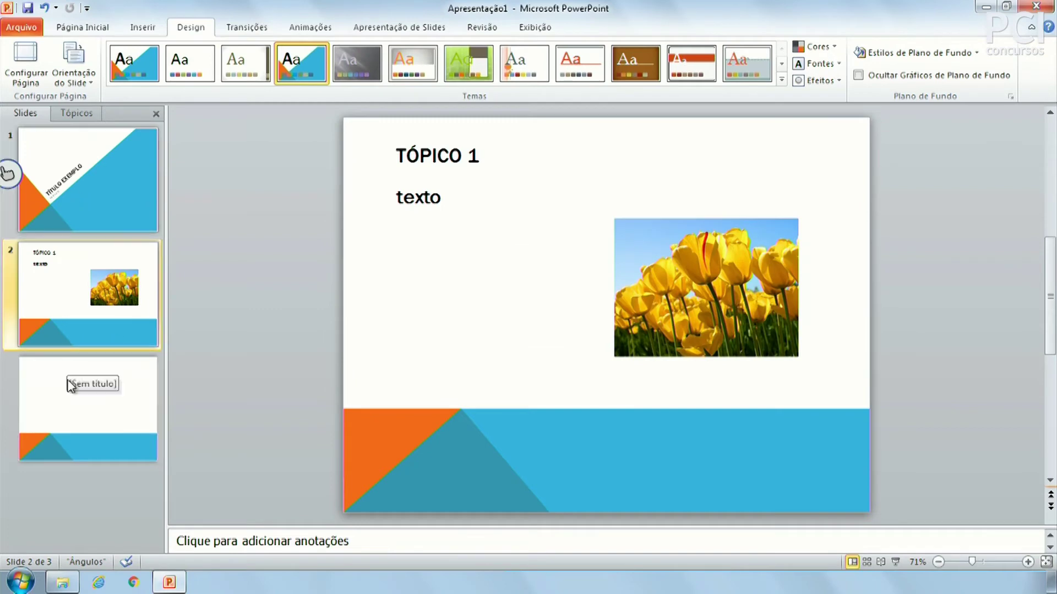
left_click(128, 186)
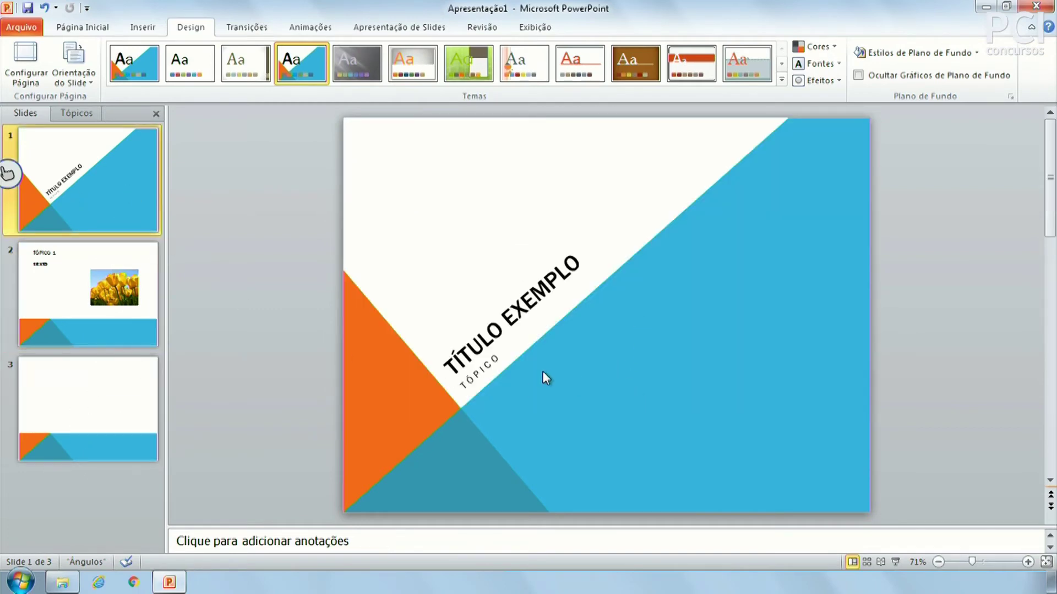
left_click(75, 276)
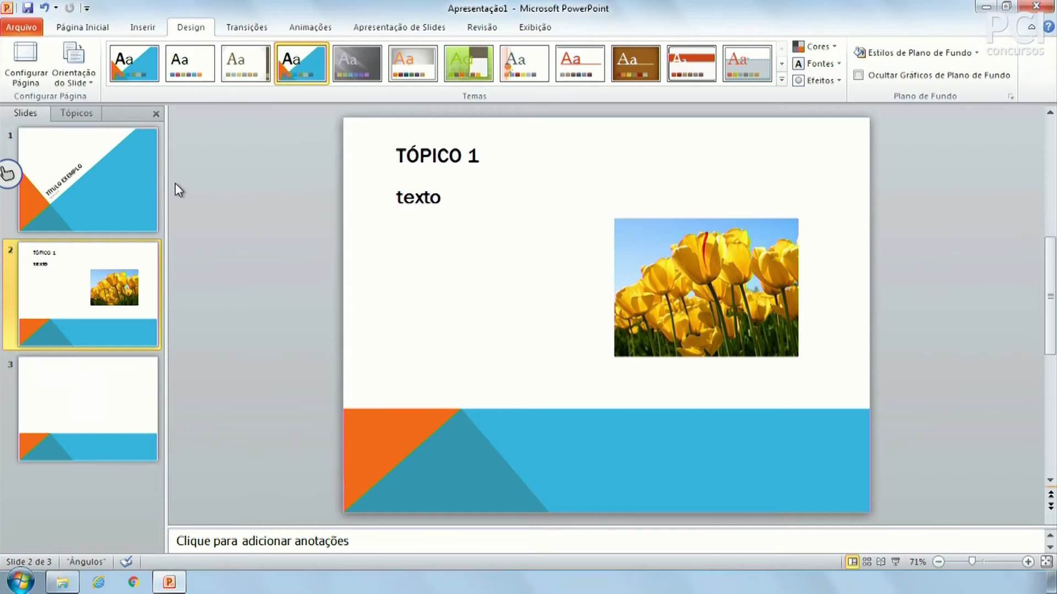
left_click(117, 198)
left_click(115, 283)
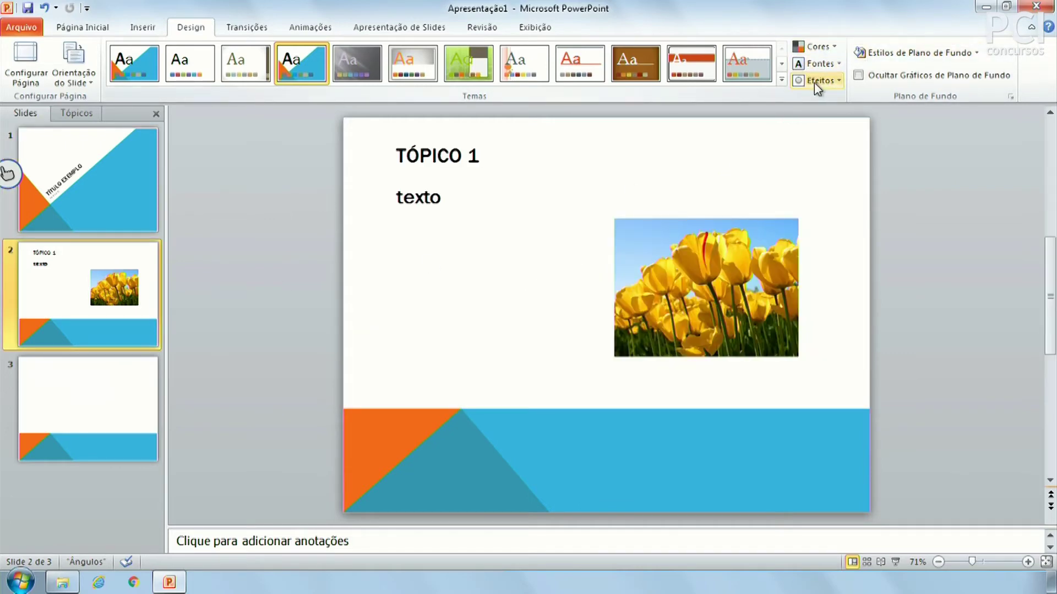
- Switch theme colours to Elementar, leaving theme fonts and effects unchanged
left_click(816, 47)
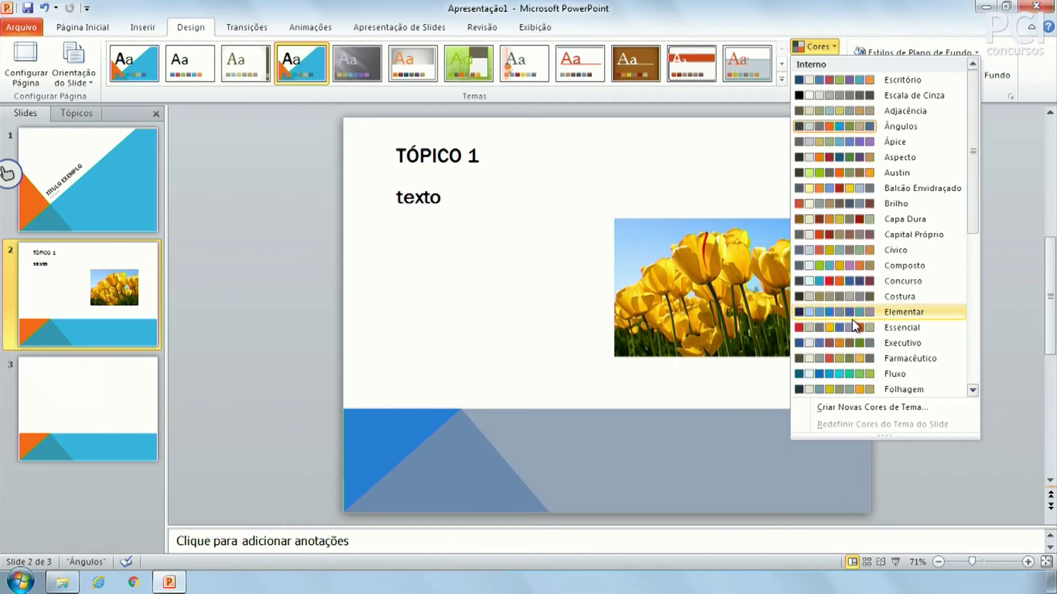
left_click(862, 311)
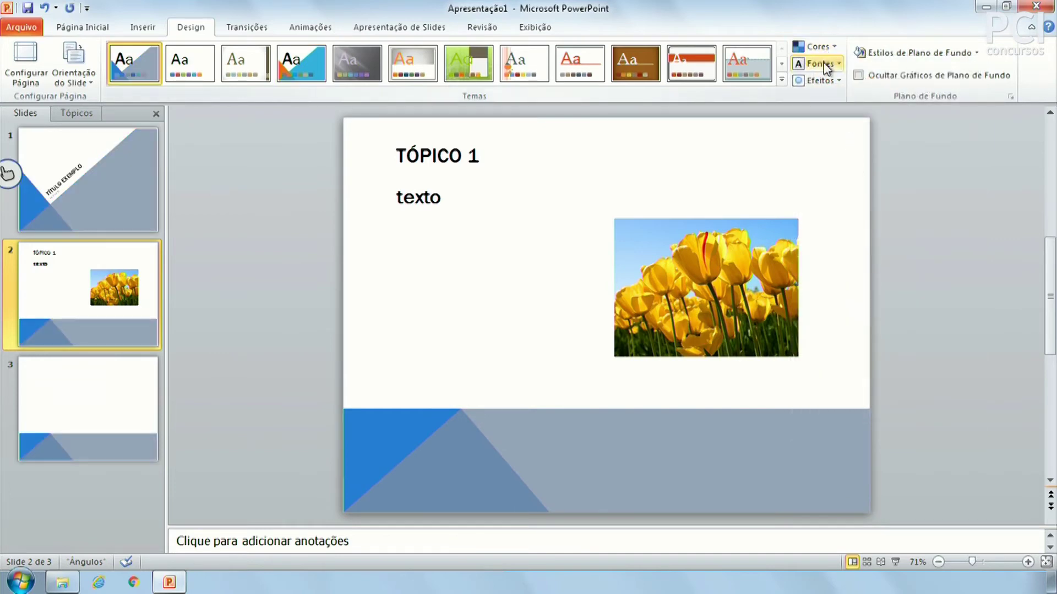
left_click(823, 63)
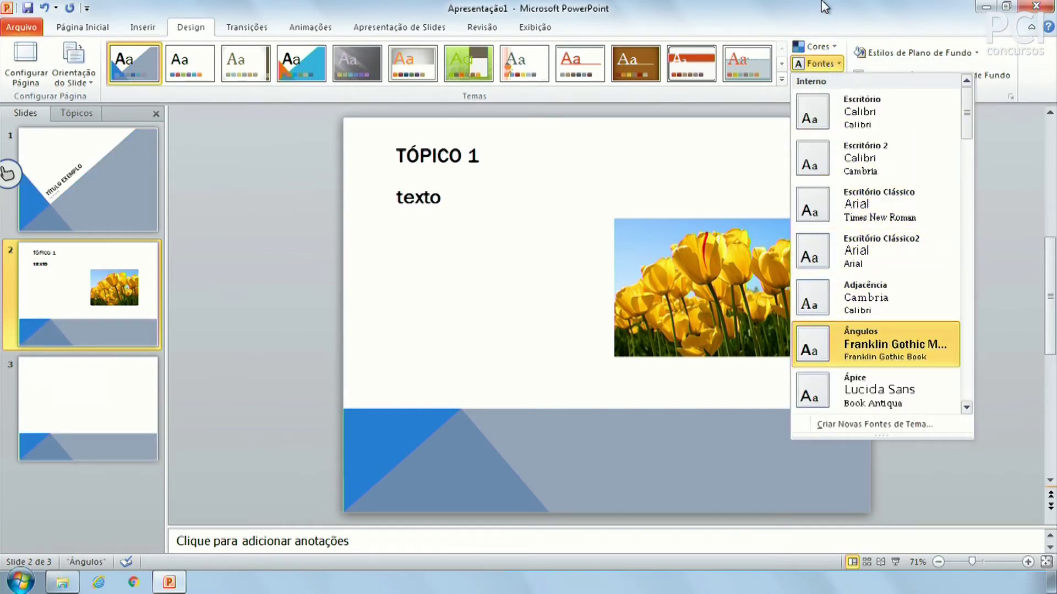
left_click(823, 6)
left_click(826, 81)
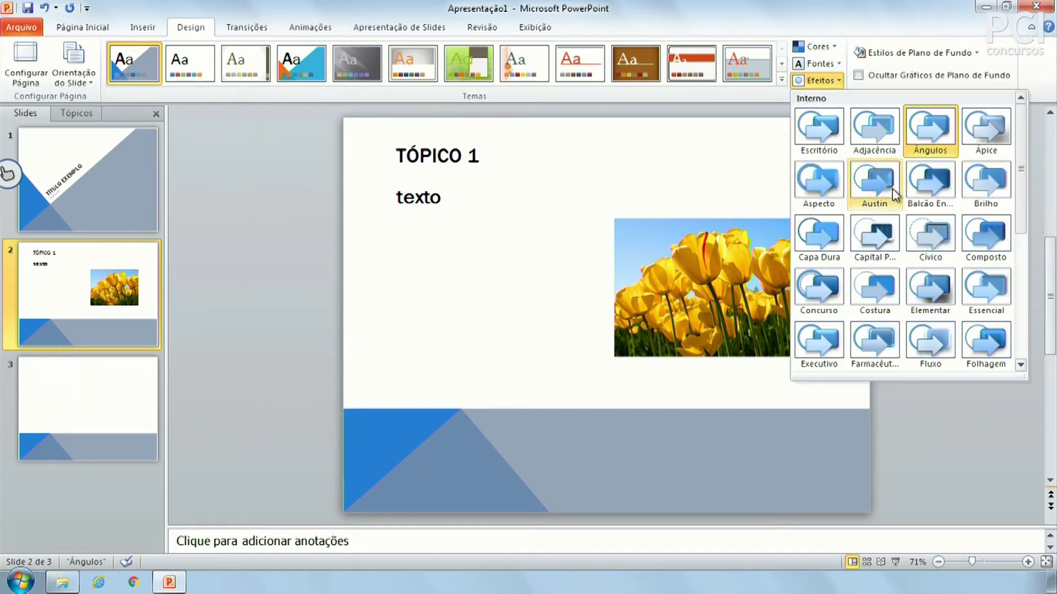
left_click(662, 152)
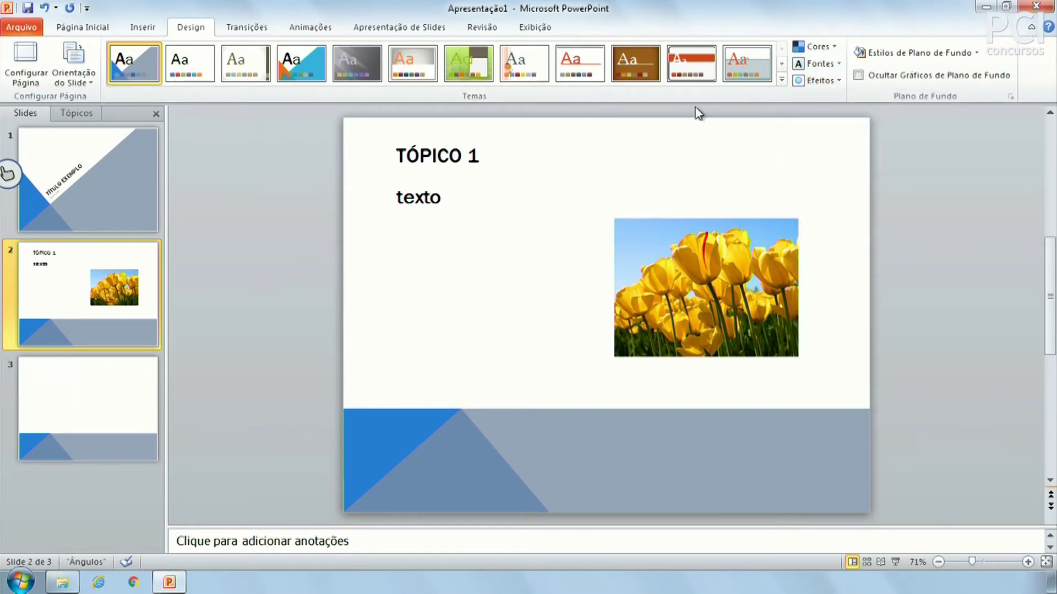
- Close the themes gallery without applying one and return to the title slide
left_click(782, 81)
left_click(841, 172)
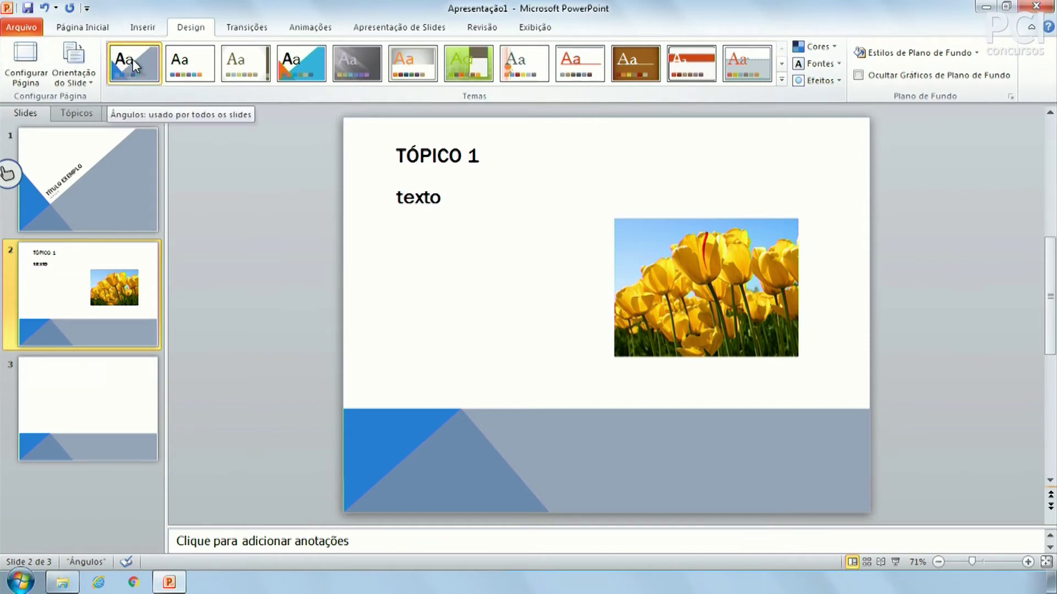
left_click(295, 260)
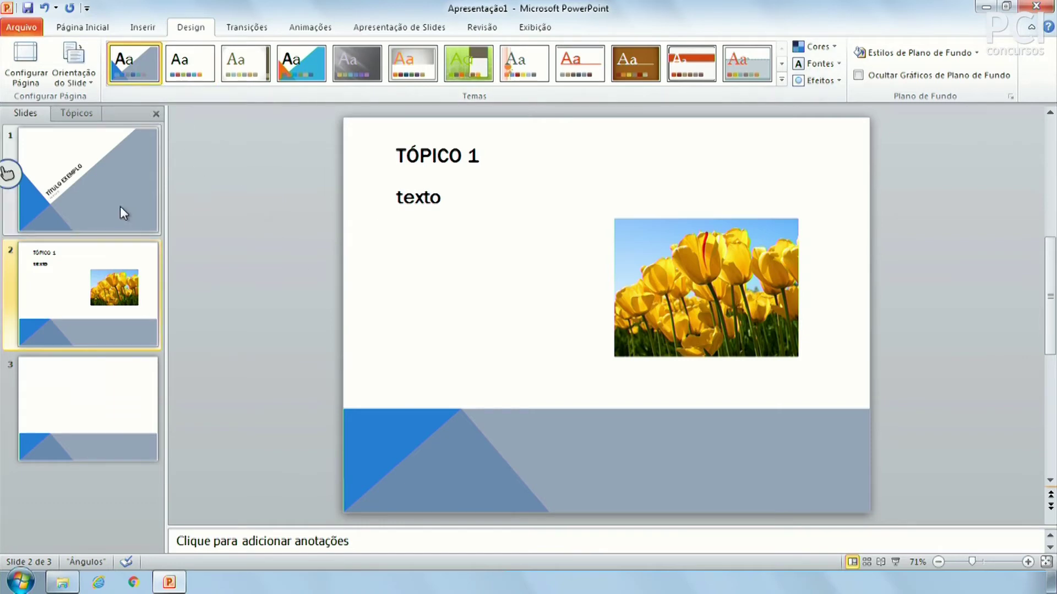
left_click(120, 206)
left_click(26, 77)
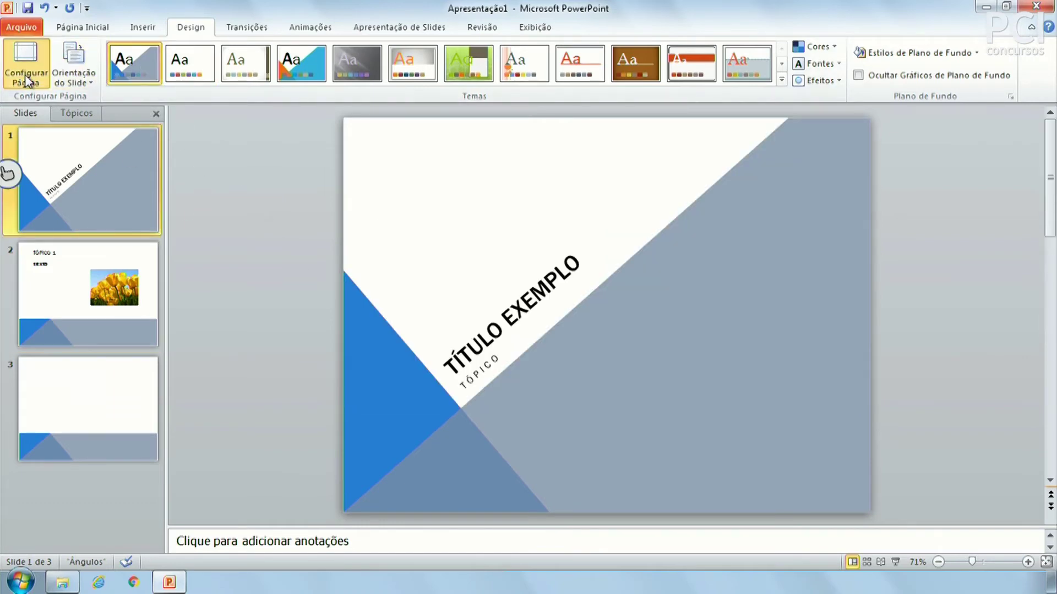
- Set the slide size to Apresentação na tela (16:9) in Configurar Página
mouse_move(451, 317)
left_mouse_down()
mouse_move(584, 164)
mouse_move(606, 158)
left_mouse_up()
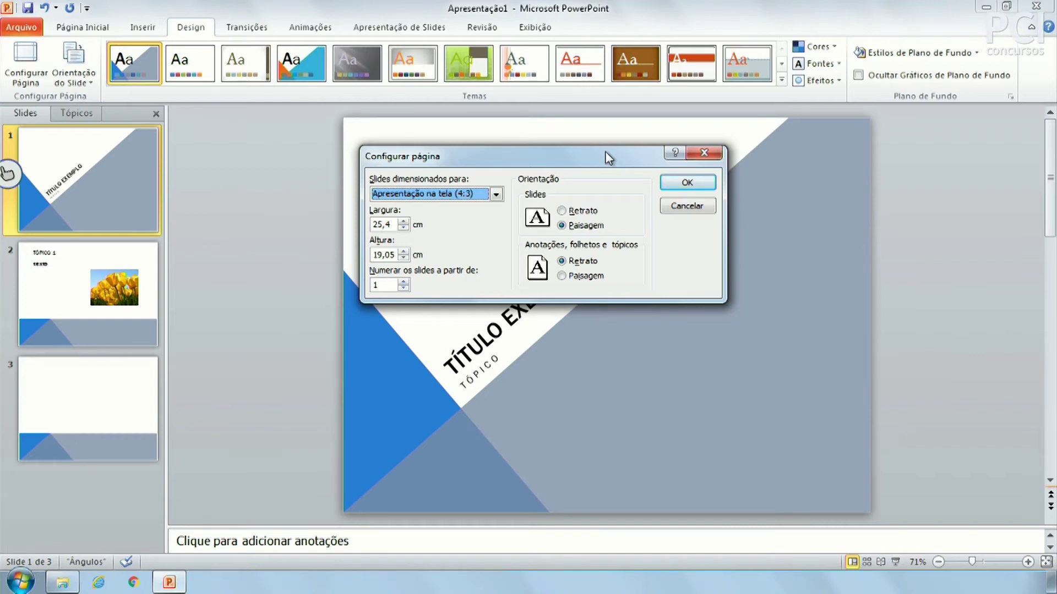
left_click(483, 196)
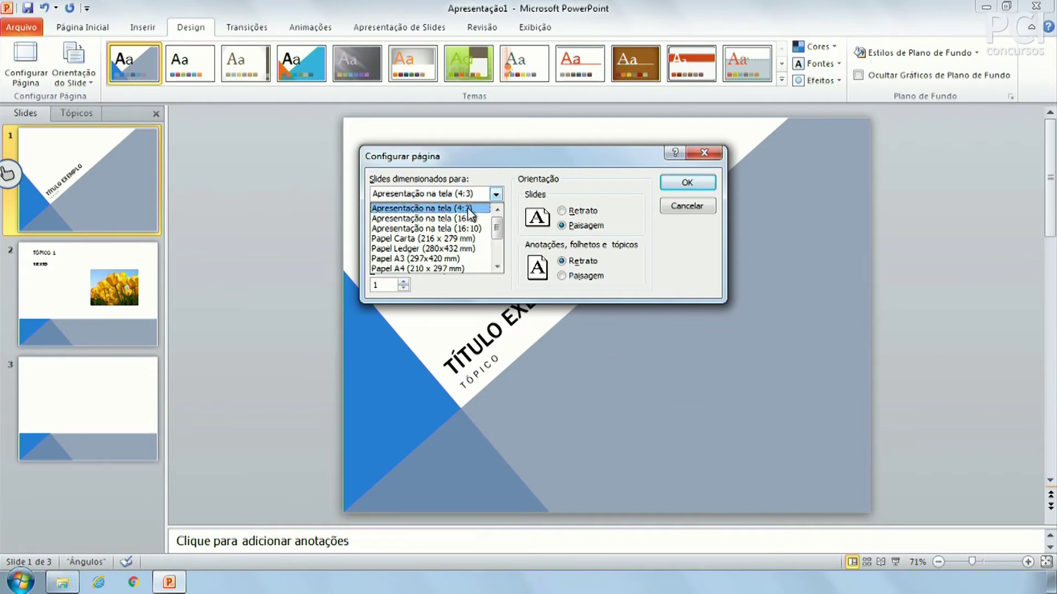
left_click(503, 156)
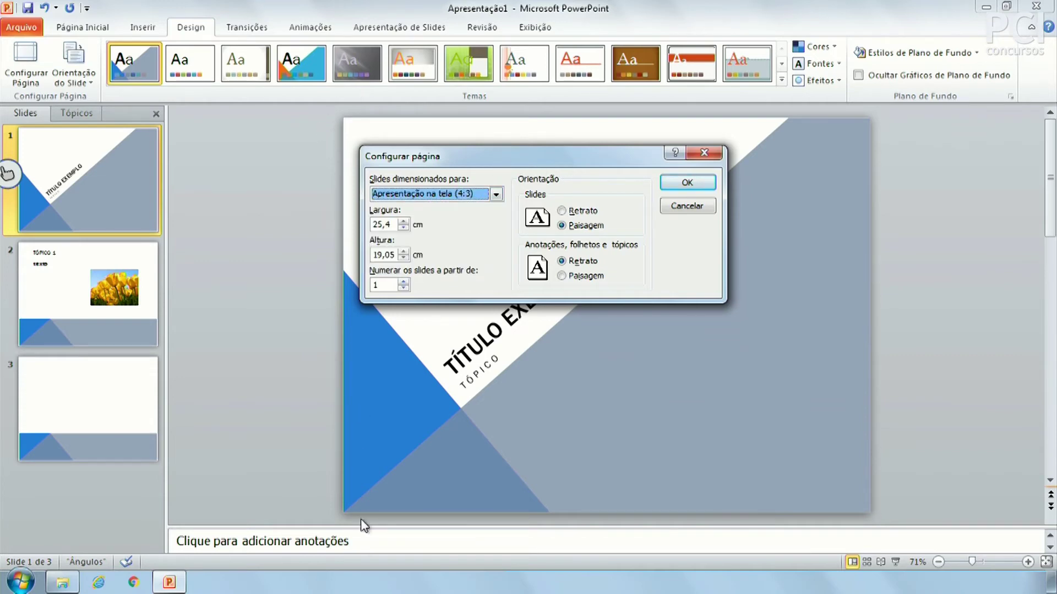
left_click(494, 195)
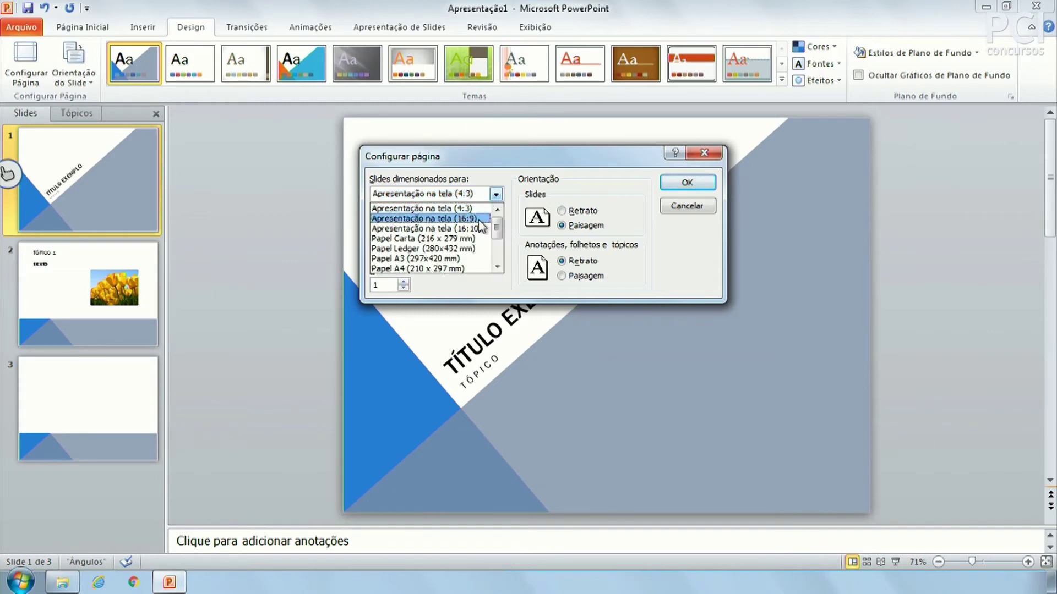
left_click(479, 218)
left_click(688, 182)
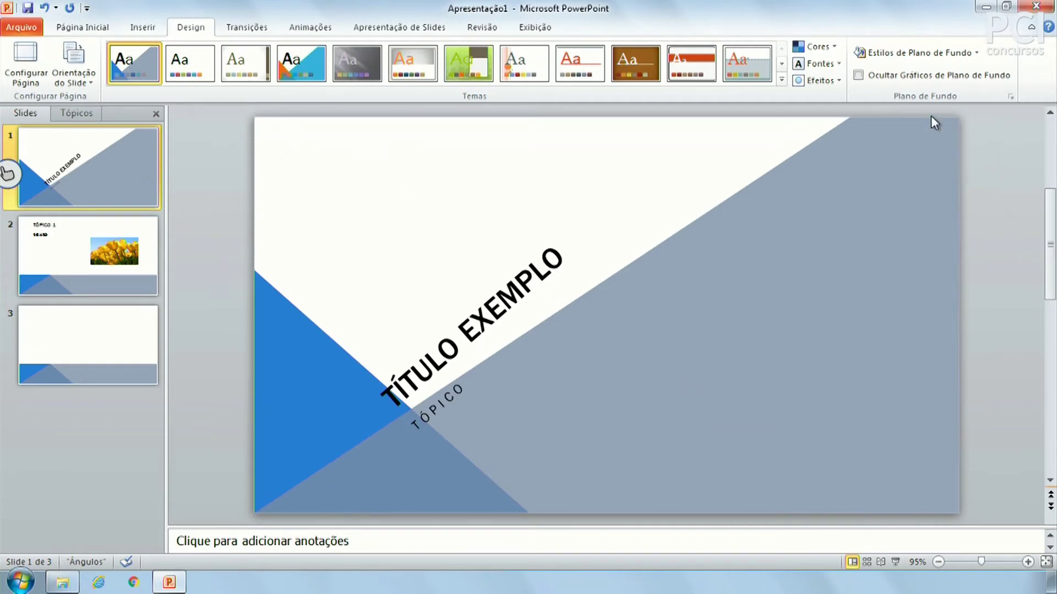
left_click(75, 321)
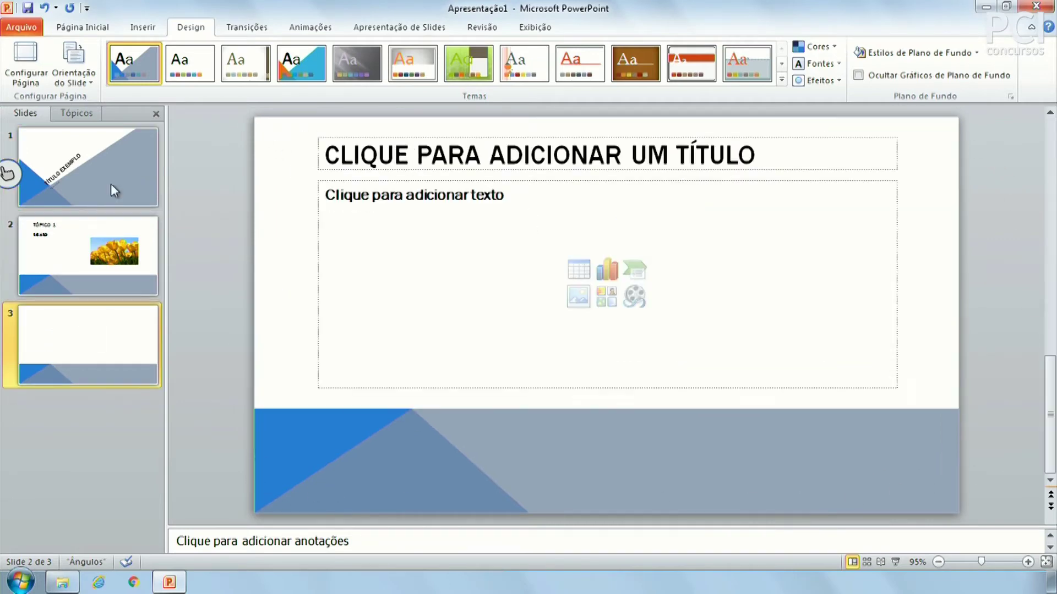
- On the title slide, check page setup's size options and close it unchanged
left_click(112, 184)
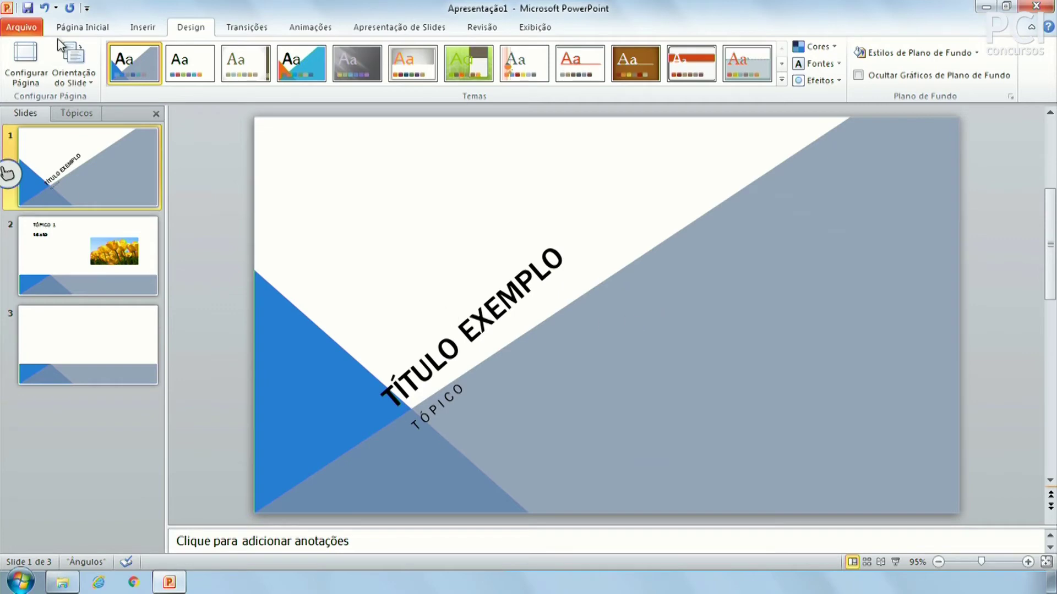
left_click(25, 63)
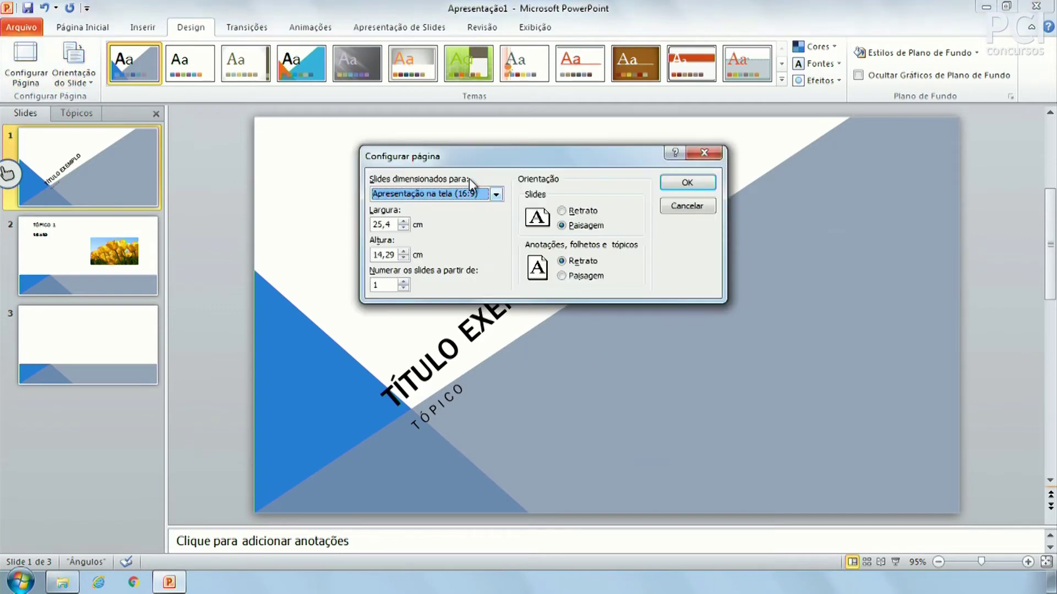
left_click(475, 196)
left_click(476, 195)
left_click(696, 208)
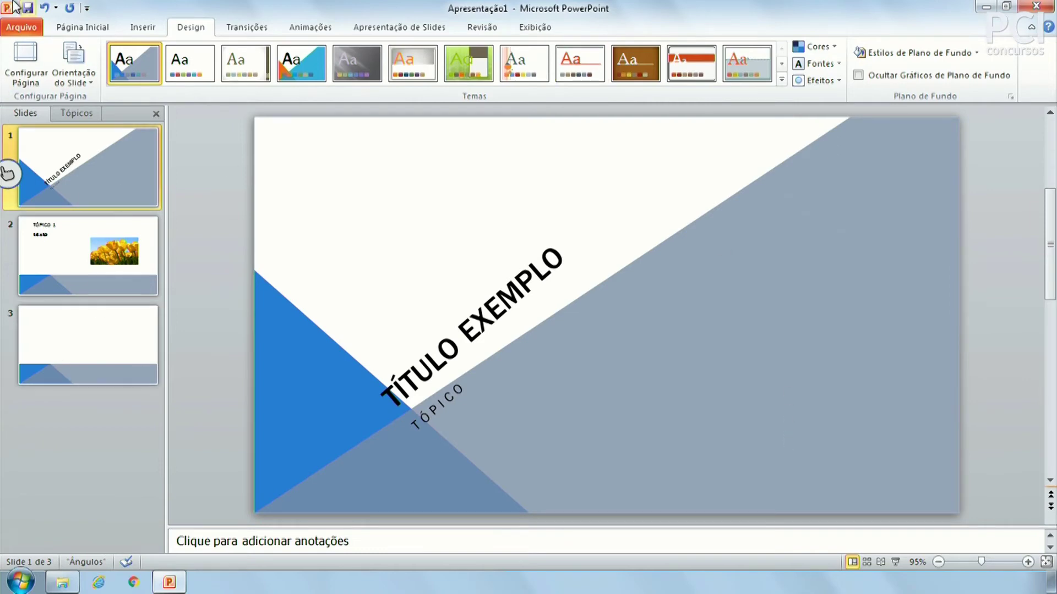
- Pick Papel A4 as the slide size, then cancel to keep 16:9
left_click(13, 61)
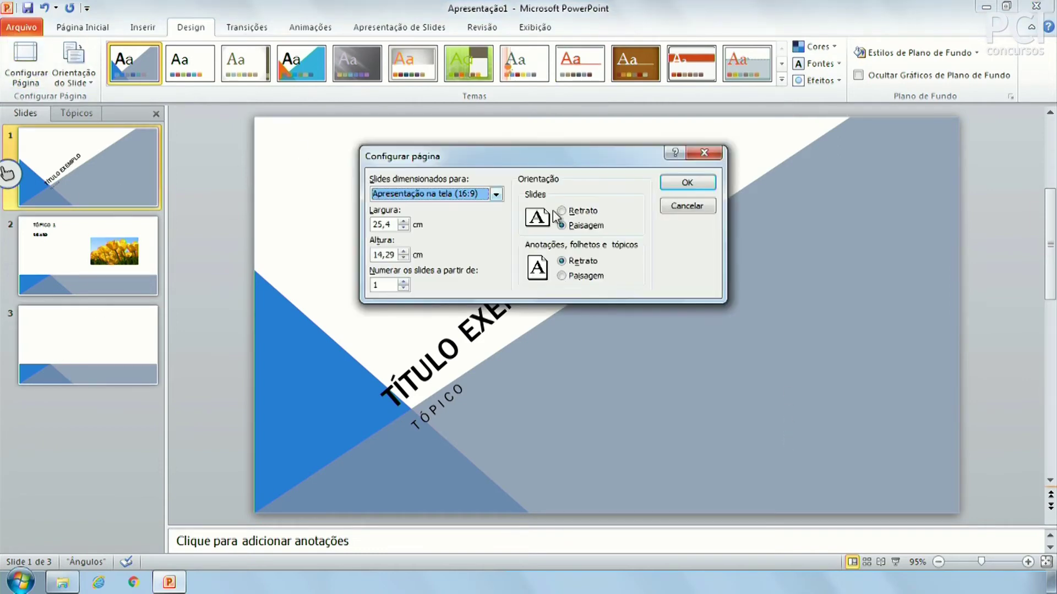
left_click(471, 196)
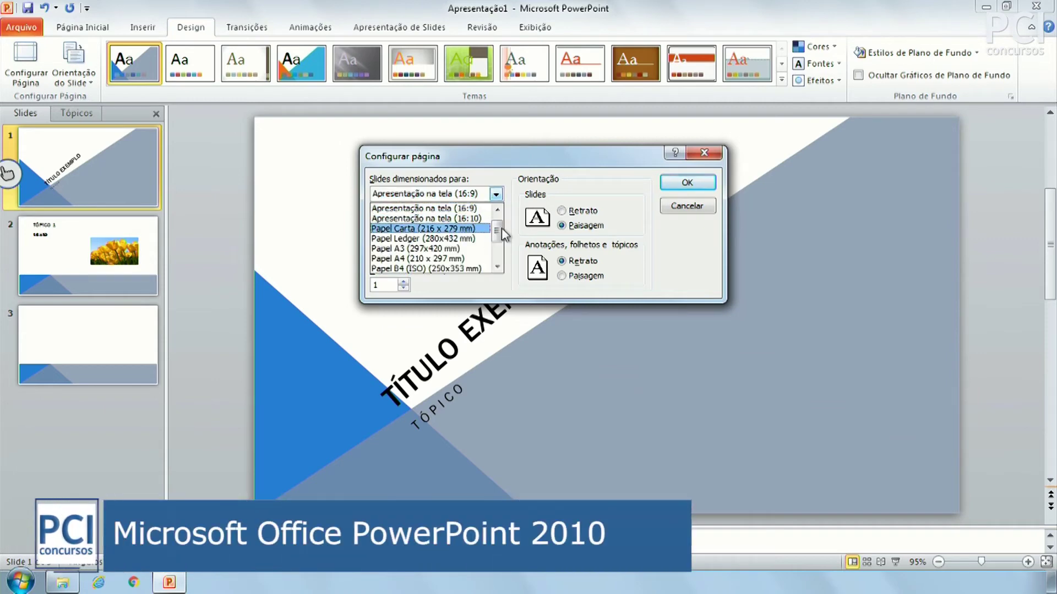
left_click(498, 257)
scroll(501, 253, "up", 1)
scroll(501, 232, "up", 1)
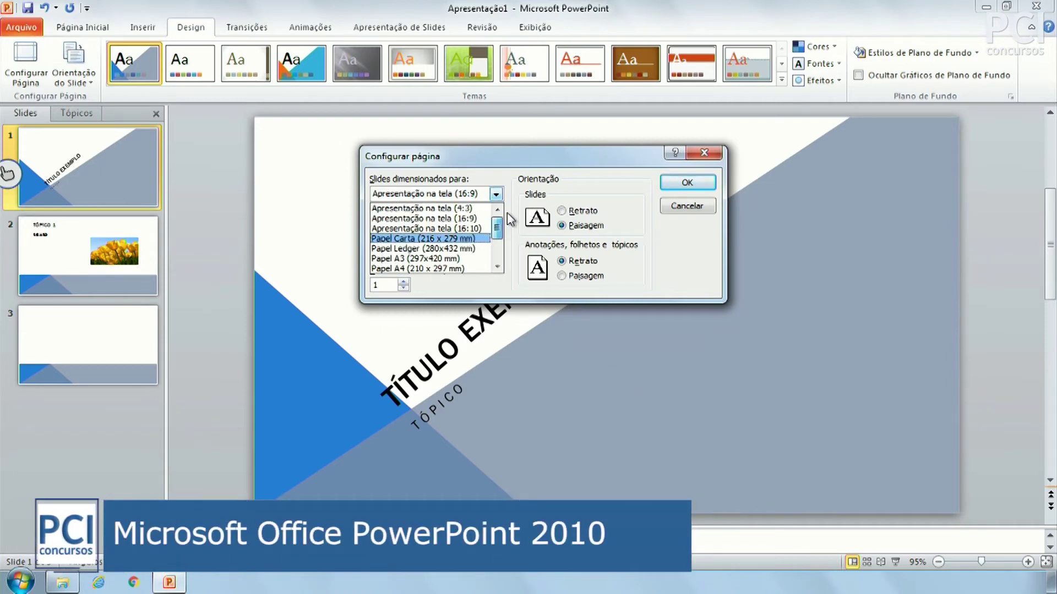
scroll(498, 231, "down", 1)
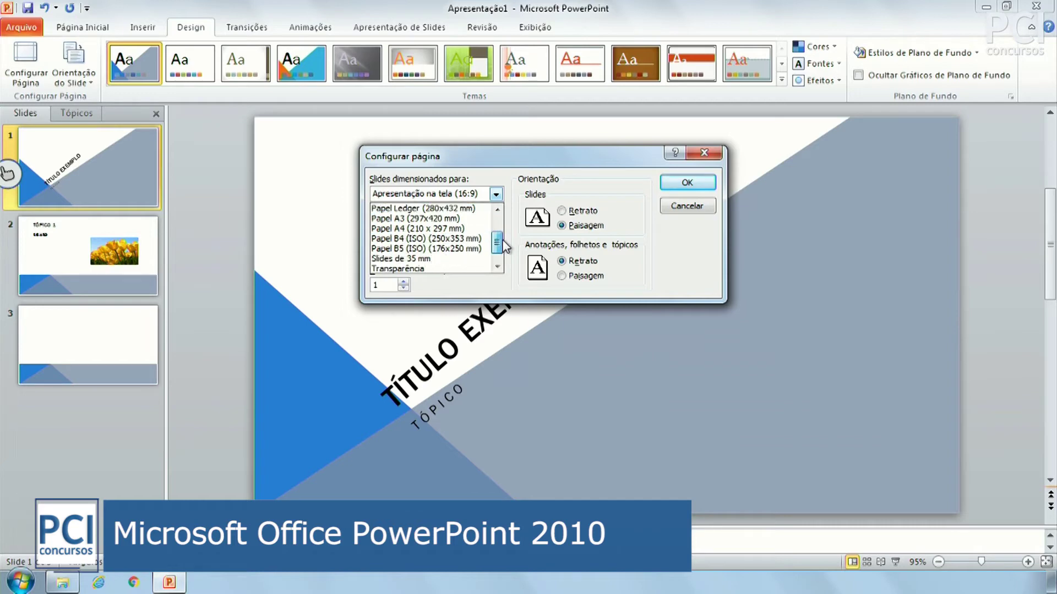
left_click(432, 228)
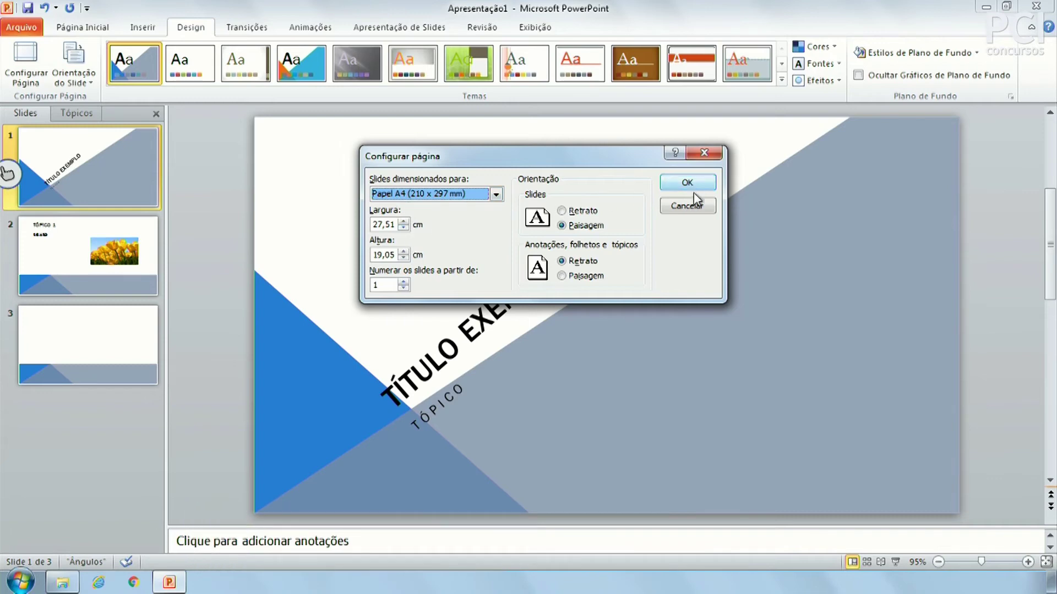
left_click(689, 210)
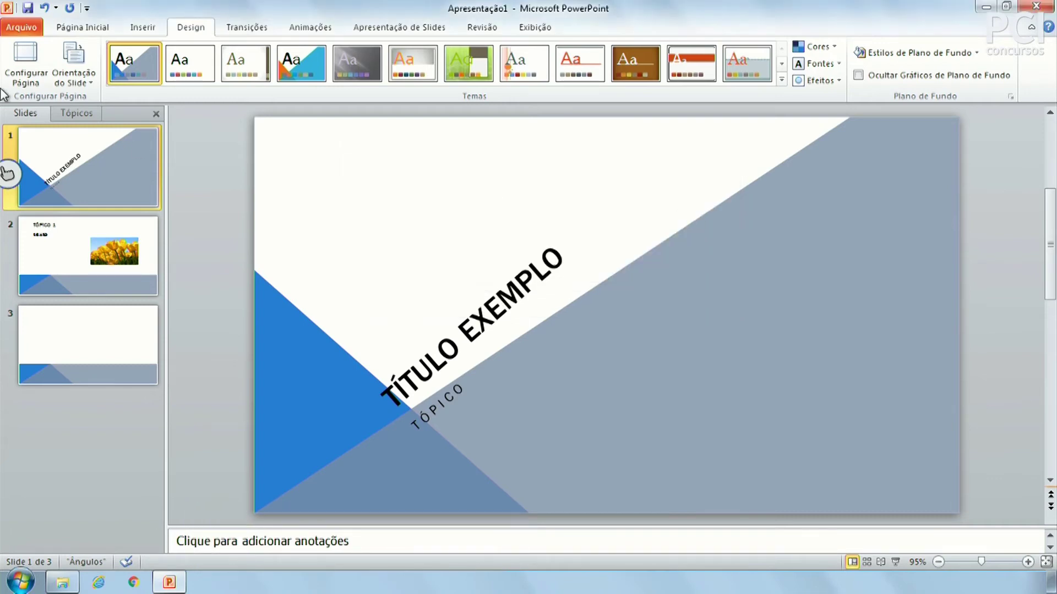
left_click(74, 61)
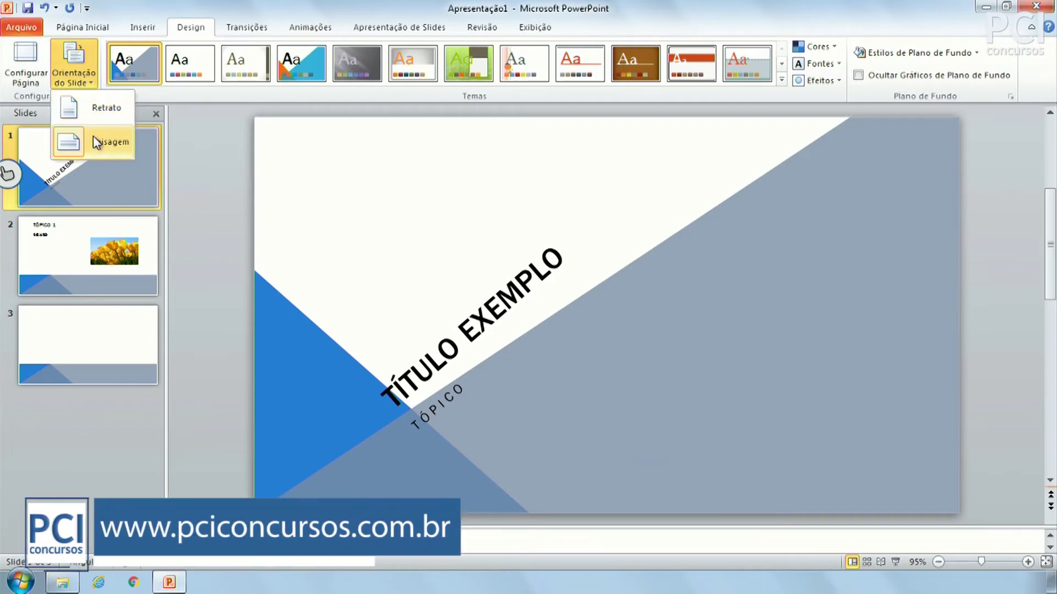
left_click(102, 113)
left_click(92, 78)
left_click(97, 147)
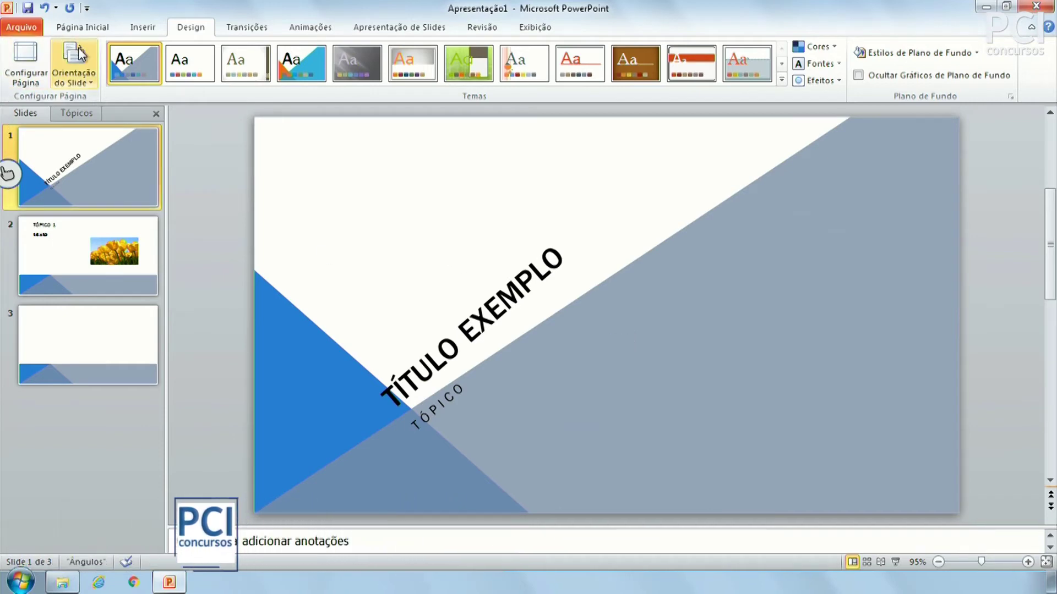
left_click(84, 78)
left_click(102, 107)
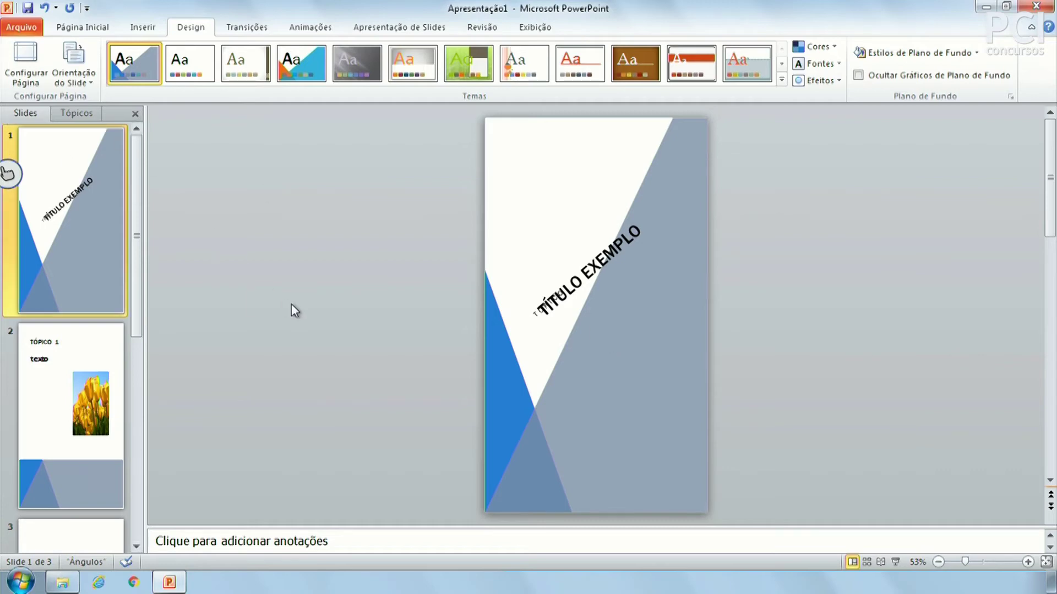
key("ctrl+z")
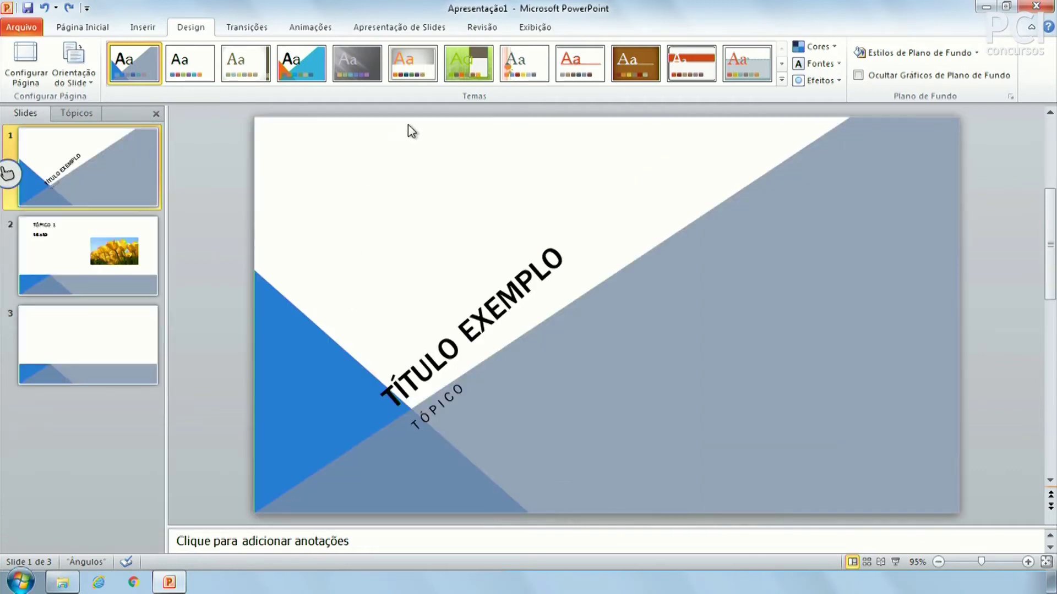
- Delete the 'texto' bullet on slide 2, leaving the content box beside the tulip photo empty
left_click(143, 28)
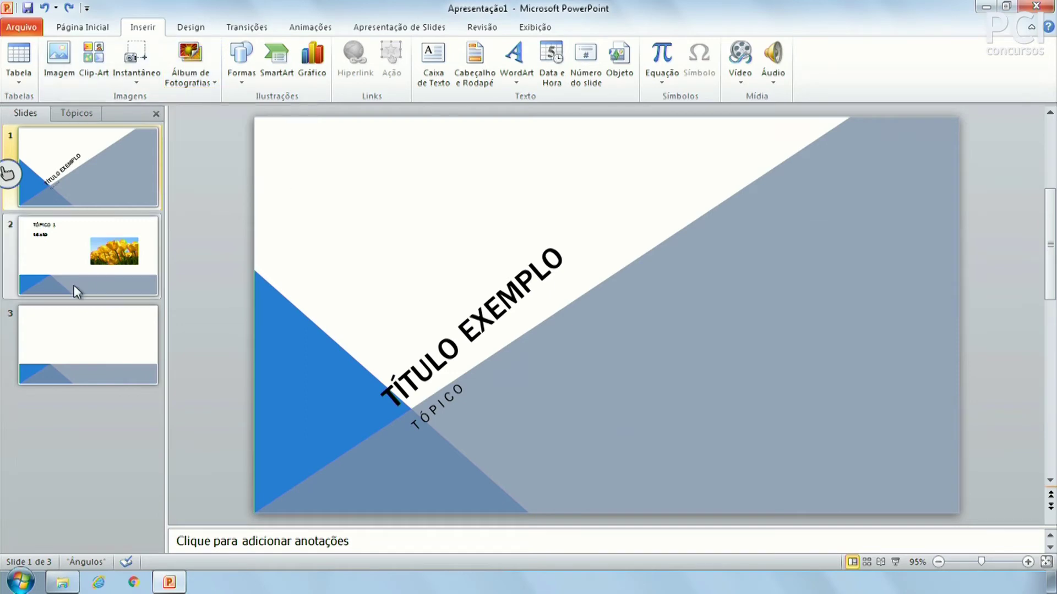
left_click(72, 270)
left_click(388, 205)
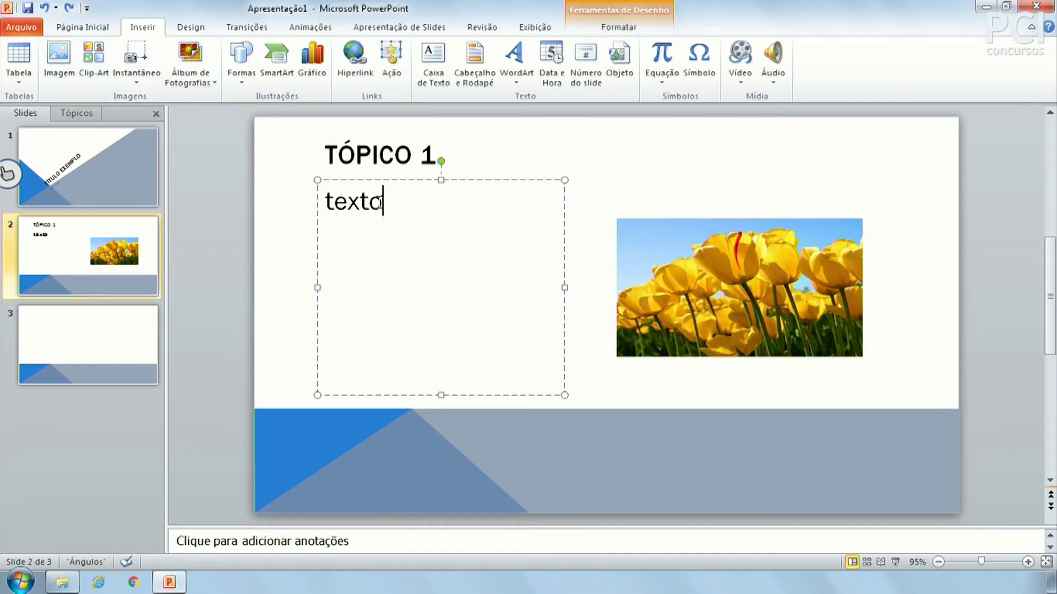
left_click_drag(388, 205, 337, 204)
key("Delete")
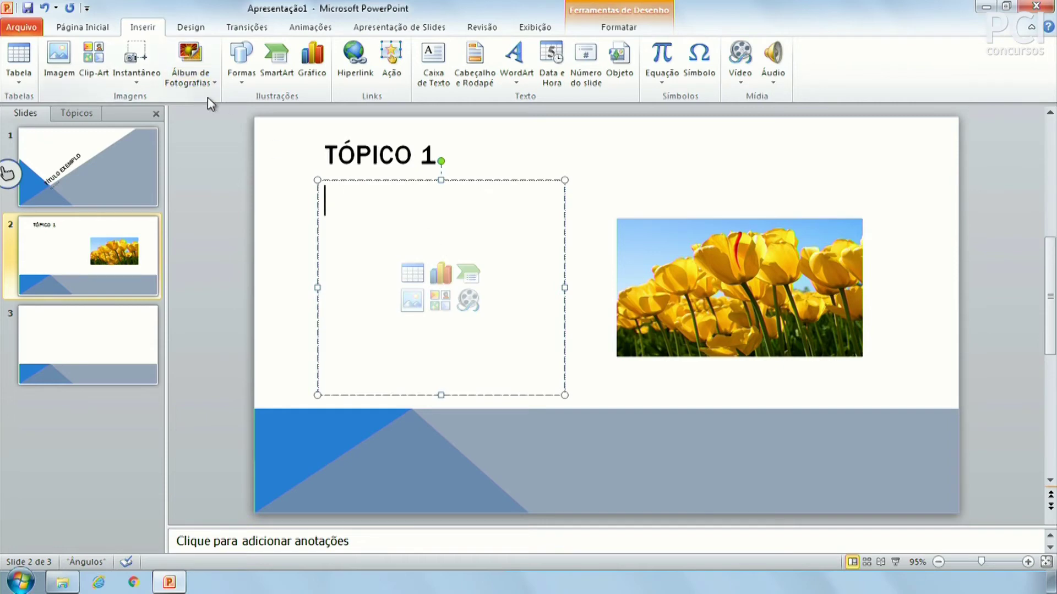
- Draw a Back action button from the Formas gallery just below the tulip photo
left_click(242, 79)
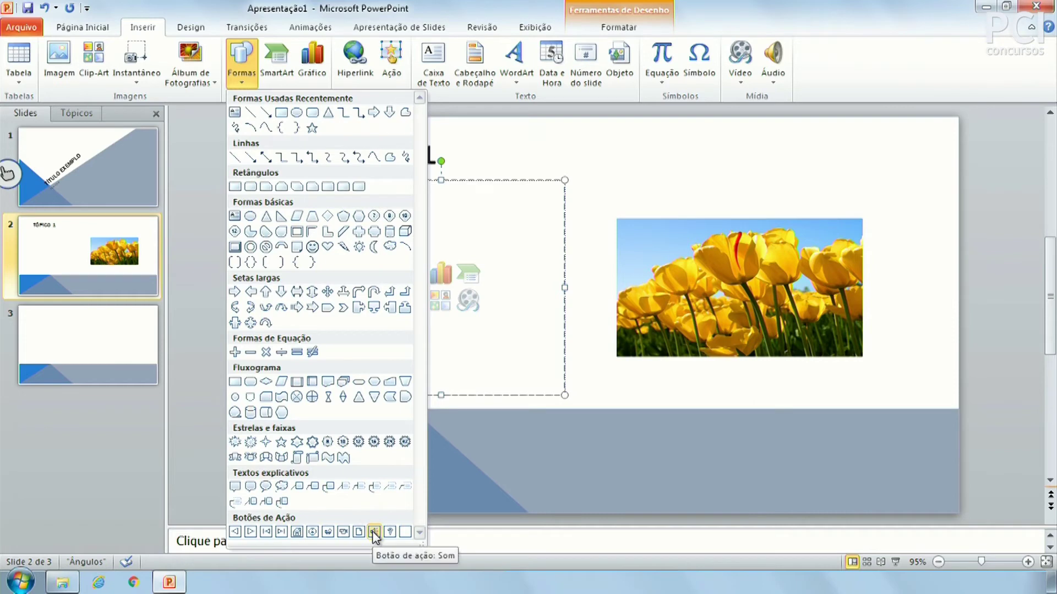
left_click(235, 533)
left_click_drag(661, 375, 712, 421)
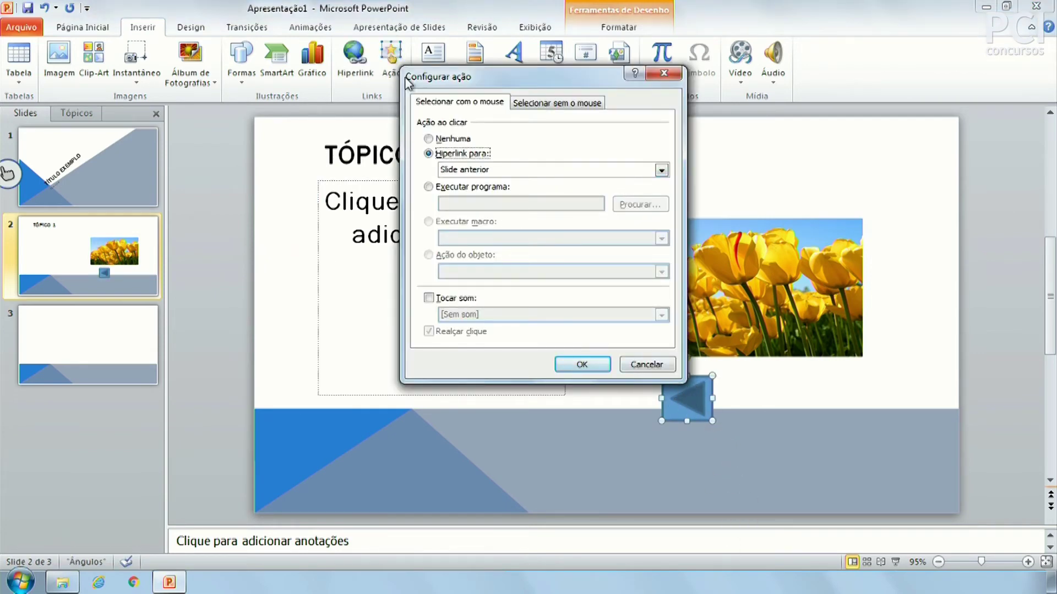
- Keep the action button linked to Slide anterior, review the mouse-over settings, and confirm with OK
left_click(472, 170)
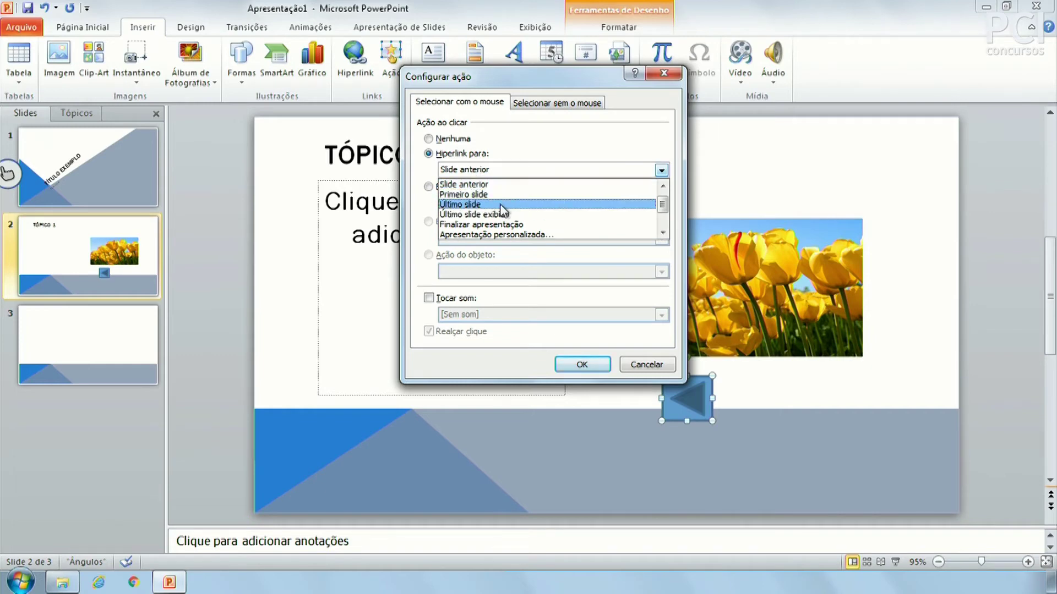
scroll(503, 210, "down", 1)
scroll(506, 207, "down", 1)
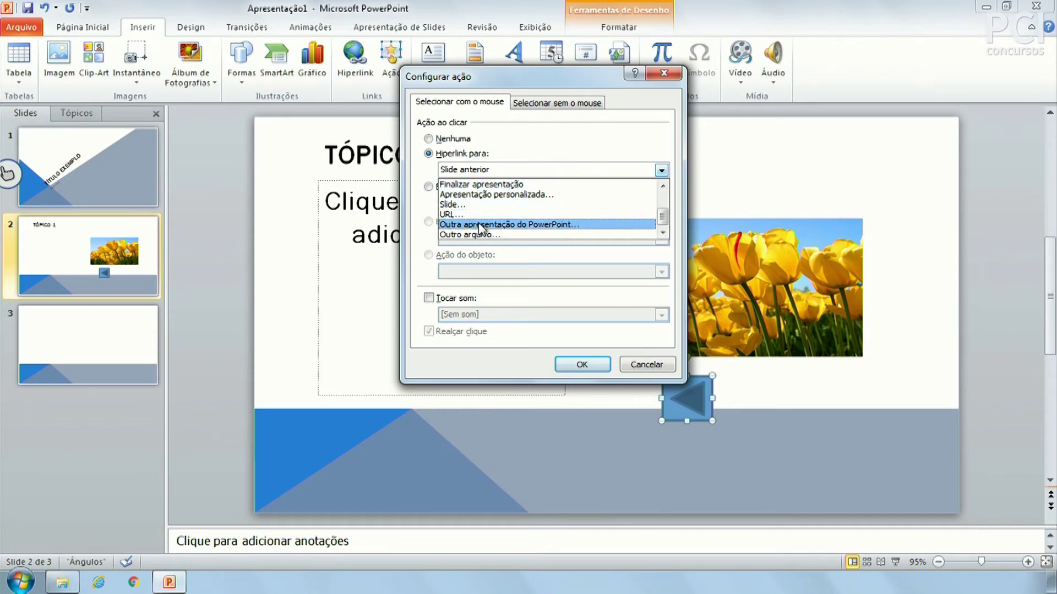
left_click(427, 185)
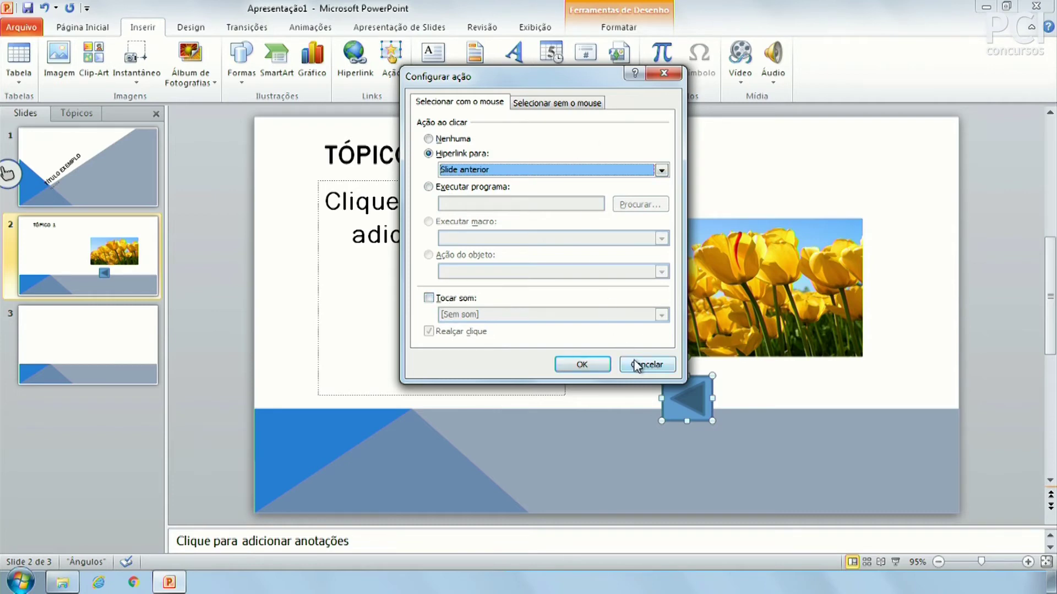
left_click(561, 104)
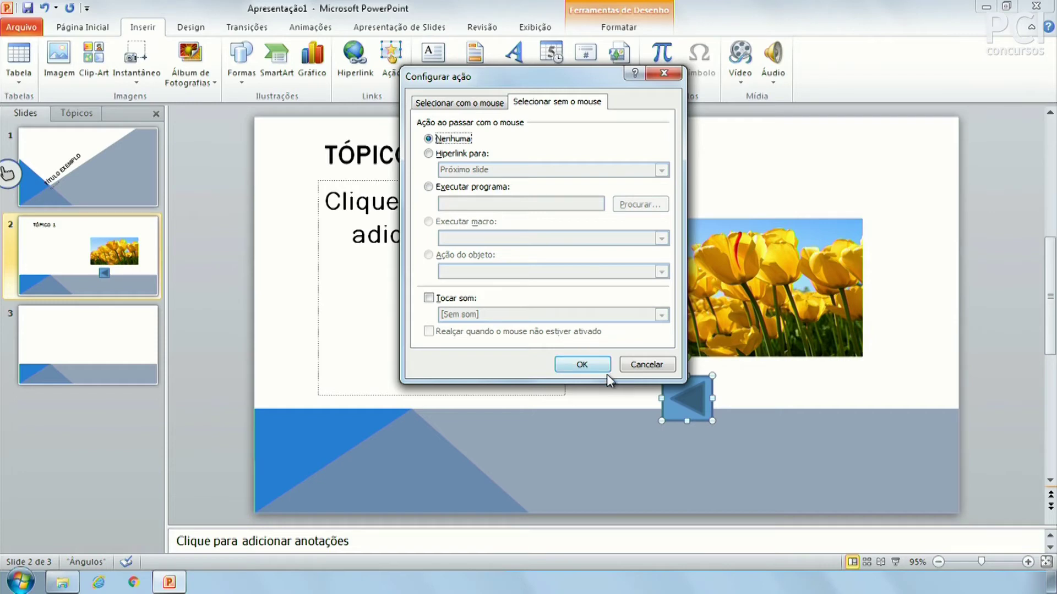
left_click(596, 368)
- Select the back action button and delete it from slide 2
left_click(745, 406)
left_click(701, 397)
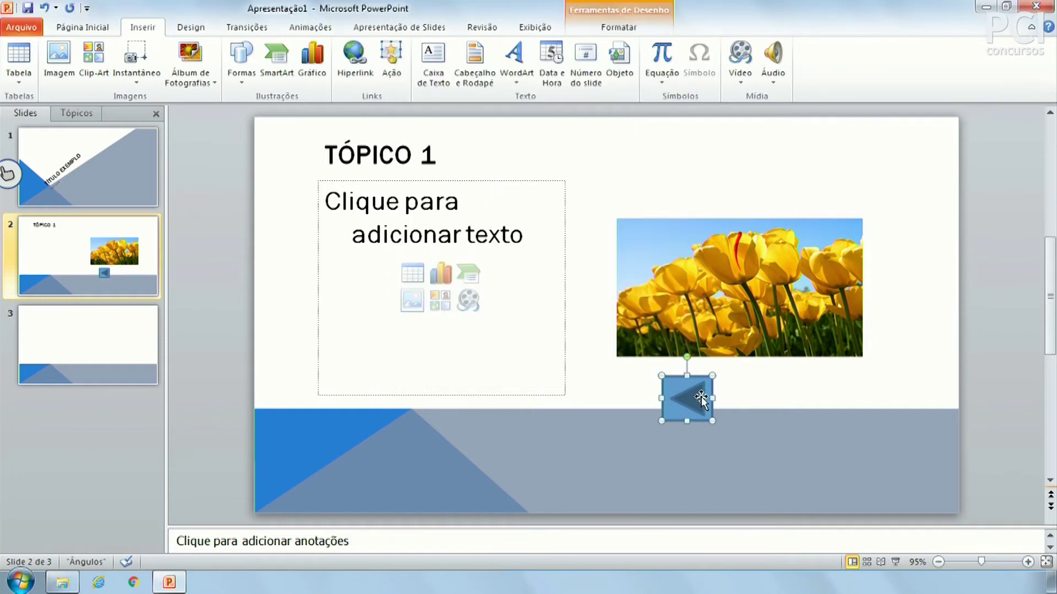
key("Delete")
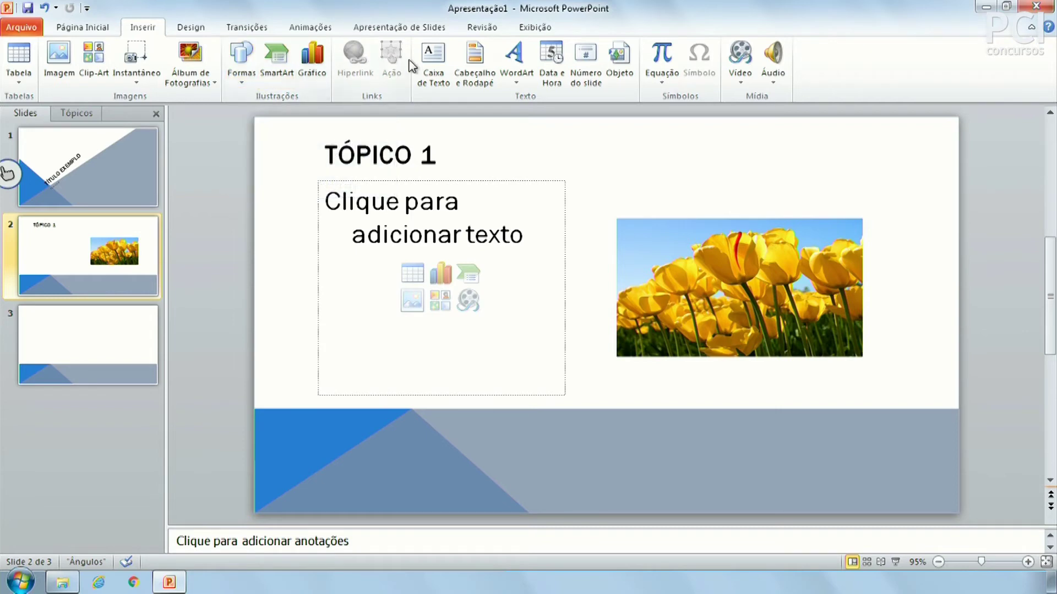
left_click(446, 61)
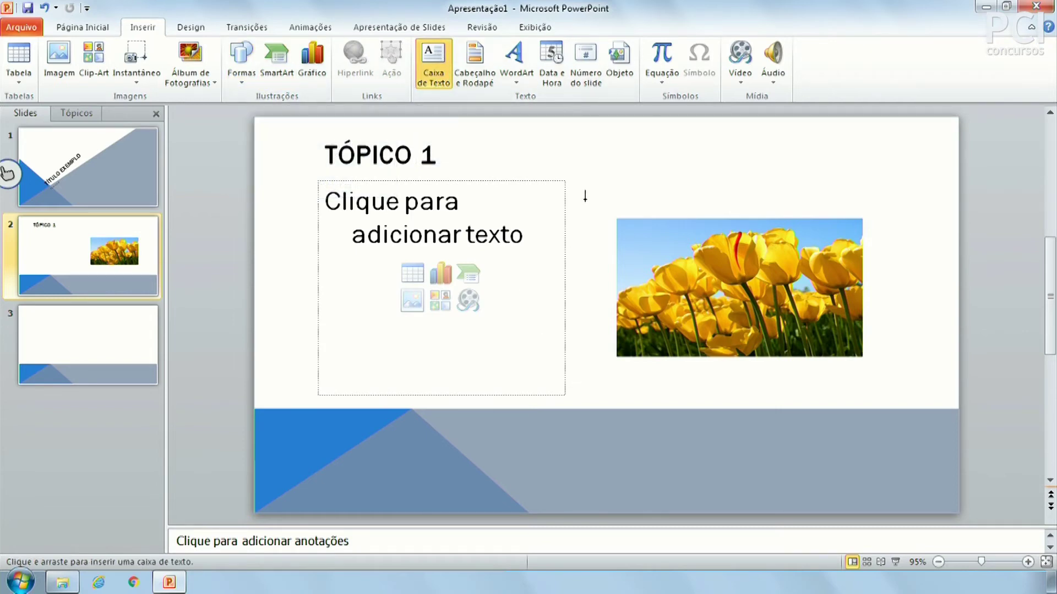
- Draw and discard an empty text box, then open Cabeçalho e Rodapé from the Inserir tab
left_click_drag(601, 154, 706, 237)
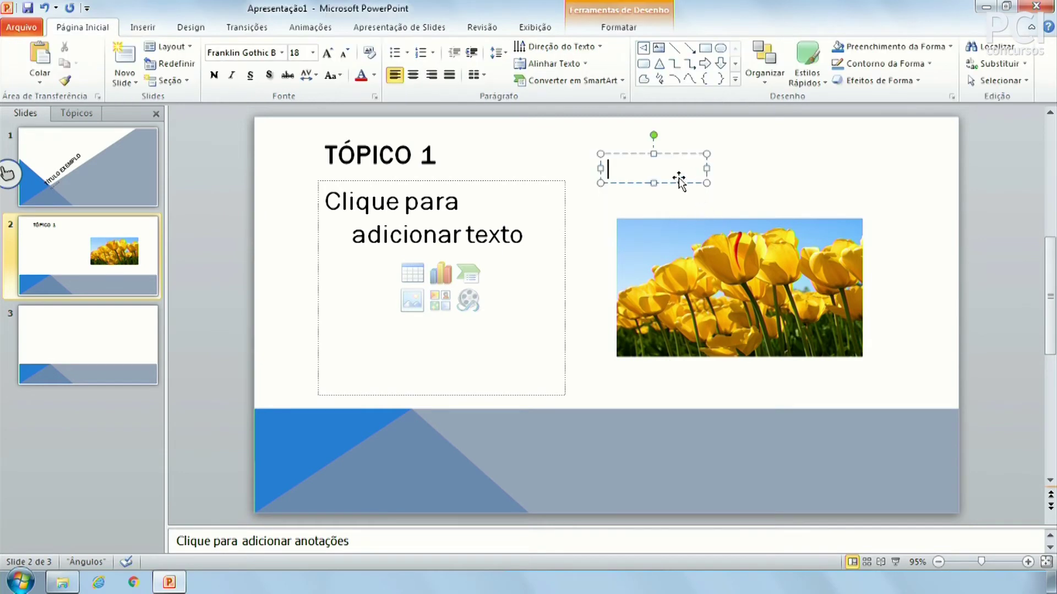
left_click(630, 156)
left_click(530, 154)
left_click(143, 27)
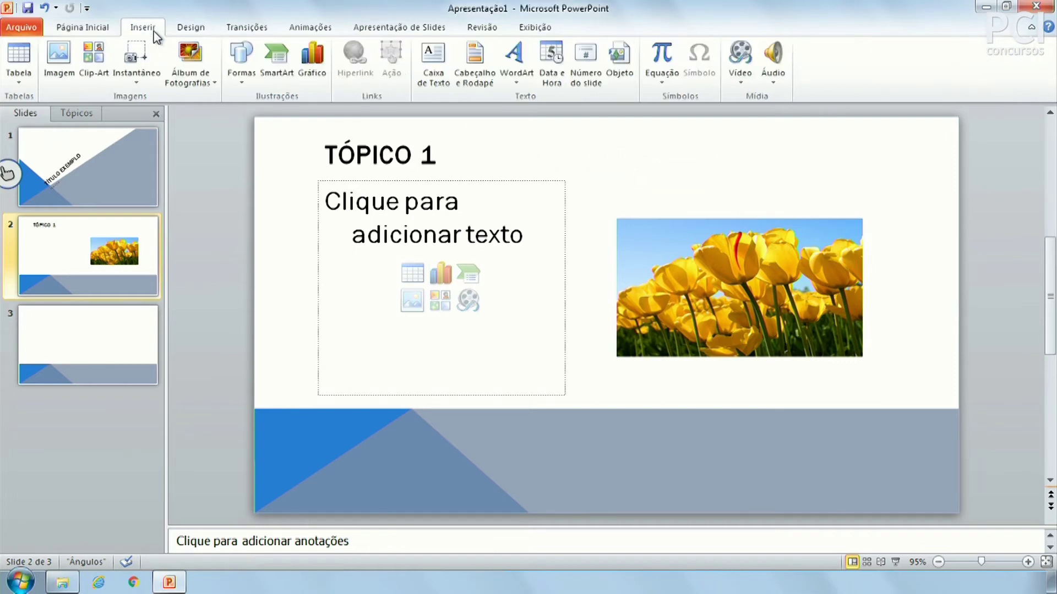
left_click(478, 84)
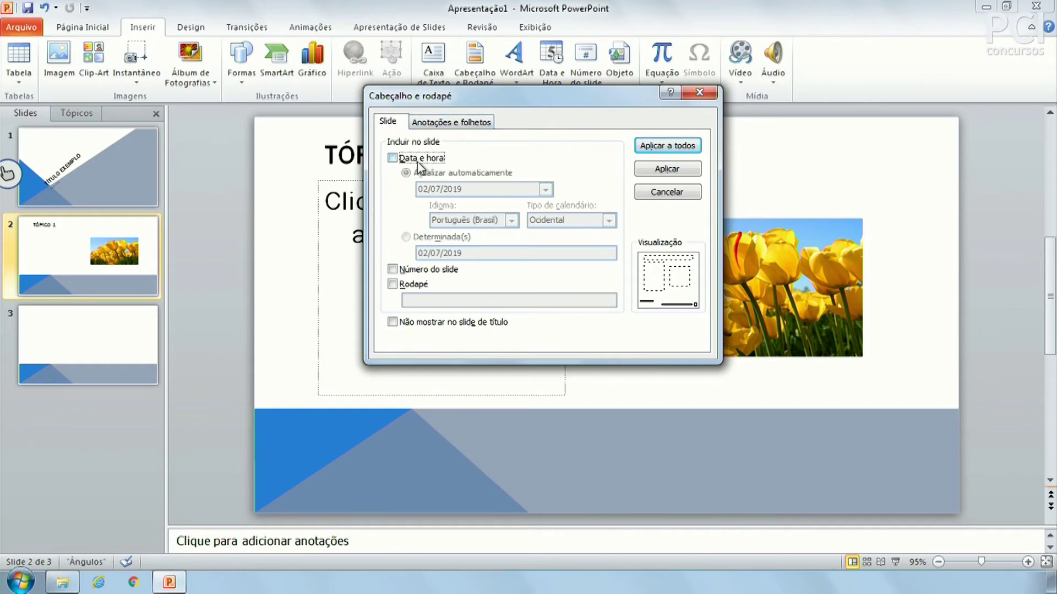
- Try the date, slide number and footer options, typing 'hgj' as footer text, then clear the footer
left_click(417, 159)
left_click(410, 161)
left_click(414, 273)
left_click(418, 270)
left_click(414, 284)
left_click(413, 285)
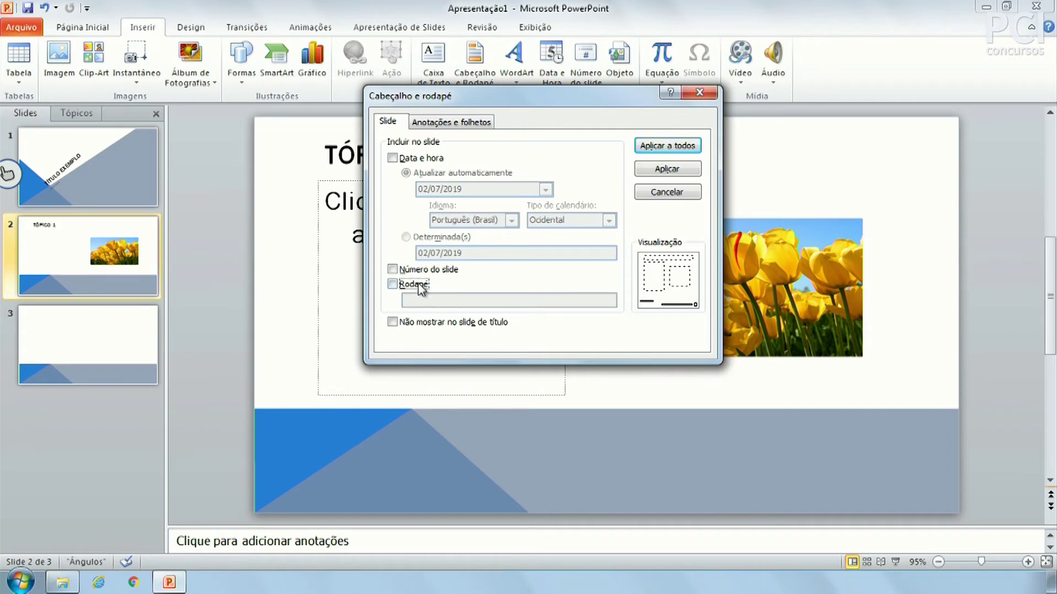
left_click(417, 284)
left_click(405, 300)
type("hgj")
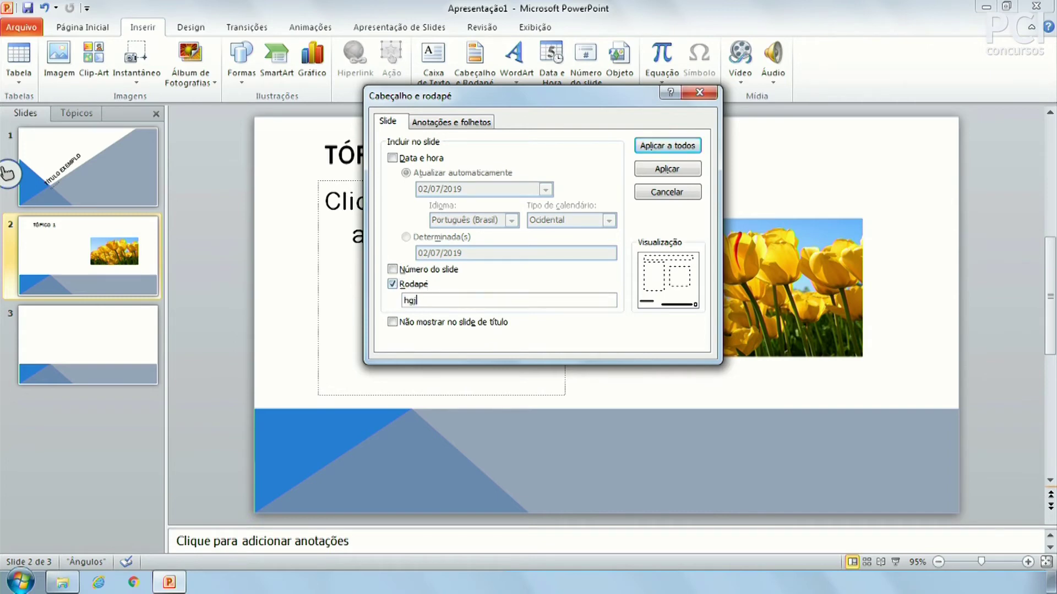
left_click(417, 284)
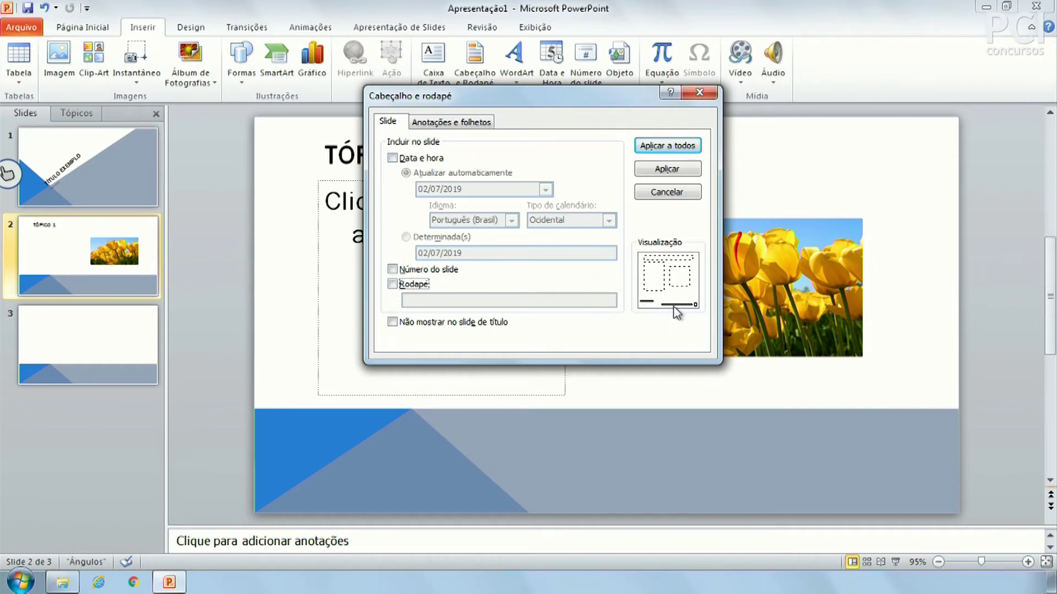
- Enable only Número do slide, with date and footer off, and apply it to all slides
left_click(407, 159)
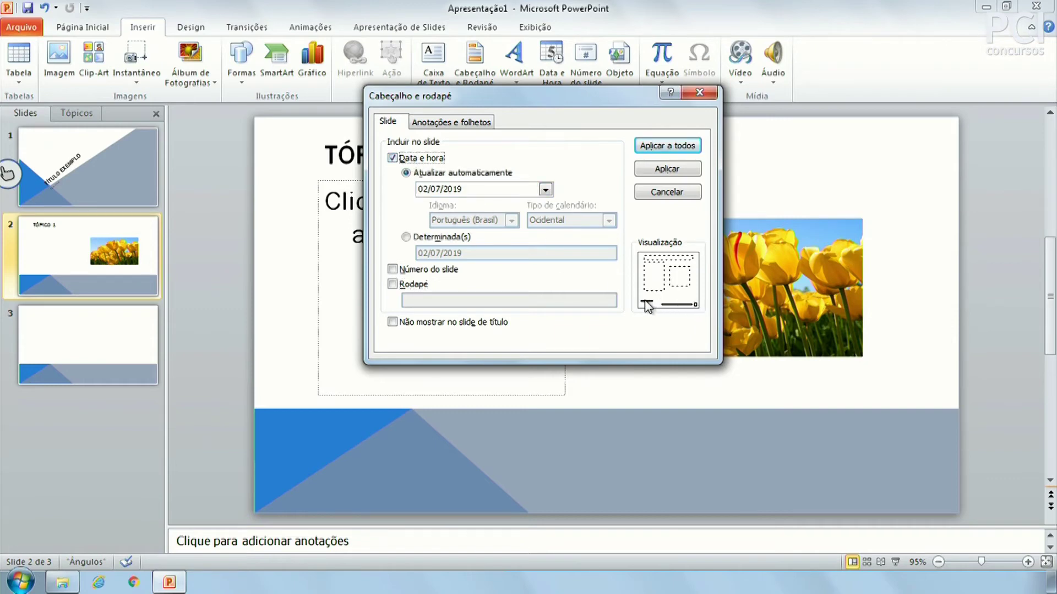
left_click(425, 269)
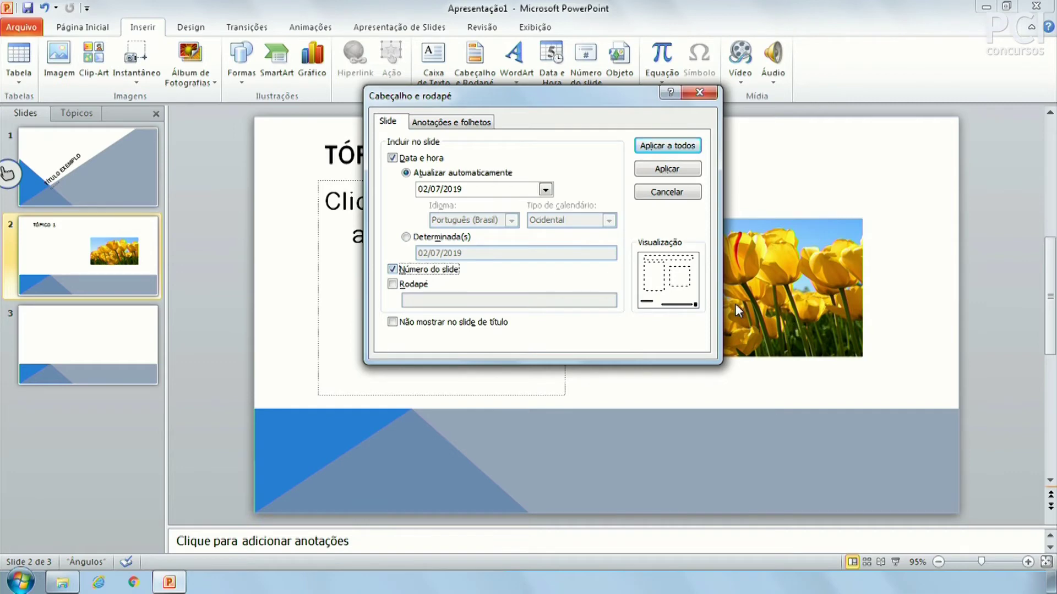
left_click(421, 288)
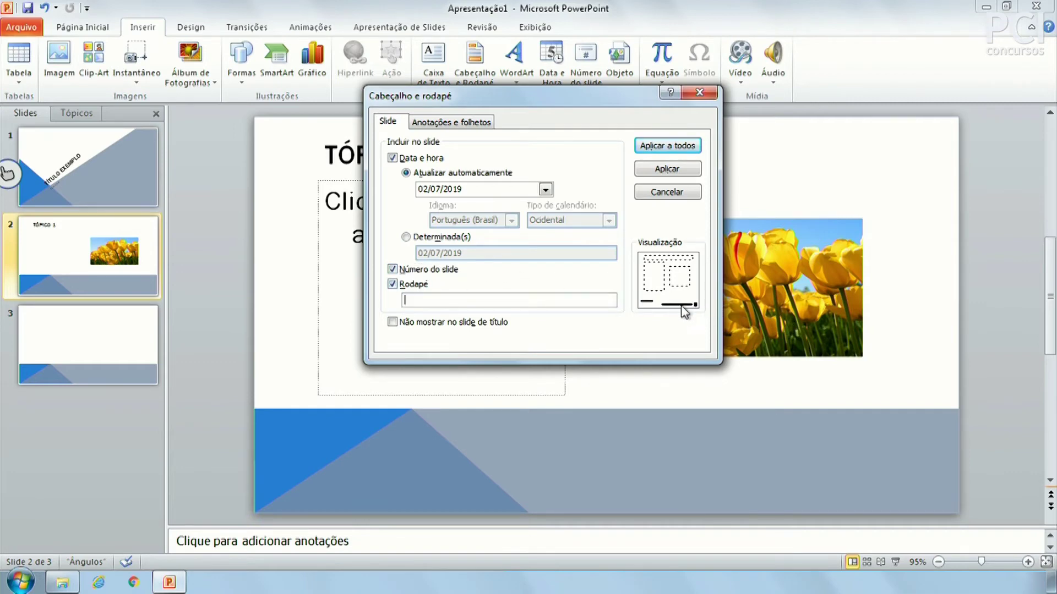
left_click(393, 284)
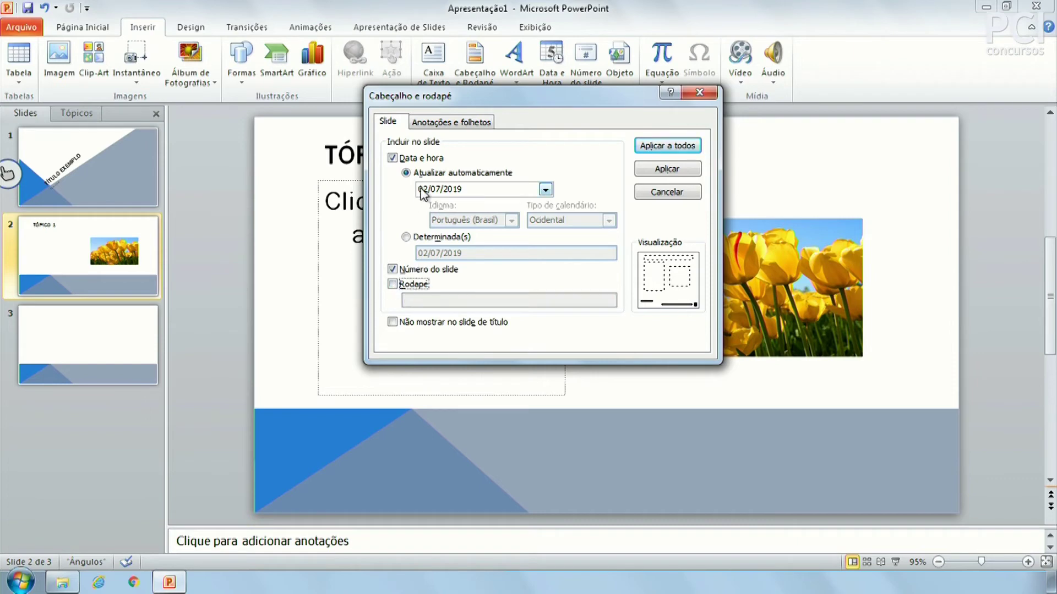
left_click(430, 159)
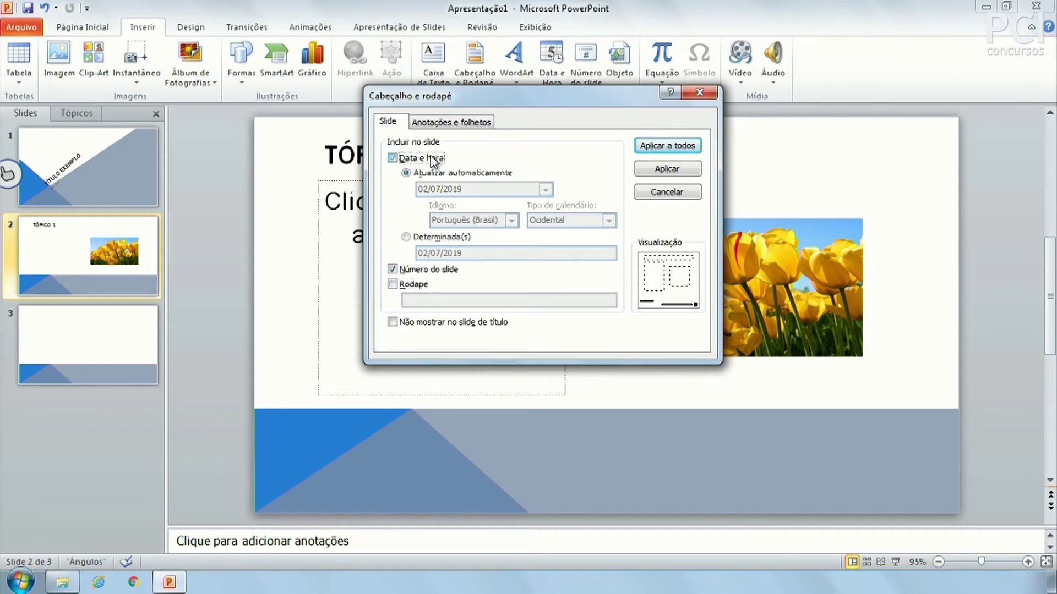
left_click(665, 147)
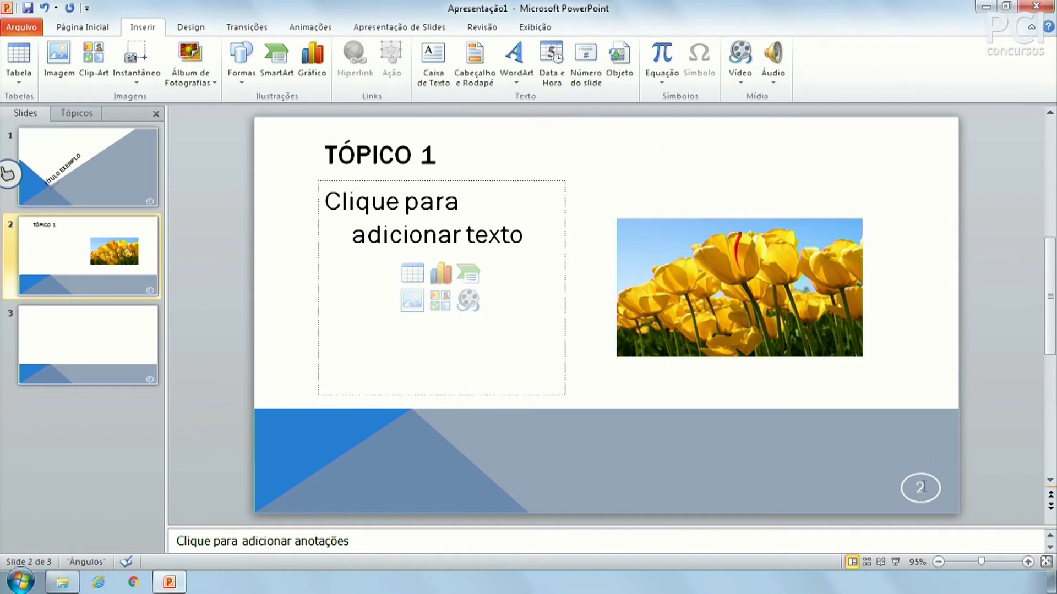
- Check the numbering on slides 1 to 3, ending back on slide 2
left_click(90, 180)
left_click(96, 257)
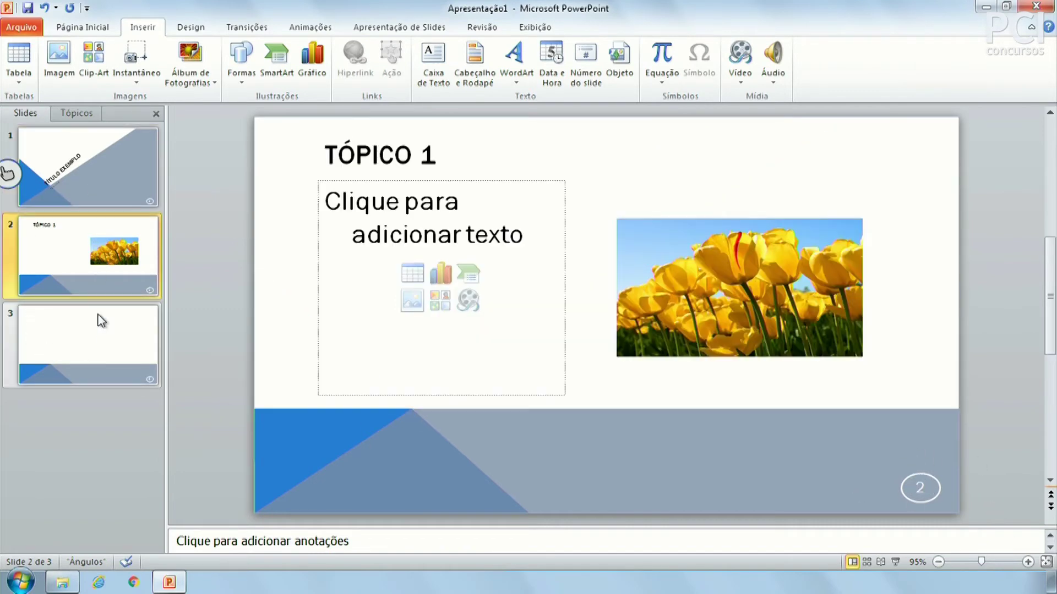
left_click(99, 314)
left_click(135, 267)
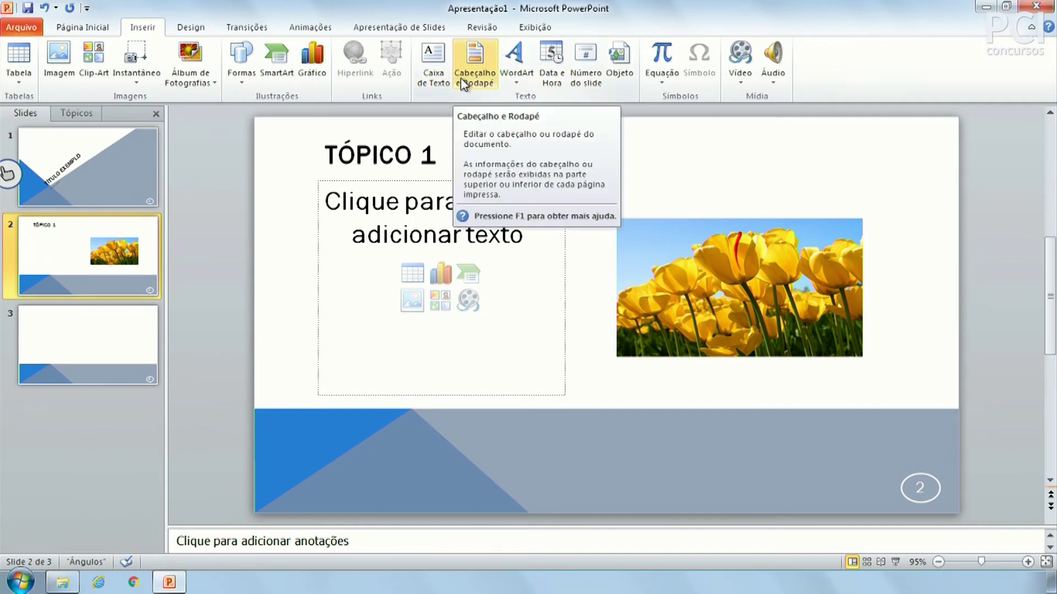
left_click(551, 66)
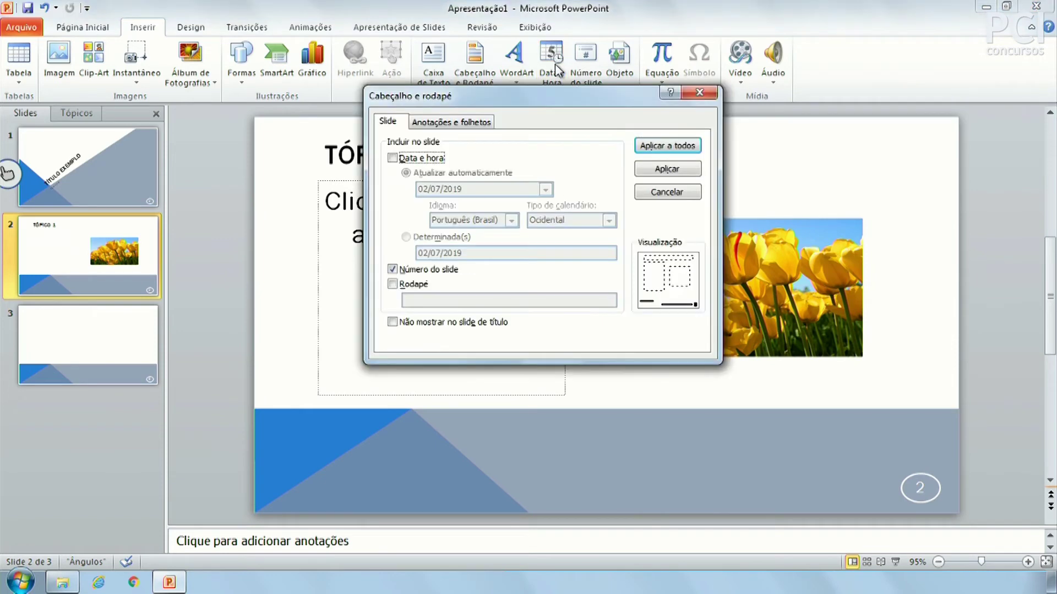
left_click(418, 161)
left_click(418, 161)
left_click(700, 92)
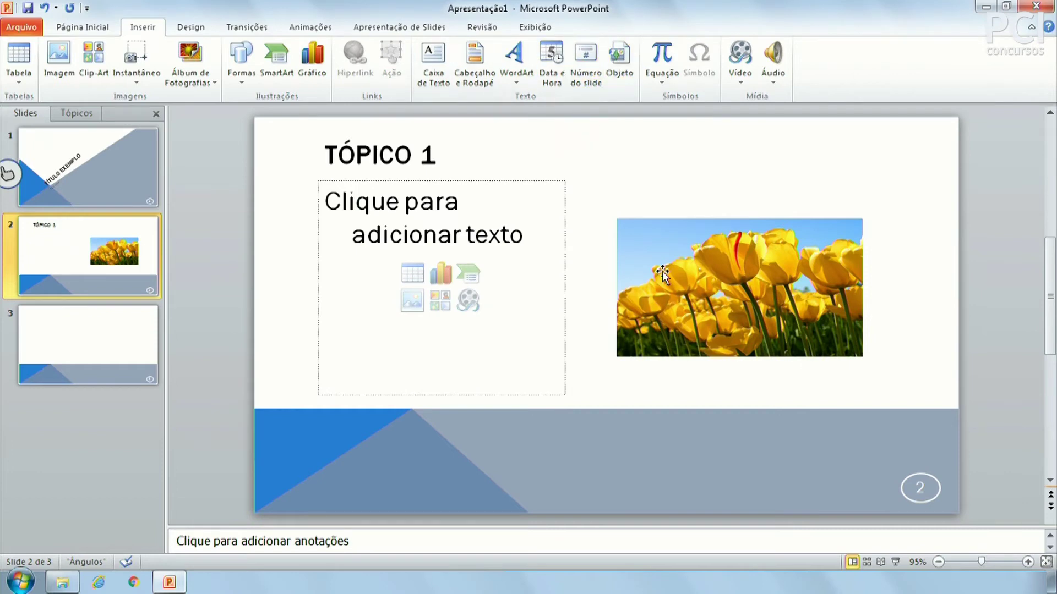
left_click(620, 61)
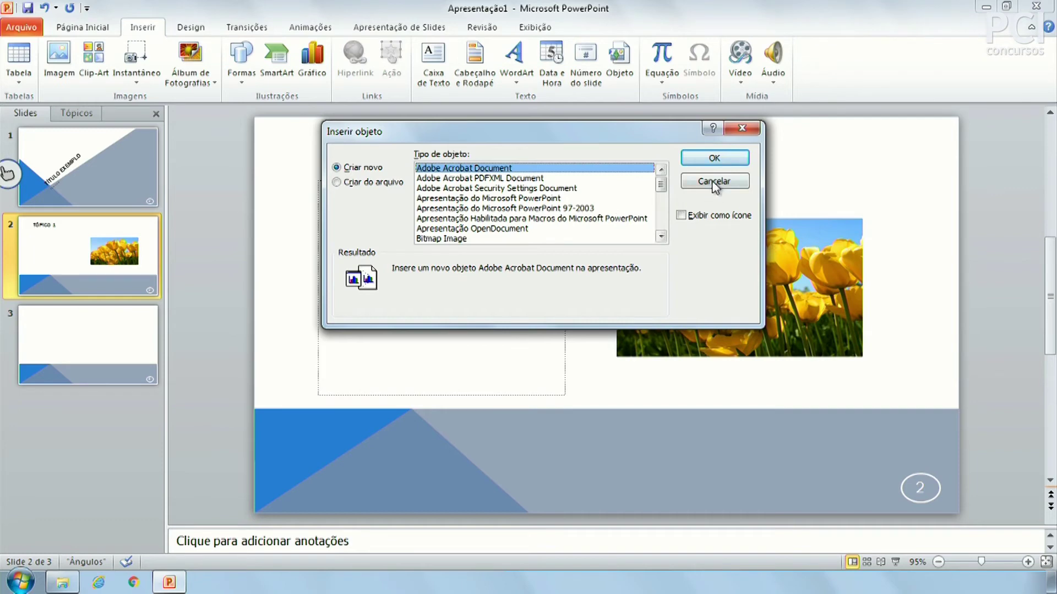
left_click_drag(660, 184, 662, 220)
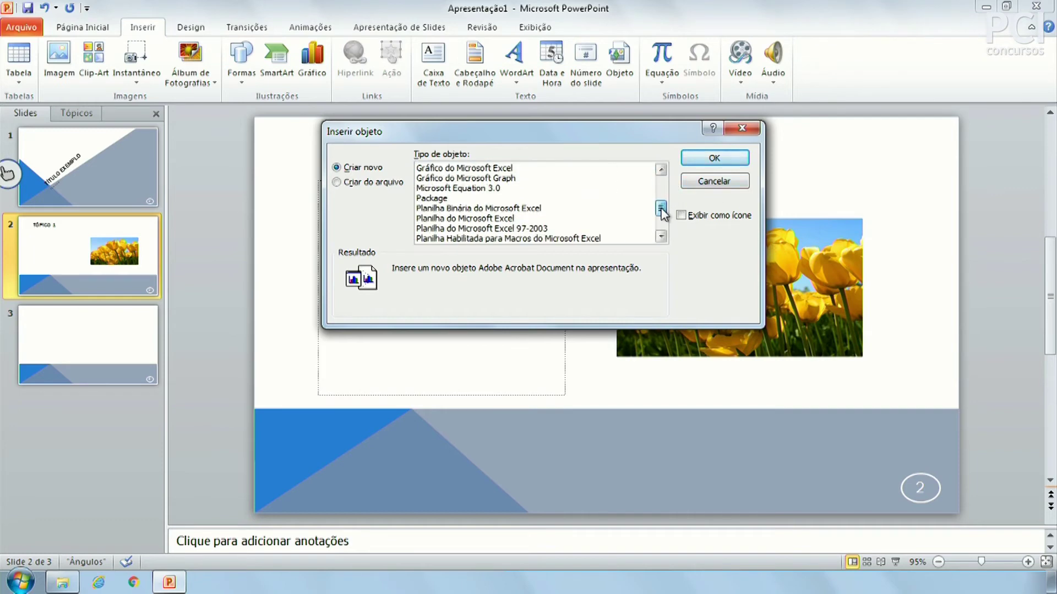
left_click(534, 168)
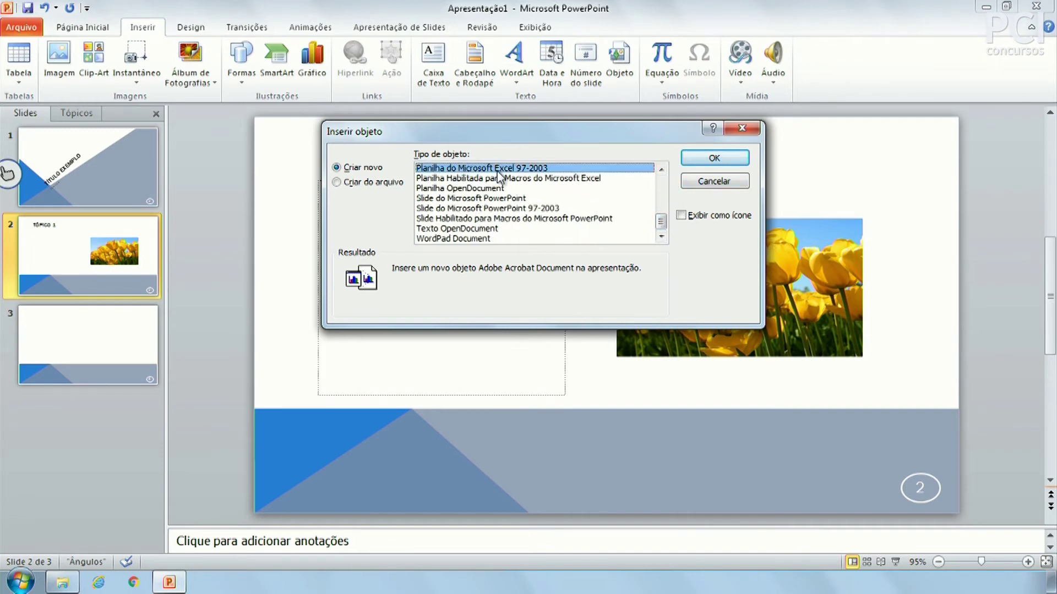
scroll(501, 199, "up", 3)
scroll(498, 199, "up", 2)
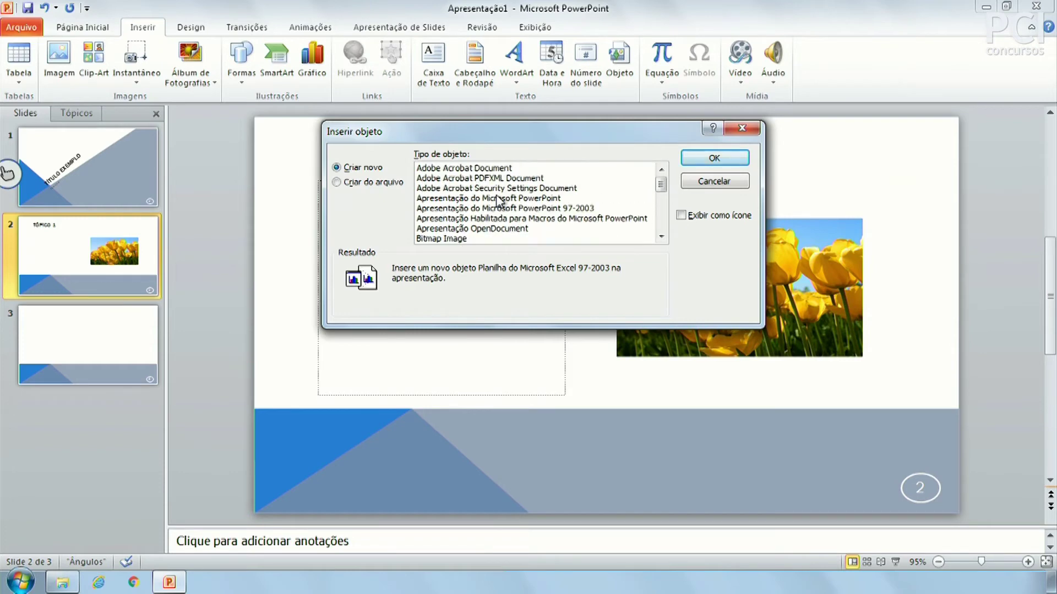
scroll(498, 200, "down", 2)
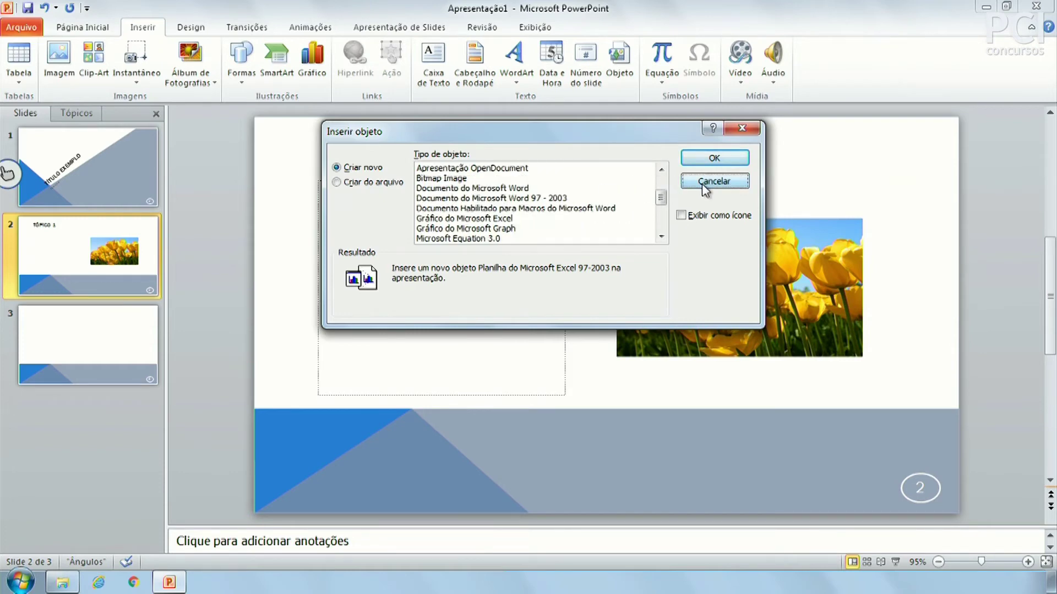
left_click(704, 185)
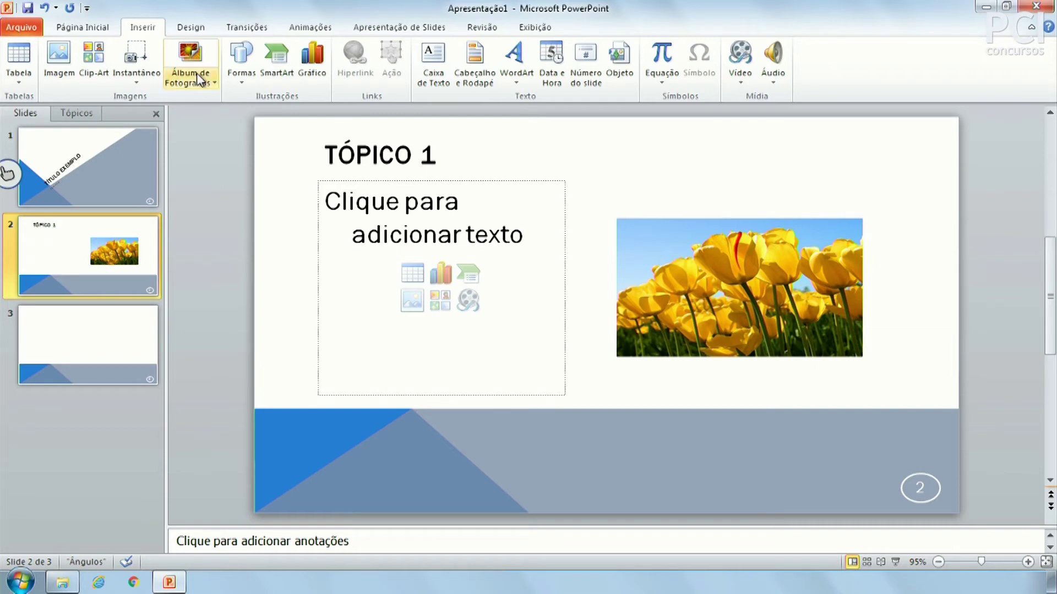
- Browse the transitions gallery, then give slide 2 the Esmaecer fade transition at 00,70 seconds
left_click(246, 29)
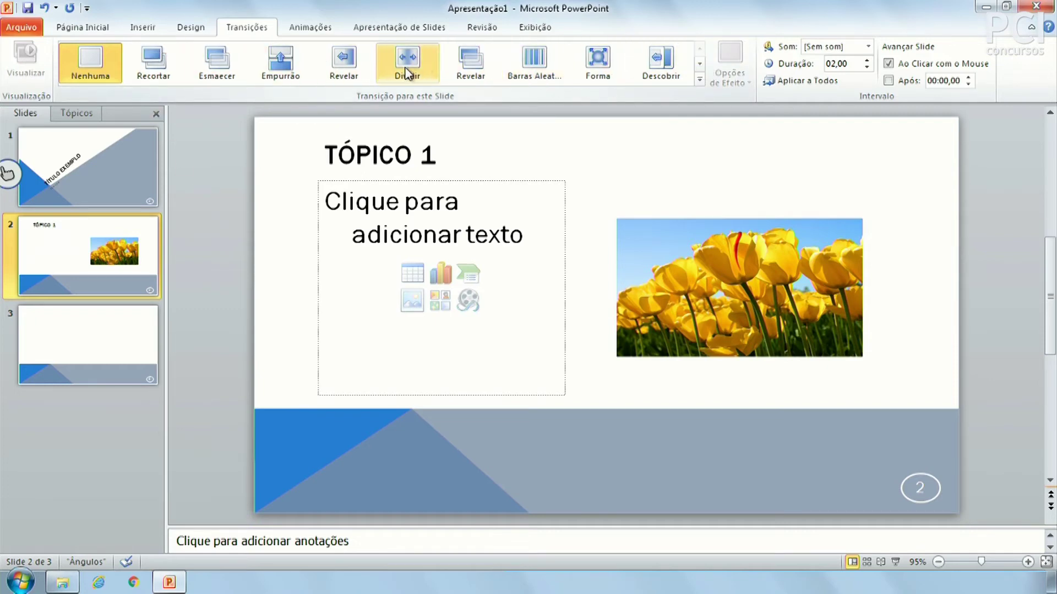
left_click(700, 80)
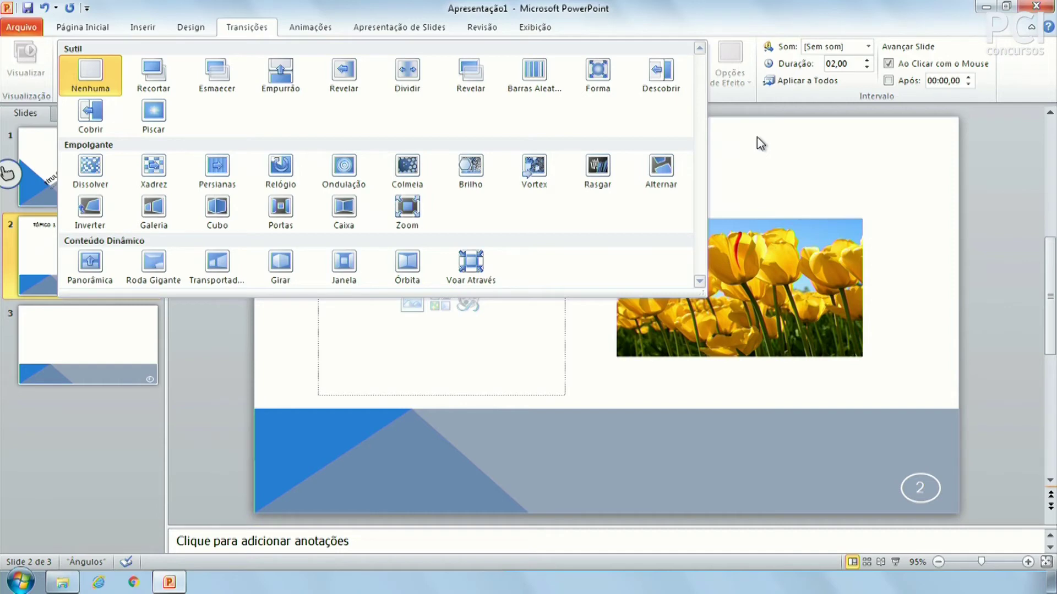
left_click(758, 137)
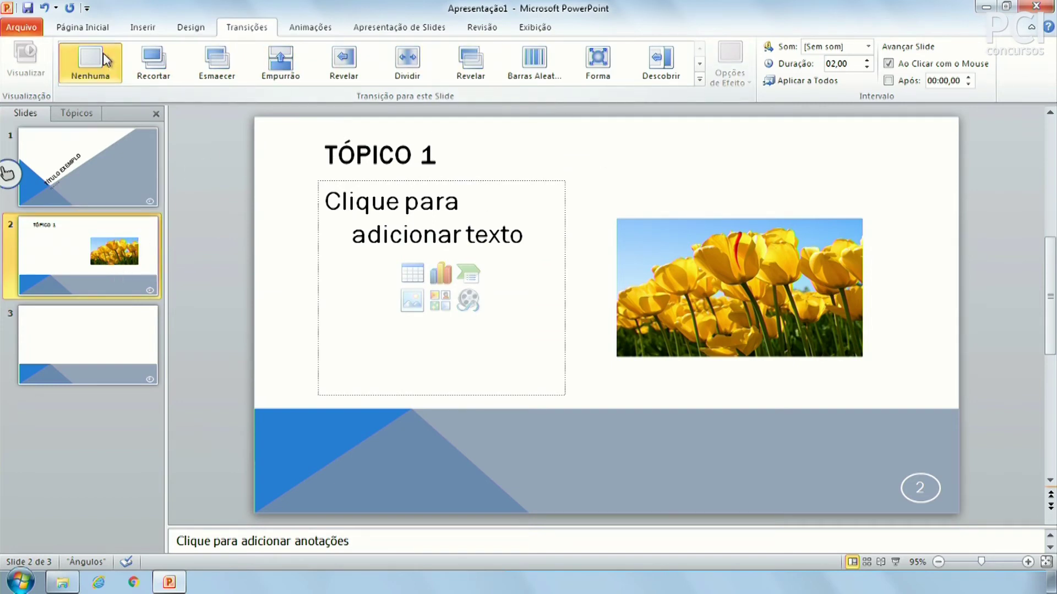
left_click(232, 65)
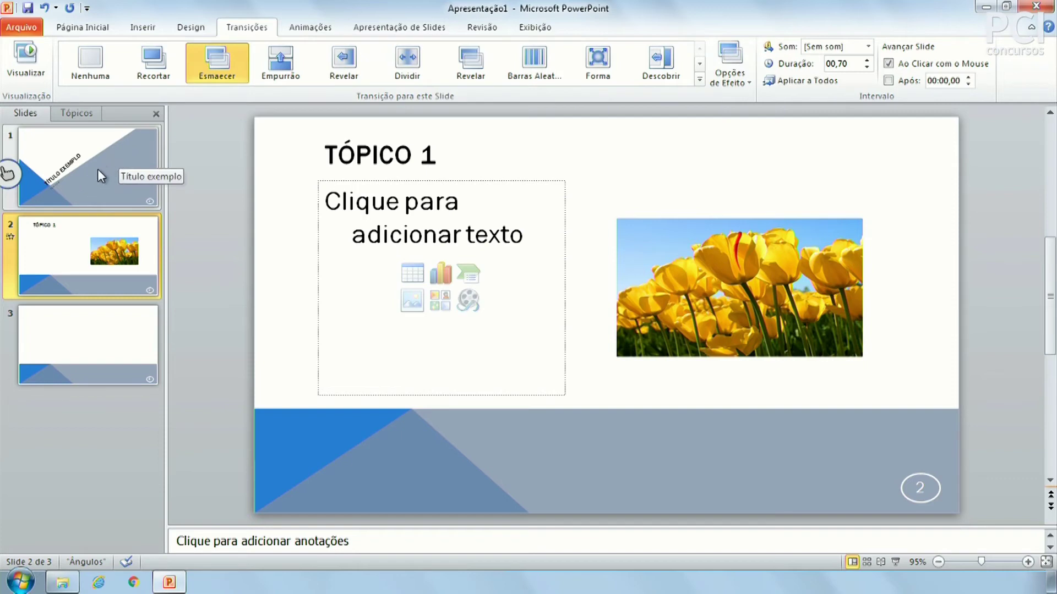
- Try the Revelar, Dividir and Barras Aleatórias transitions on slide 2, then restore Esmaecer
left_click(221, 71)
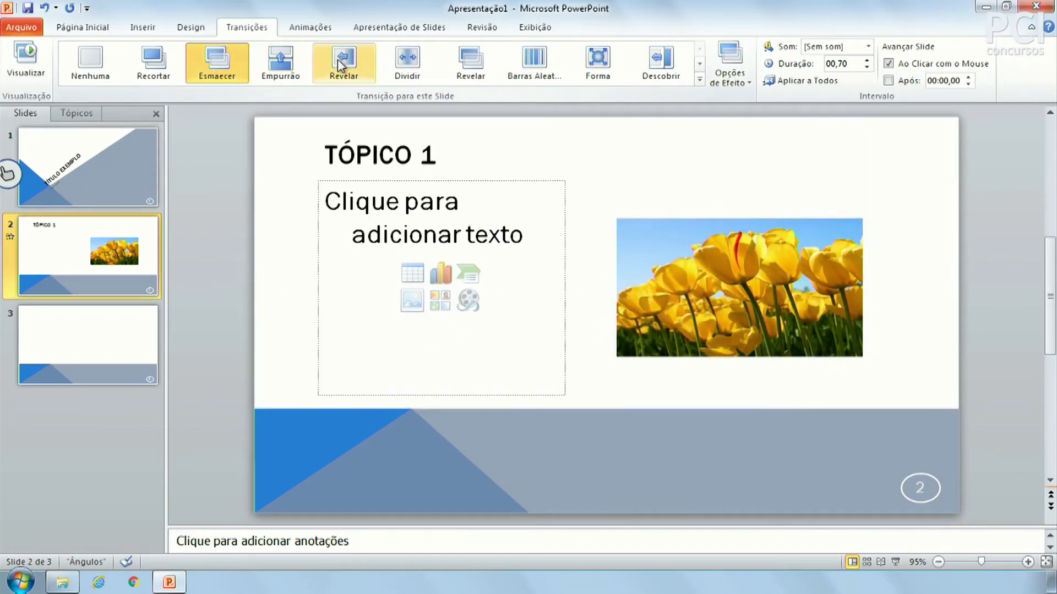
left_click(357, 62)
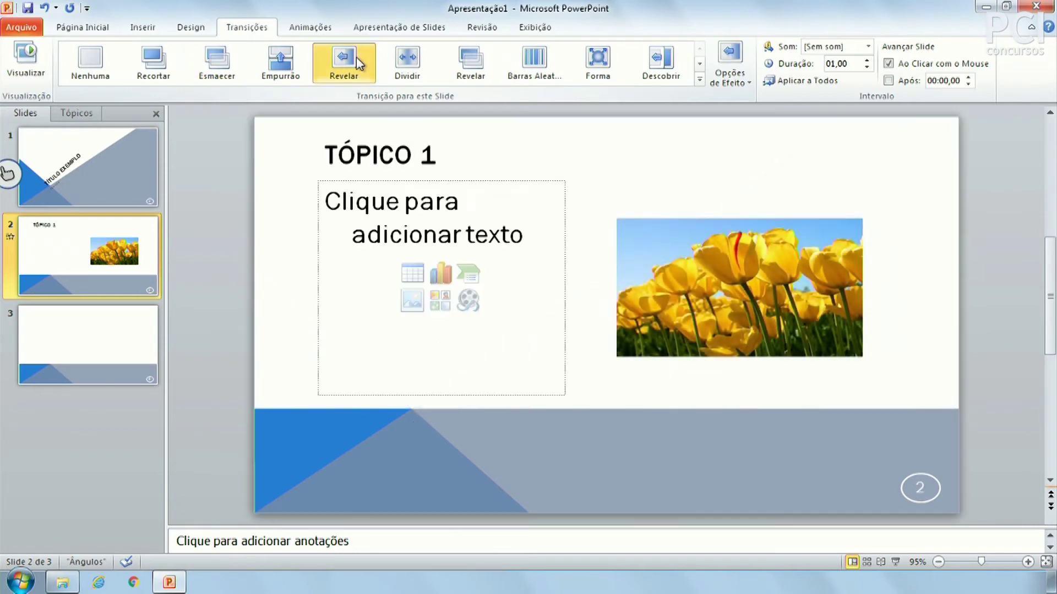
left_click(412, 61)
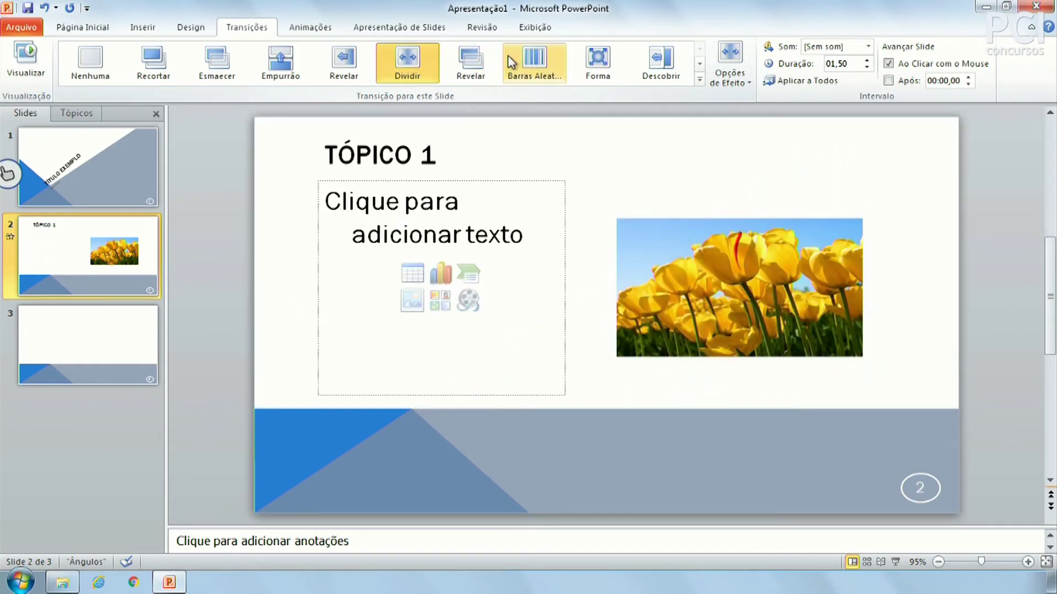
left_click(484, 61)
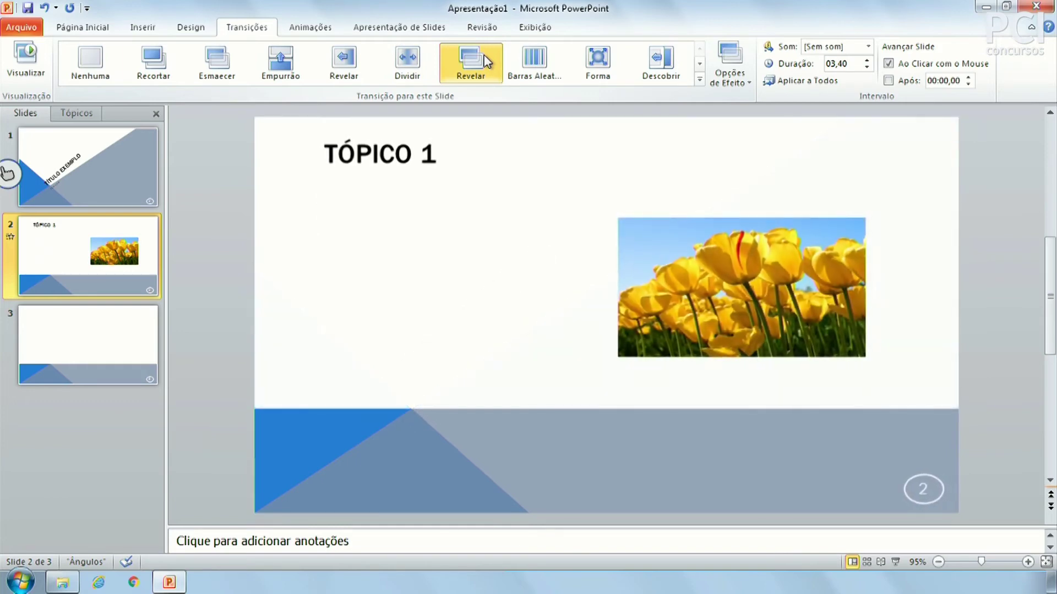
left_click(545, 71)
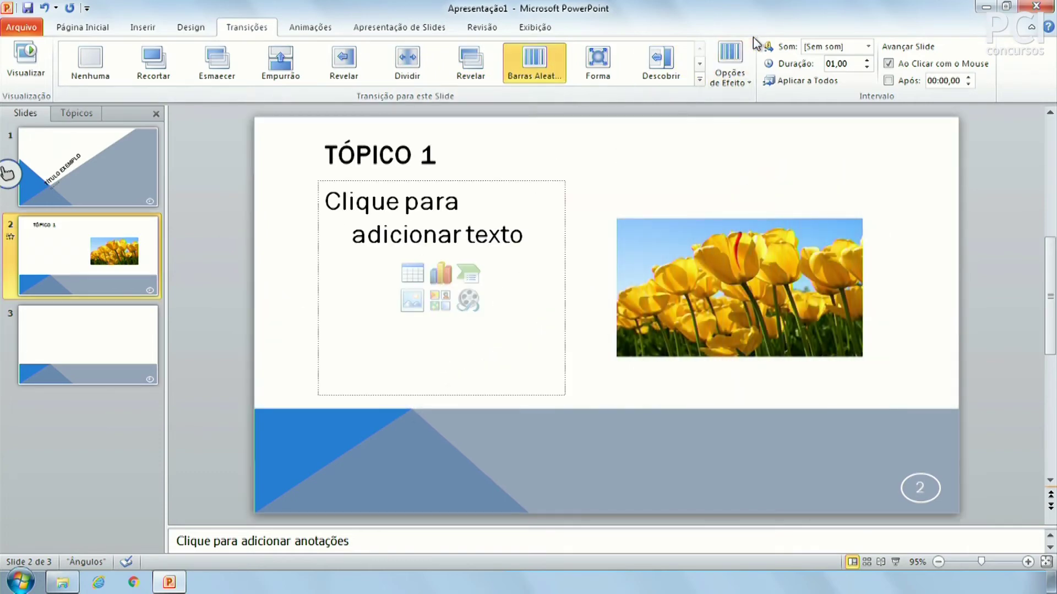
left_click(76, 333)
left_click(122, 274)
left_click(226, 71)
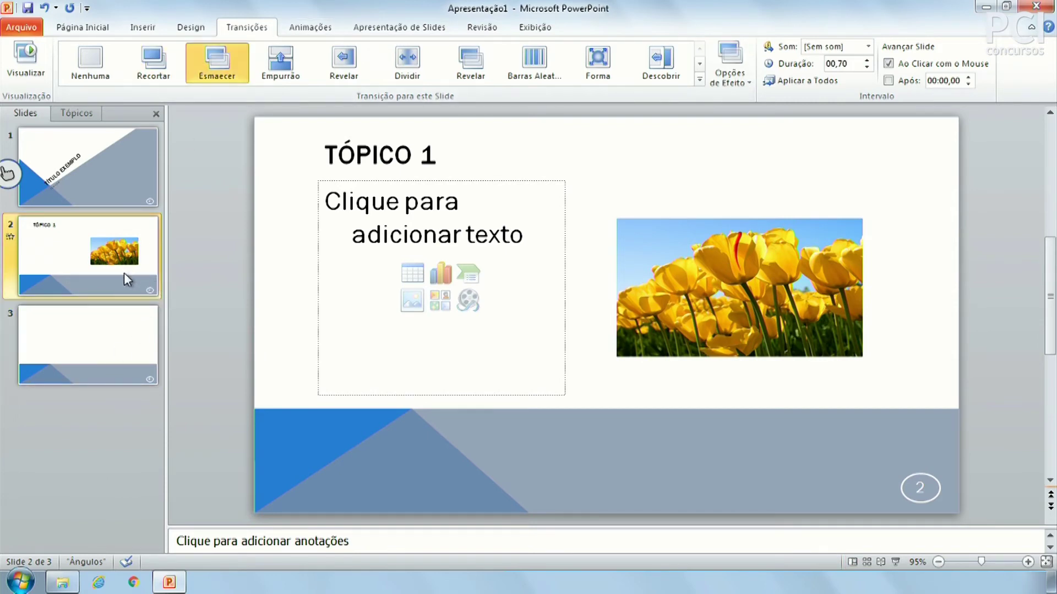
- Give slide 3 the Esmaecer transition too, then return to slide 2
left_click(109, 352, "ctrl")
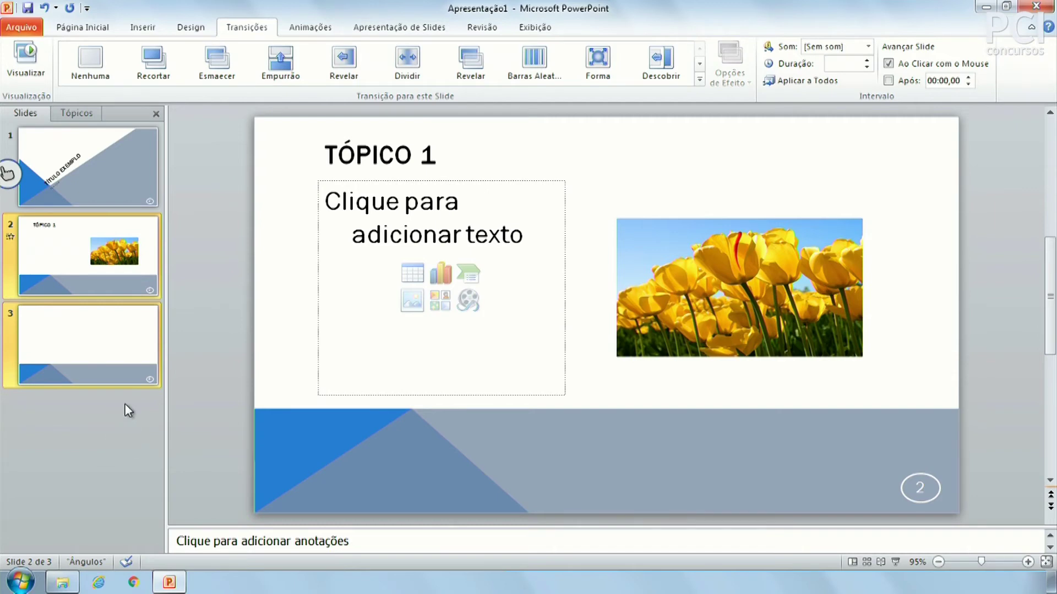
left_click(343, 61)
left_click(218, 65)
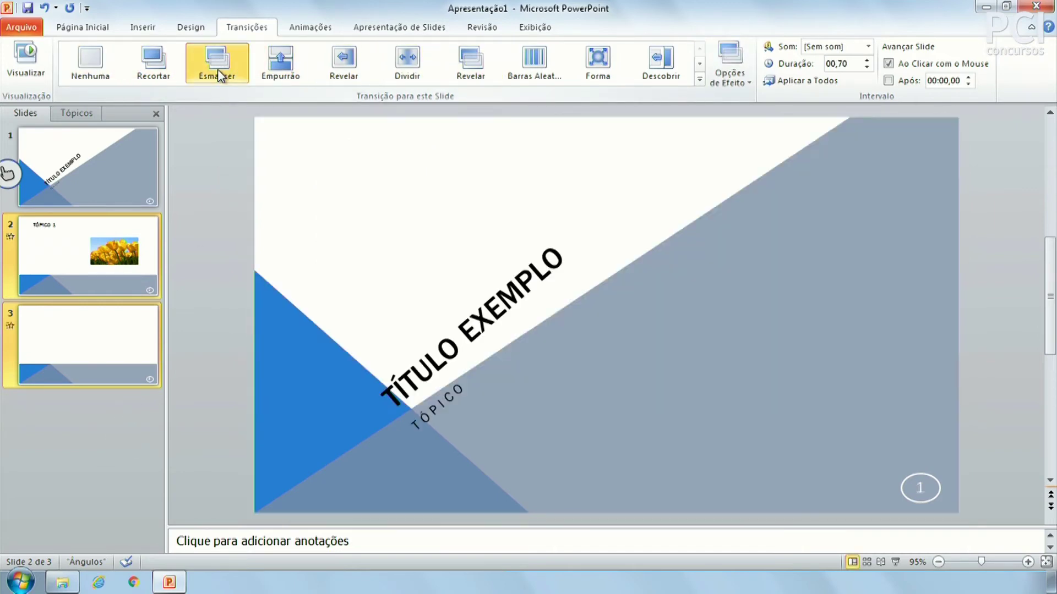
left_click(115, 463)
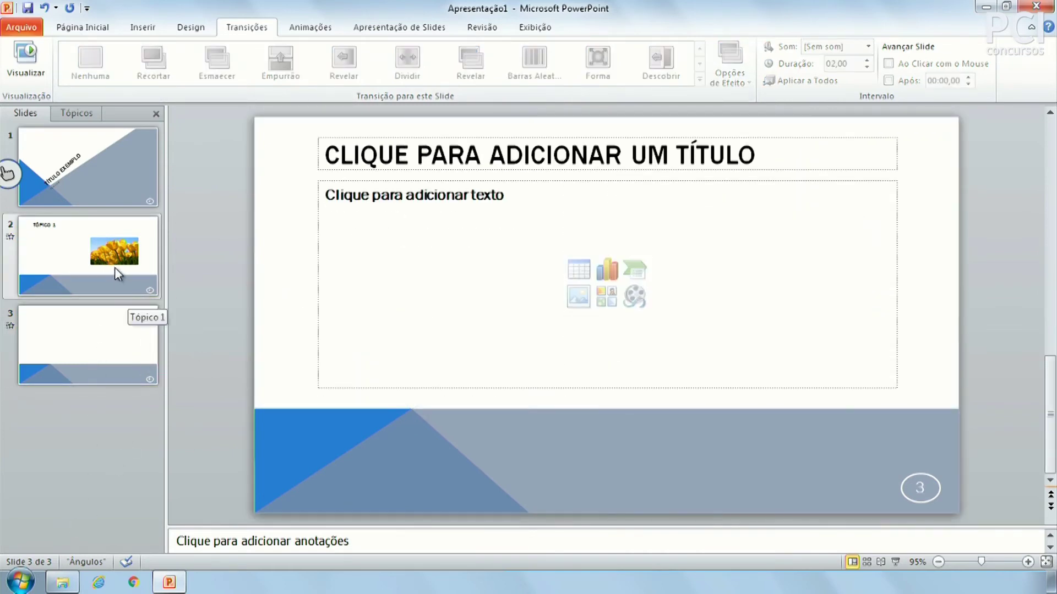
left_click(114, 268)
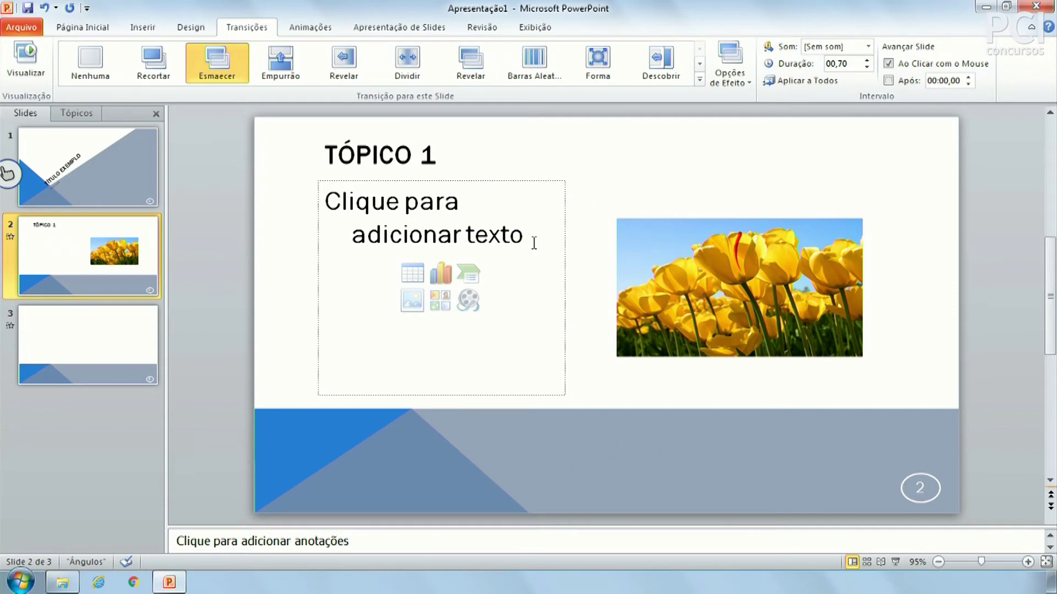
- Open and close the Esmaecer Effect Options twice without changes, then go to slide 3
left_click(740, 75)
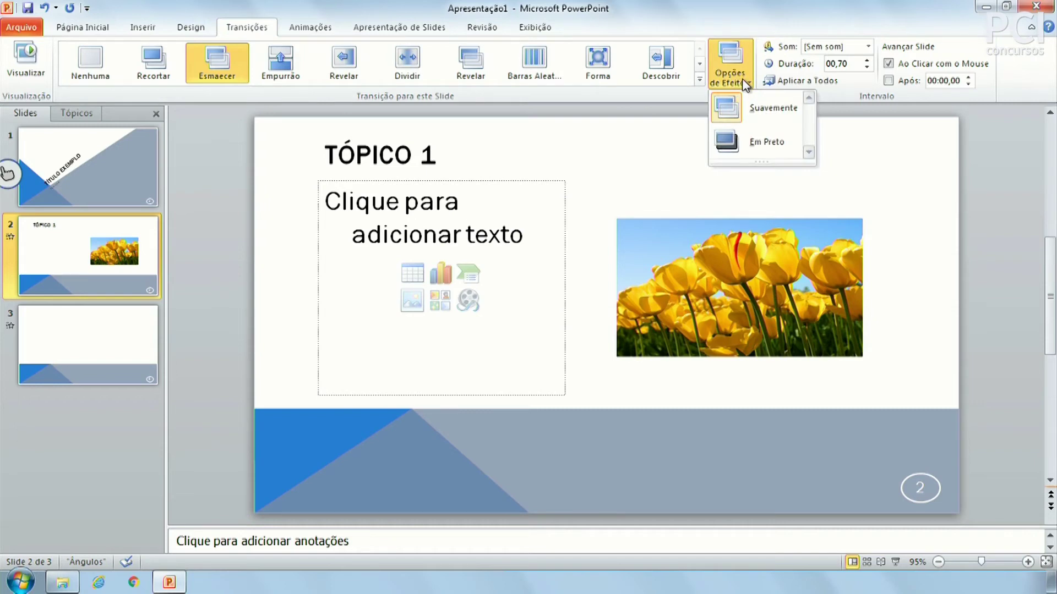
left_click(734, 63)
left_click(731, 61)
left_click(850, 11)
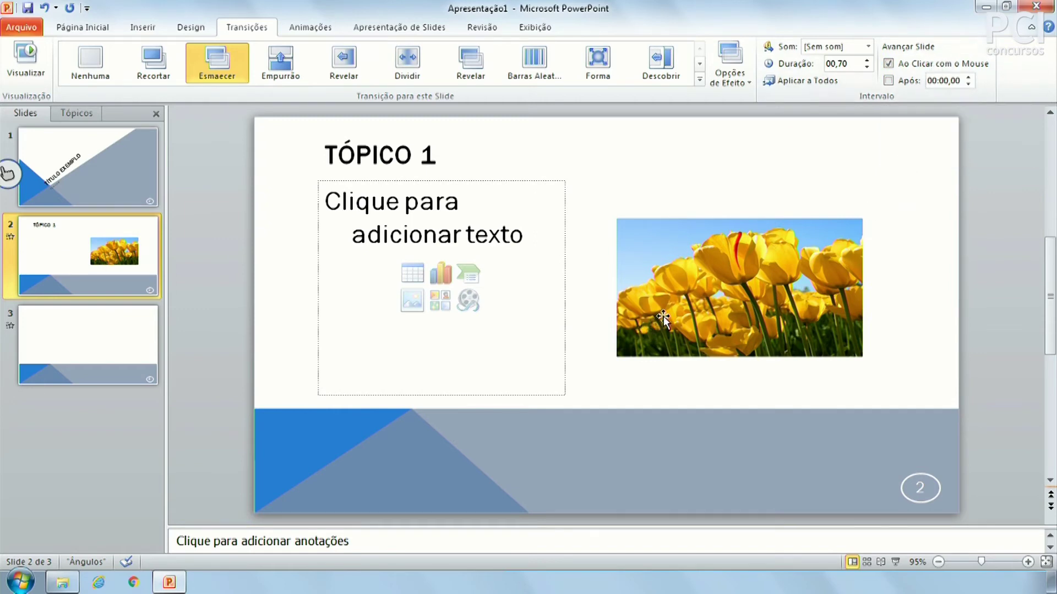
left_click(119, 343)
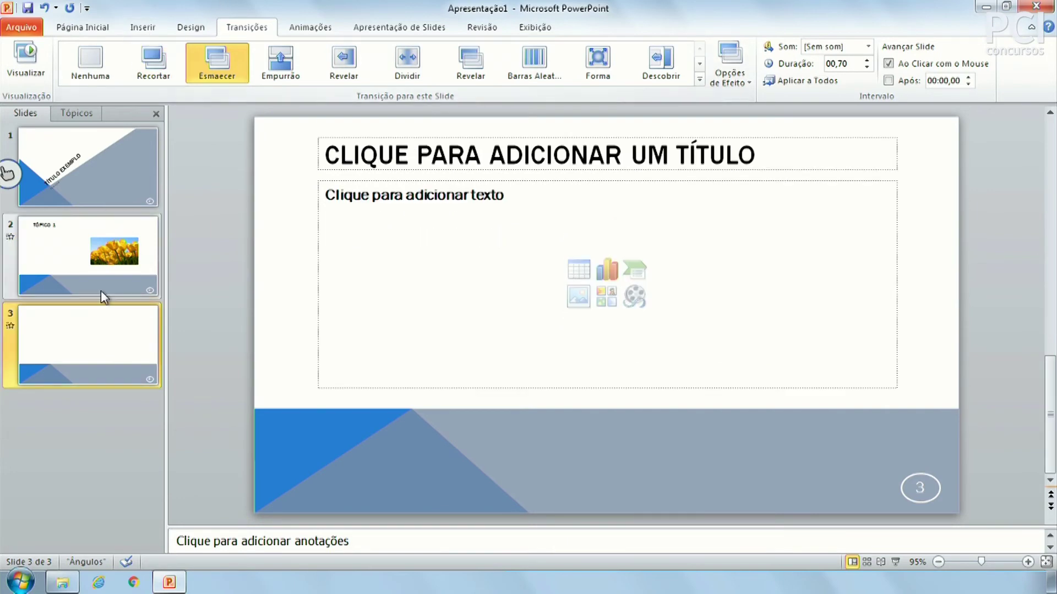
- Add two new Two Content slides from the Home tab, making five slides
right_click(120, 280)
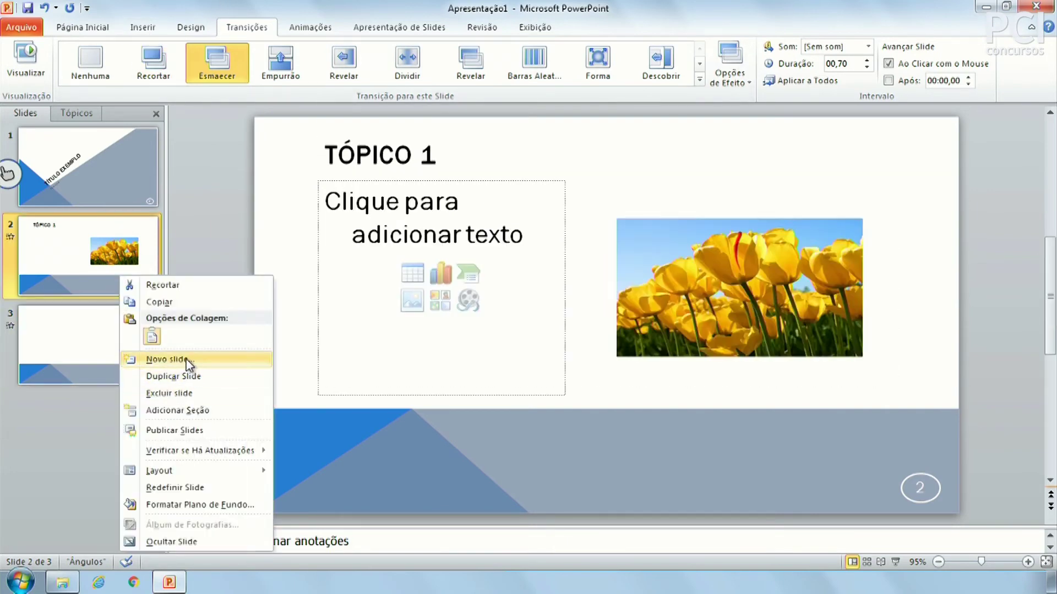
left_click(145, 34)
left_click(144, 34)
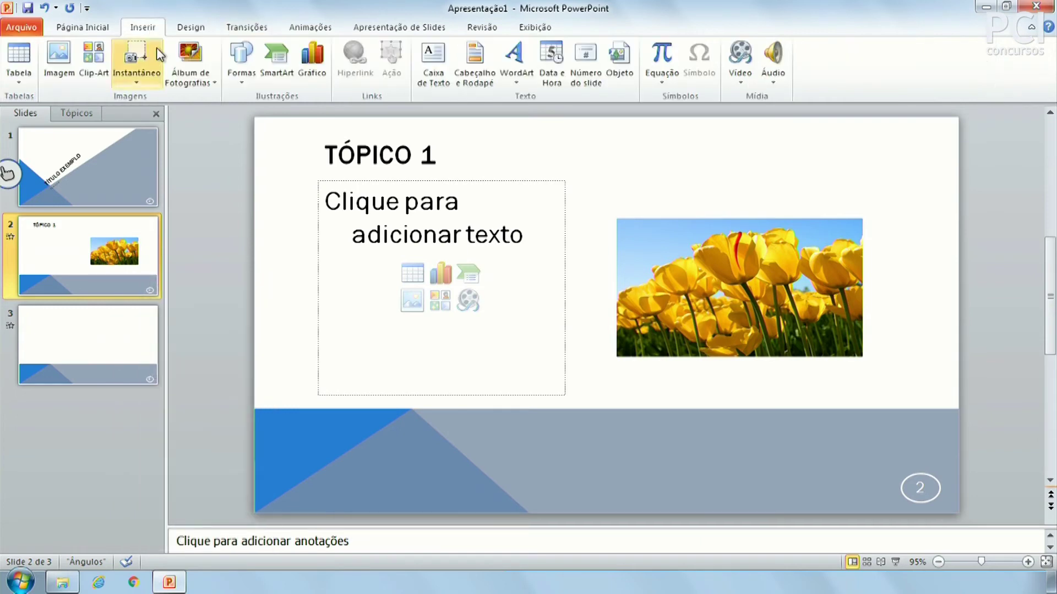
left_click(189, 28)
left_click(147, 29)
left_click(82, 28)
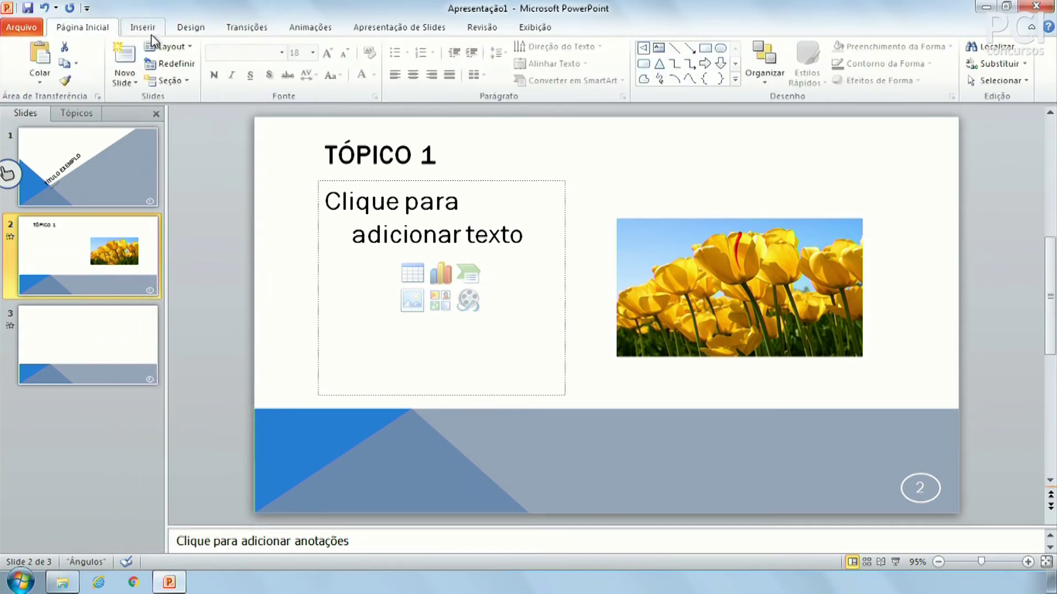
left_click(130, 55)
left_click(129, 55)
- Insert the Penguins photo on slide 3 and the Hortênsia photo on slide 4
left_click(113, 330)
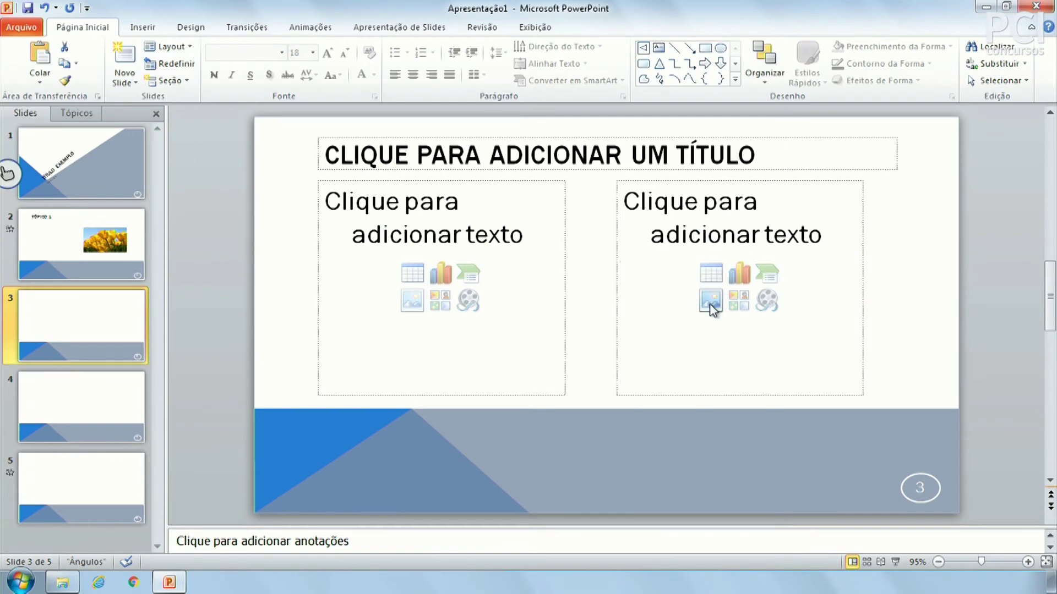
left_click(710, 300)
double_click(382, 254)
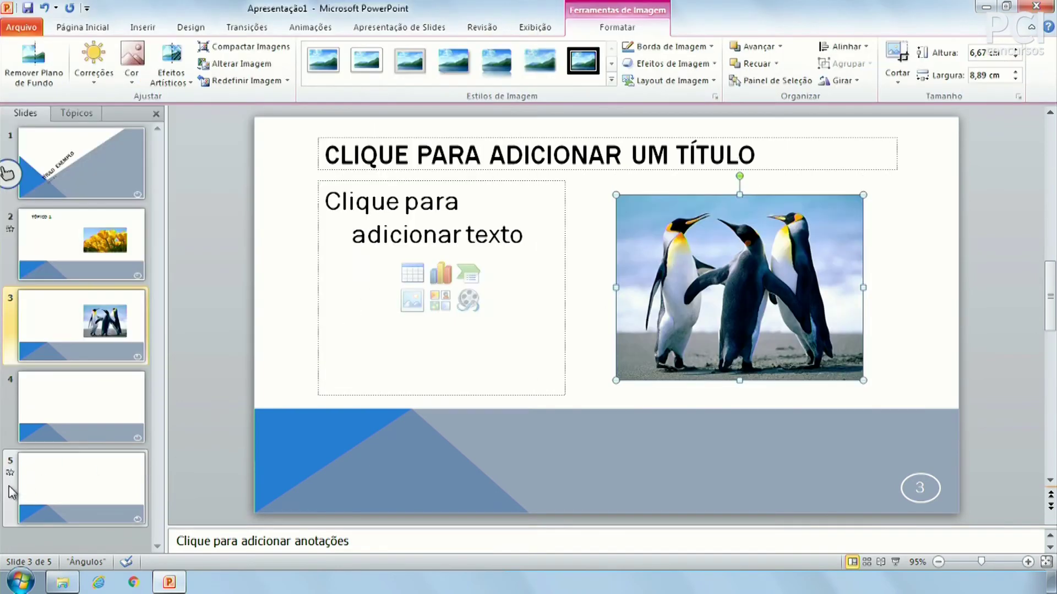
left_click(59, 401)
left_click(710, 302)
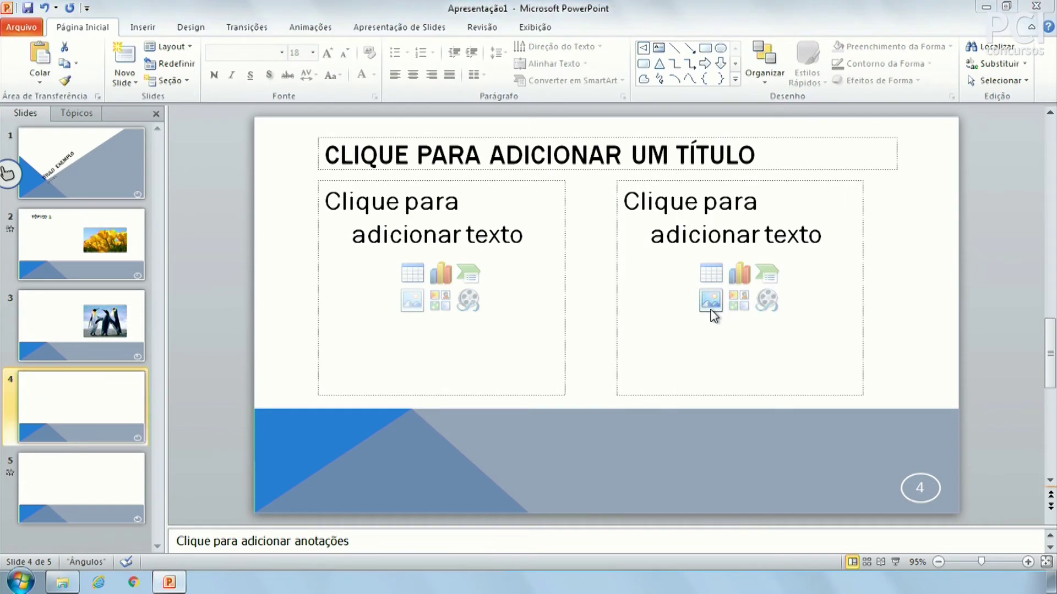
double_click(368, 149)
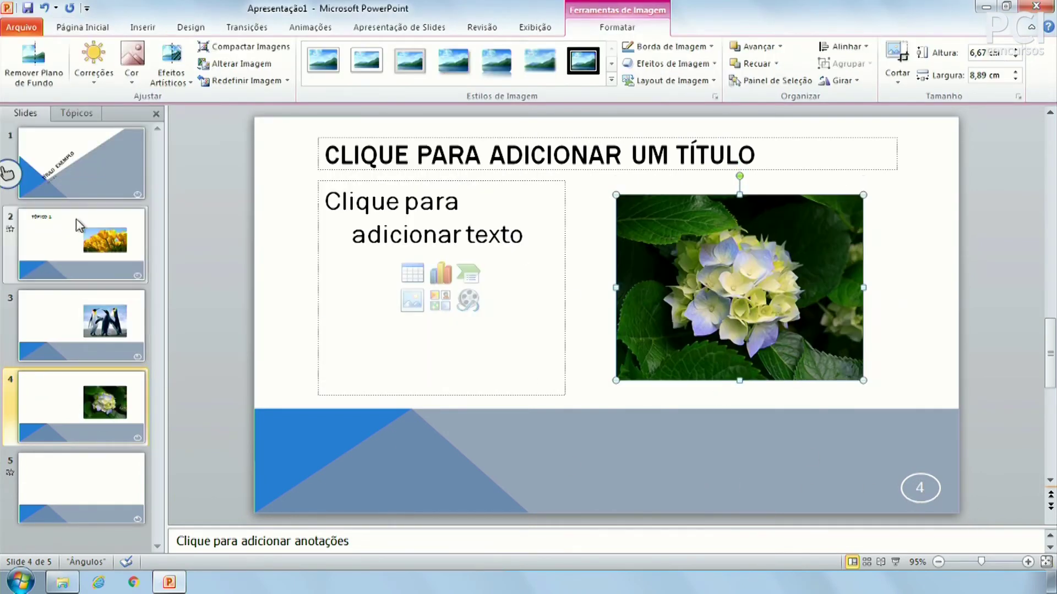
left_click(94, 177)
left_click(107, 249)
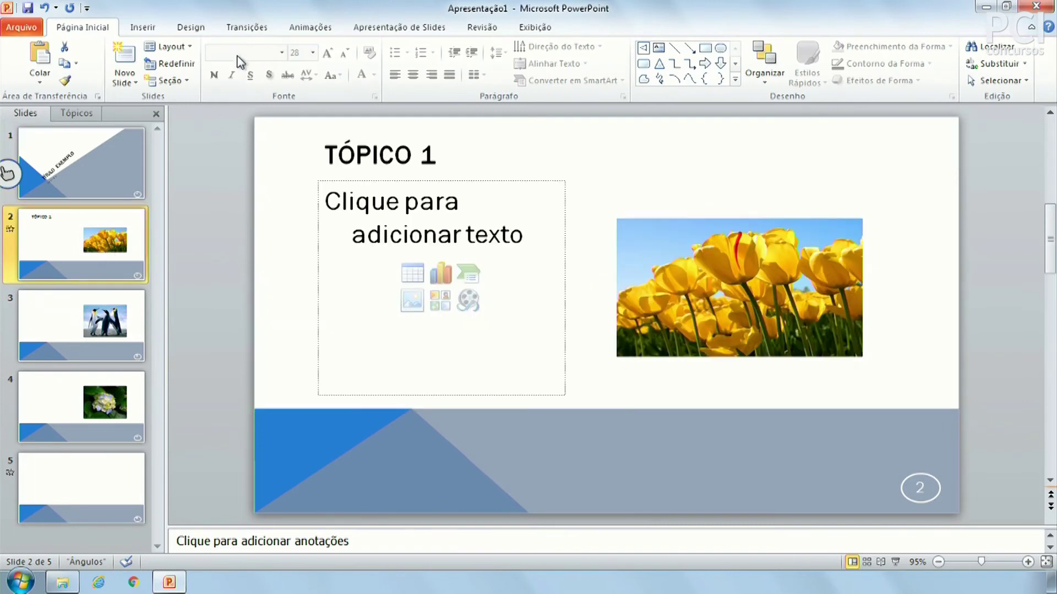
- Give slide 3 the Barras Aleatórias transition at 01,00, after briefly trying Revelar
left_click(241, 31)
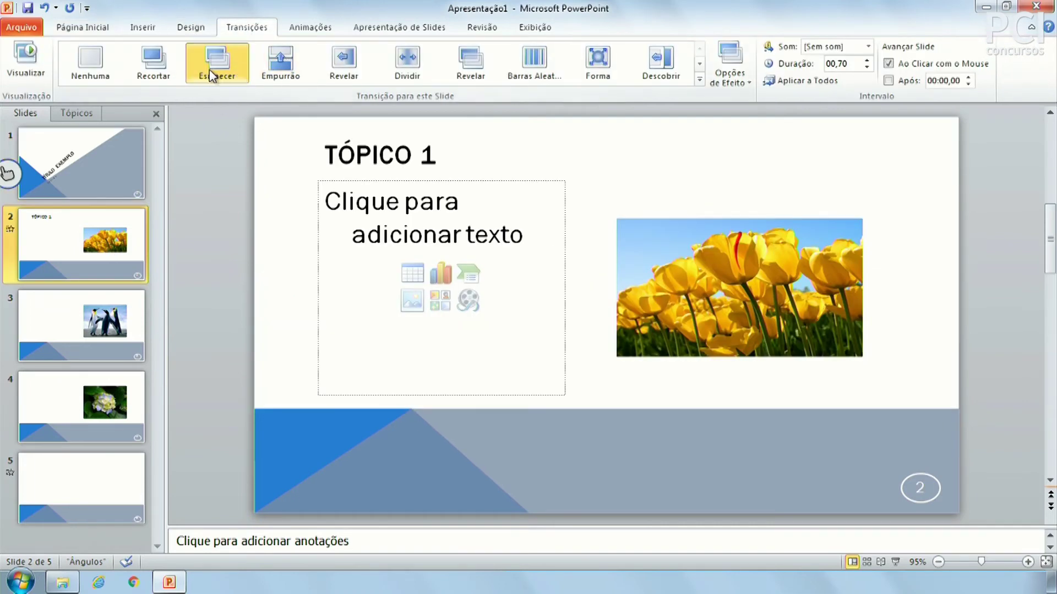
left_click(69, 357)
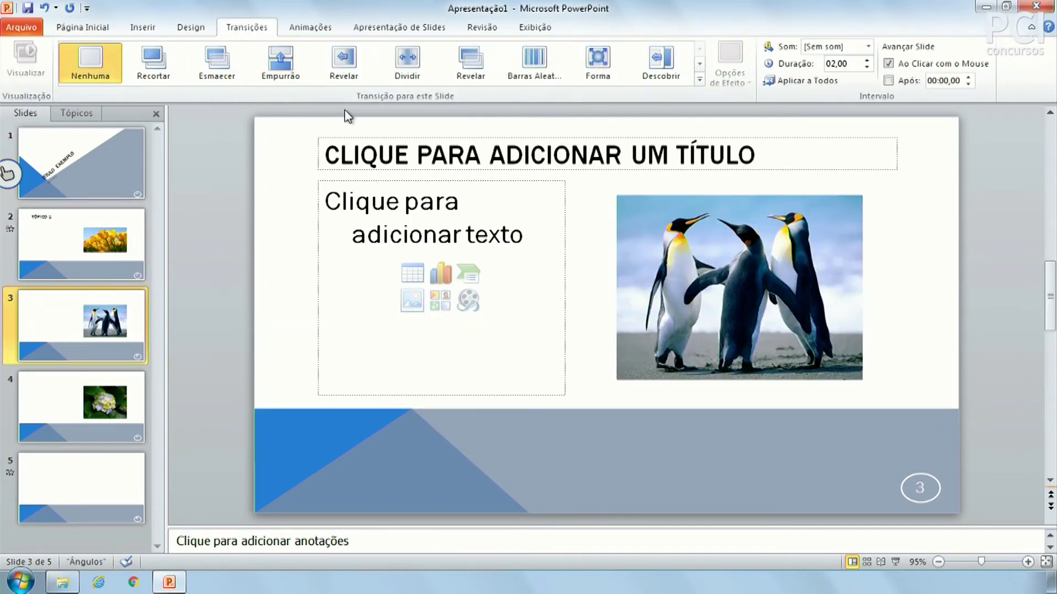
left_click(343, 61)
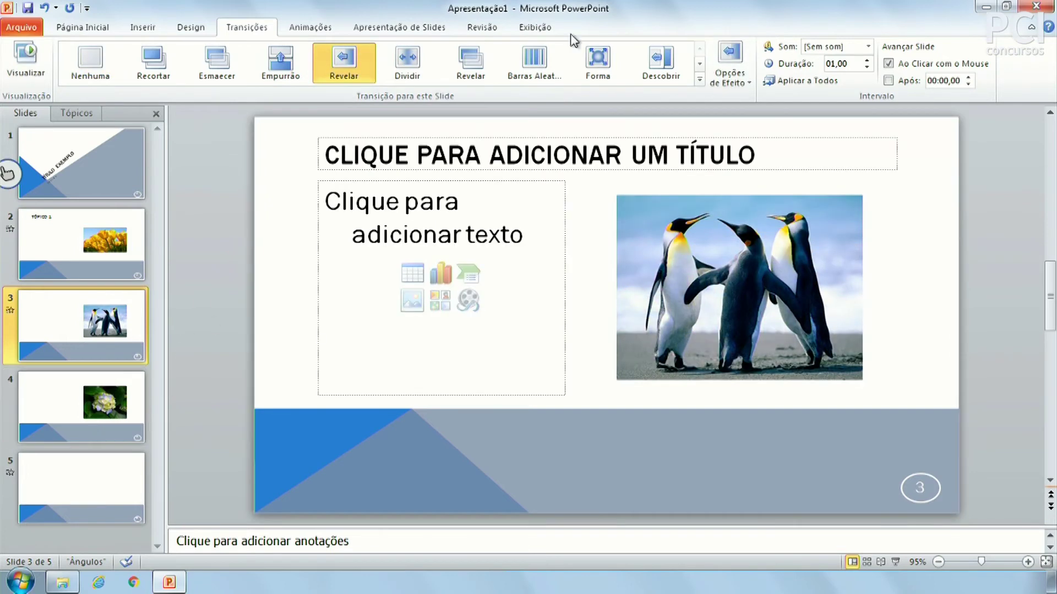
left_click(534, 61)
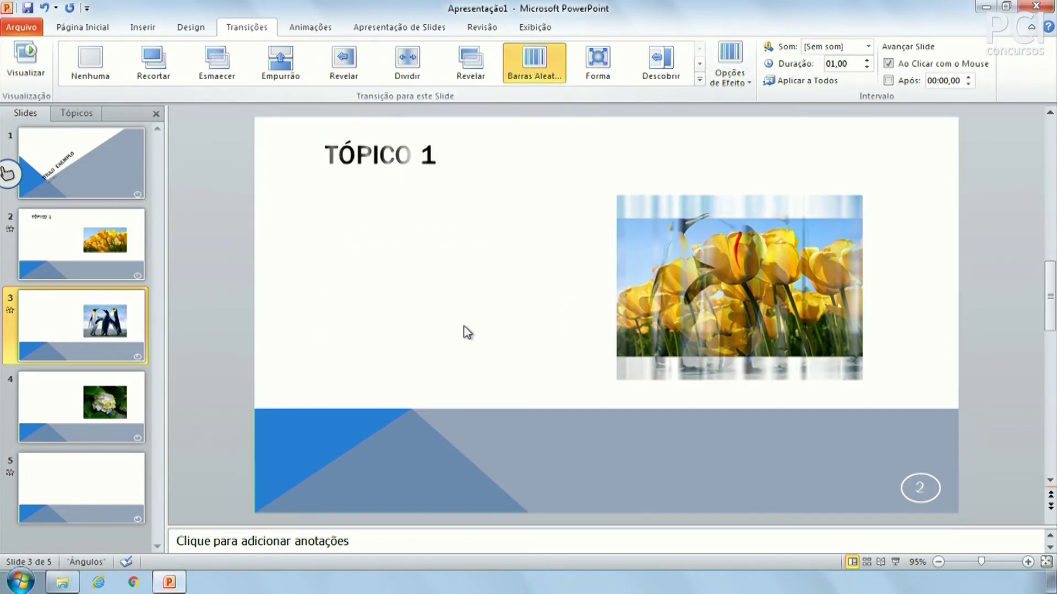
left_click(137, 385)
left_click(130, 338)
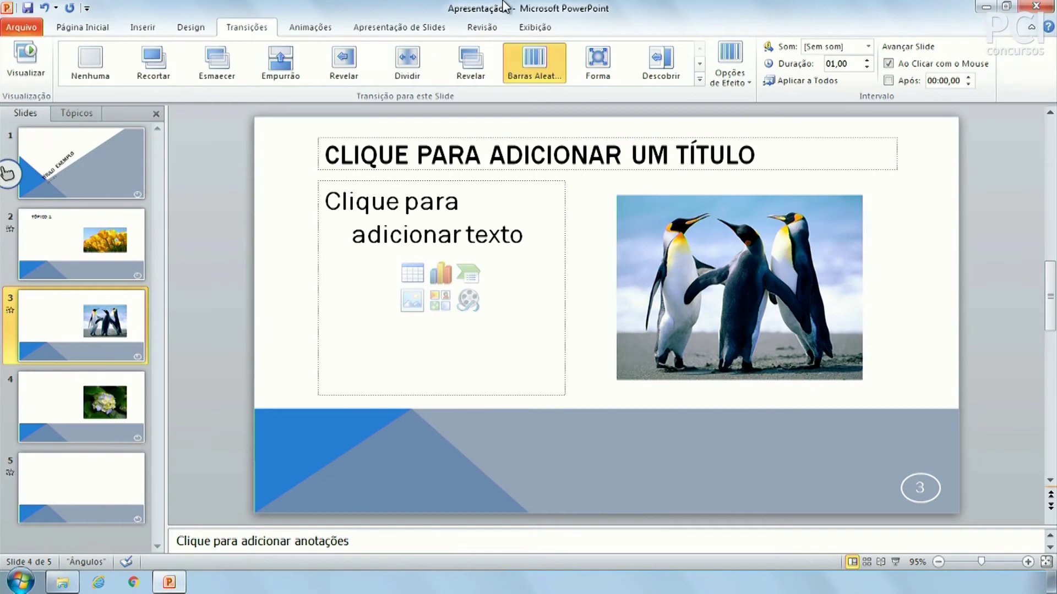
left_click(470, 61)
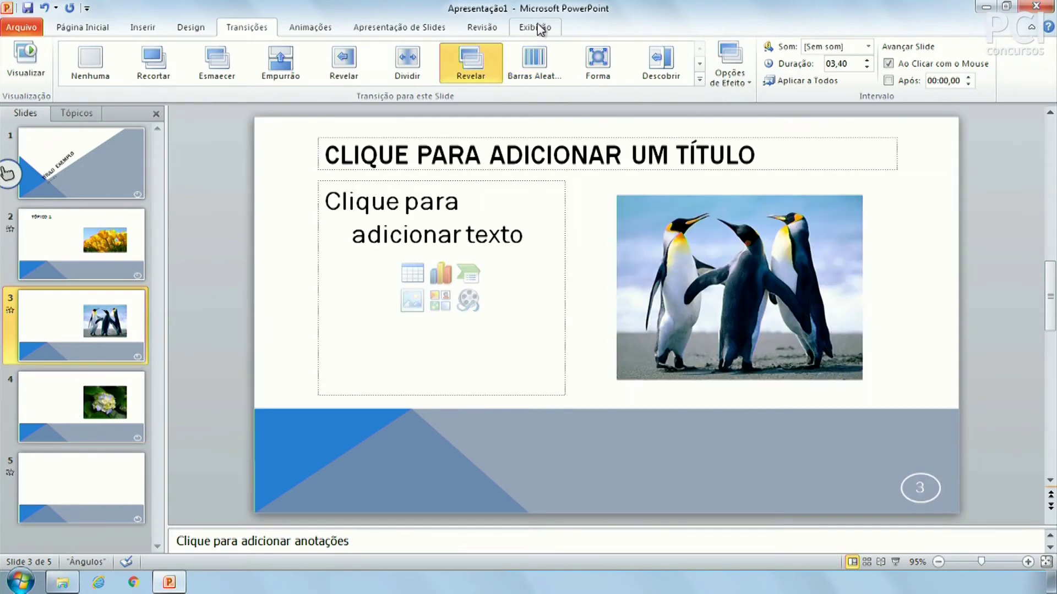
left_click(537, 65)
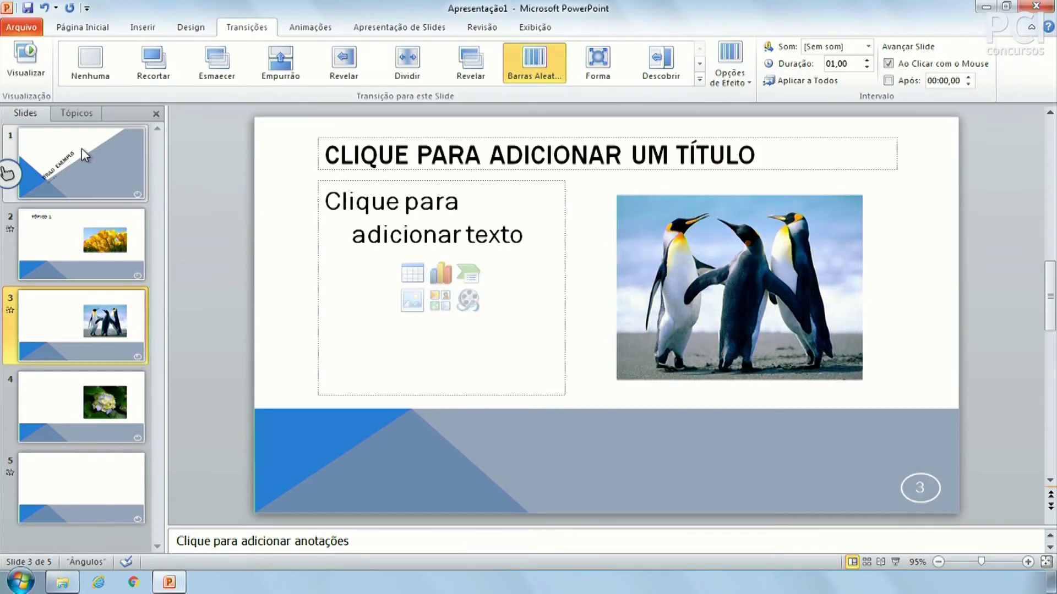
- Preview slide 3's random-bars transition, then start the slide show from the title slide
left_click(25, 59)
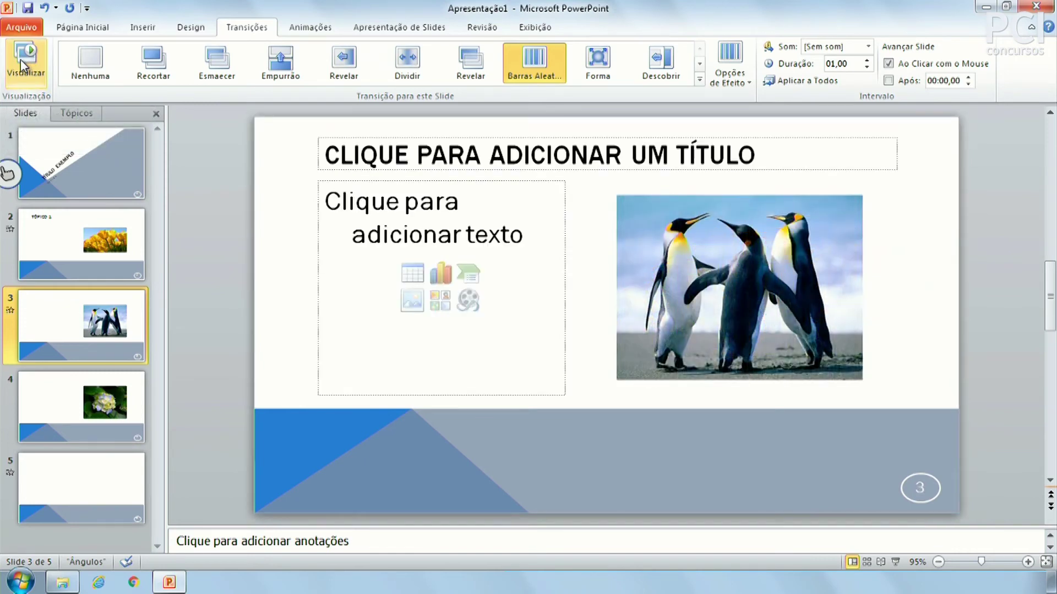
left_click(39, 63)
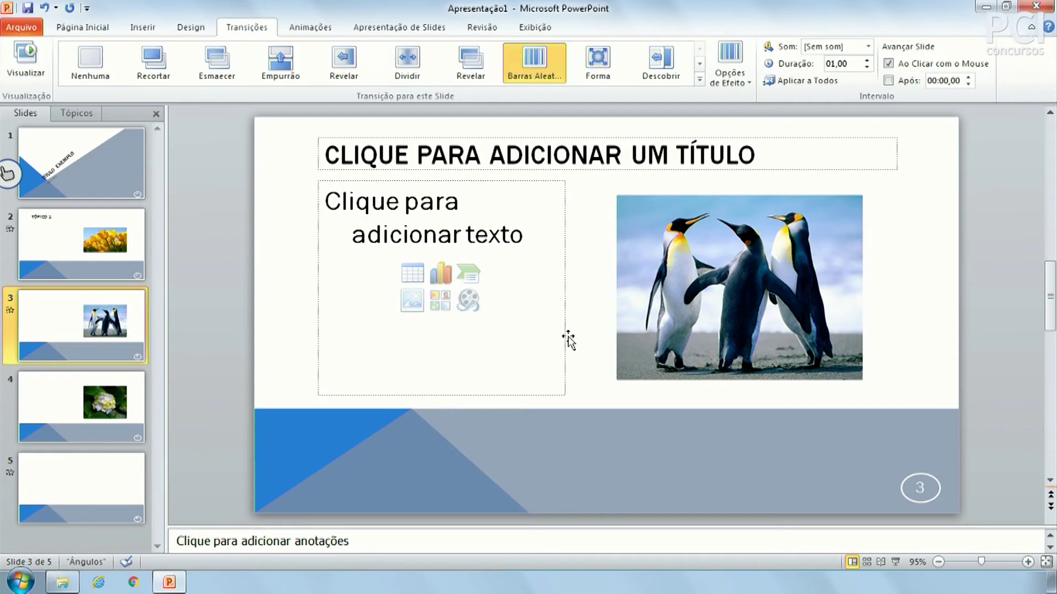
left_click(25, 55)
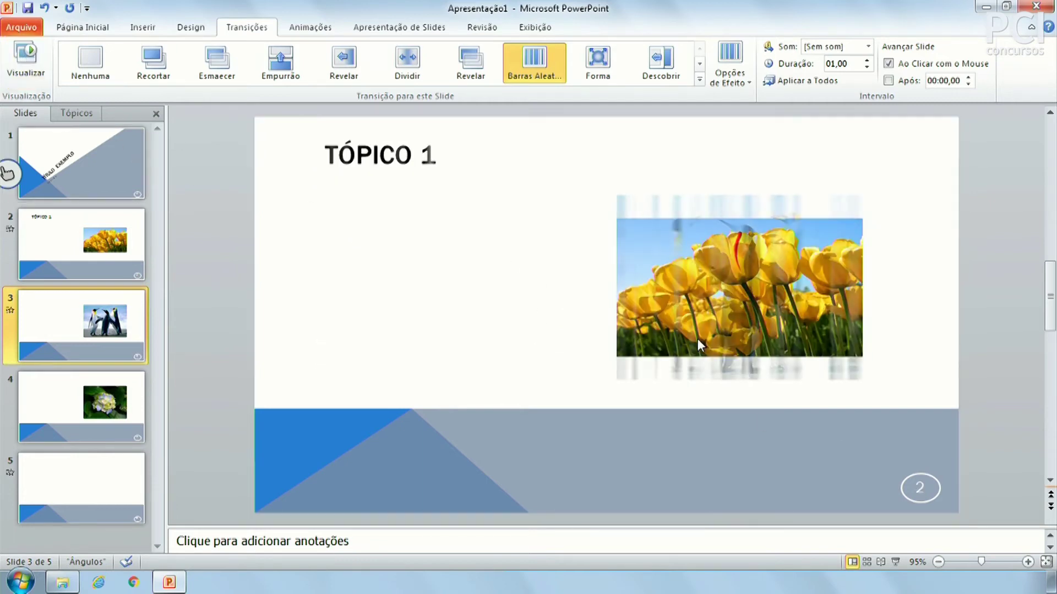
left_click(78, 163)
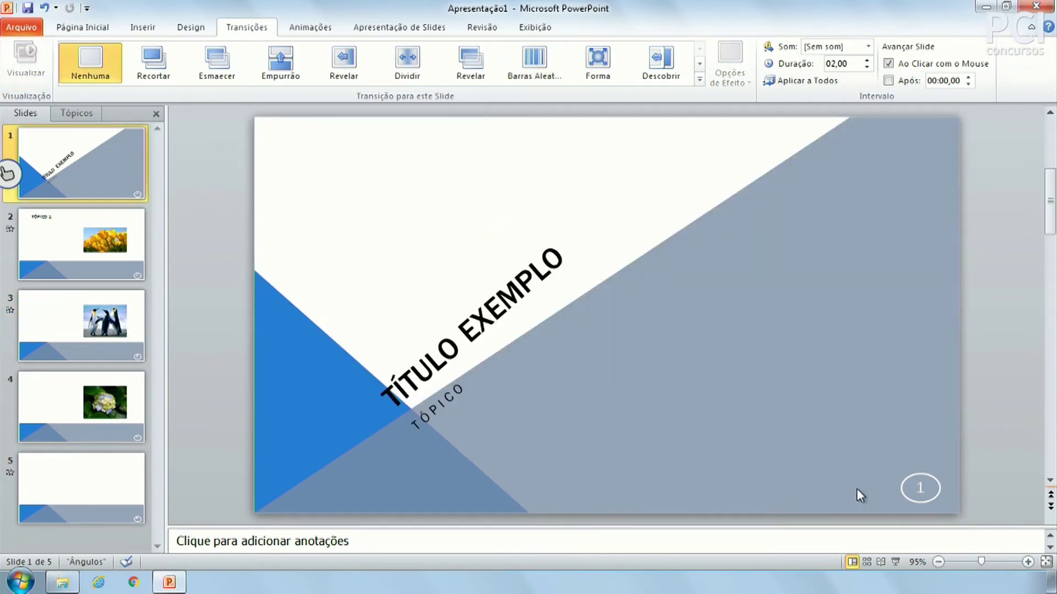
left_click(896, 562)
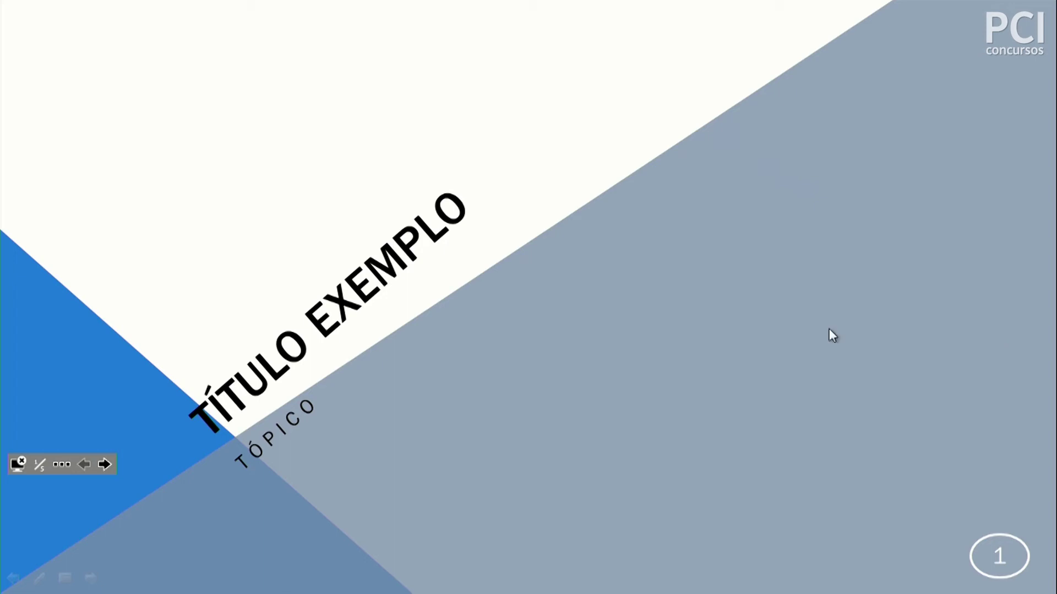
- Step through the show from the title slide, past slide 2 and the penguins, to the hydrangea slide
left_click(724, 309)
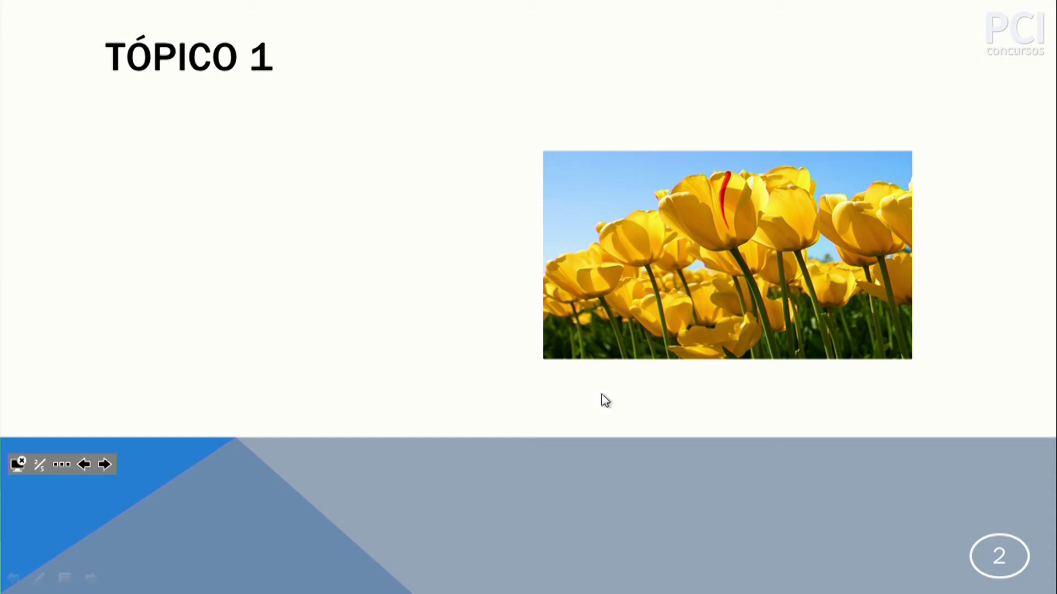
key("Left")
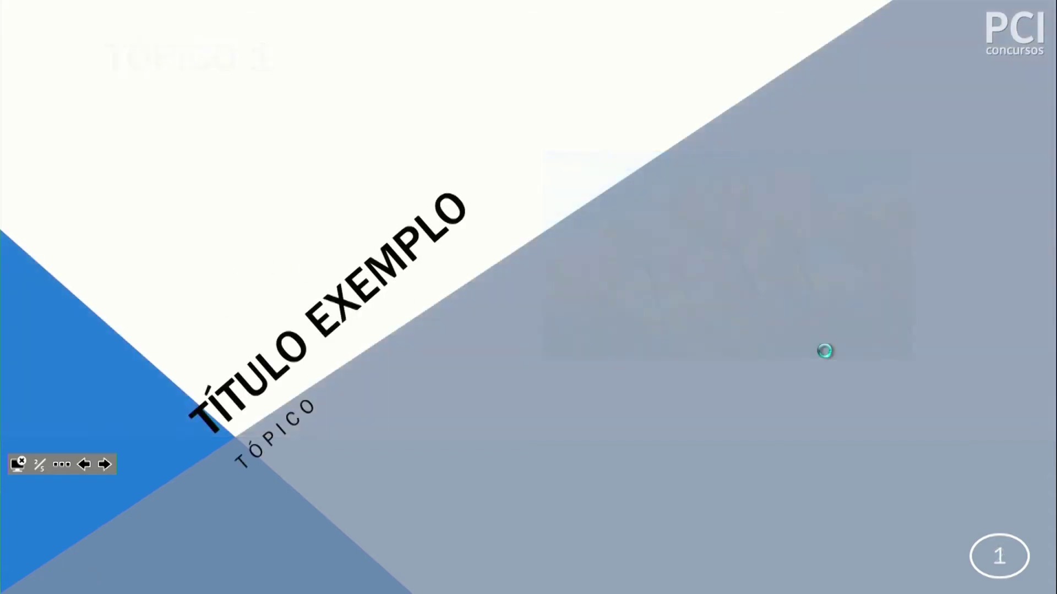
left_click(824, 351)
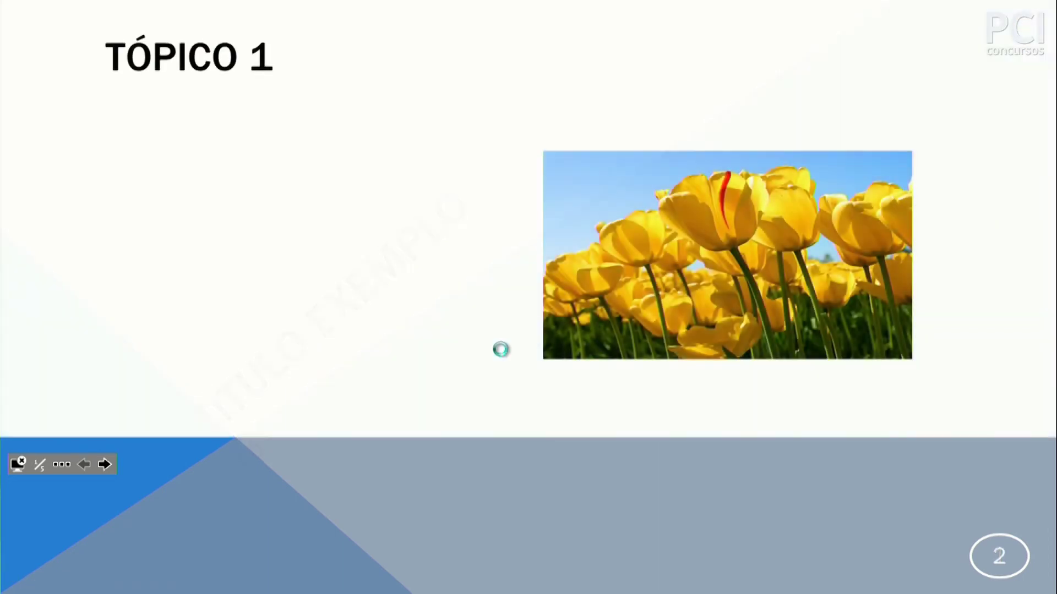
left_click(802, 311)
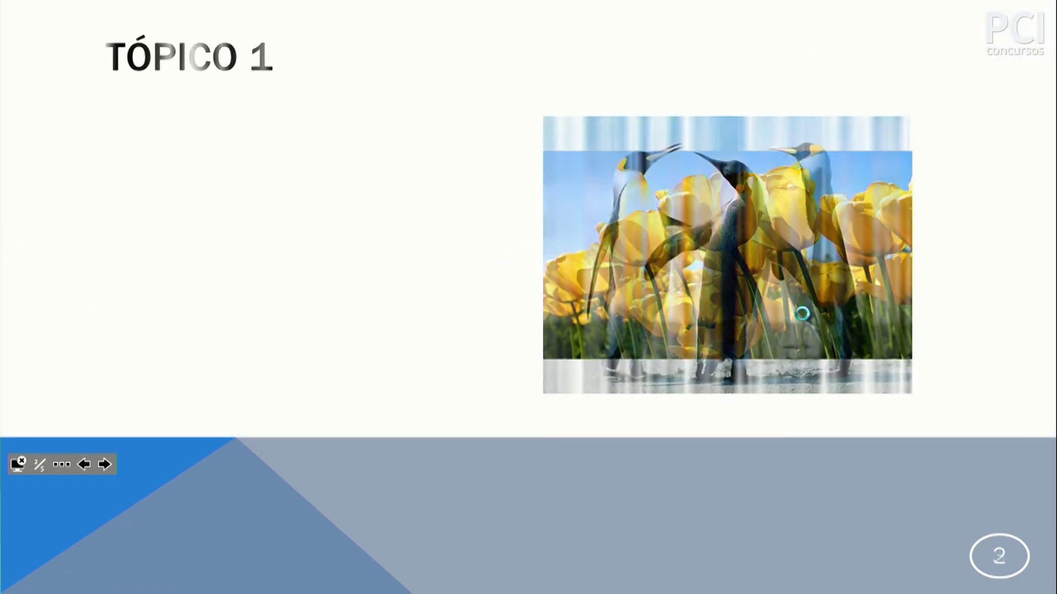
left_click(807, 315)
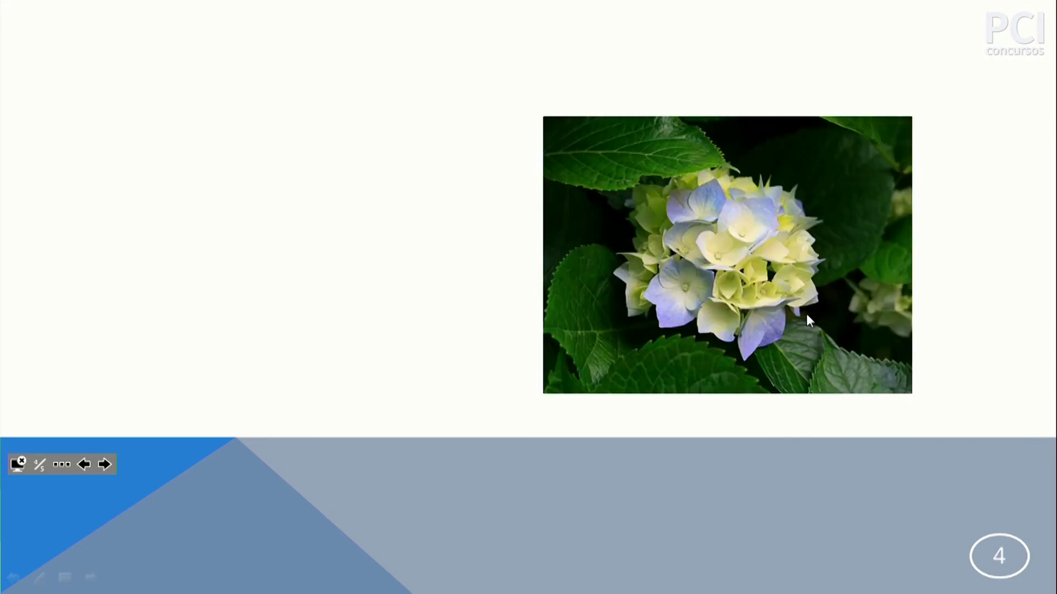
- Advance to the blank fifth slide, then end the show with Esc
scroll(653, 315, "up", 1)
left_click(721, 292)
scroll(721, 292, "up", 1)
left_click(820, 311)
left_click(883, 452)
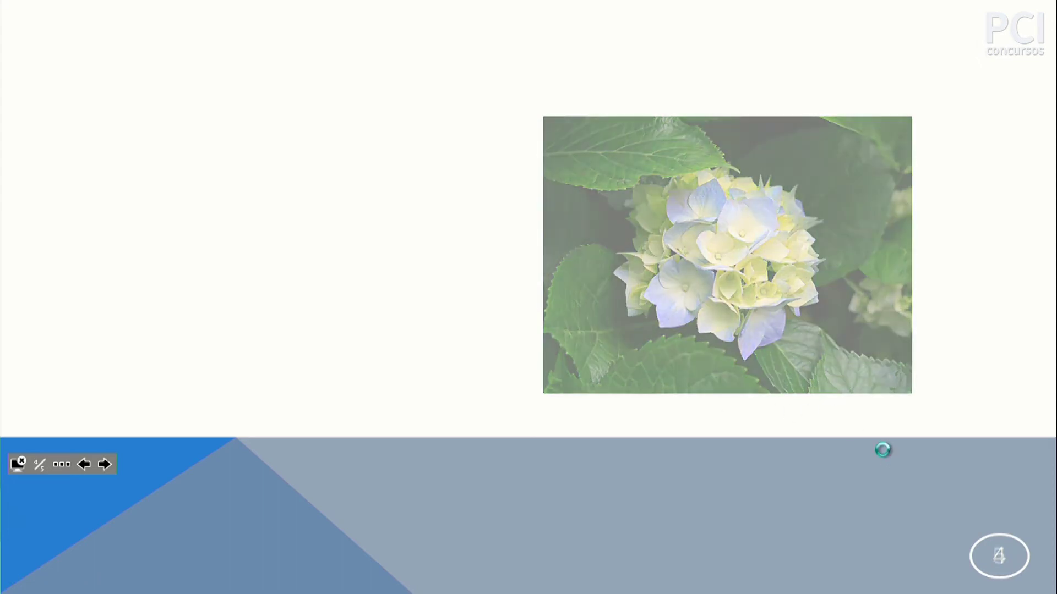
scroll(929, 402, "up", 1)
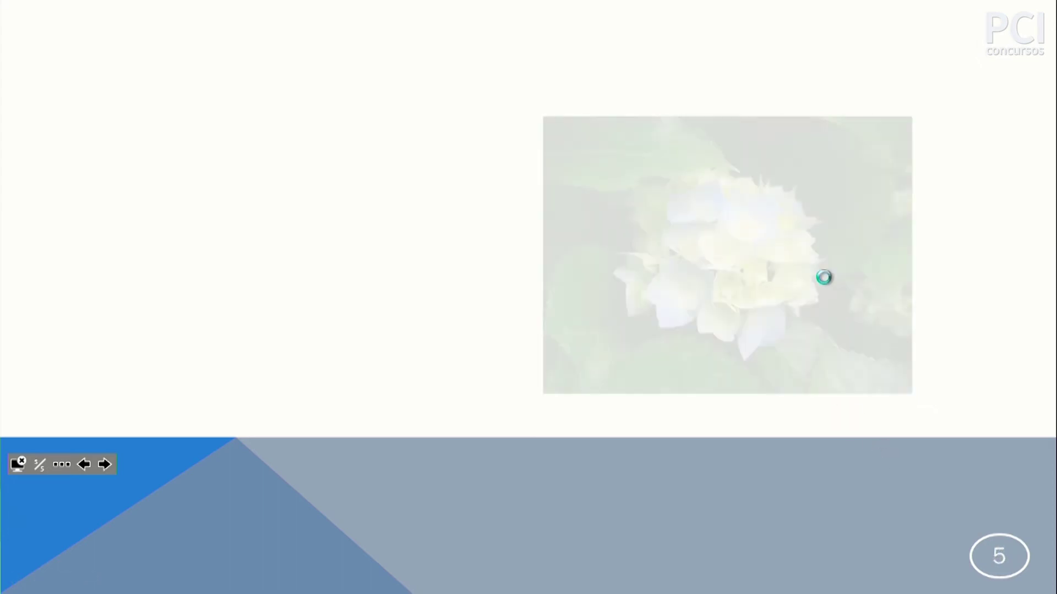
left_click(745, 306)
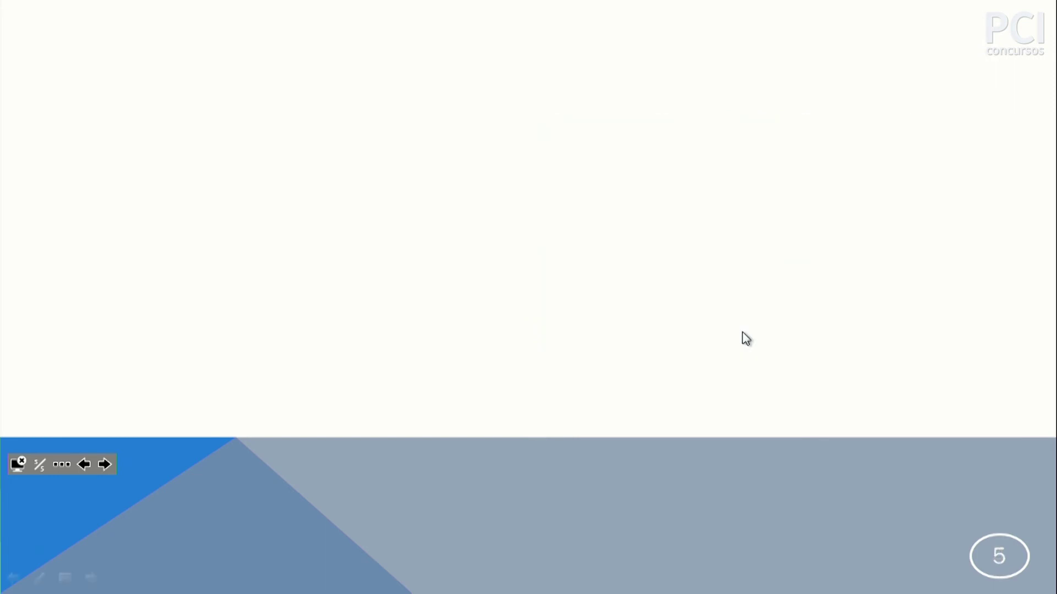
key("Escape")
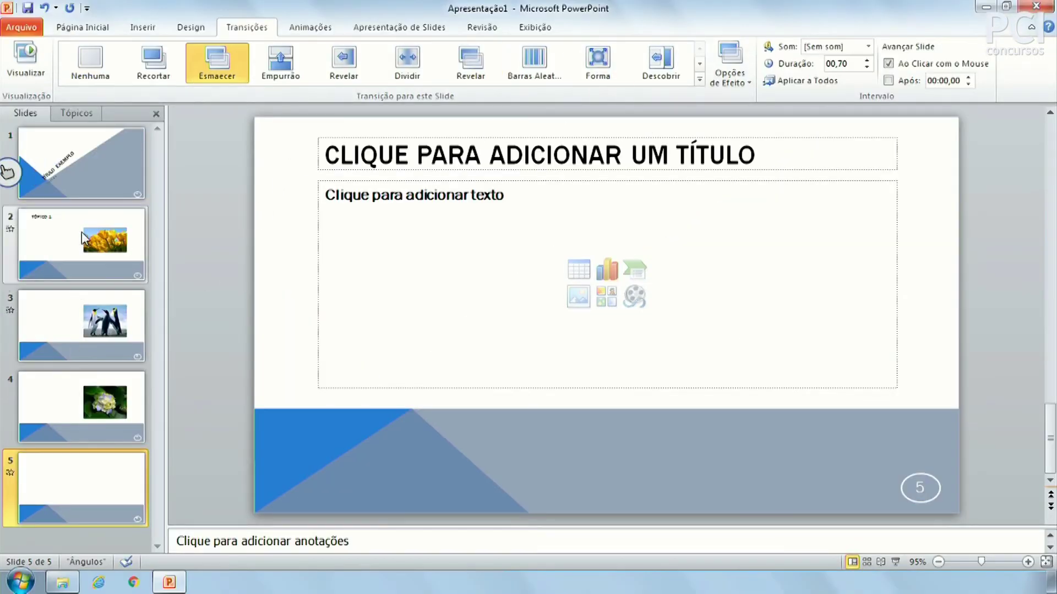
- Browse slides 1 through 5 in the thumbnail pane
left_click(81, 183)
left_click(81, 254)
left_click(96, 329)
left_click(96, 407)
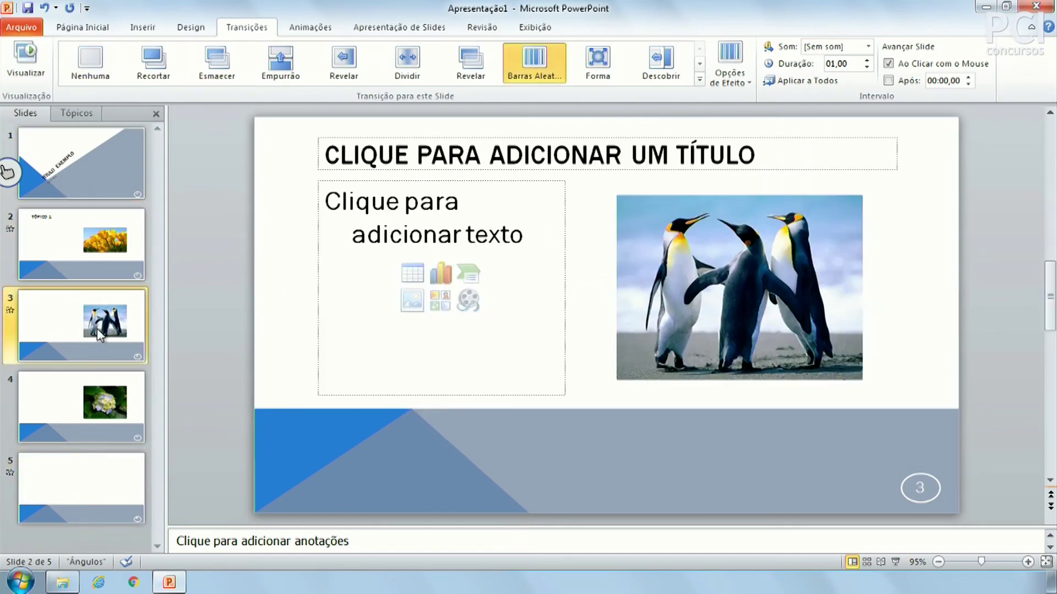
left_click(97, 479)
- Open slide 2 on the Animações tab and select its tulip picture
left_click(128, 232)
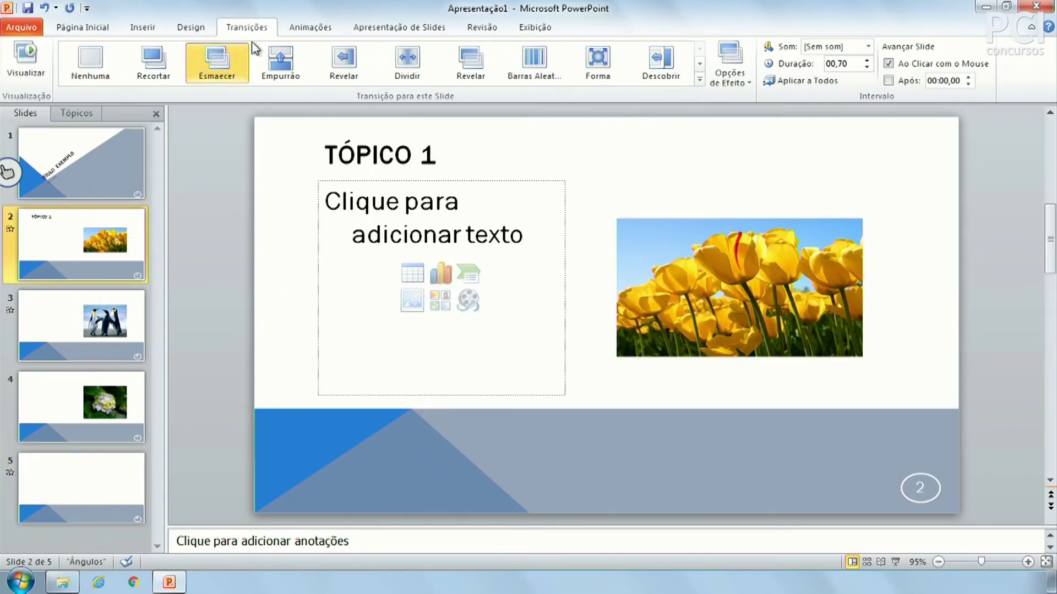
left_click(312, 30)
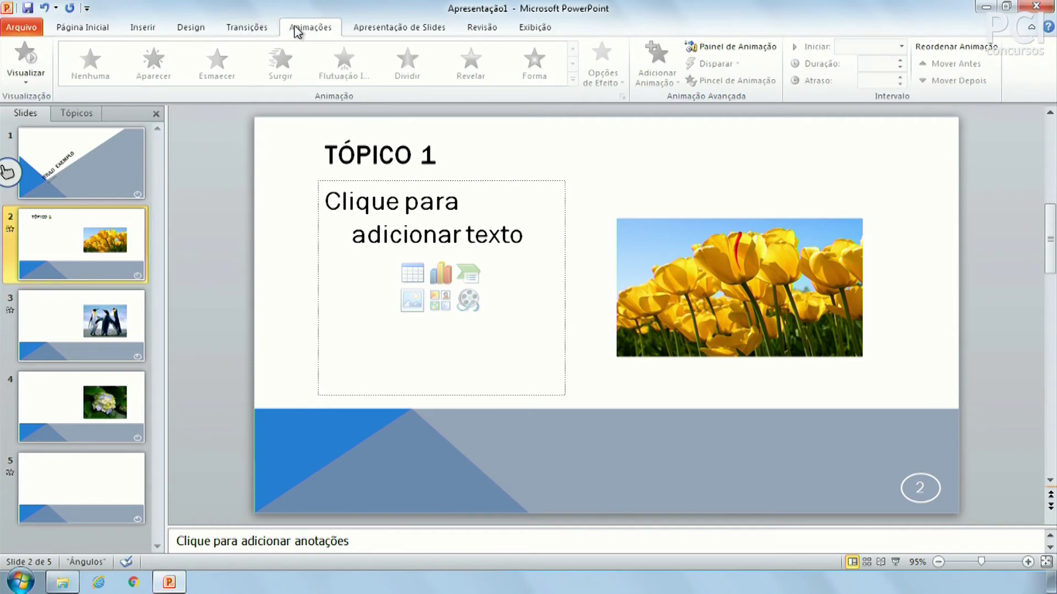
left_click(701, 296)
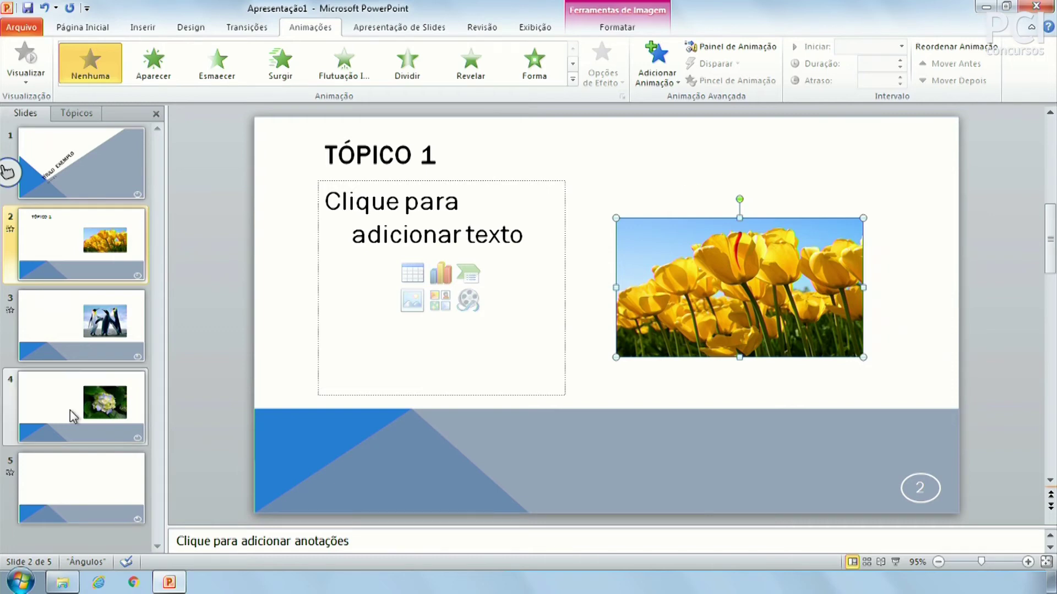
left_click(104, 393)
- Insert Pinguins.jpg into slide 2's empty content placeholder
left_click(110, 308)
left_click(83, 242)
left_click(414, 310)
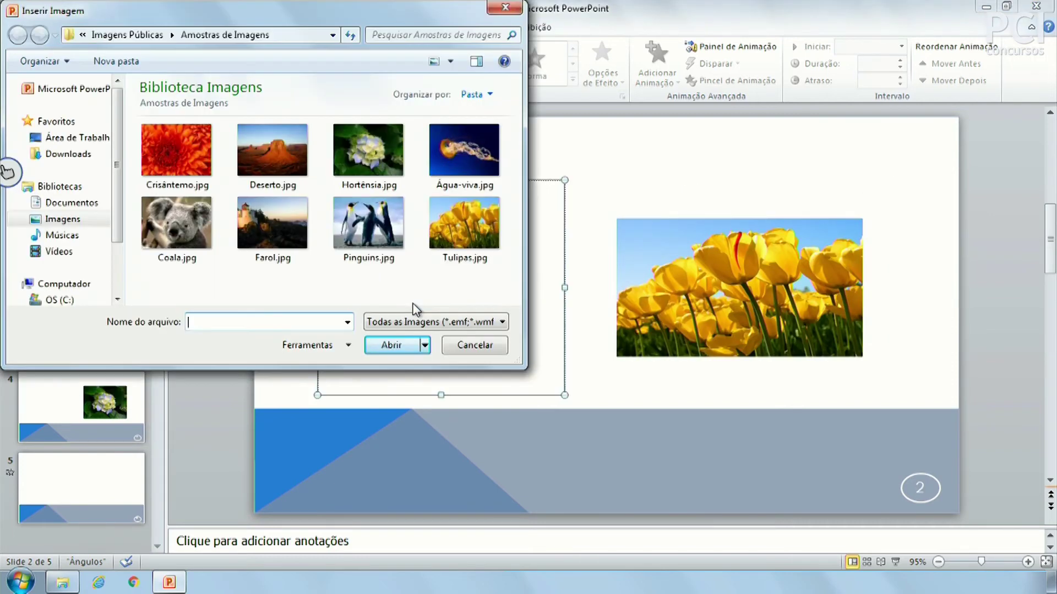
key("Escape")
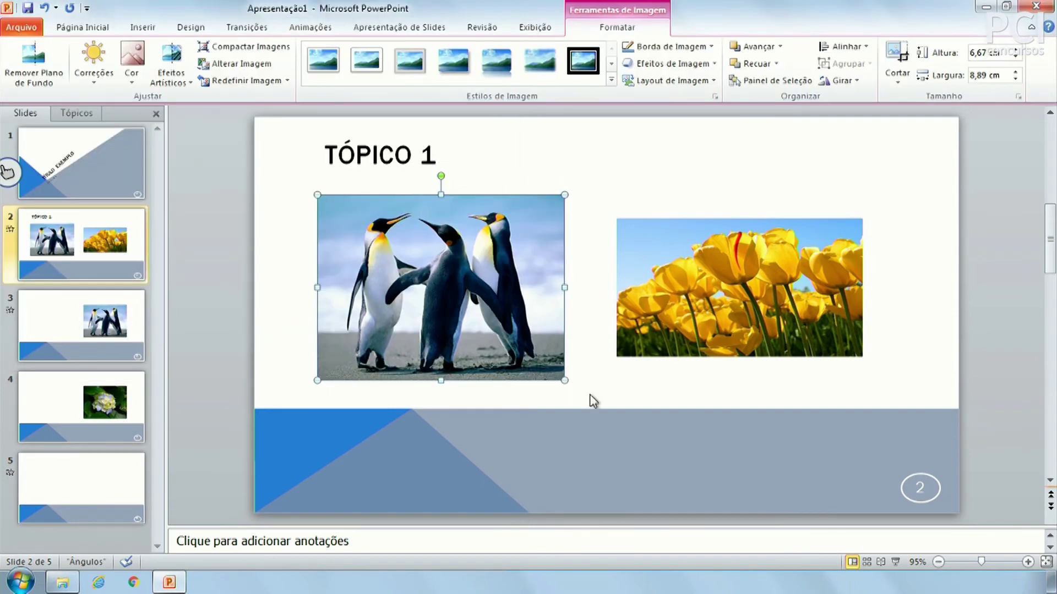
left_click(715, 378)
- Enlarge the tulip picture to 10,48 × 5,89 cm and nudge it slightly higher
left_click(765, 308)
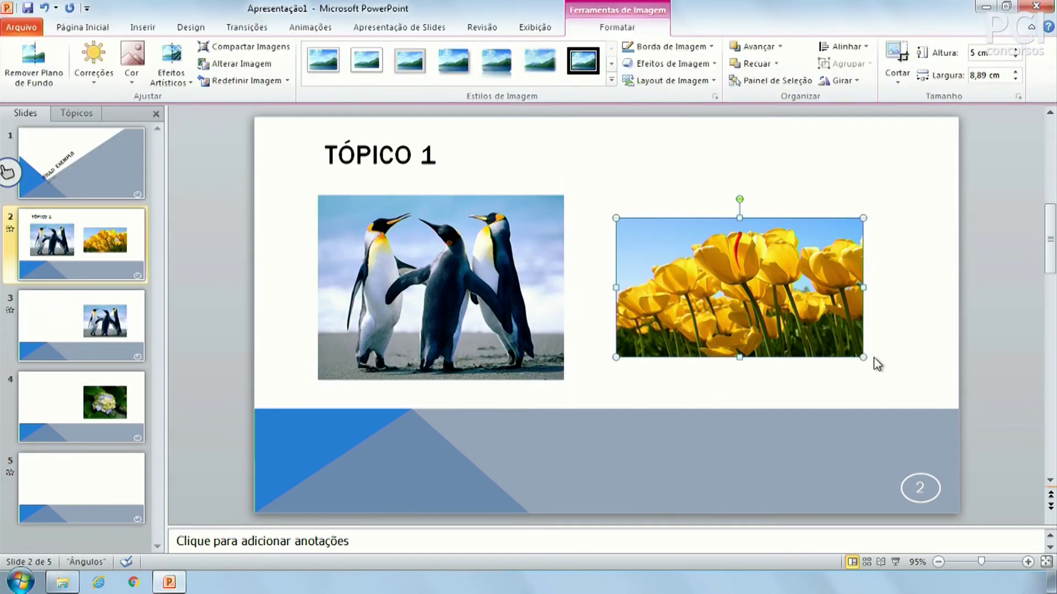
left_click_drag(863, 357, 906, 381)
left_click_drag(779, 267, 781, 253)
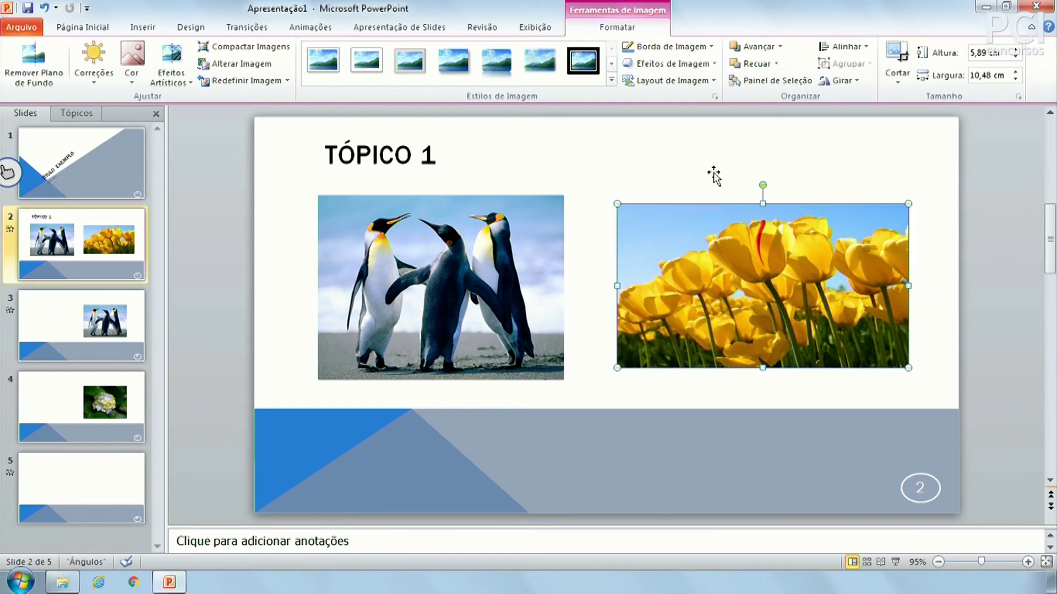
left_click(307, 28)
- Give the penguin picture the Surgir entrance and the tulip Esmaecer, then present from slide 2
left_click(417, 276)
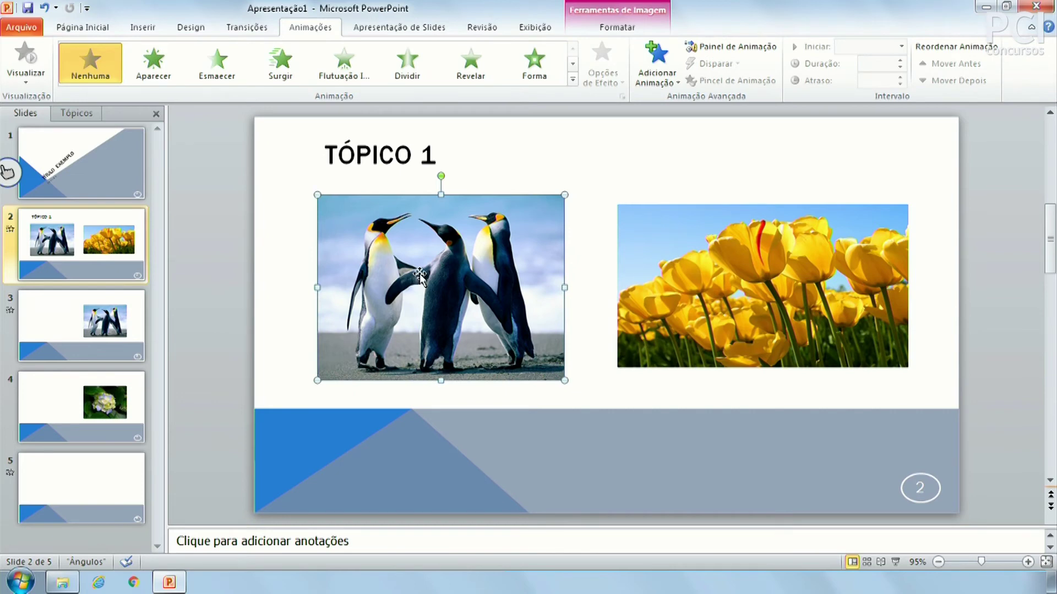
left_click(157, 58)
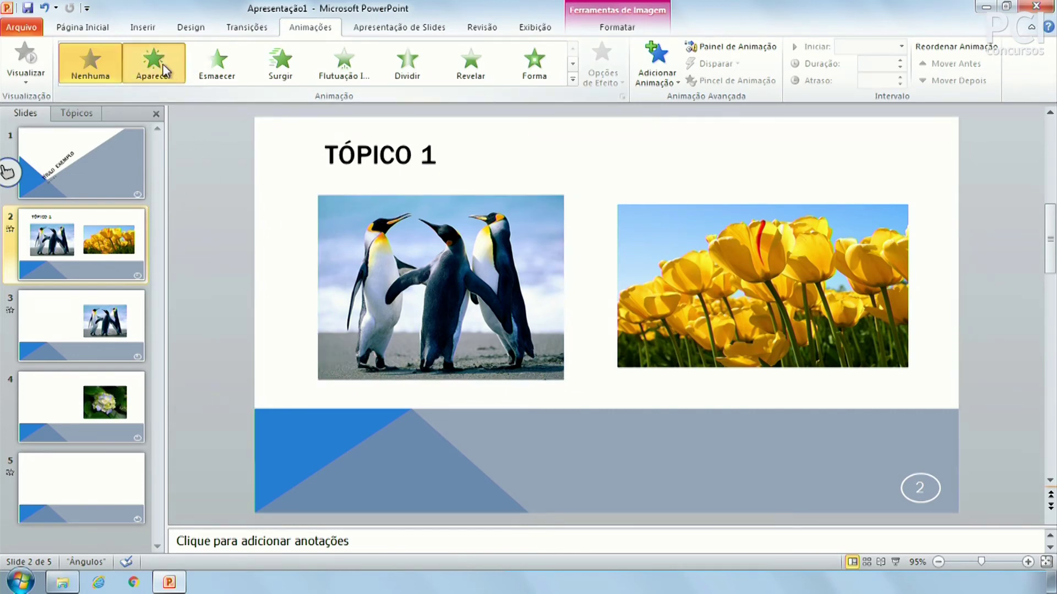
left_click(776, 275)
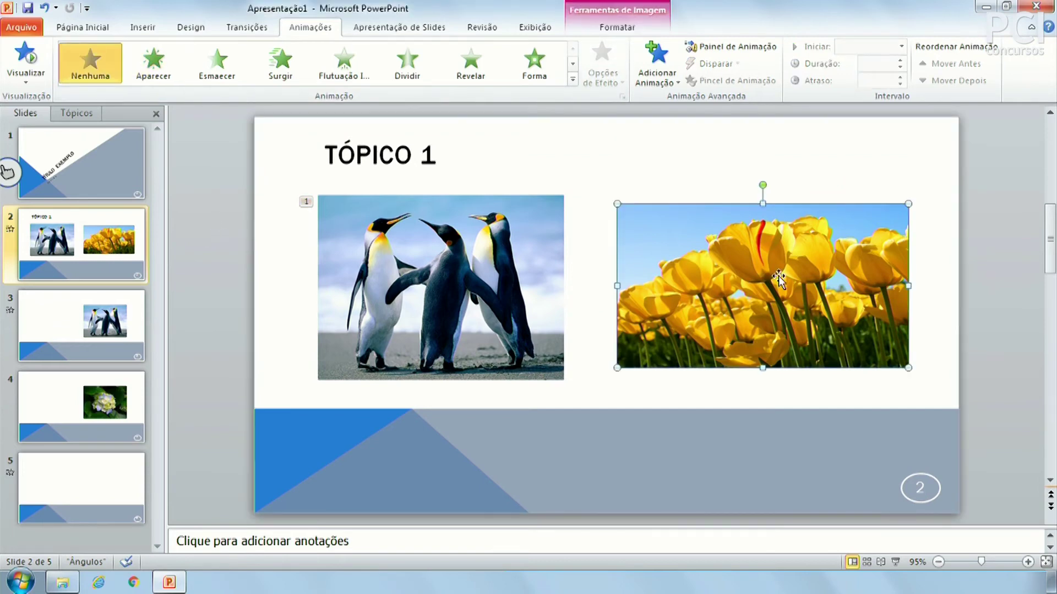
left_click(214, 71)
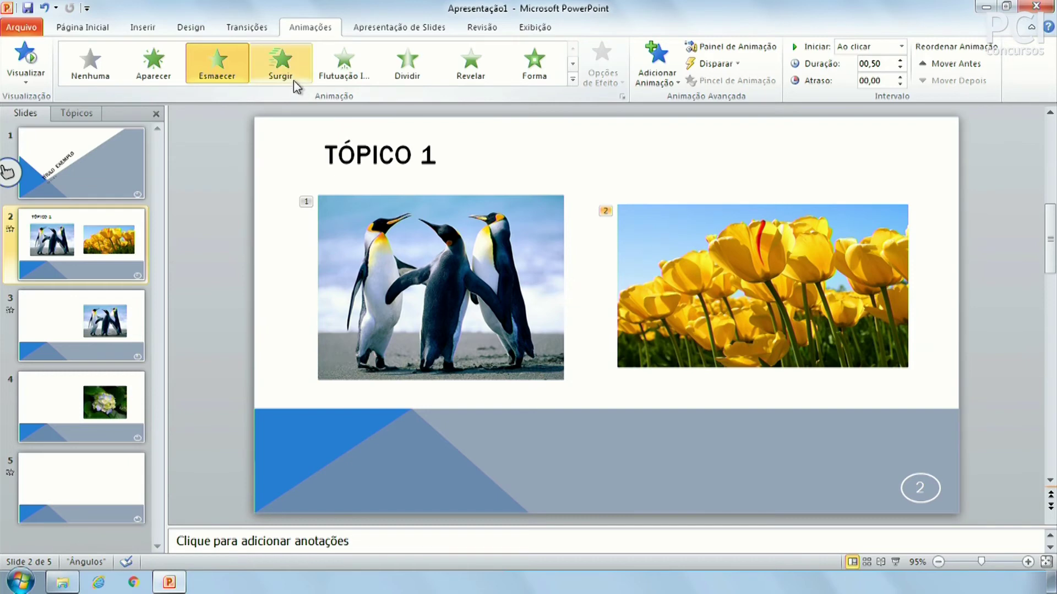
left_click(341, 270)
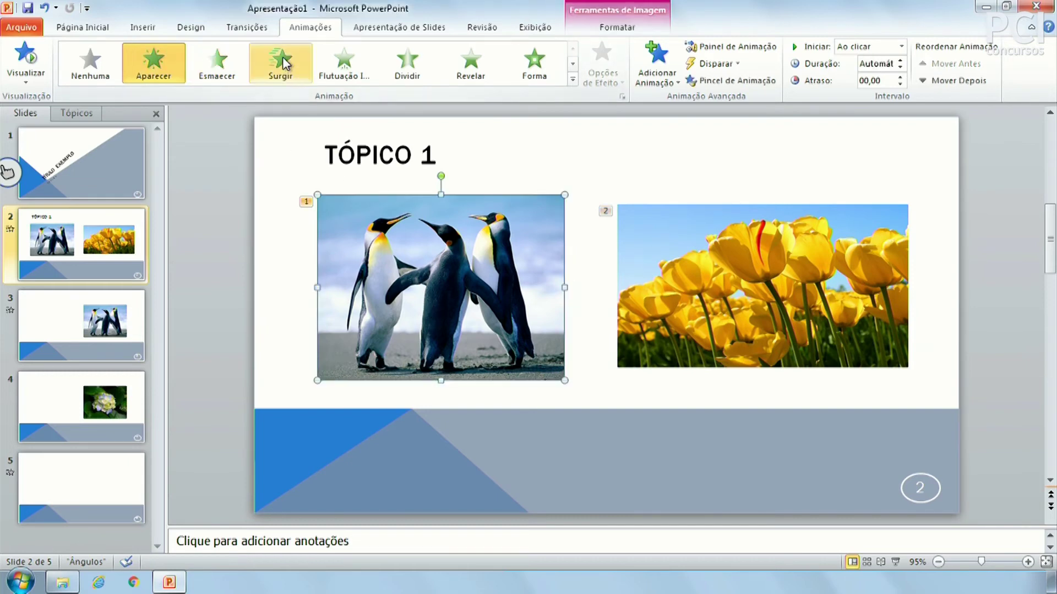
left_click(282, 60)
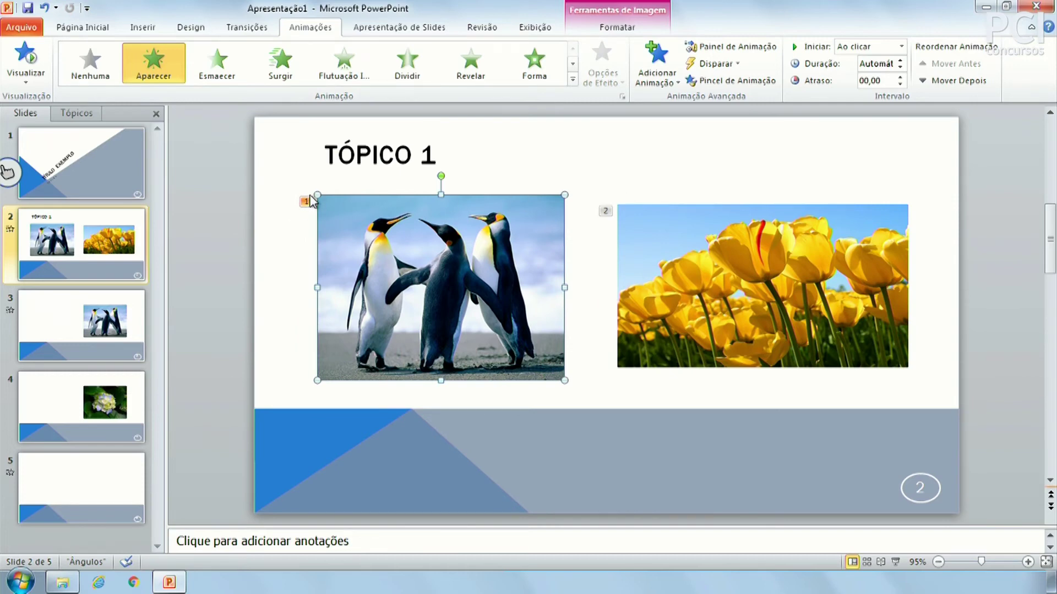
left_click(644, 231)
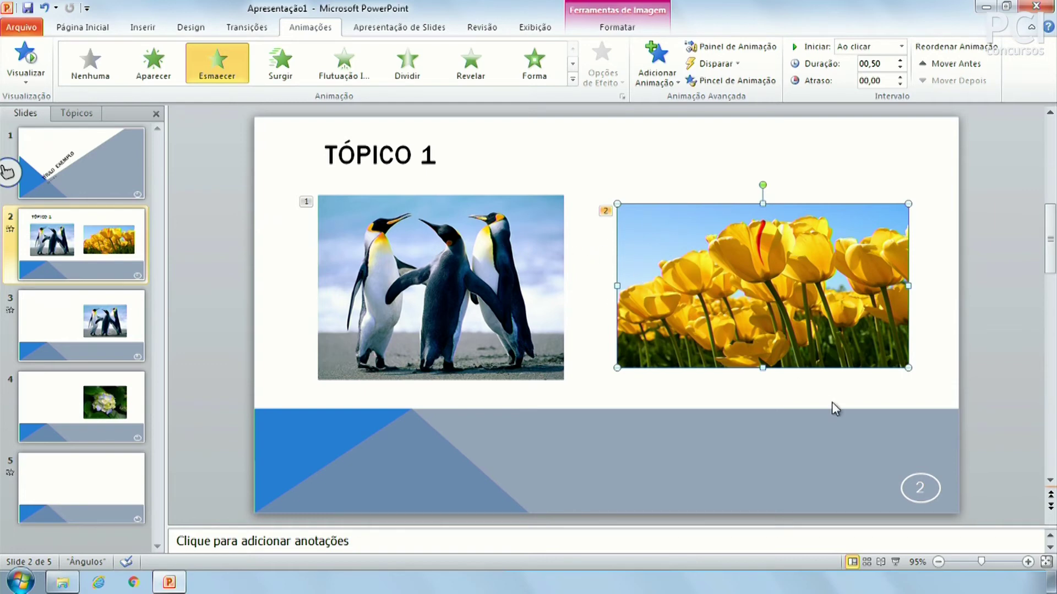
left_click(892, 562)
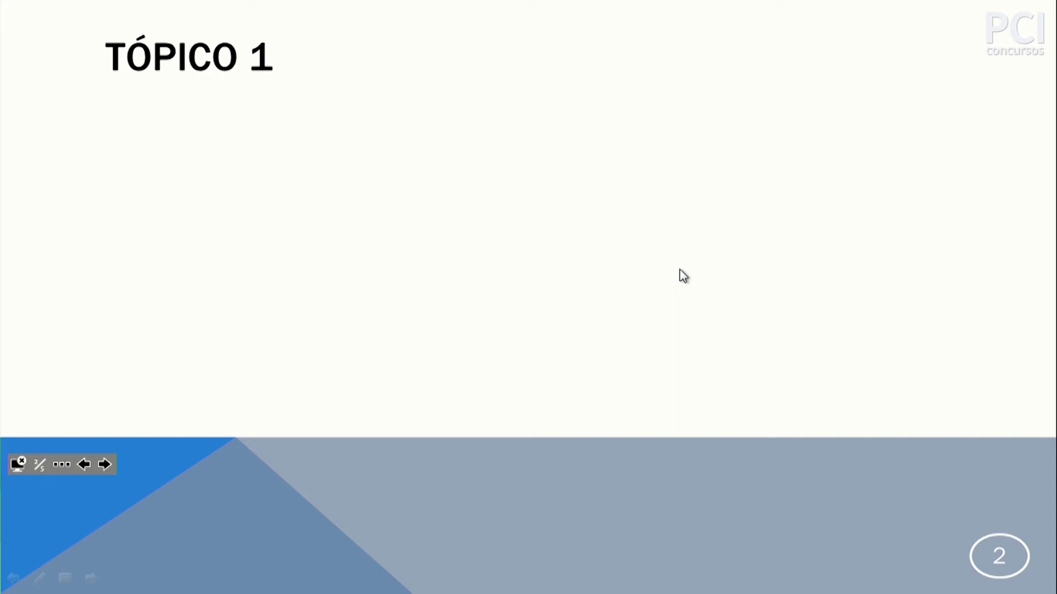
- Trigger the penguin fly-in during the show, then return to editing and open the Animation Pane
left_click(950, 351)
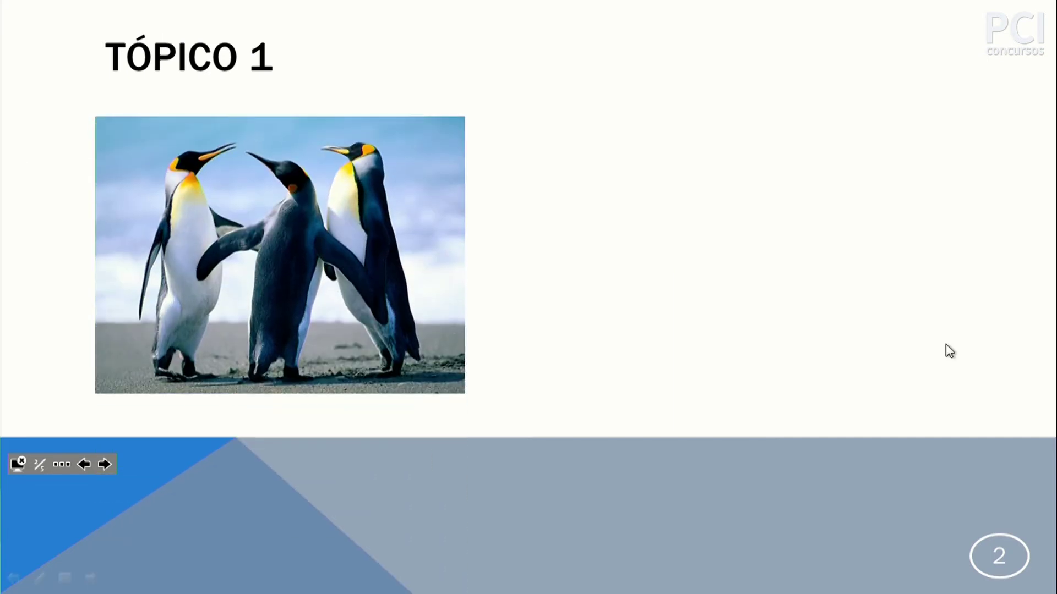
key("Escape")
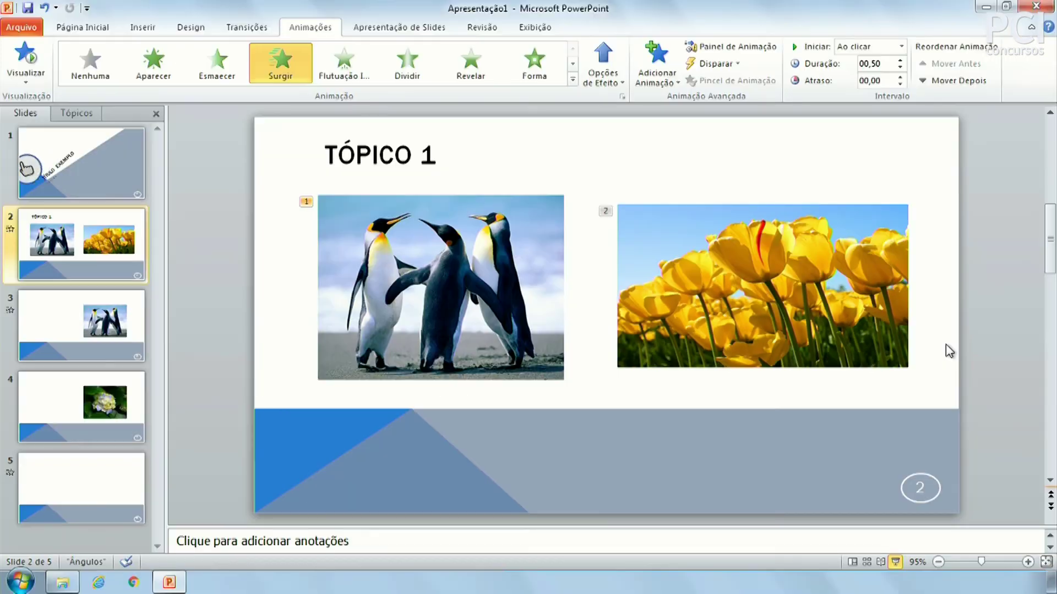
left_click(740, 47)
- Preview the animations and move the penguin entrance below the tulip fade-in
left_click(930, 144)
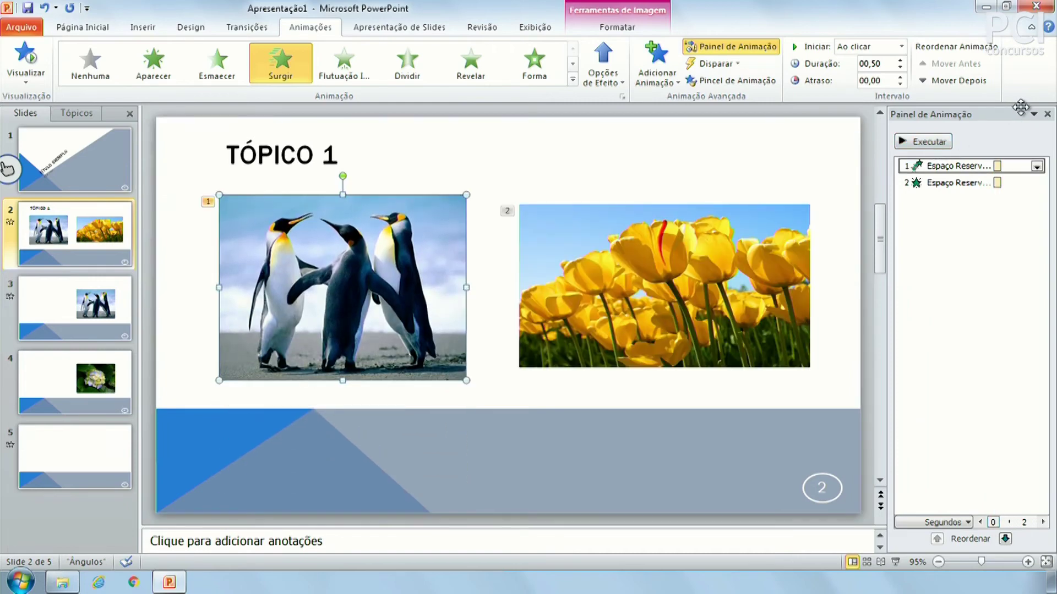
left_click(927, 143)
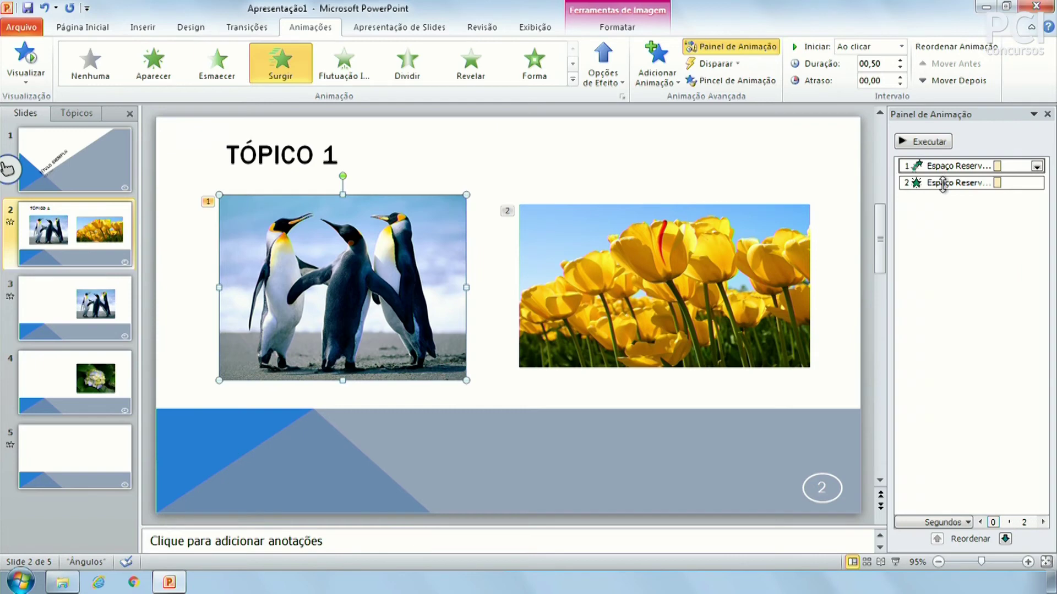
left_click(946, 165)
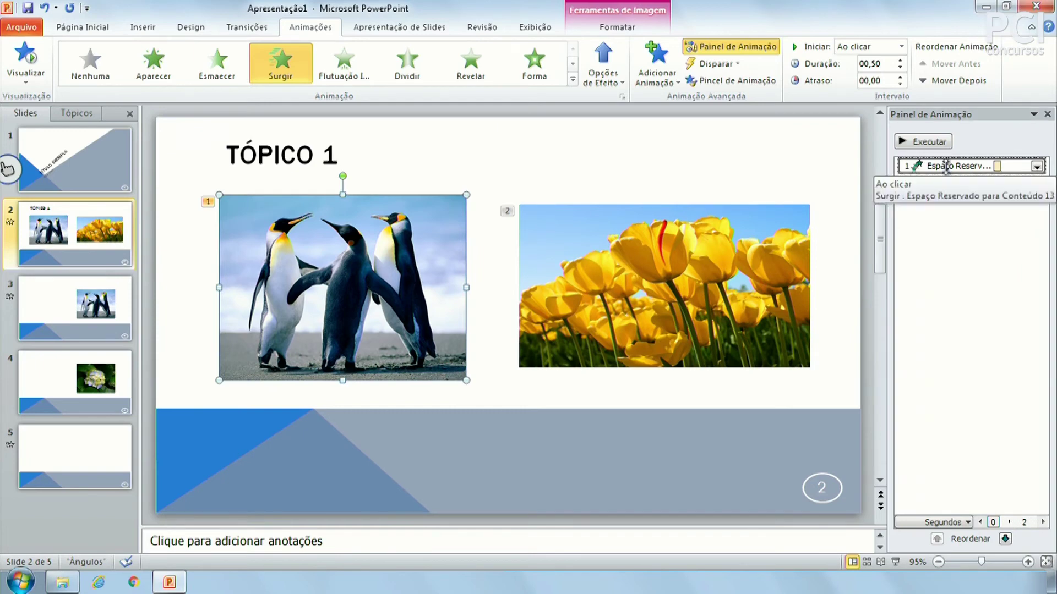
left_click(1005, 539)
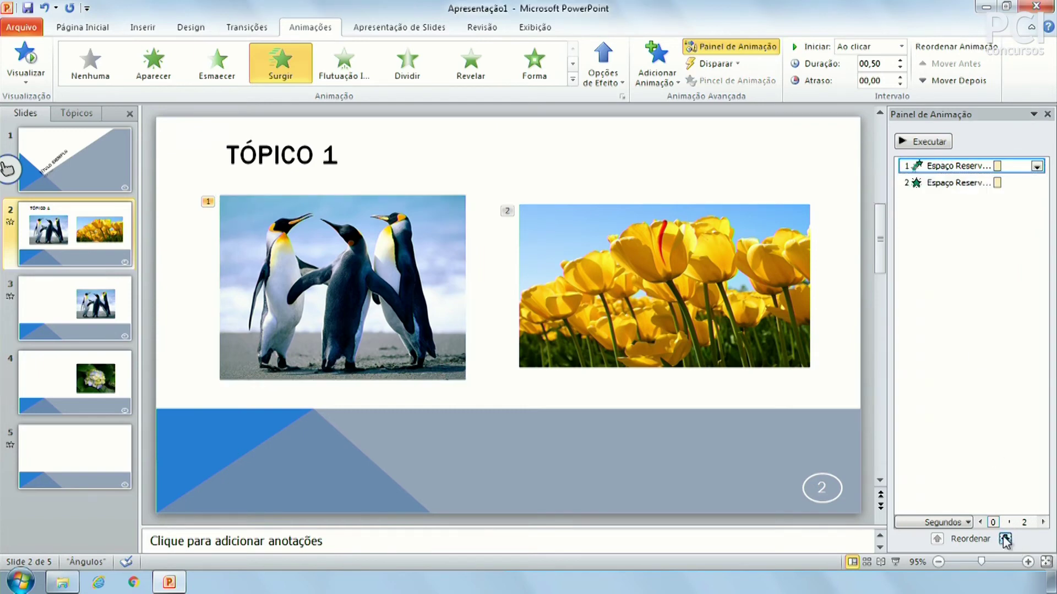
left_click(517, 156)
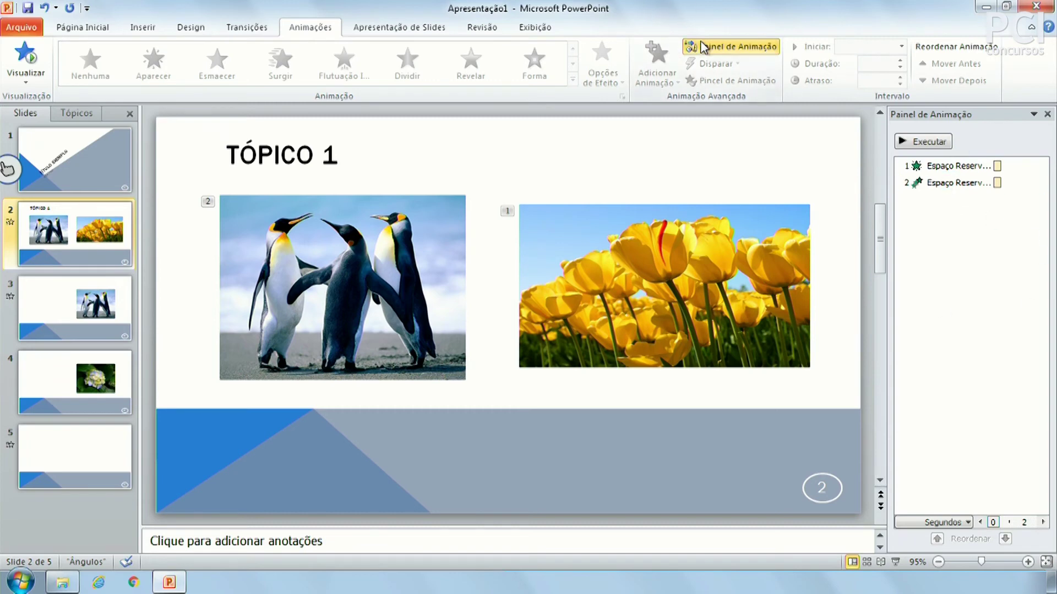
- Check both pictures on slide 2 and close the Animation Pane
left_click(438, 243)
left_click(598, 288)
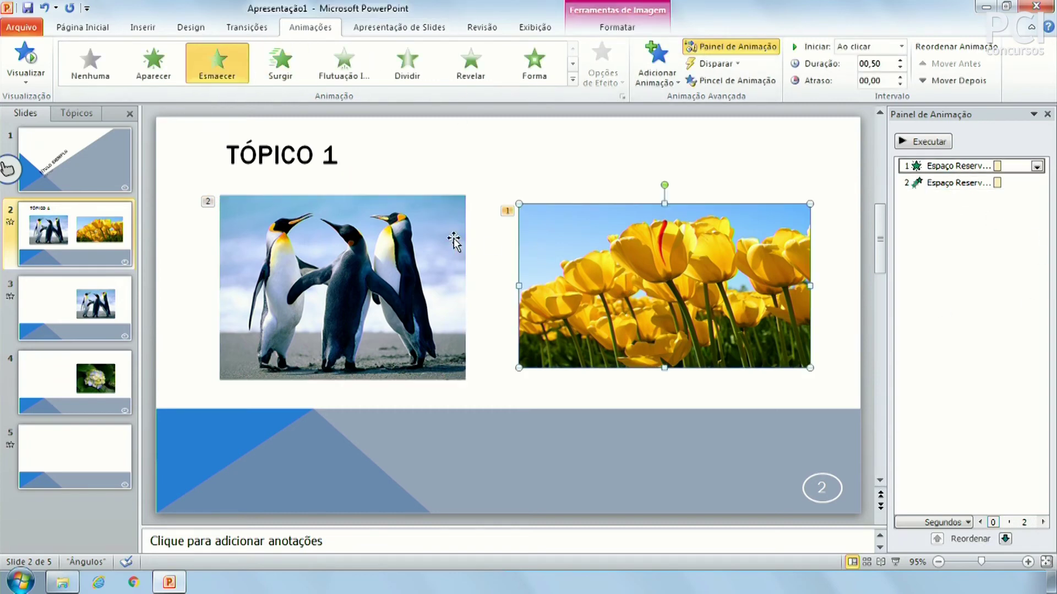
left_click(737, 46)
left_click(688, 159)
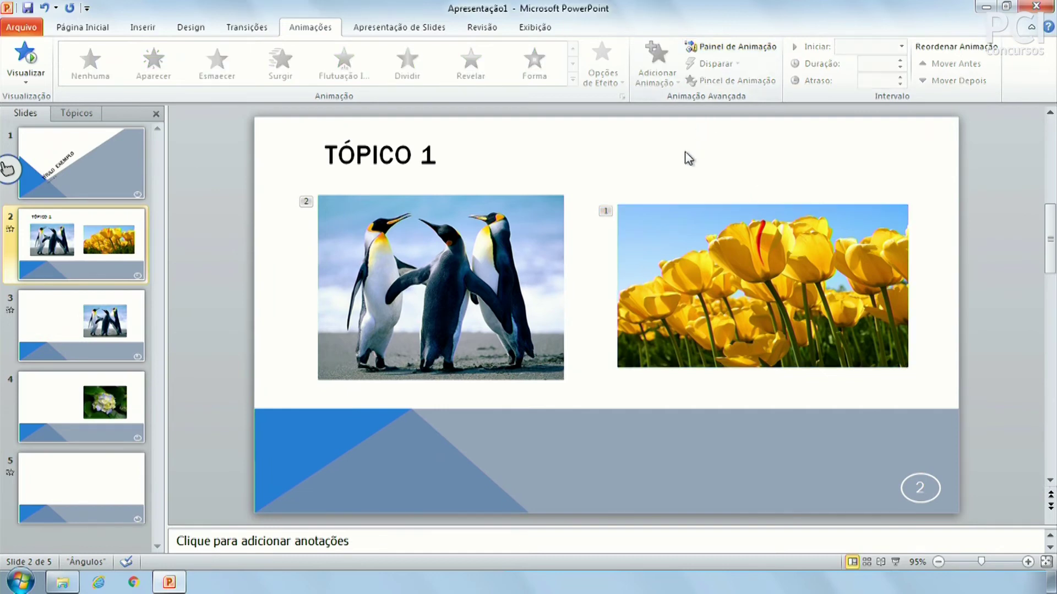
- Set Iniciar to 'Com o anterior' for the tulip and penguin pictures, then play the show from slide 2
left_click(538, 199)
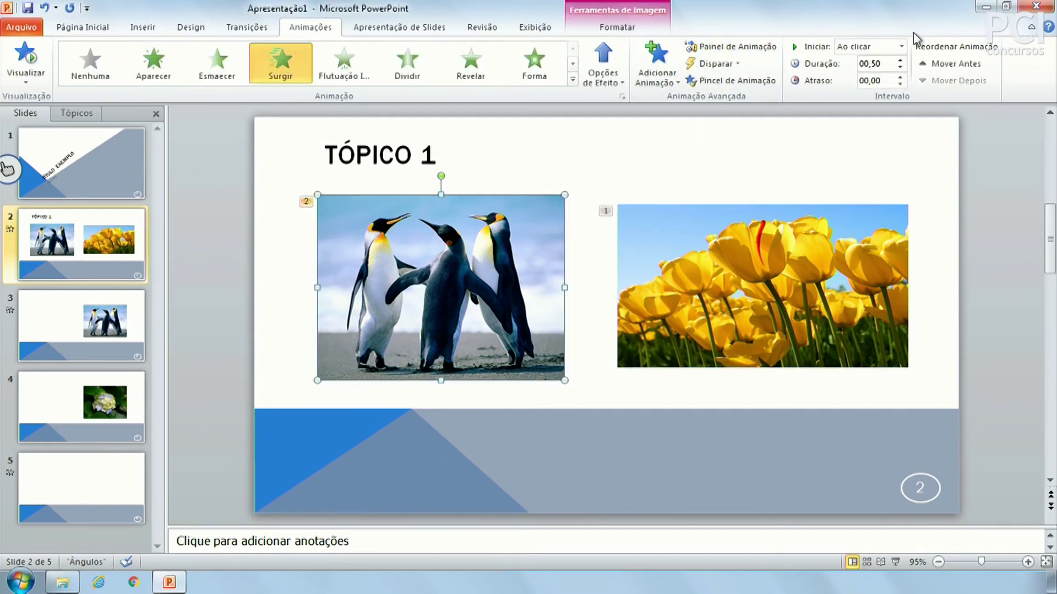
left_click(696, 257)
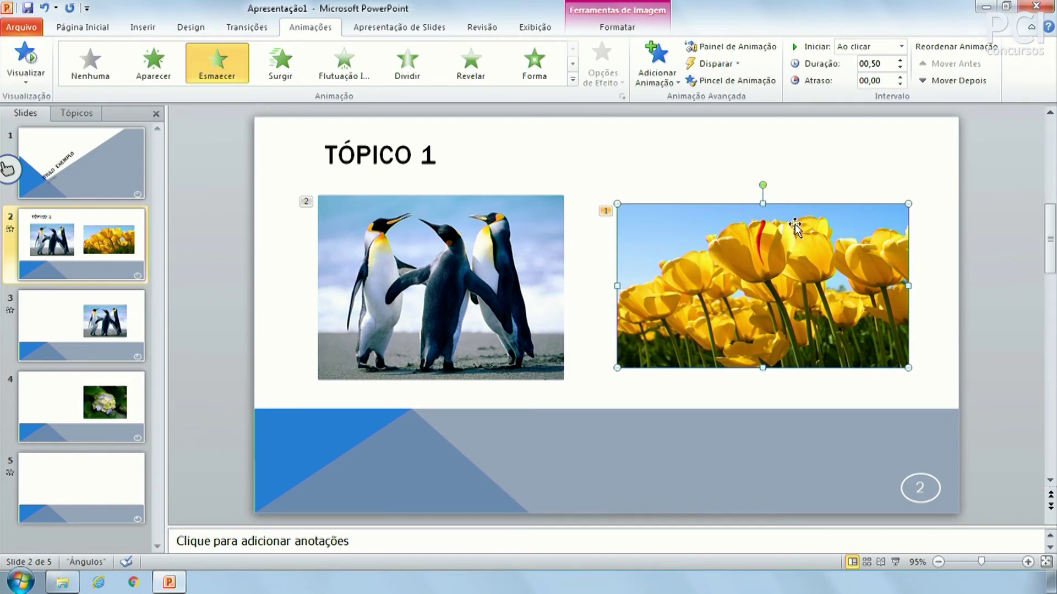
left_click(867, 49)
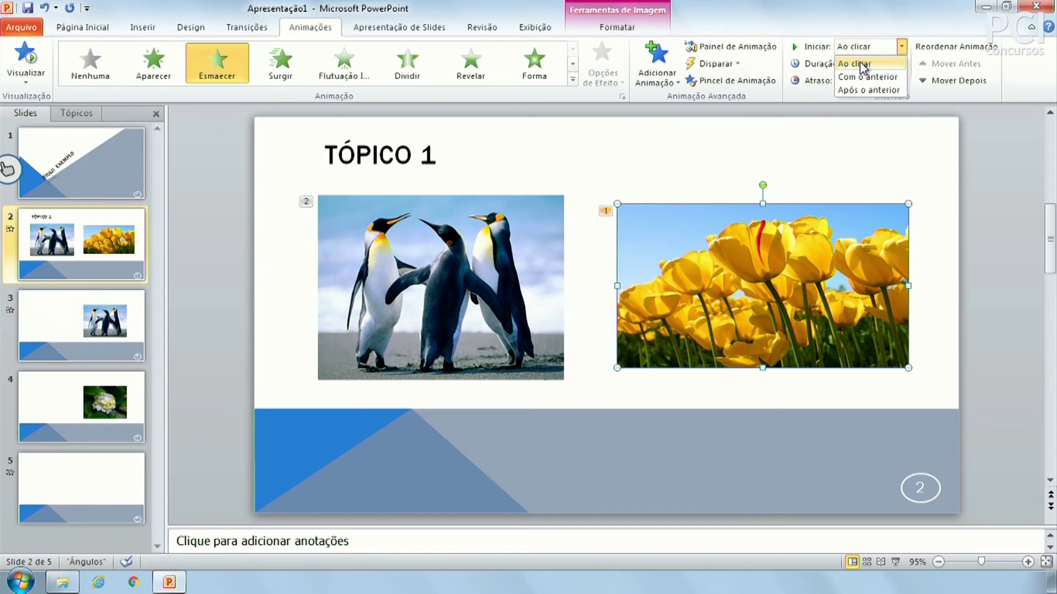
left_click(867, 77)
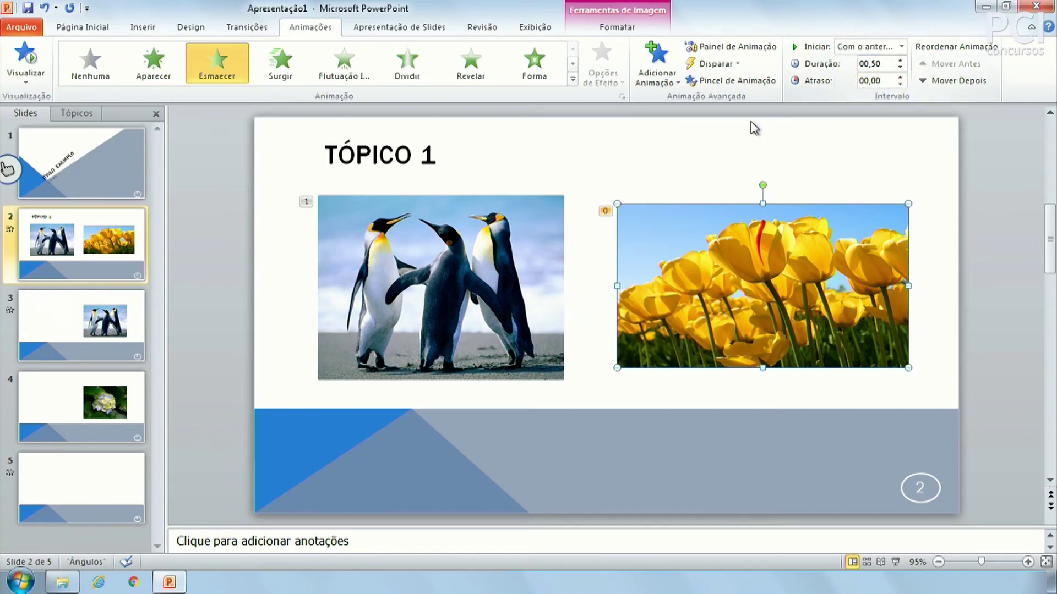
left_click(503, 242)
left_click(886, 48)
left_click(867, 75)
left_click(687, 166)
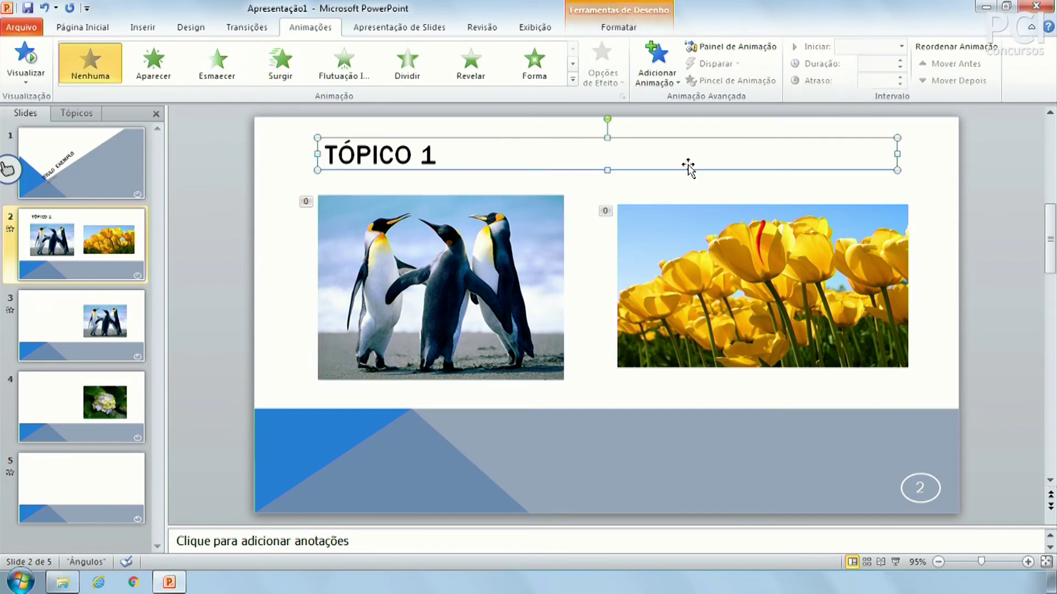
left_click(813, 193)
left_click(896, 561)
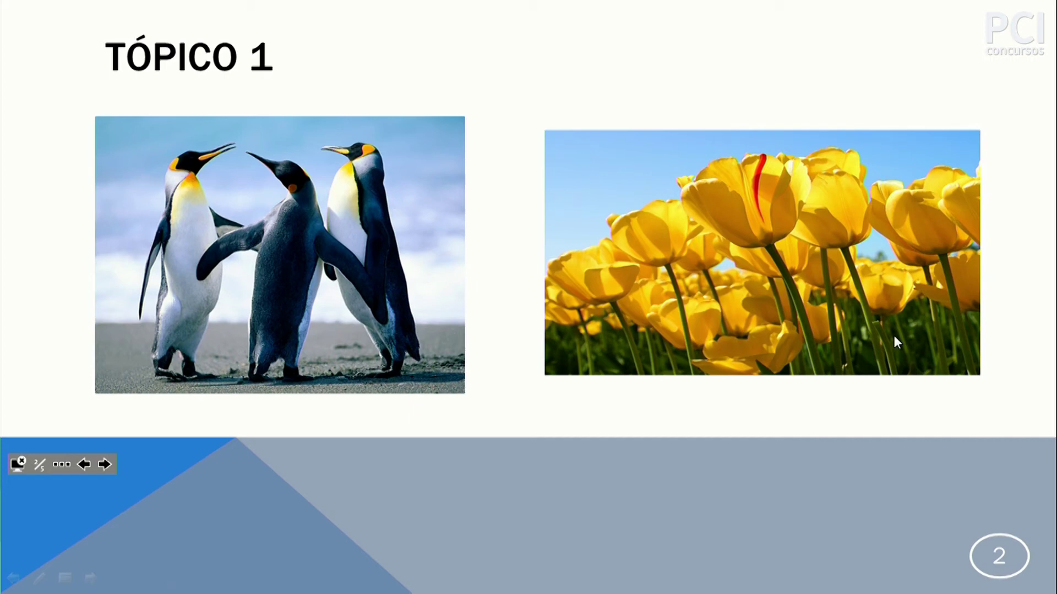
left_click(846, 337)
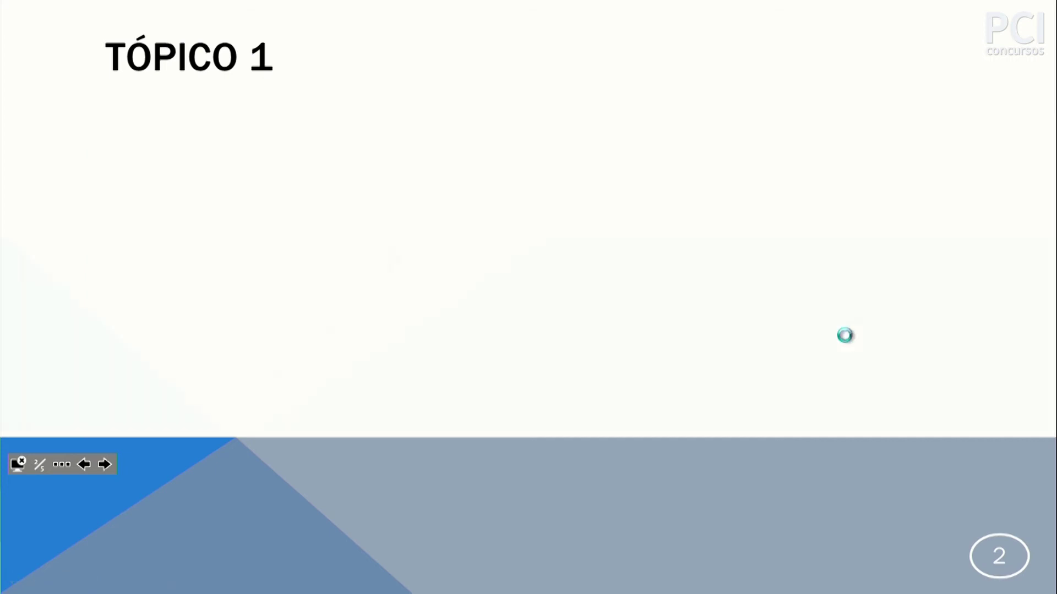
key("Left")
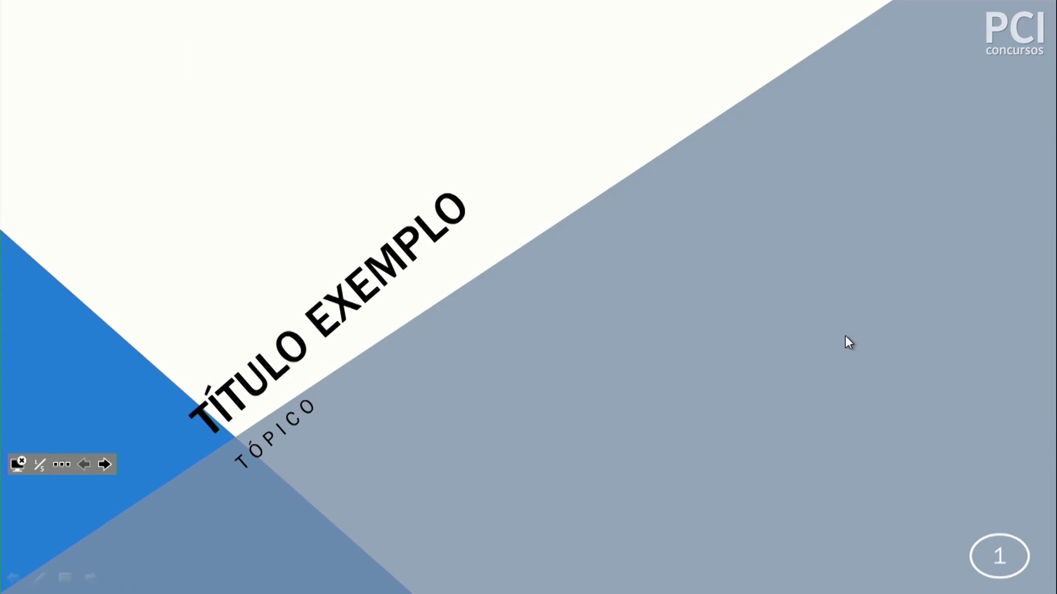
left_click(846, 337)
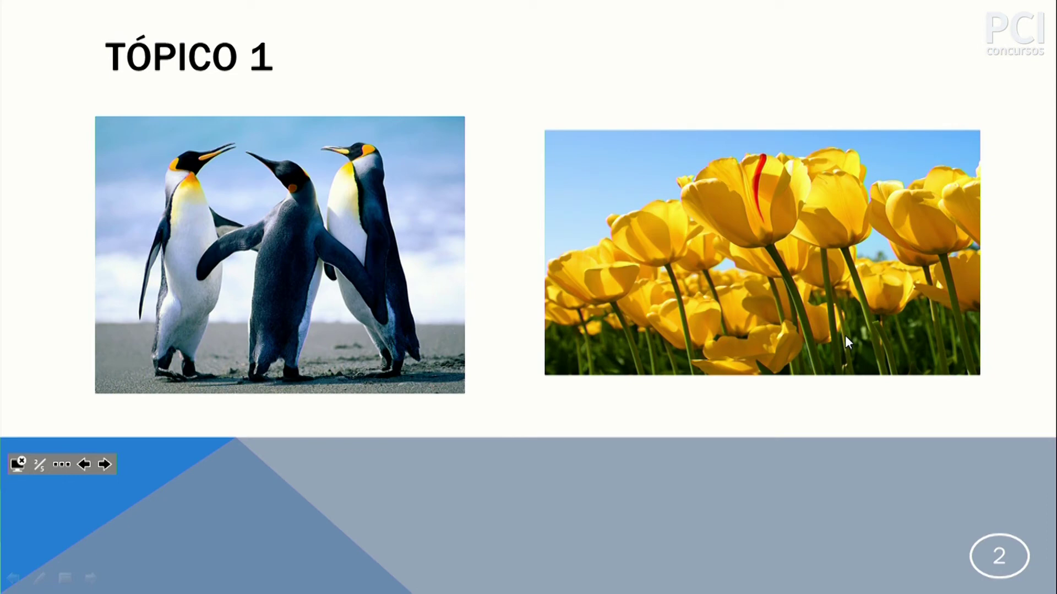
key("Escape")
left_click(719, 169)
left_click(489, 266)
left_click(691, 249)
left_click(481, 274)
left_click(685, 263)
left_click(524, 245)
left_click(667, 253)
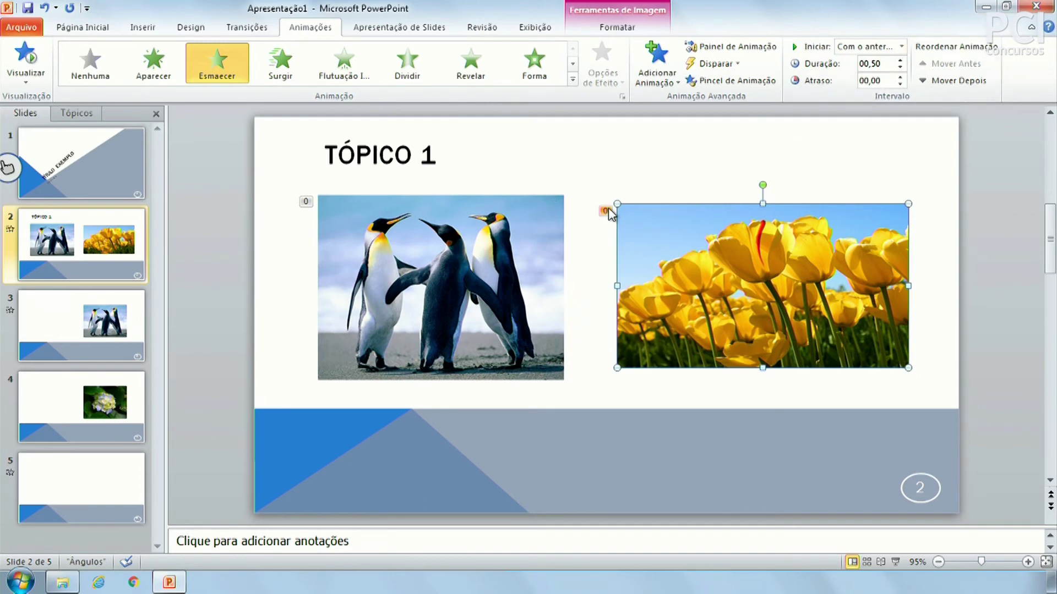
- Switch the penguin picture's Iniciar setting to 'Ao clicar'
left_click(517, 155)
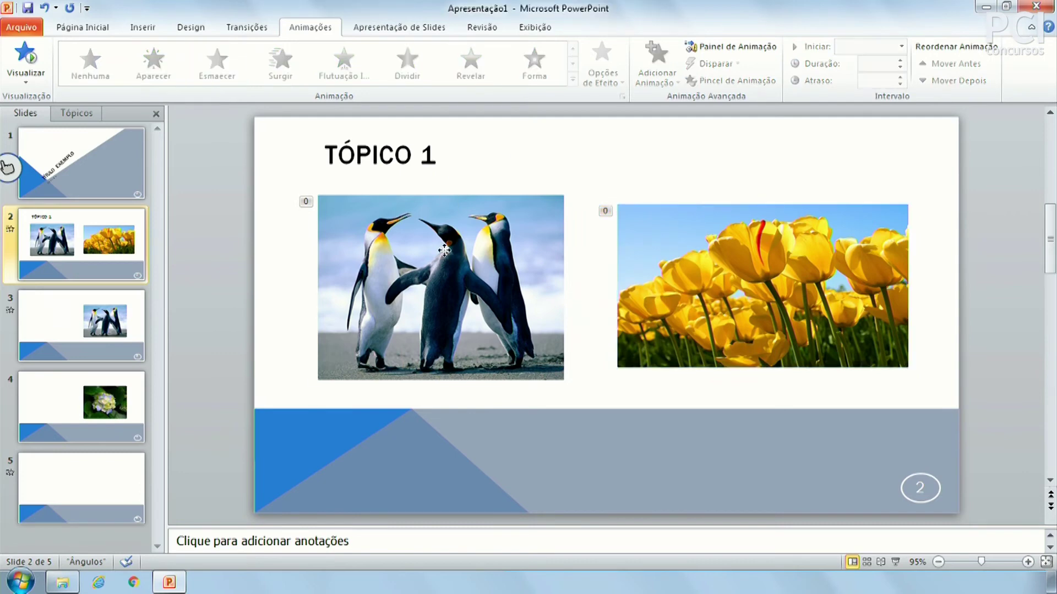
left_click(444, 251)
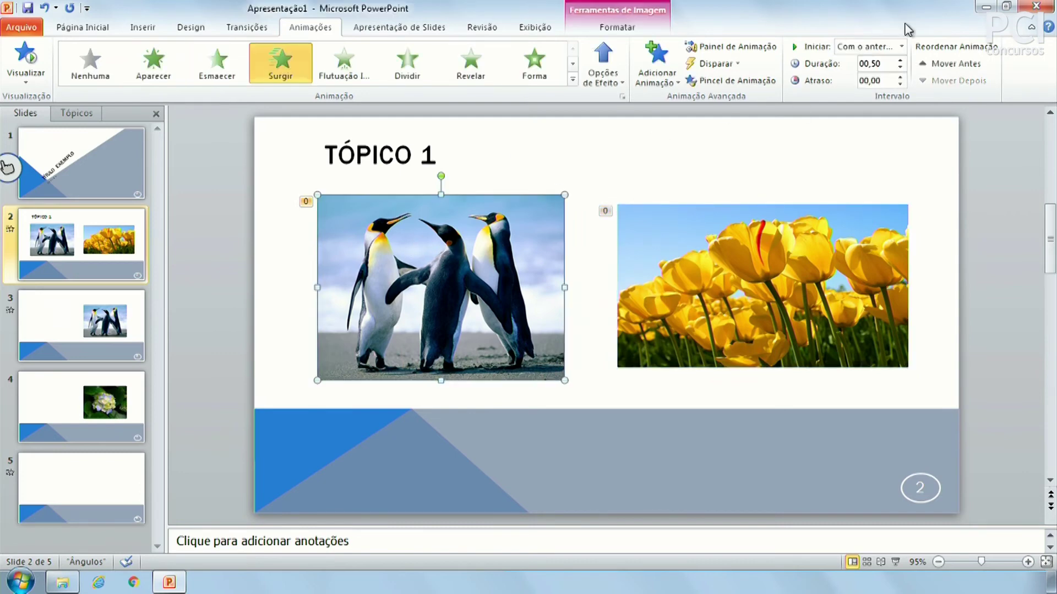
left_click(897, 47)
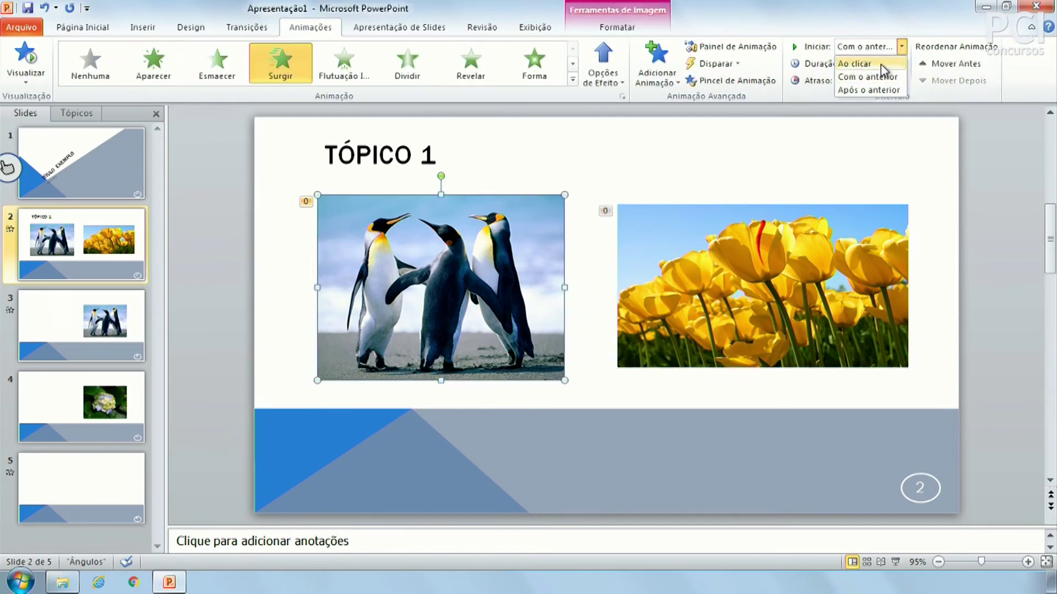
left_click(881, 64)
left_click(499, 169)
left_click(311, 228)
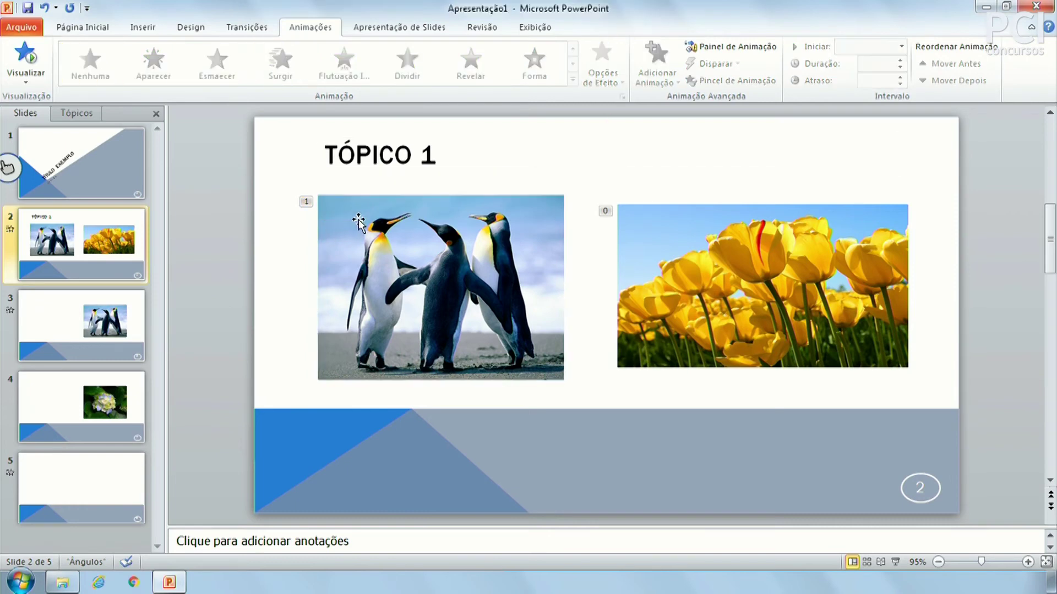
- Select the tulip and penguin pictures in turn to confirm the tulip still starts 'Com o anterior'
left_click(697, 269)
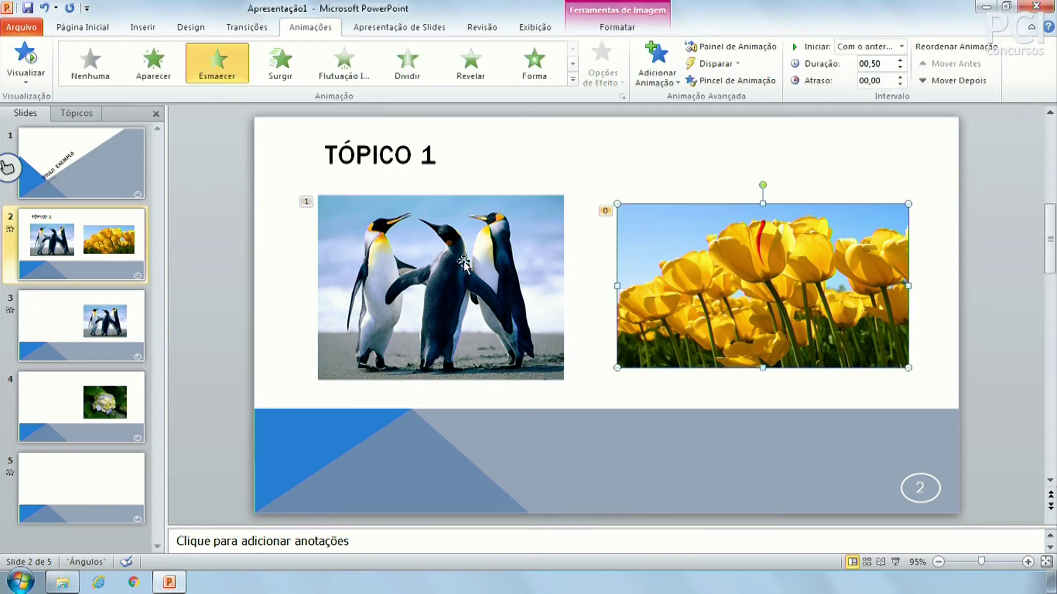
left_click(371, 259)
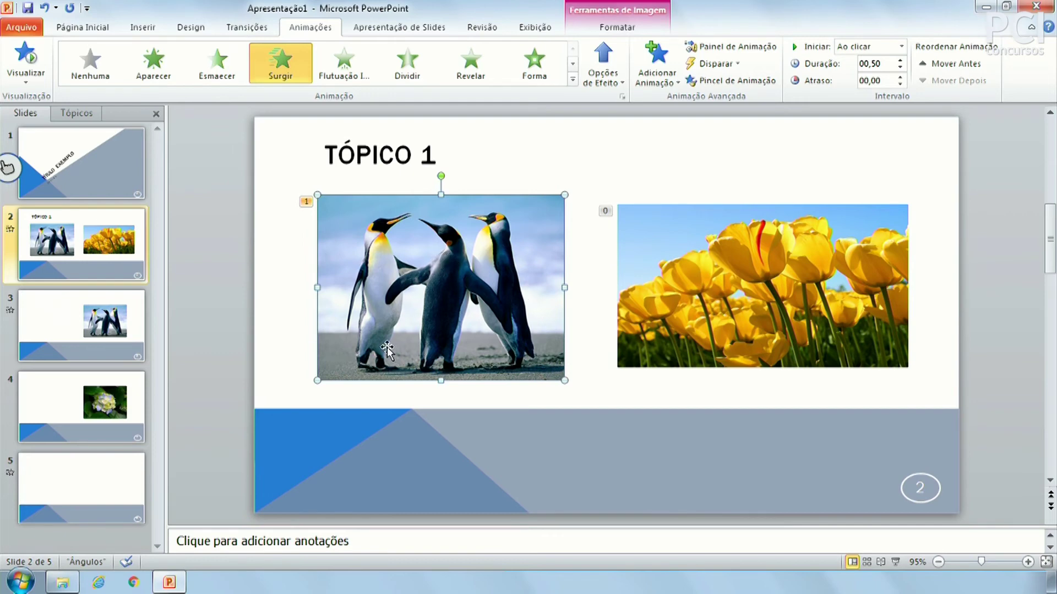
left_click(220, 342)
left_click(529, 308)
left_click(702, 268)
left_click(486, 254)
left_click(670, 230)
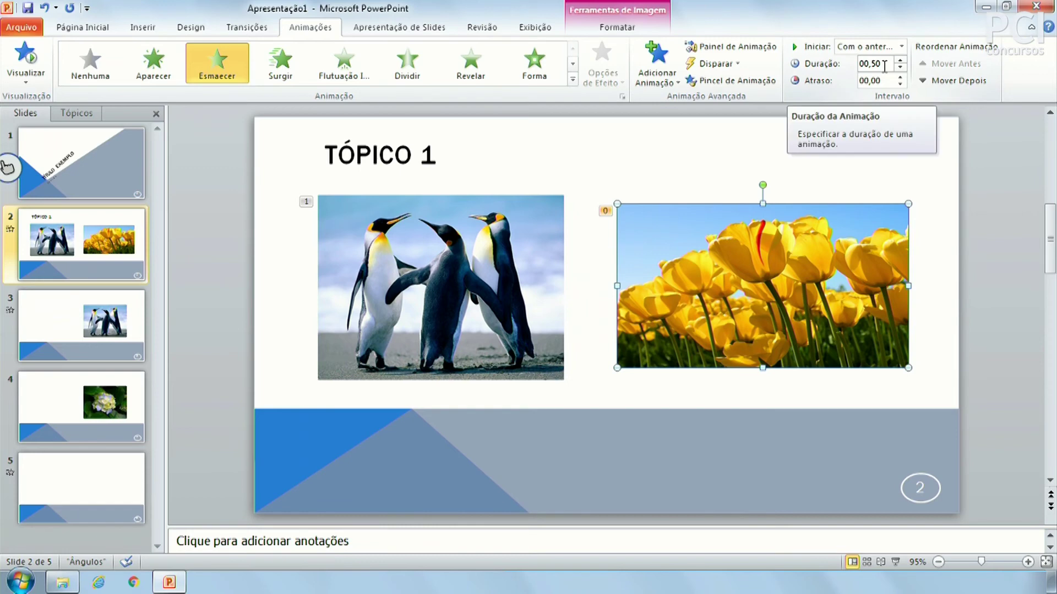
- Show the Apresentação de Slides tab's setup options, then reselect slide 2 in the Slides pane
left_click(381, 32)
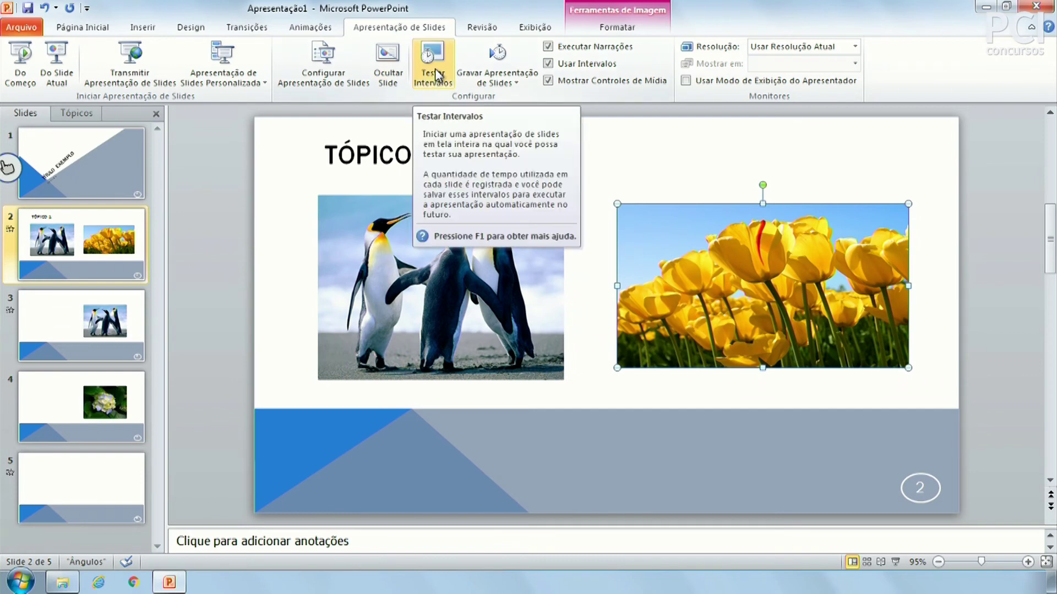
left_click(98, 160)
left_click(111, 173)
left_click(109, 220)
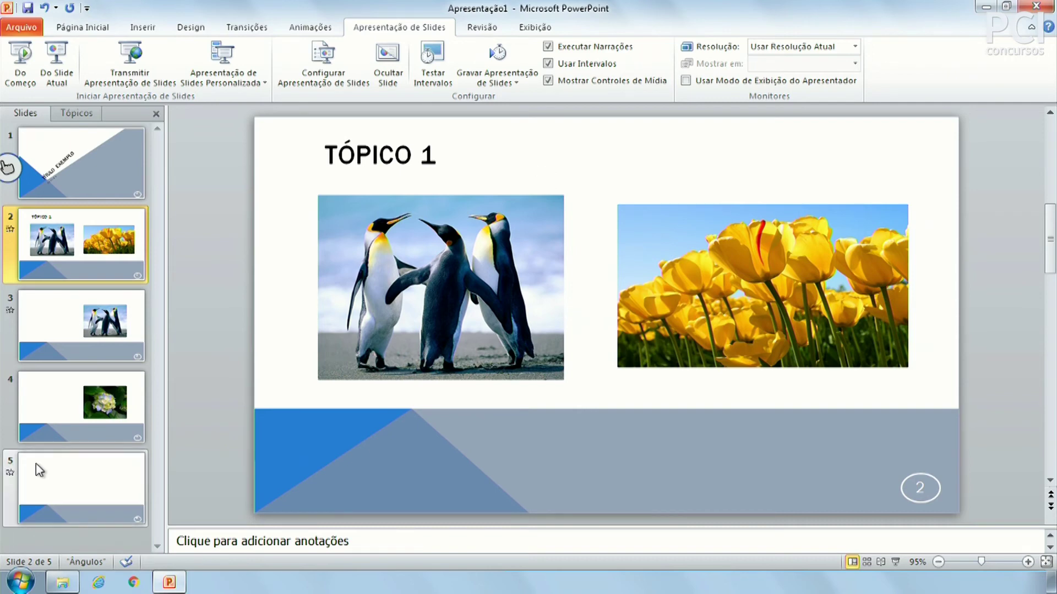
- Flick through thumbnails 1–3, settle on slide 2 TÓPICO 1, then start the show from slide 1
left_click(122, 185)
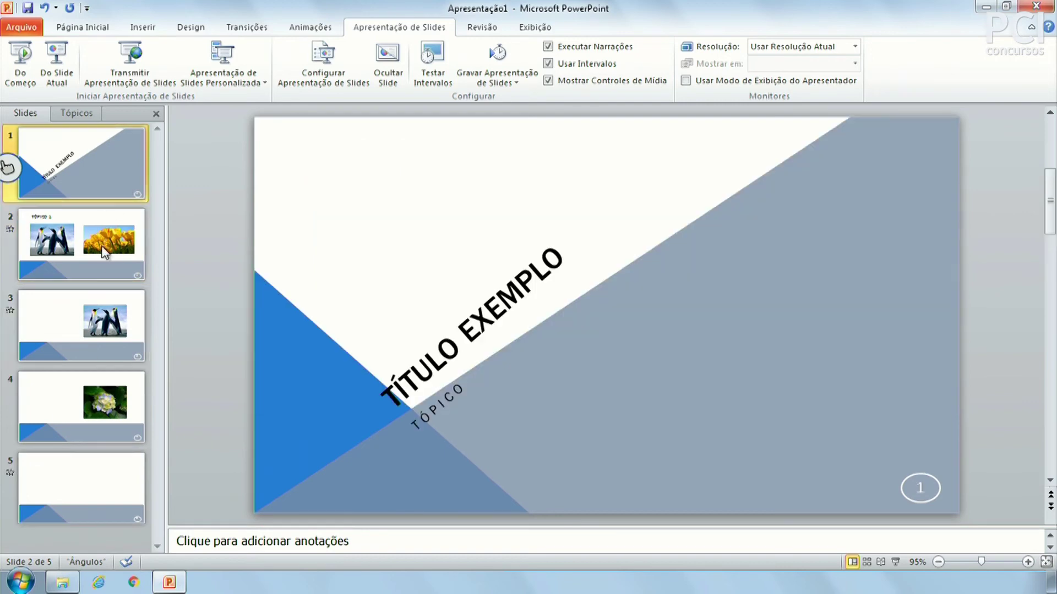
left_click(94, 276)
left_click(112, 180)
left_click(102, 226)
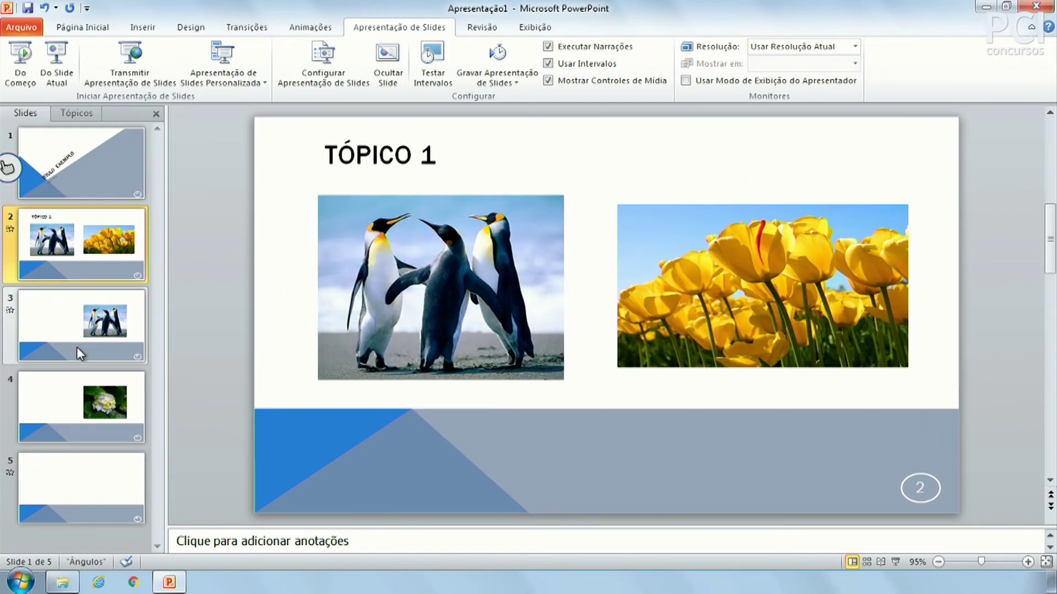
left_click(78, 352)
left_click(95, 485)
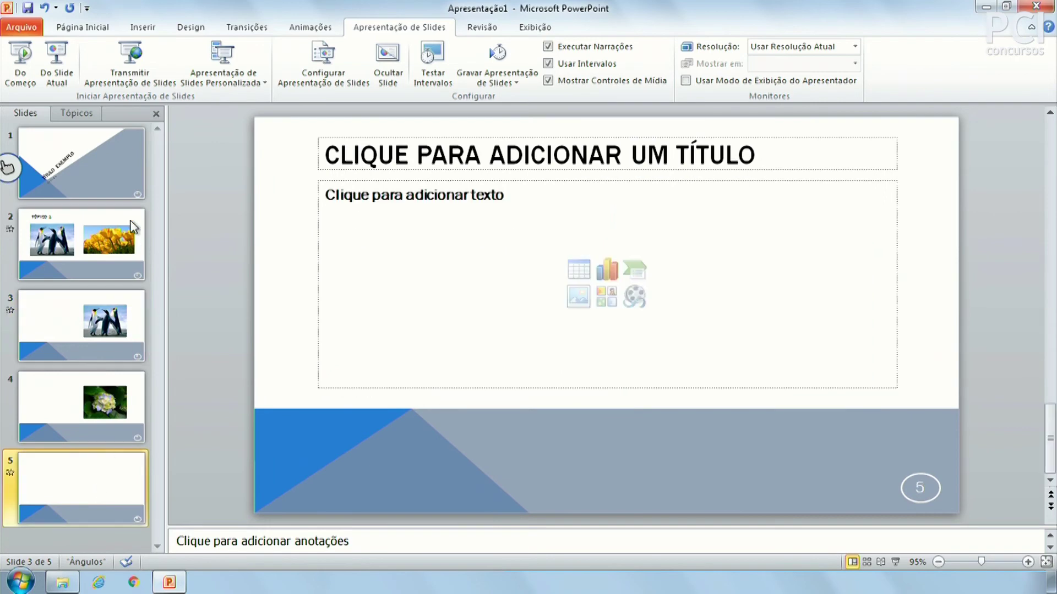
left_click(48, 250)
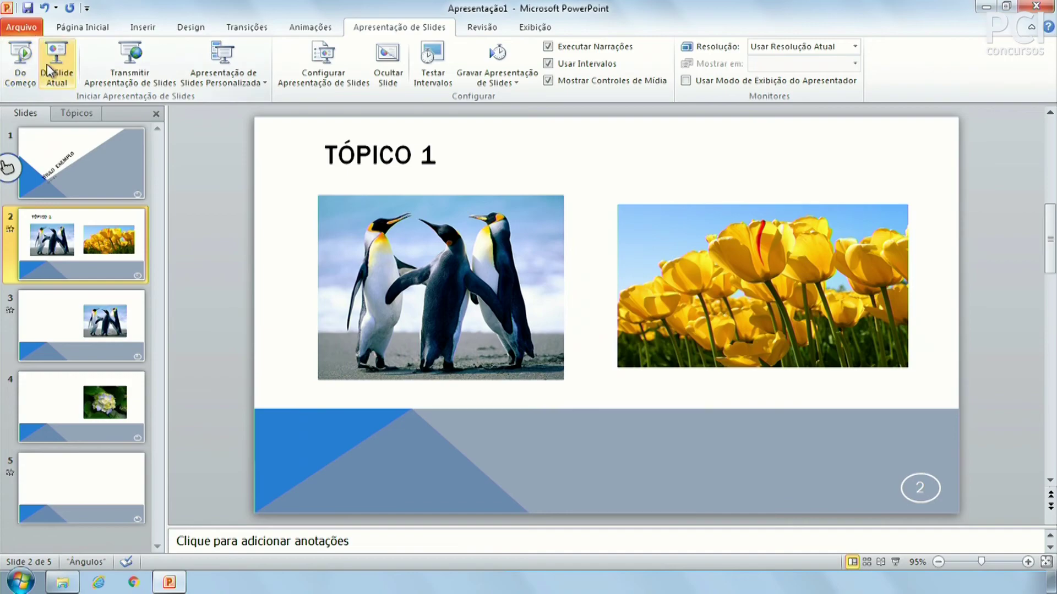
left_click(28, 76)
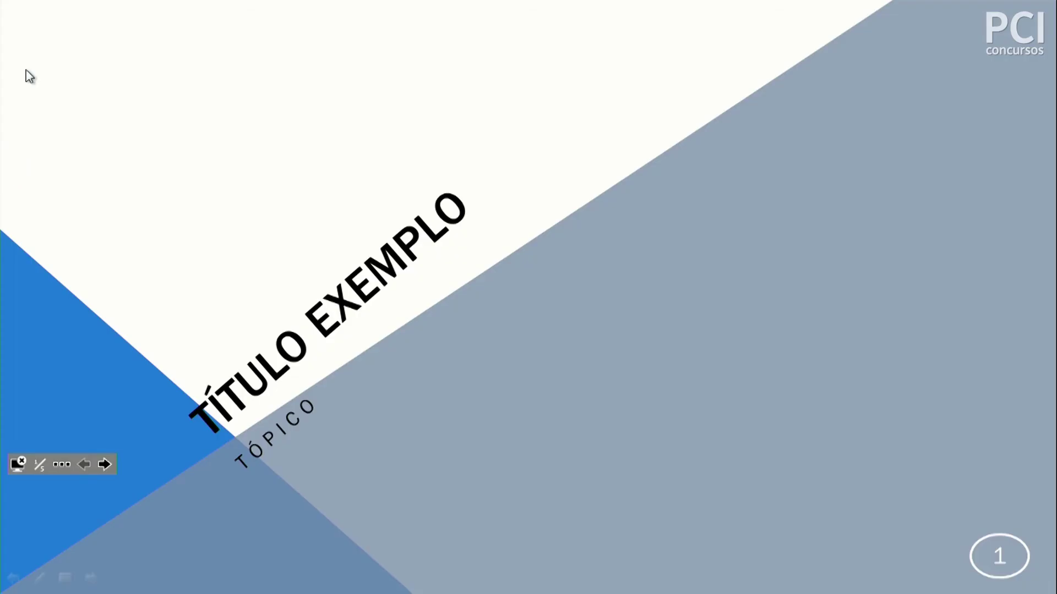
- Run the slide show from the beginning, advance to slide 2, and end it
key("Escape")
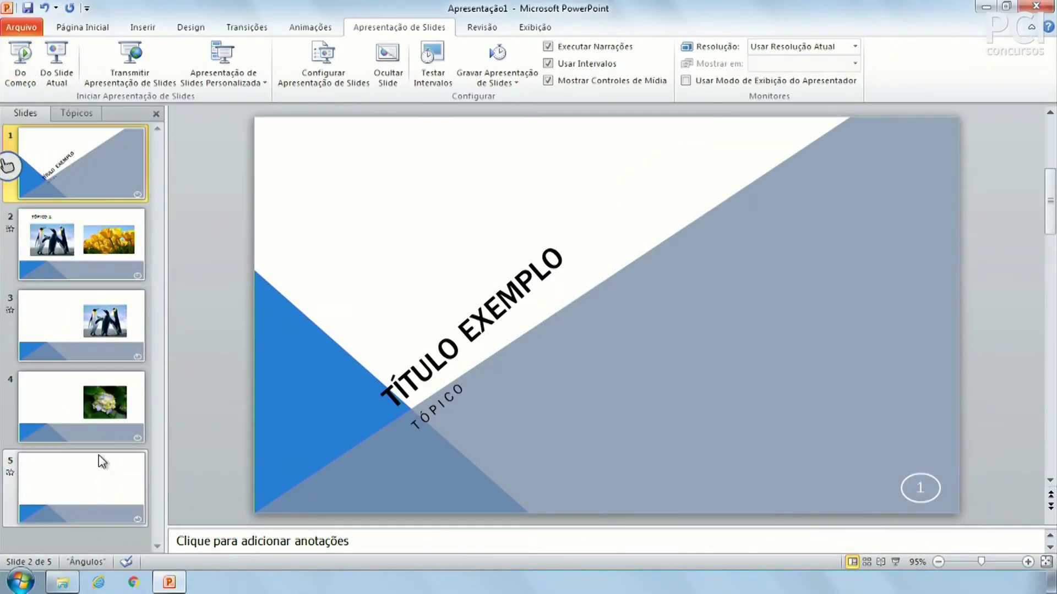
left_click(116, 434)
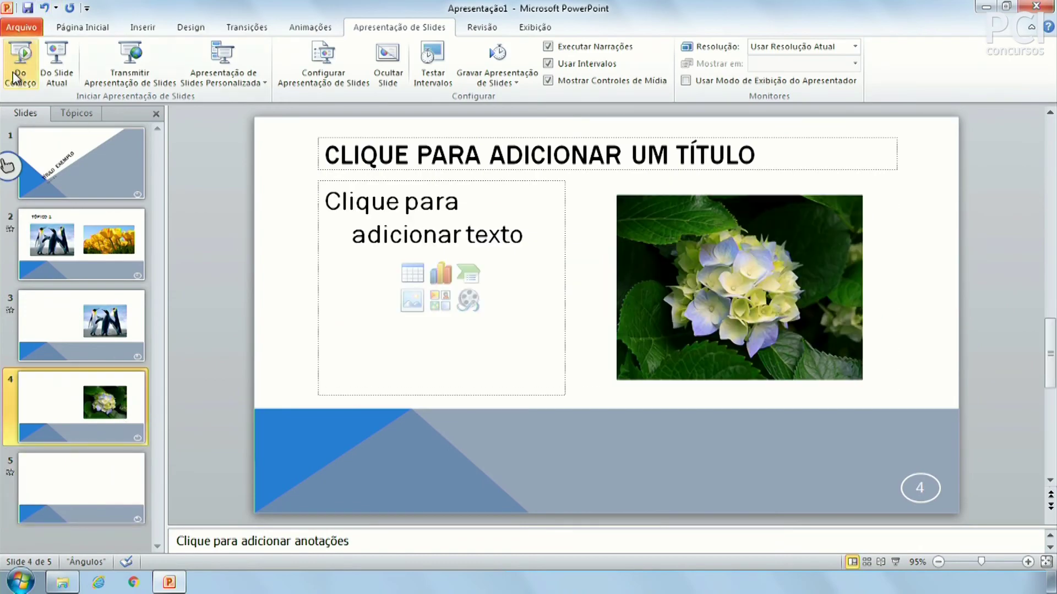
left_click(21, 61)
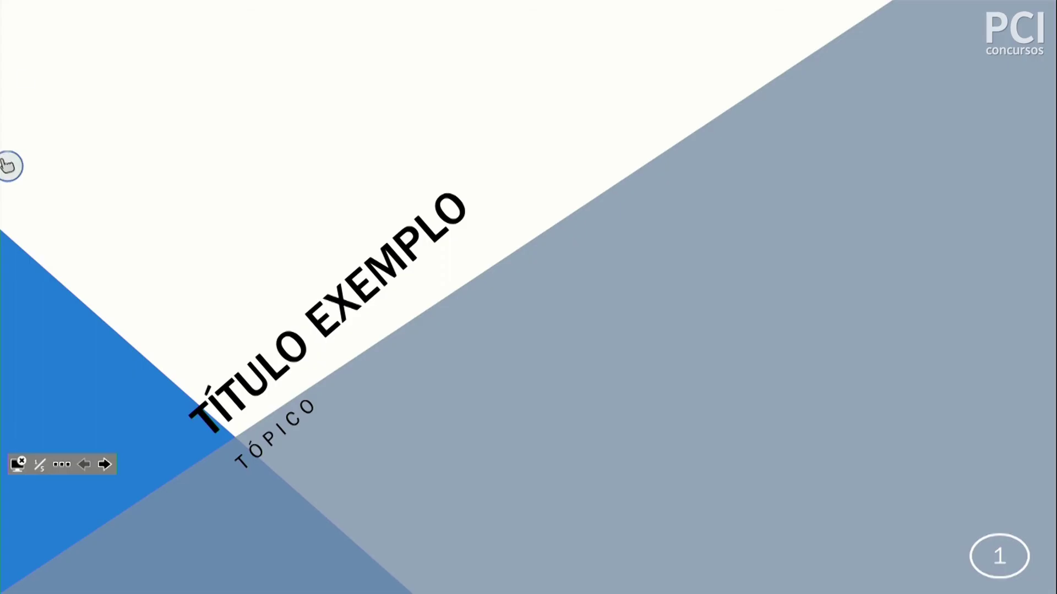
left_click(21, 73)
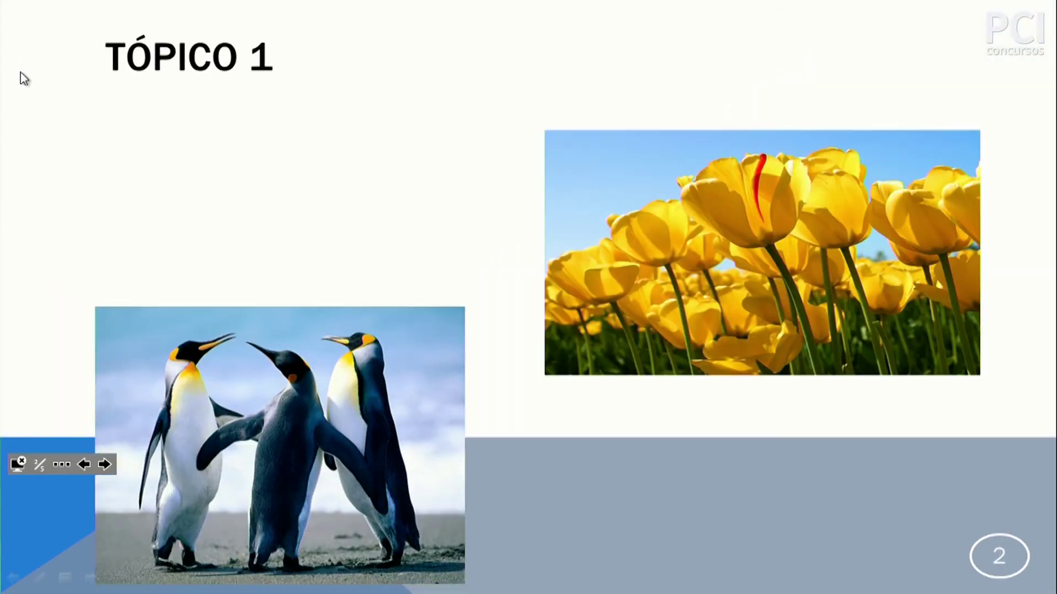
key("Escape")
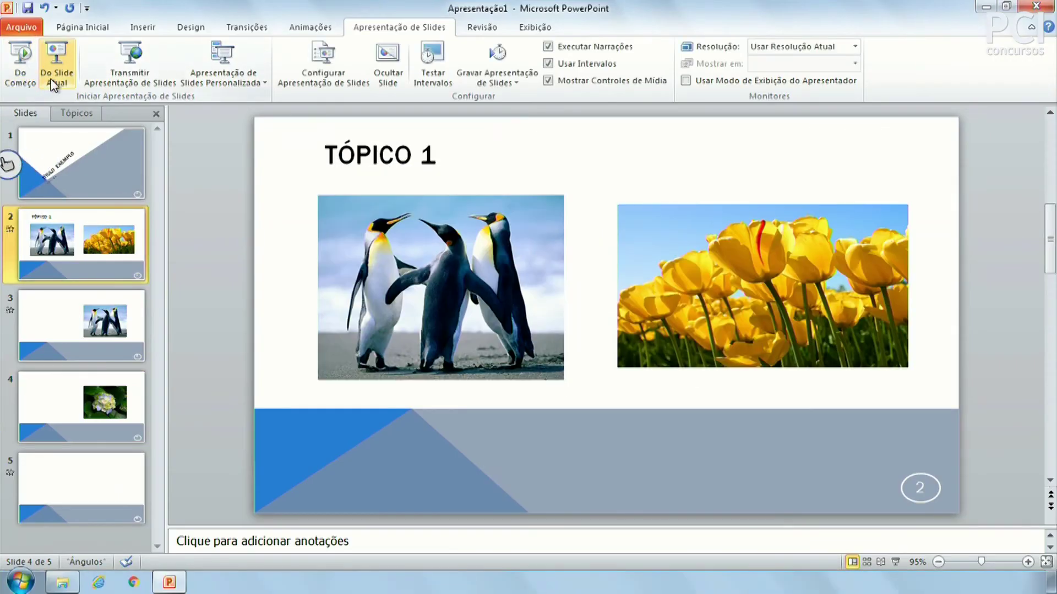
- Select slide 5 and run the show from it twice, returning to normal view each time
left_click(124, 345)
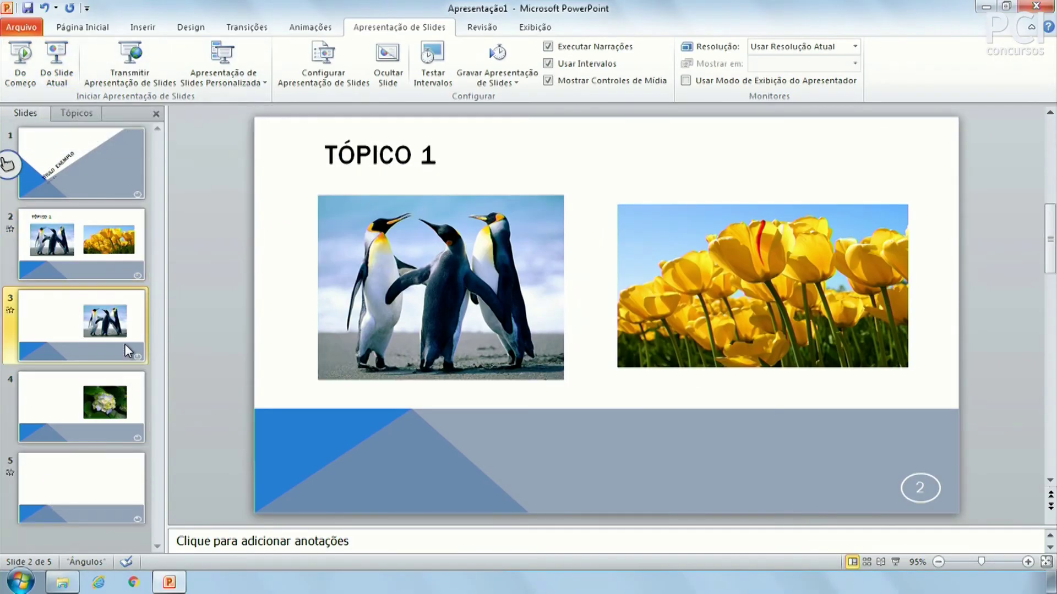
left_click(104, 164)
left_click(70, 352)
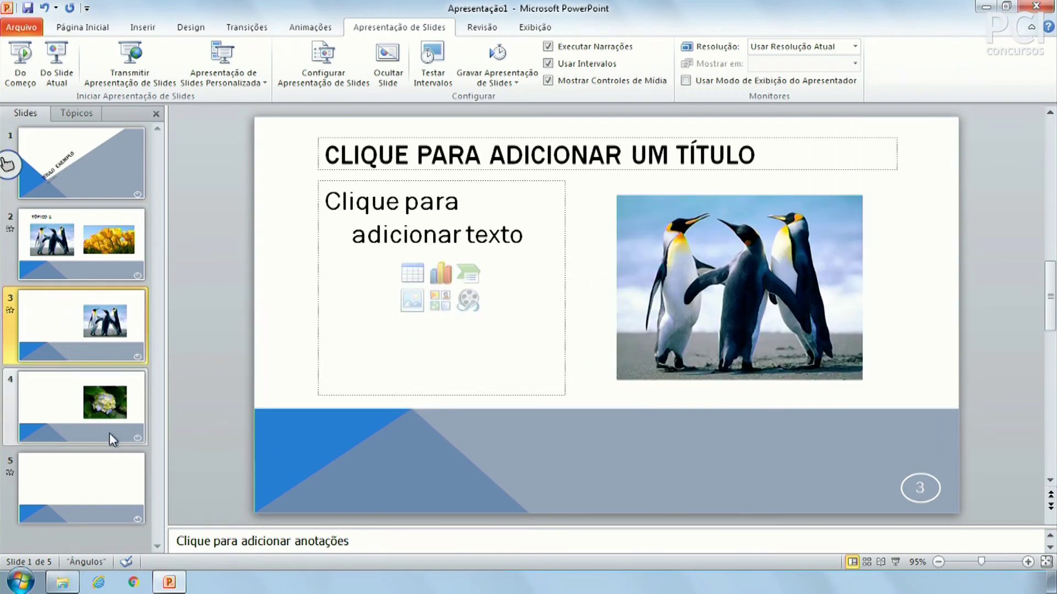
left_click(122, 496)
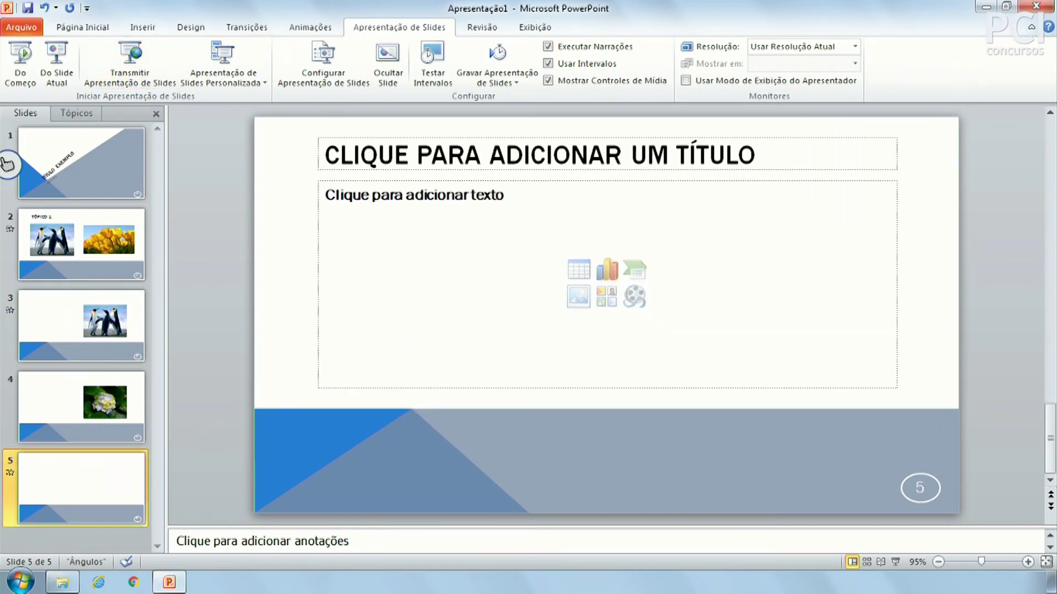
left_click(896, 561)
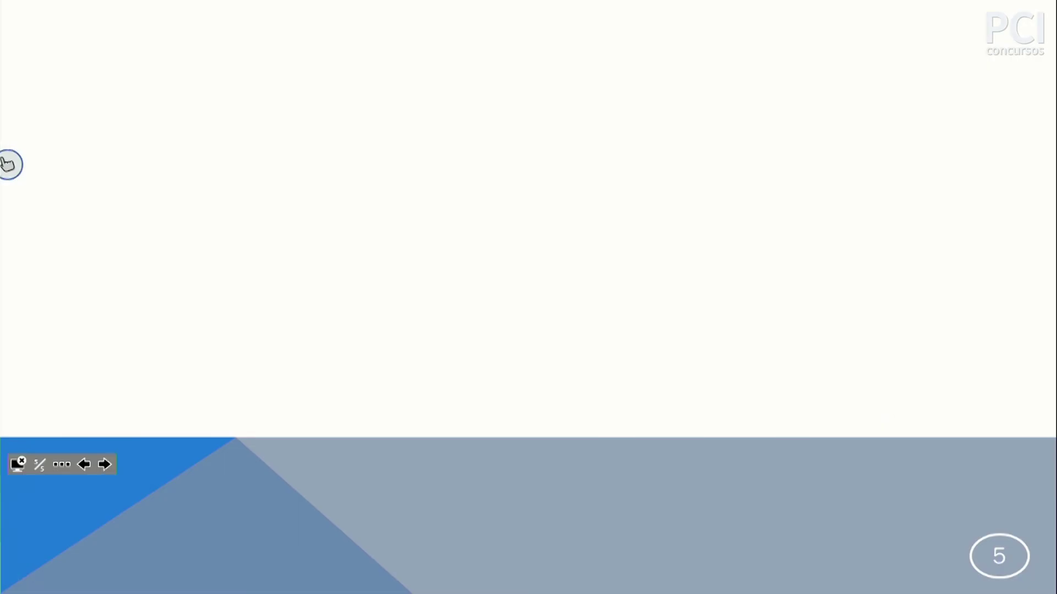
key("Right")
key("Left")
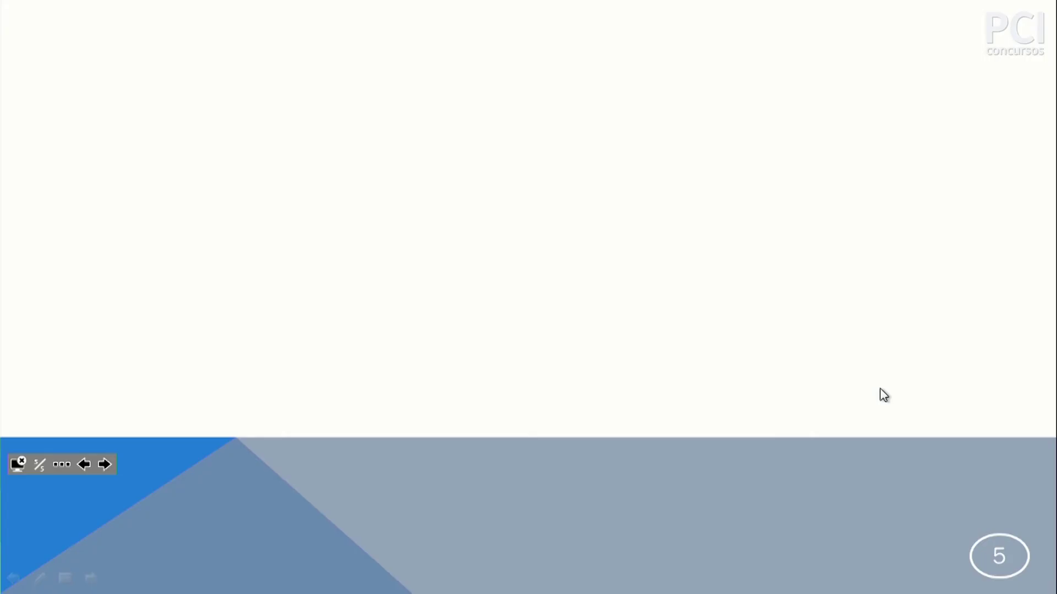
key("Escape")
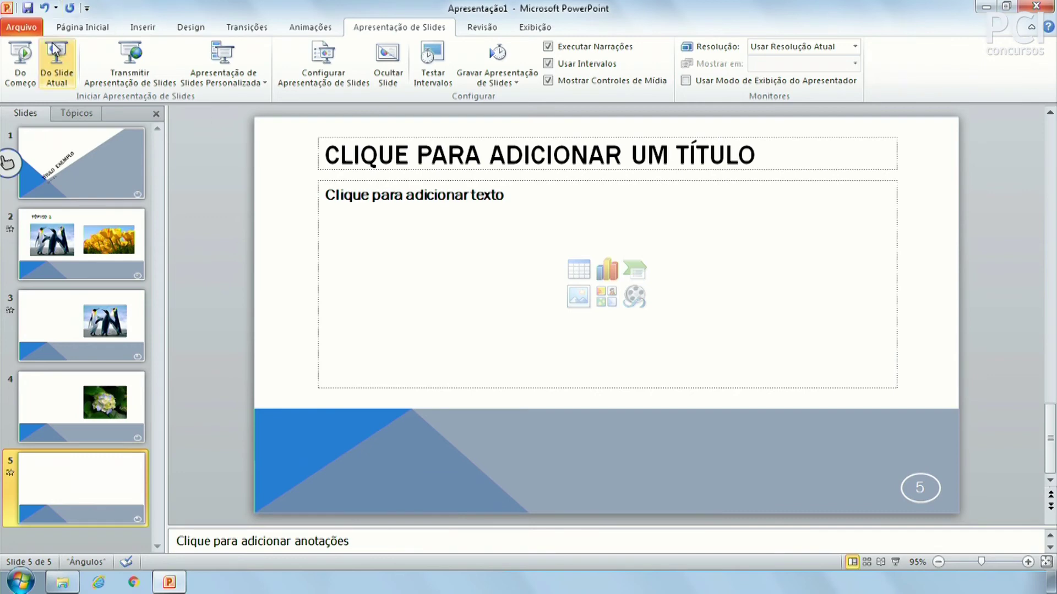
left_click(894, 562)
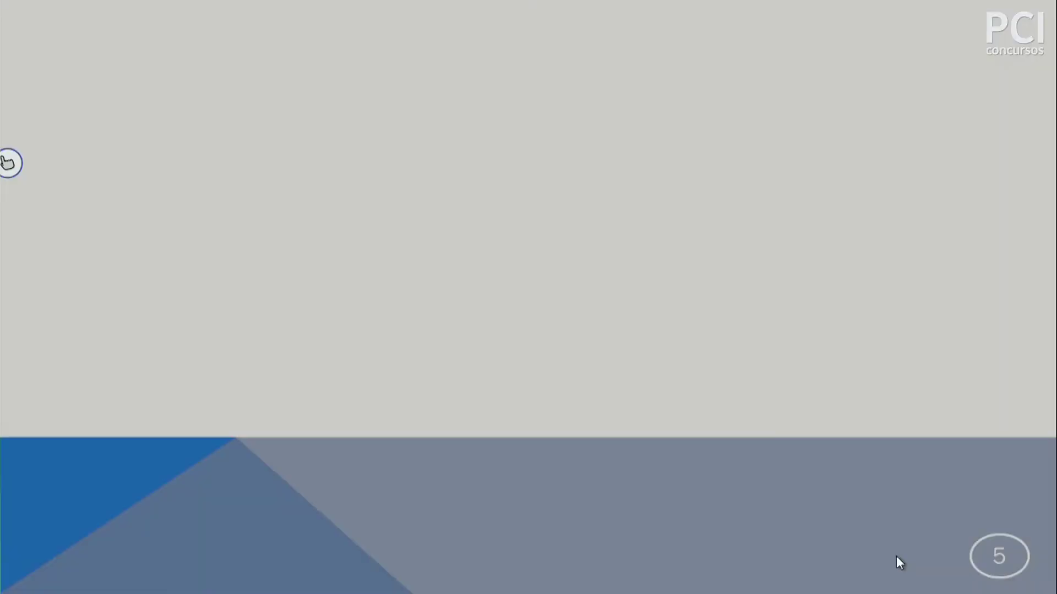
key("Escape")
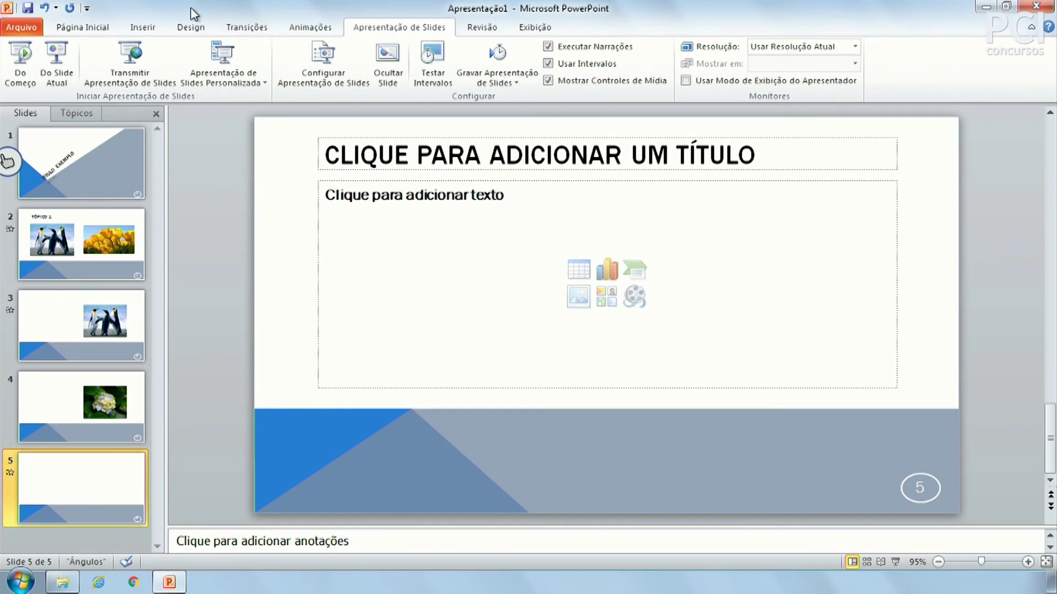
left_click(241, 78)
left_click(242, 77)
left_click(256, 83)
left_click(263, 100)
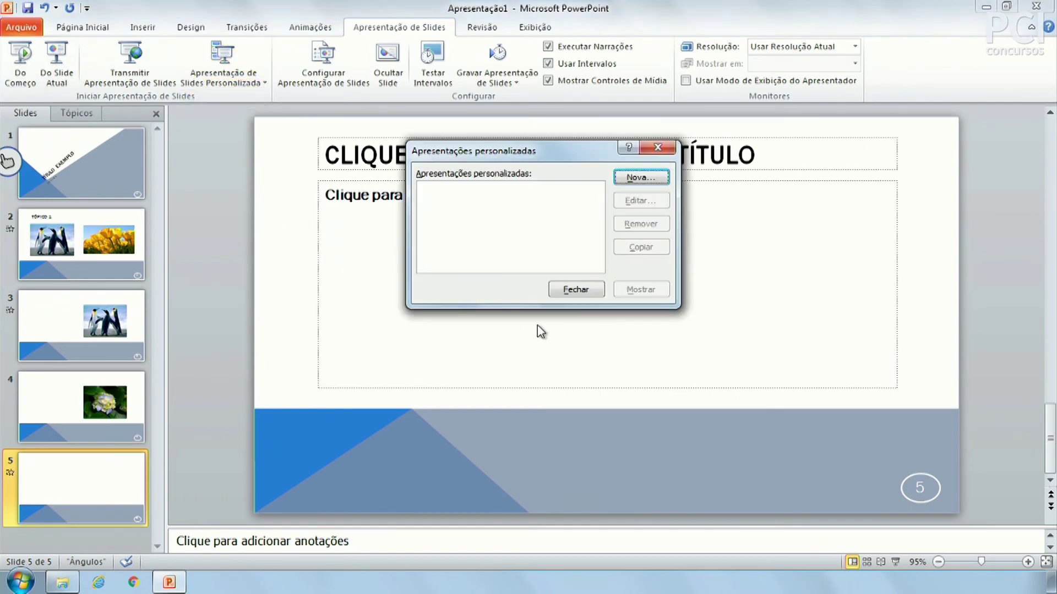
left_click(641, 176)
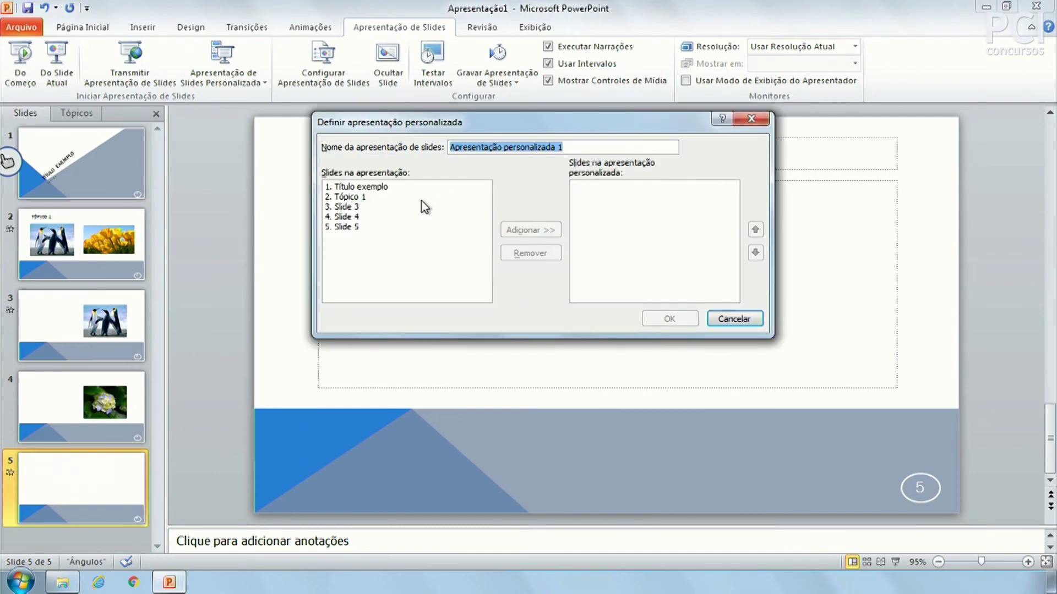
left_click(388, 187)
left_click(352, 206)
left_click(385, 227)
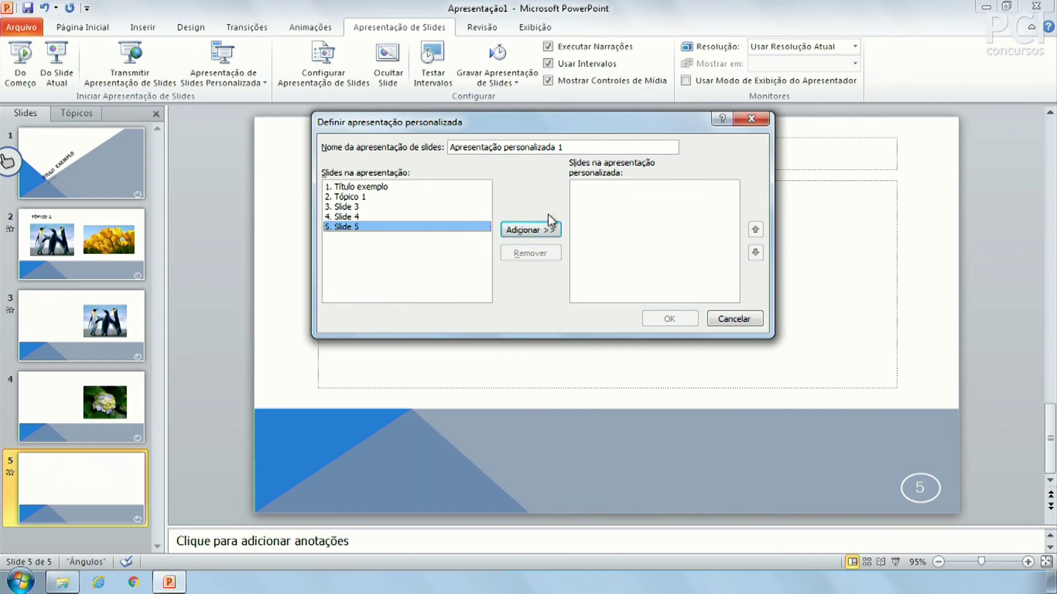
left_click(631, 222)
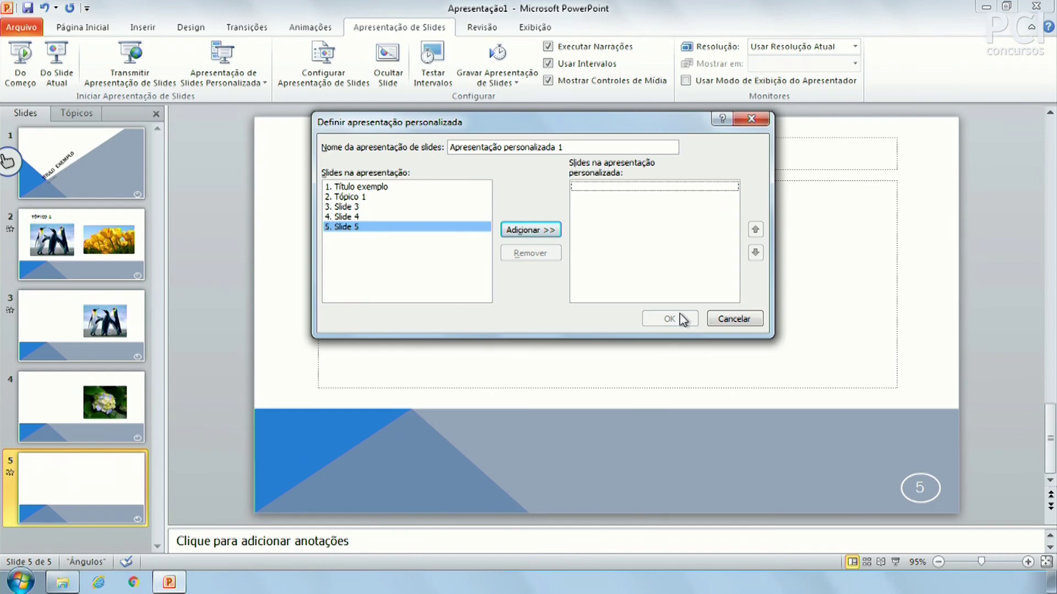
key("Escape")
key("Escape")
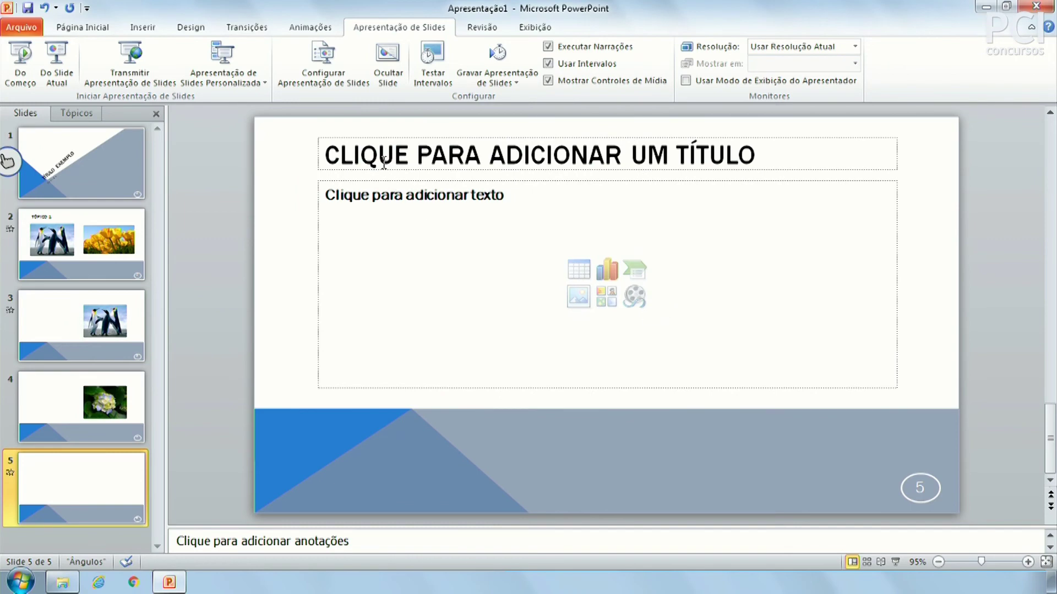
left_click(324, 62)
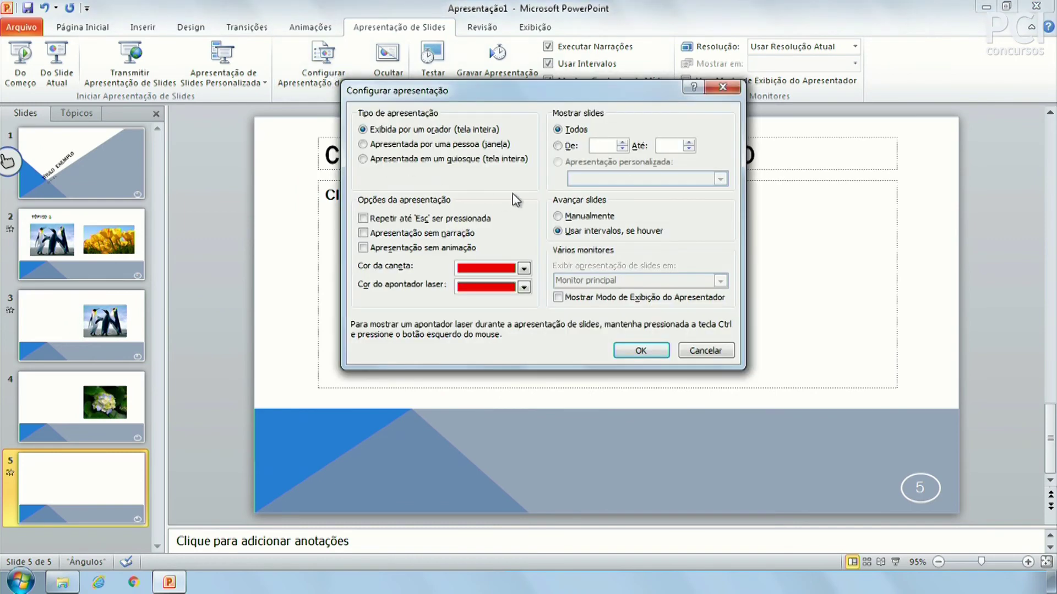
- Move the Configurar apresentação dialog lower and tick then untick 'Show without animation'
left_click_drag(526, 88, 521, 141)
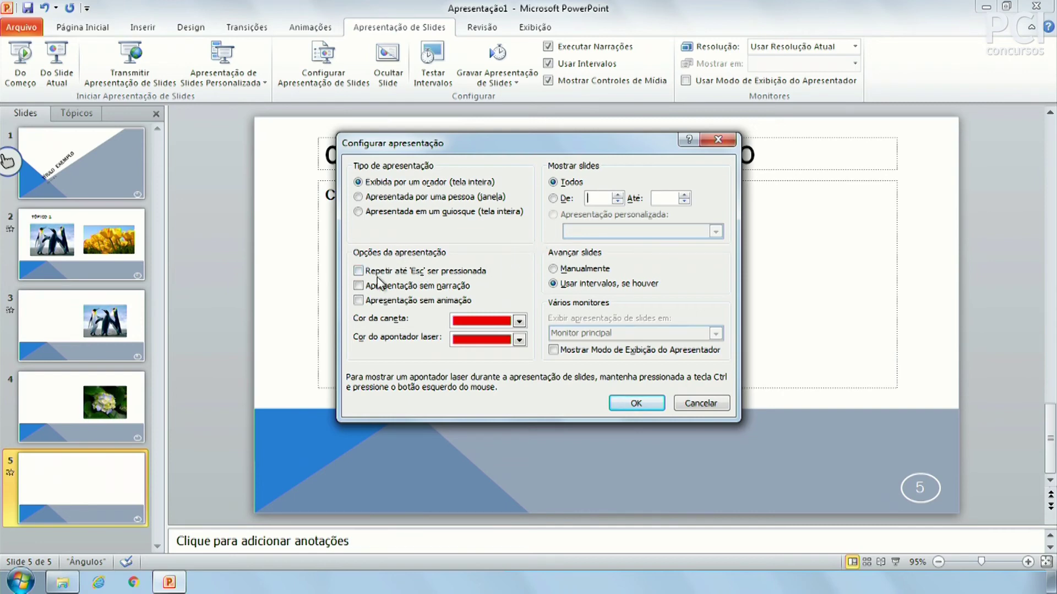
left_click(393, 272)
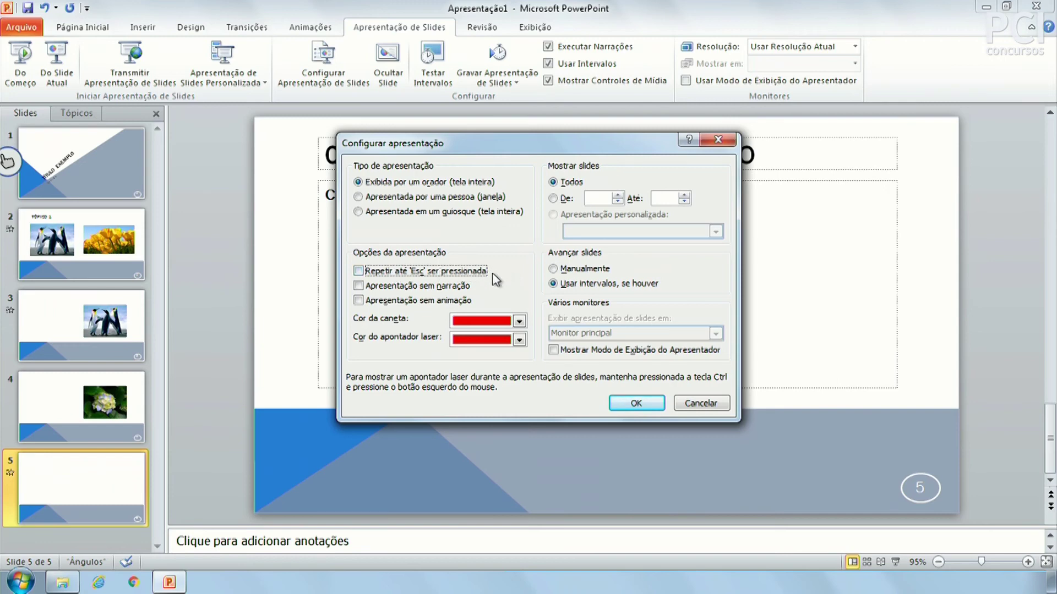
left_click(441, 302)
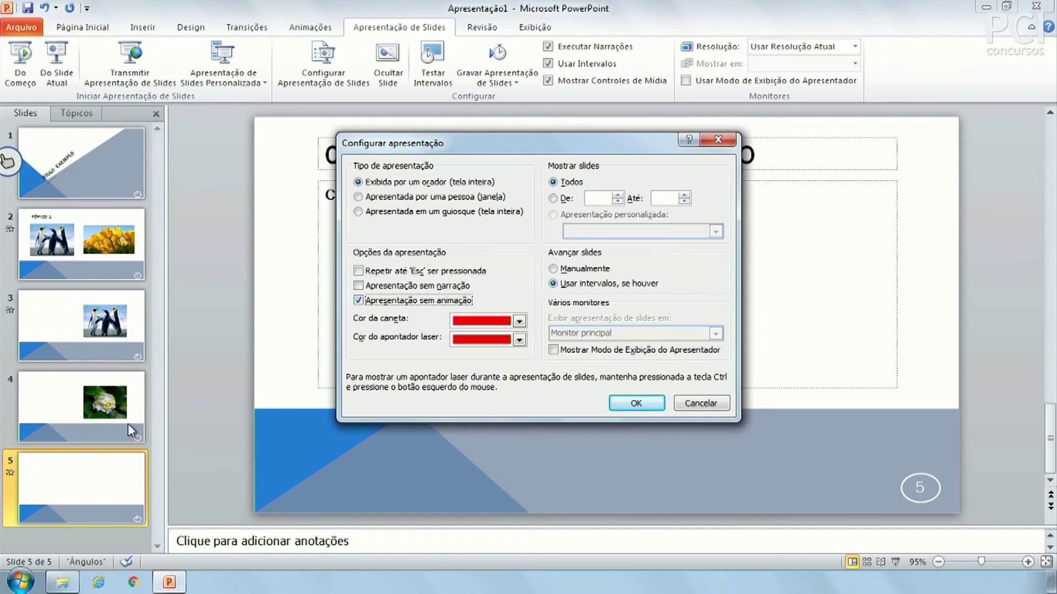
left_click(438, 302)
- Toggle slide advance between manual and using timings, then cancel the setup dialog
left_click(583, 269)
left_click(602, 283)
left_click(599, 270)
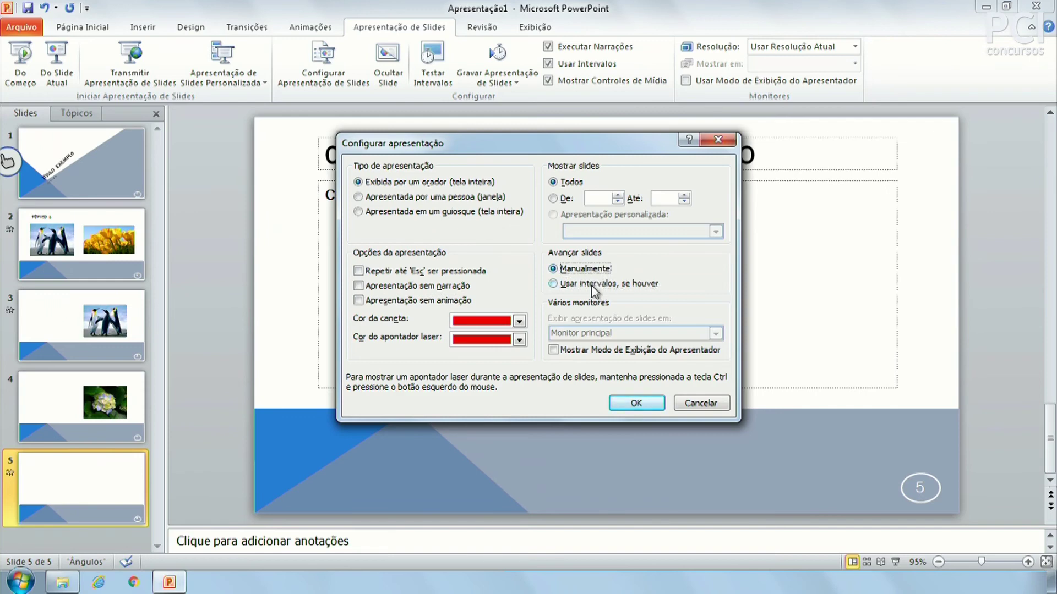
left_click(592, 285)
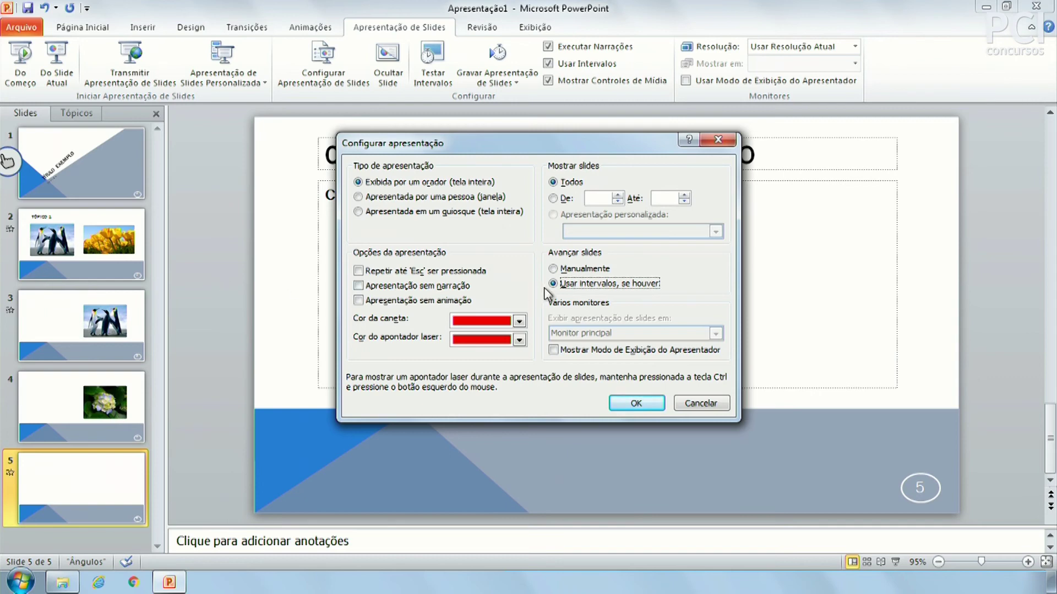
left_click(599, 268)
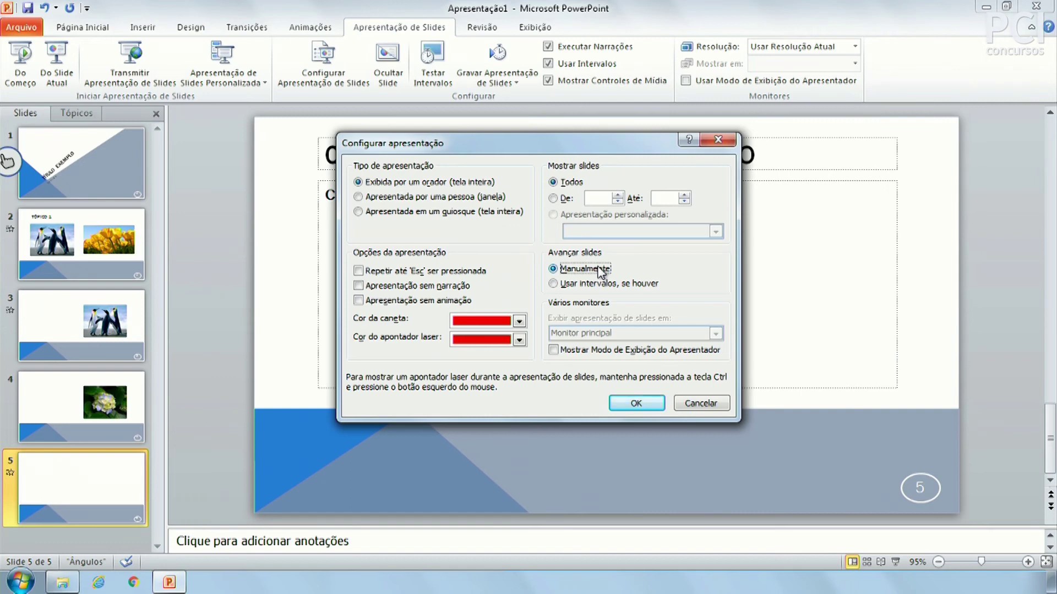
left_click(582, 287)
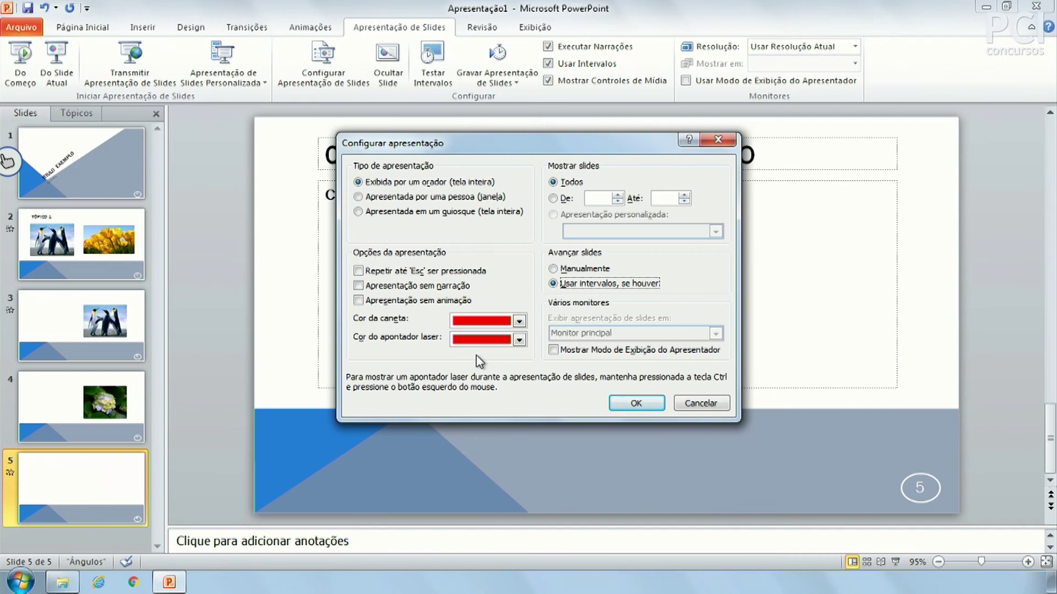
left_click(695, 408)
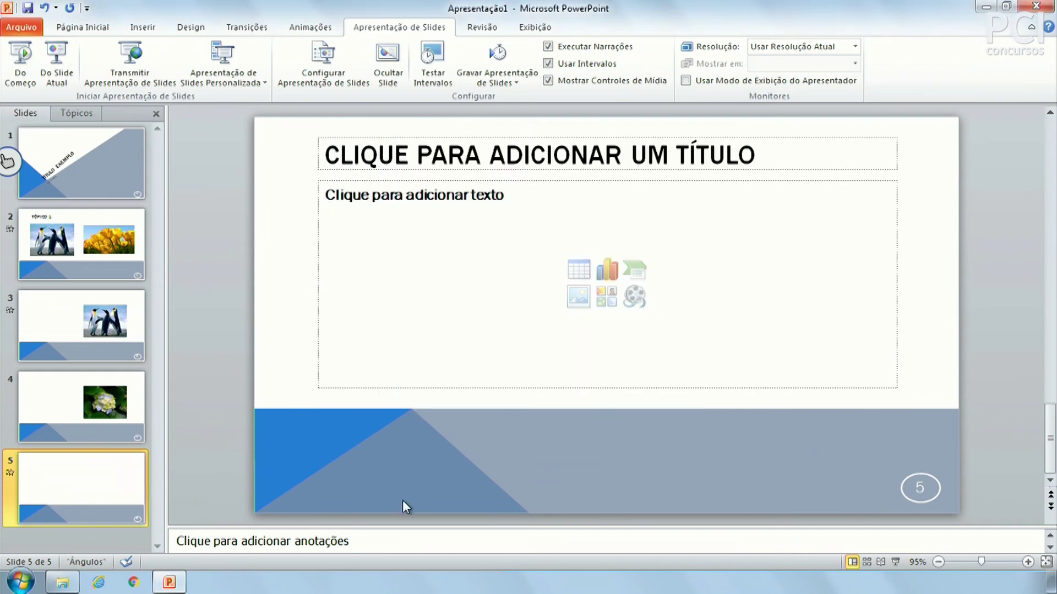
- Type the speaker note 'Comentar sobre...' for slide 5 and open the Resolução dropdown
left_click(350, 543)
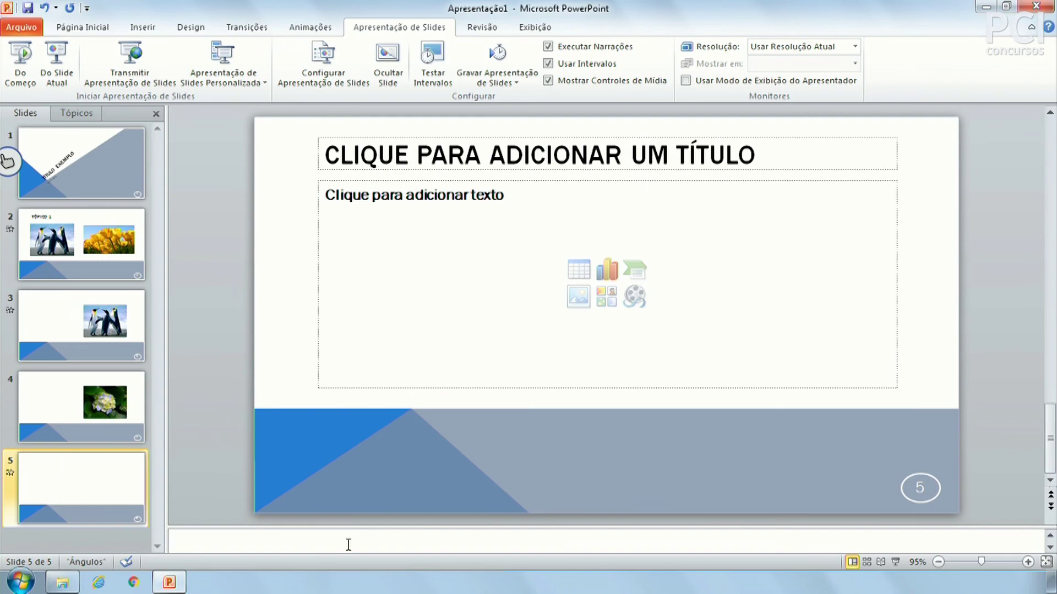
type("Lem")
key("BackSpace")
key("BackSpace")
key("BackSpace")
type("Comentar sobre...")
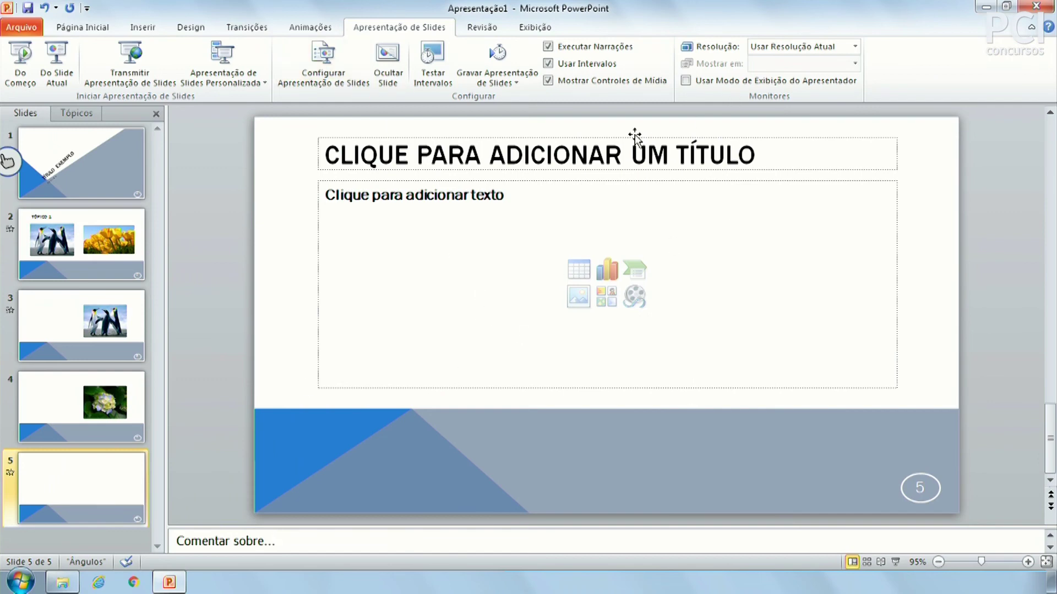
left_click(855, 47)
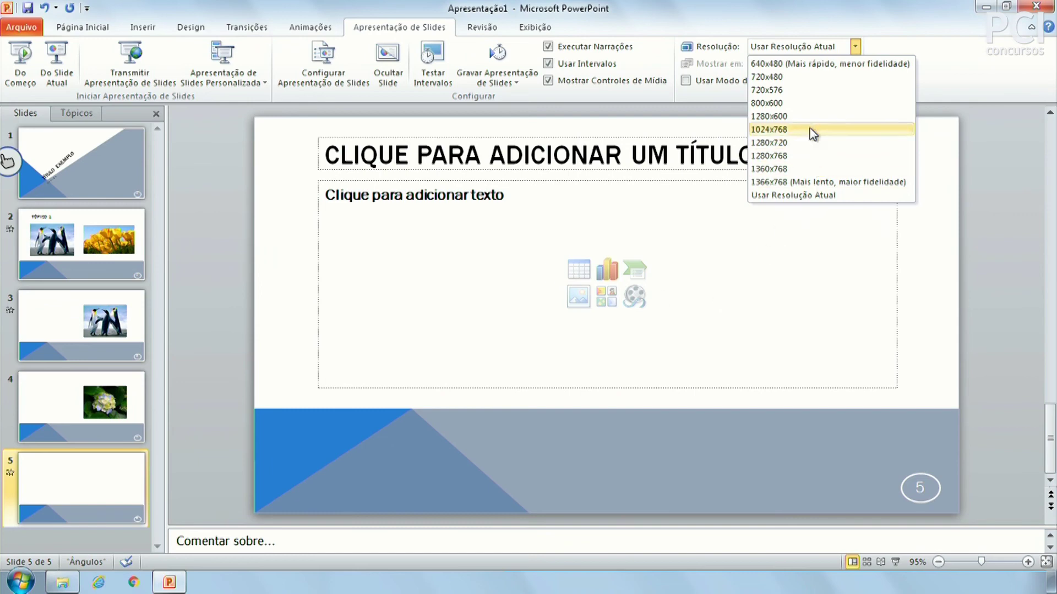
- Dismiss the Resolução list keeping Usar Resolução Atual, then switch to the Revisão tab
left_click(662, 255)
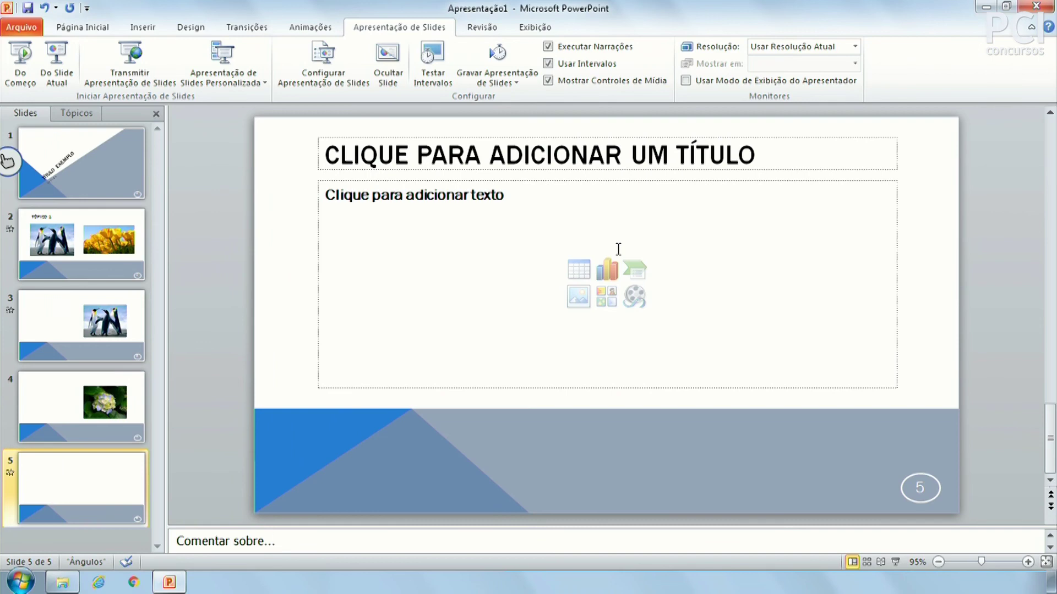
left_click(483, 28)
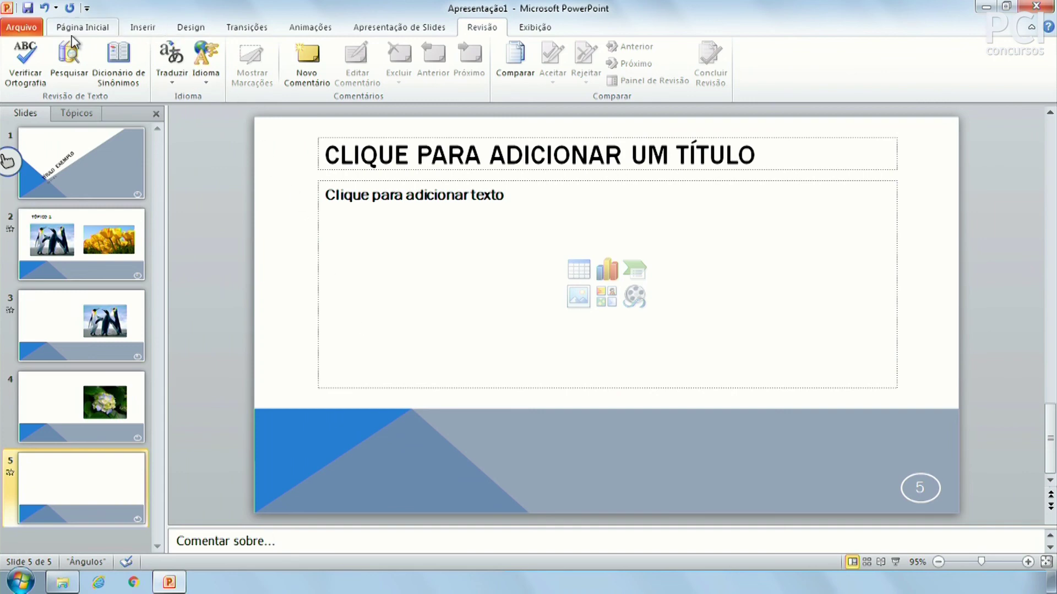
left_click(65, 70)
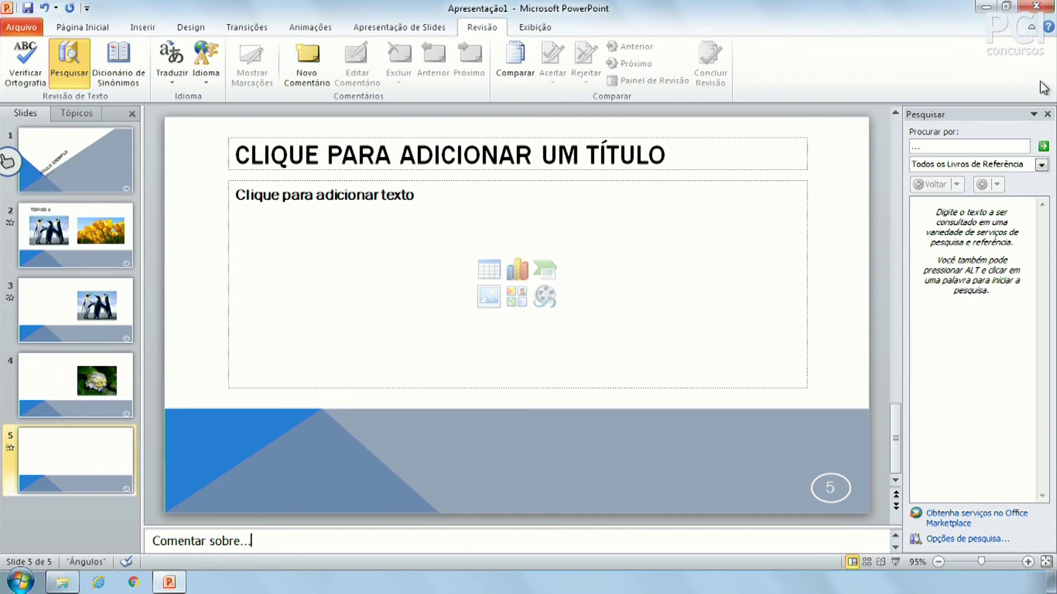
left_click(1047, 114)
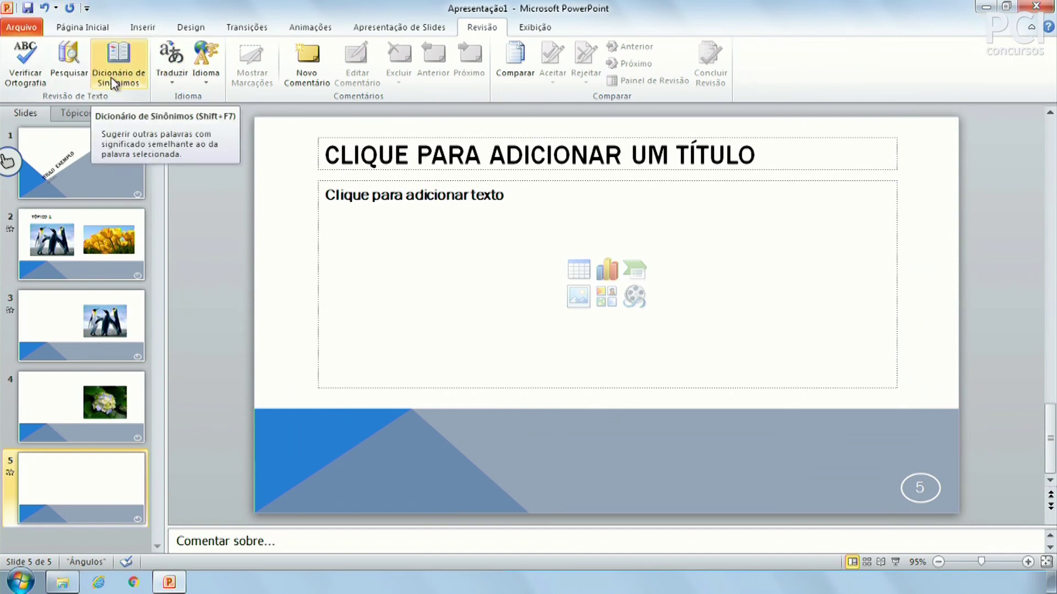
left_click(176, 61)
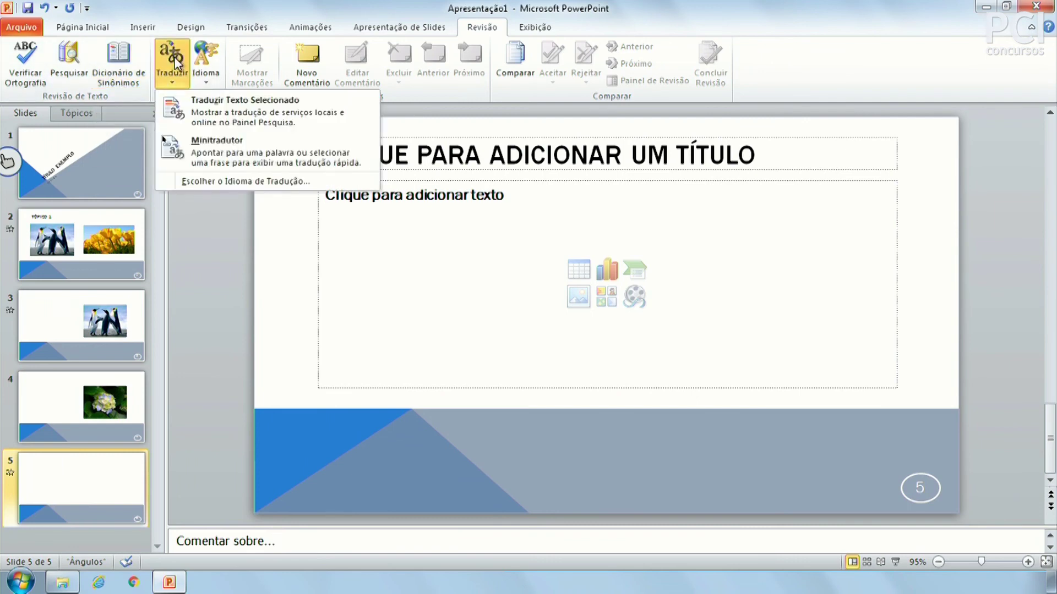
left_click(175, 60)
left_click(207, 65)
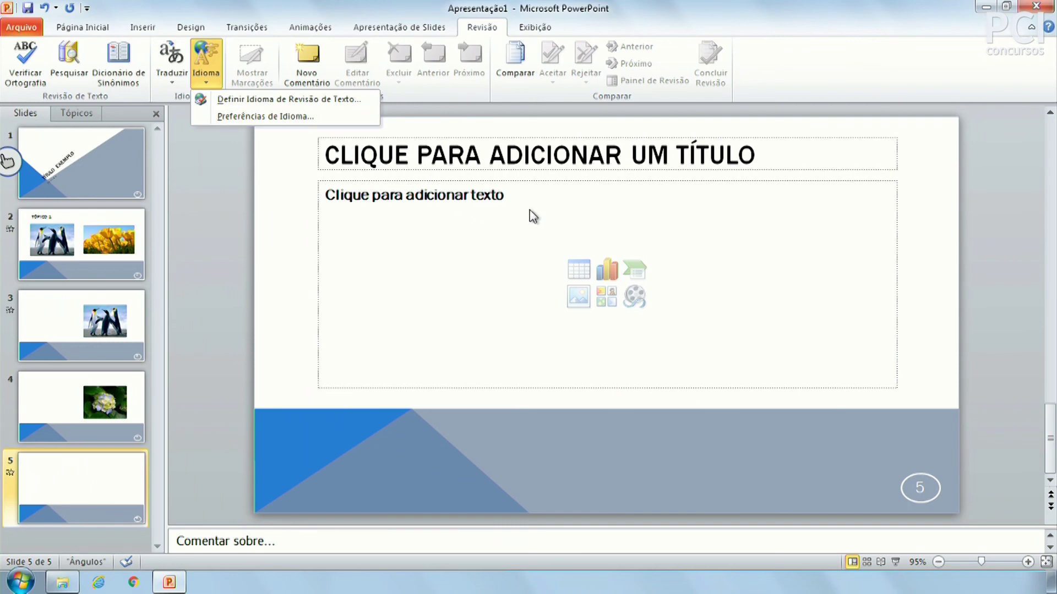
left_click(518, 192)
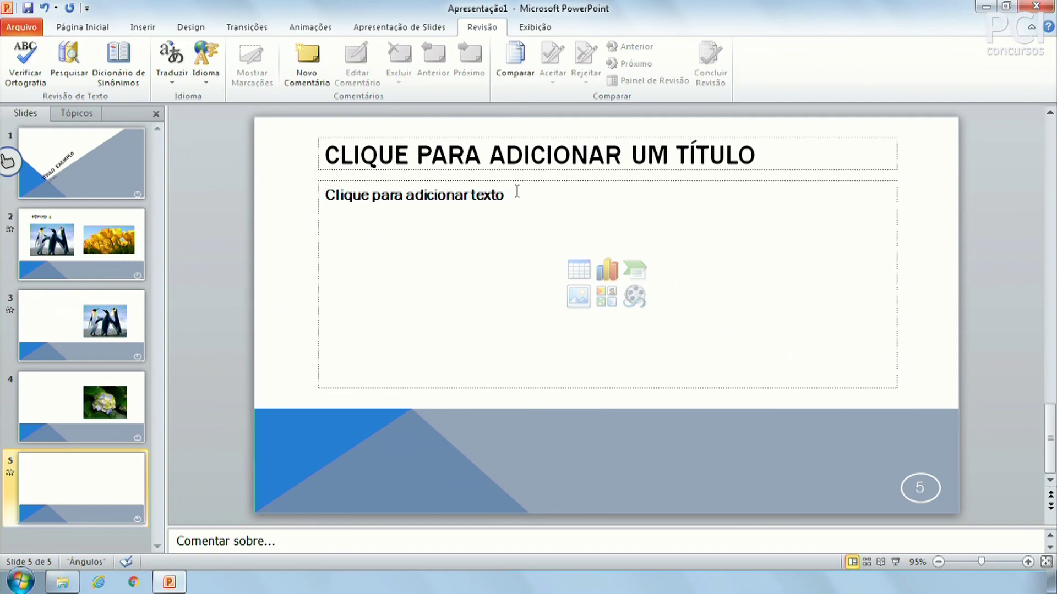
- Add a new comment to slide 5, delete it, then go to the Exibição tab
left_click(306, 57)
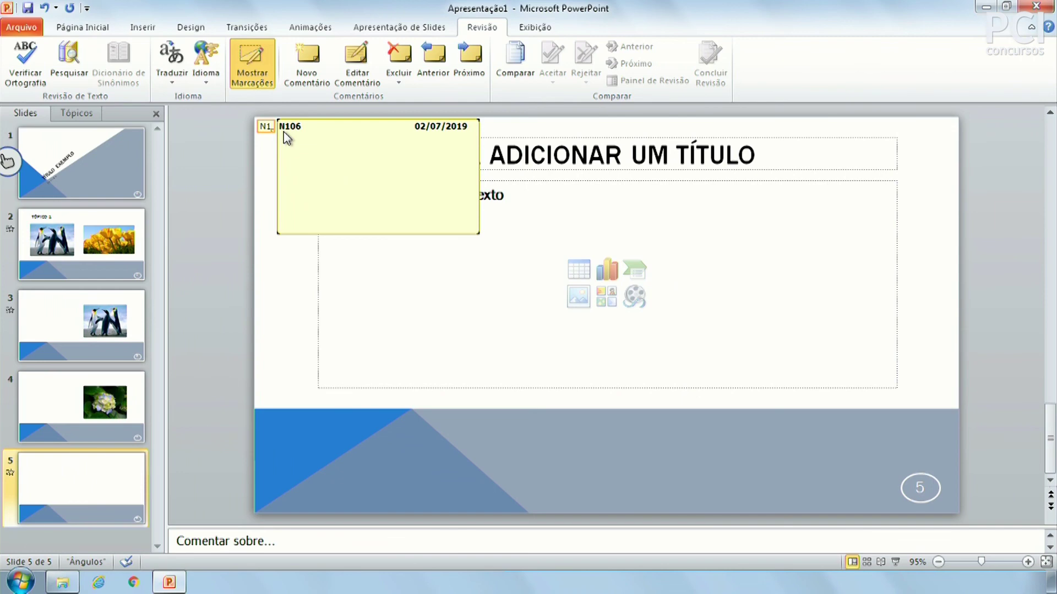
left_click(399, 55)
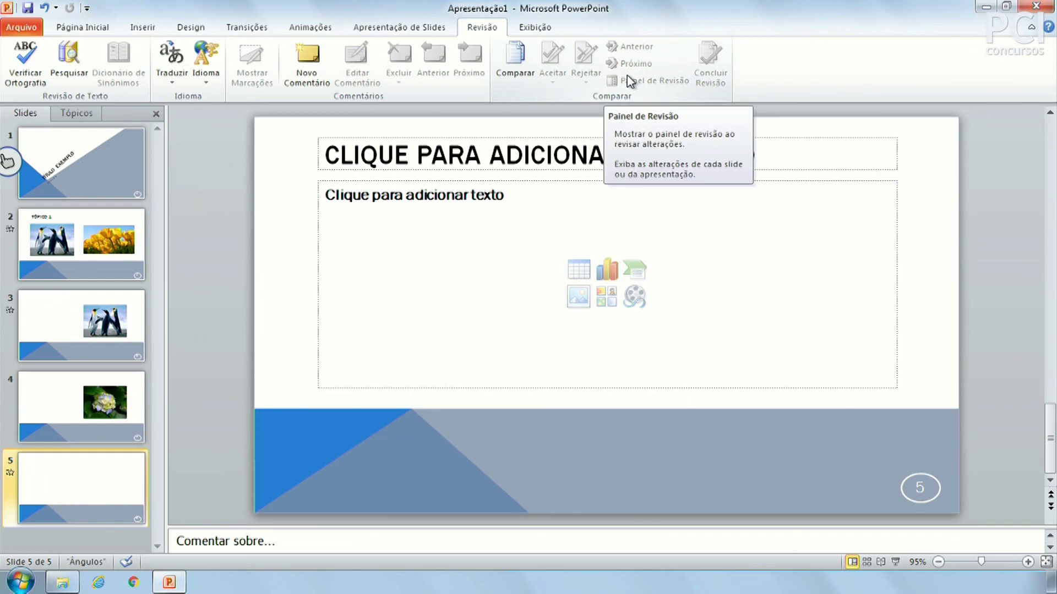
left_click(532, 29)
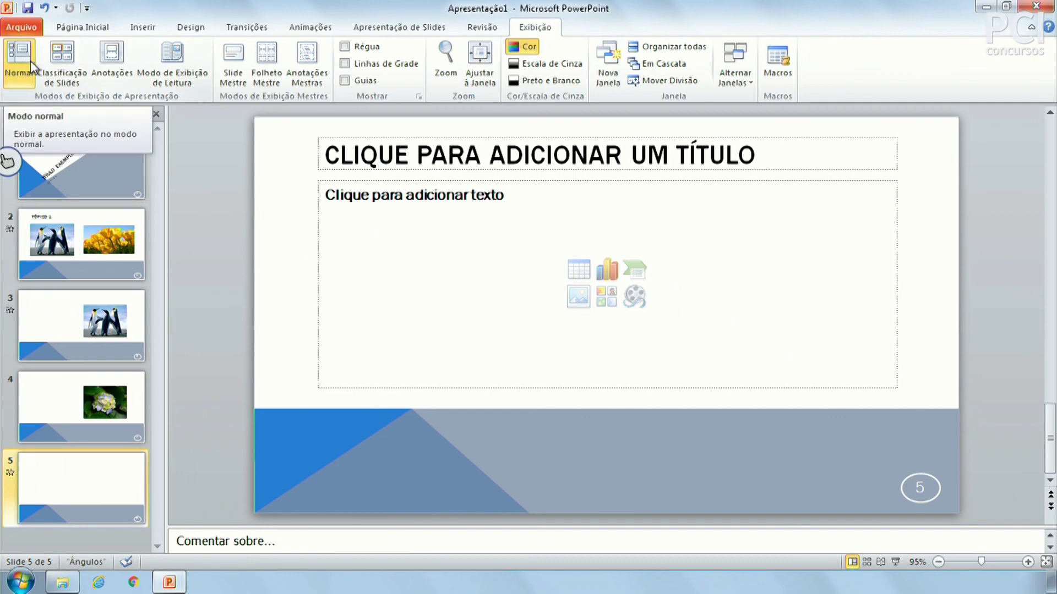
- Switch to Classificação de Slides and add three new slides after slide 5, making eight
left_click(55, 63)
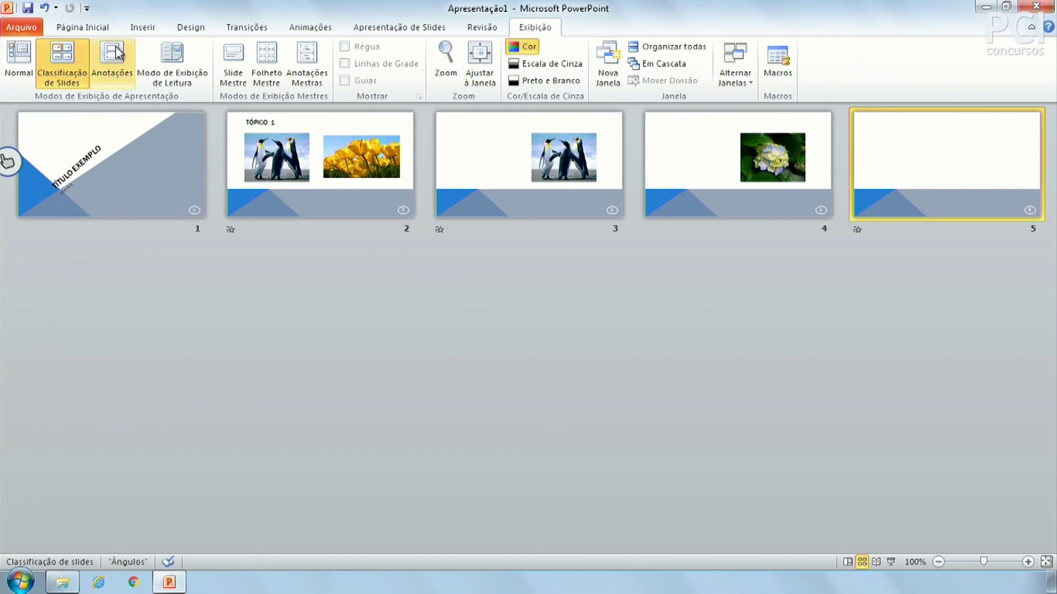
left_click(142, 27)
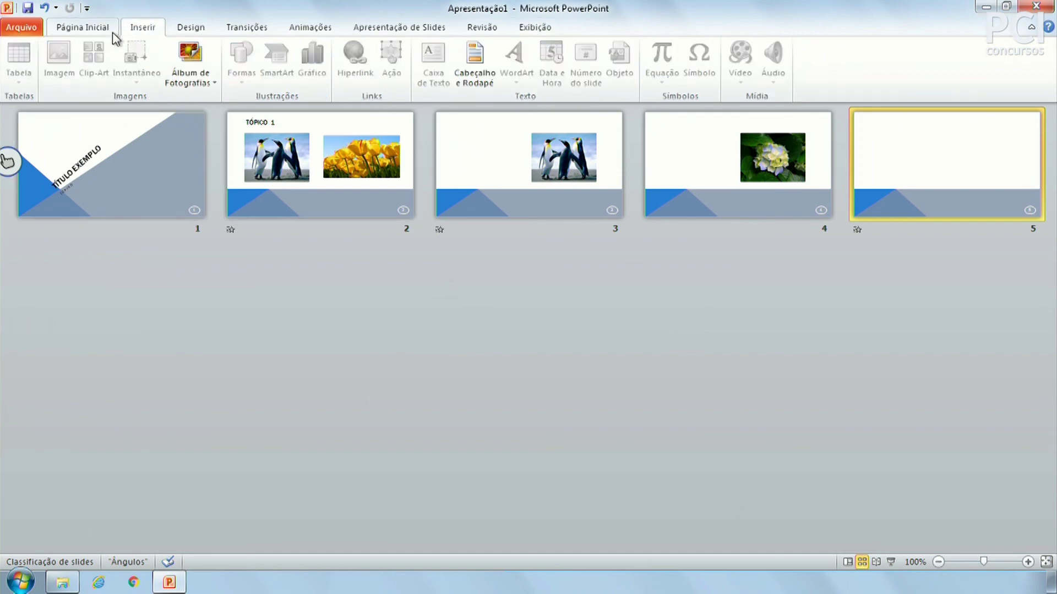
left_click(83, 27)
double_click(126, 55)
left_click(126, 55)
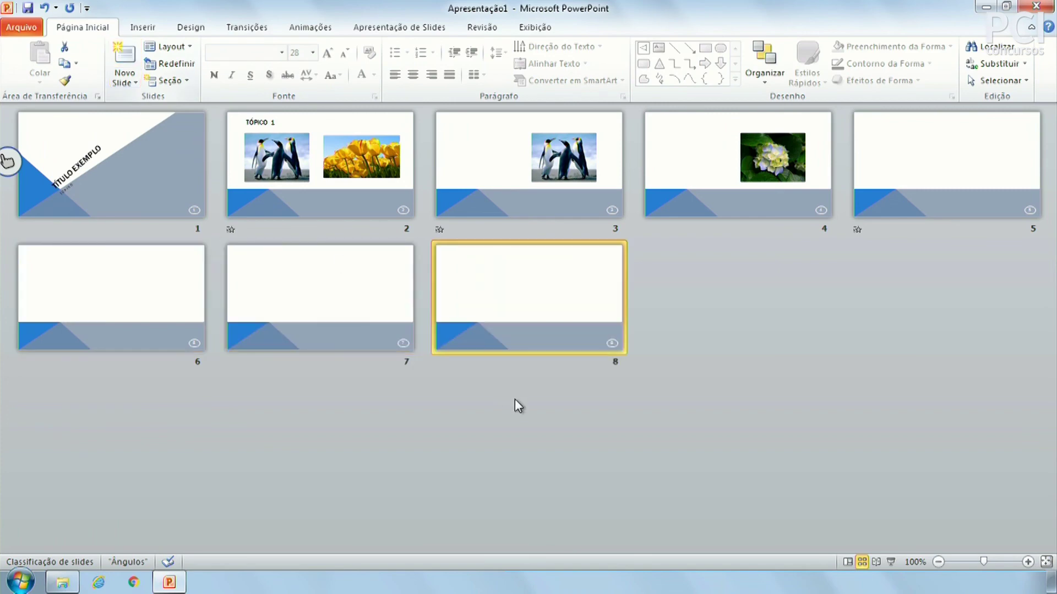
left_click(534, 30)
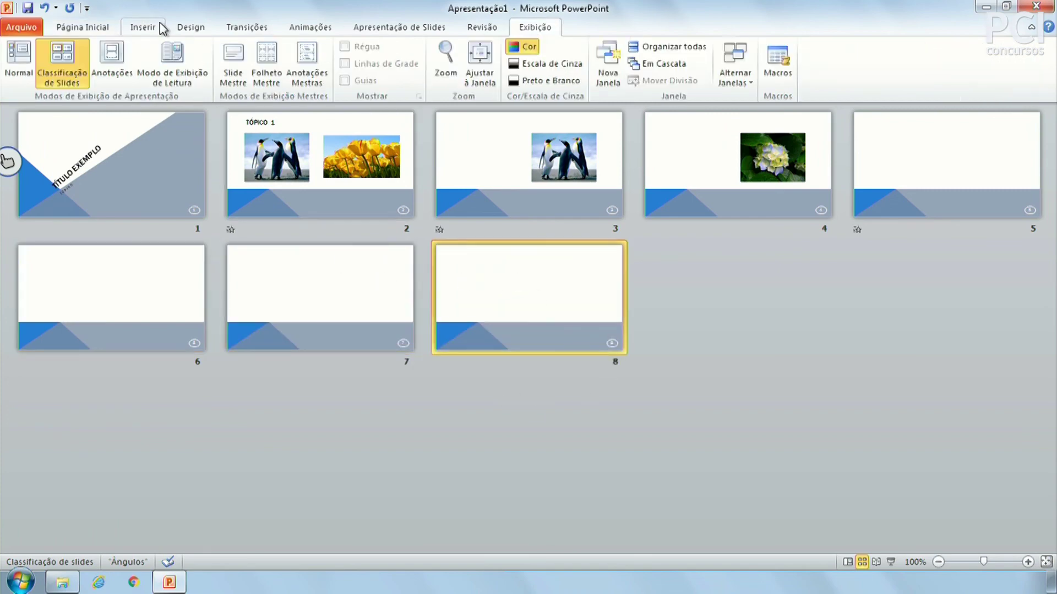
- Switch to Anotações view and click through slide 8's notes box and earlier pages
left_click(112, 61)
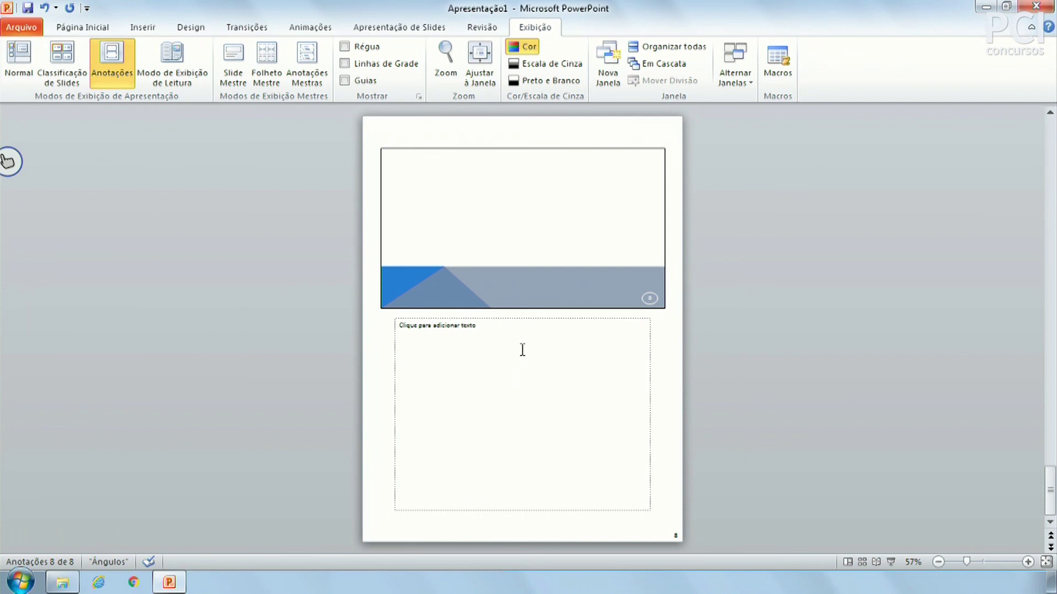
left_click(481, 344)
left_click(1007, 377)
left_click(522, 379)
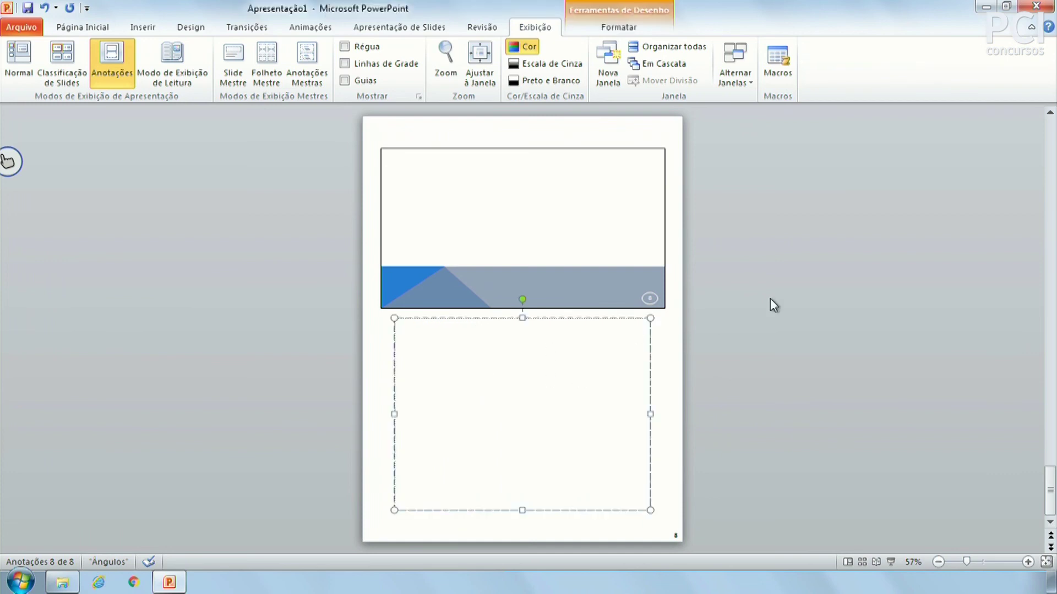
left_click(862, 353)
scroll(862, 352, "up", 2)
scroll(862, 352, "up", 3)
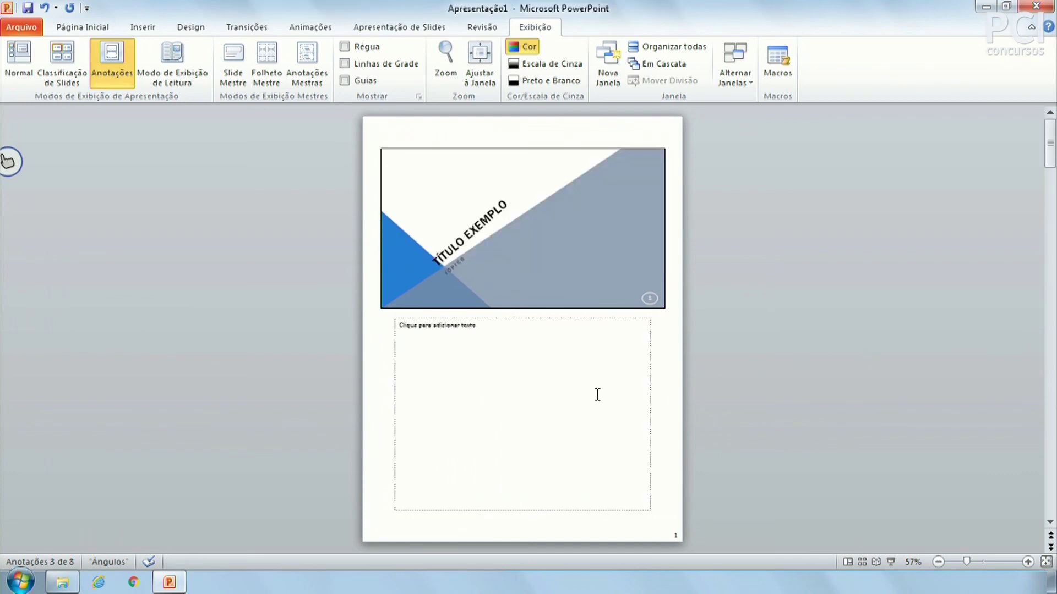
left_click(515, 373)
left_click(734, 321)
scroll(734, 321, "up", 2)
scroll(518, 341, "down", 2)
- Click into the notes boxes of slides 2 and 3, then scroll back to slide 1's notes page
left_click(475, 336)
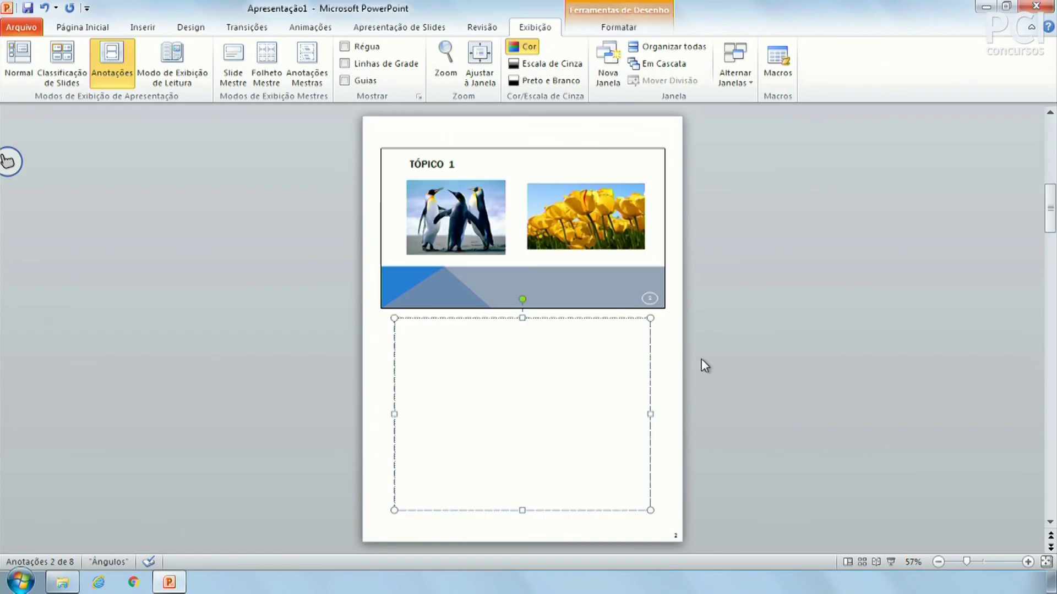
left_click(708, 364)
scroll(581, 364, "down", 1)
left_click(496, 346)
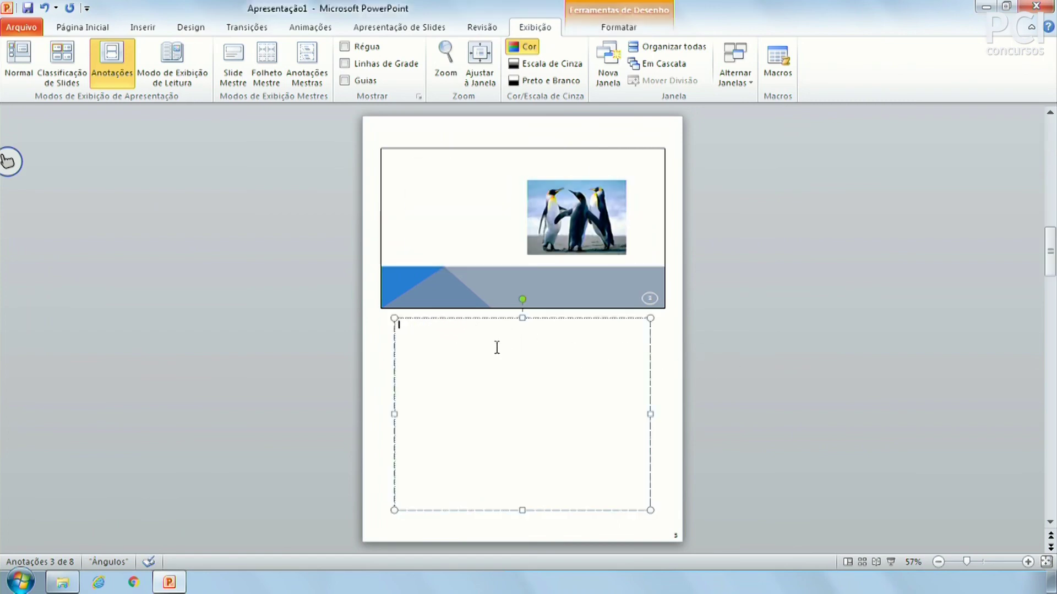
left_click(772, 333)
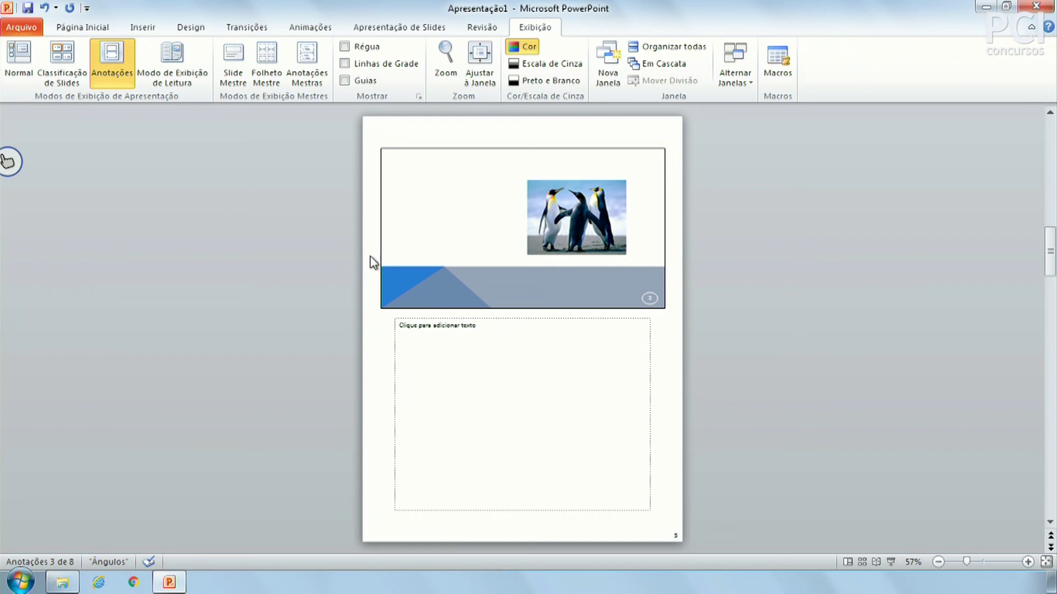
left_click(566, 396)
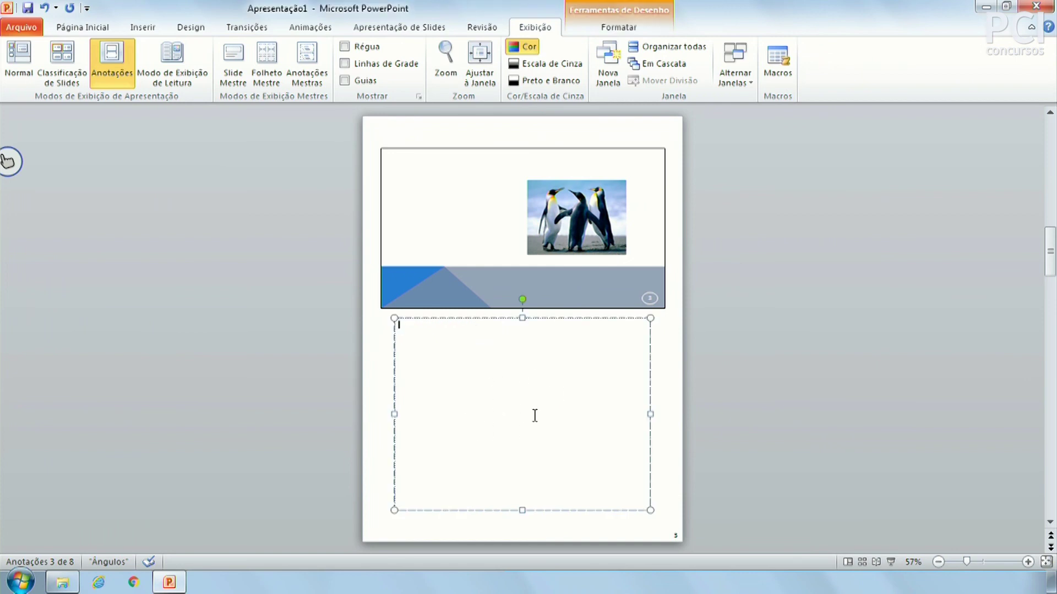
left_click(701, 415)
scroll(698, 408, "up", 5)
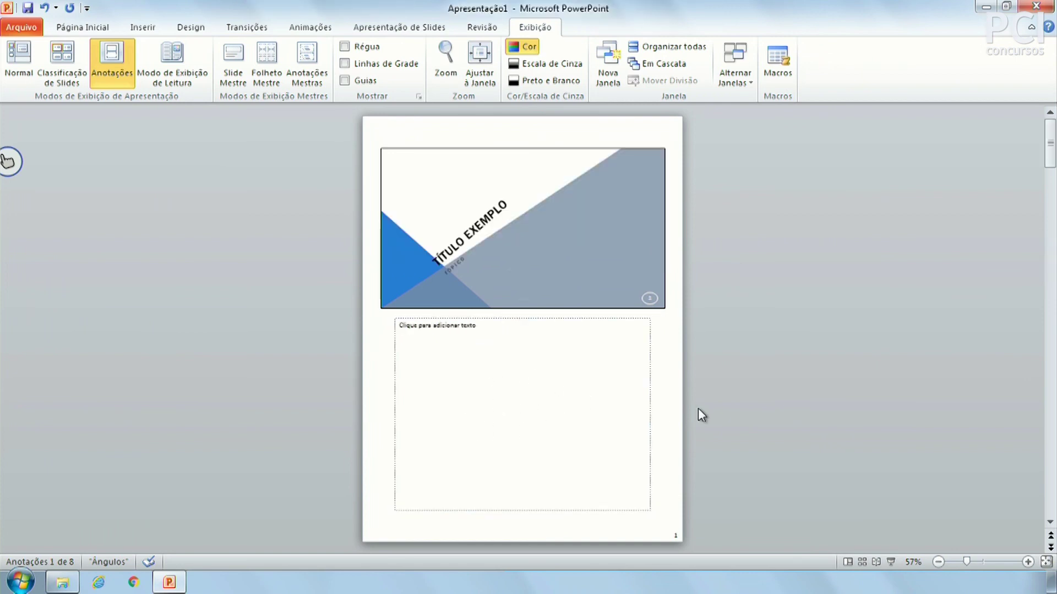
- Open Reading View, advance past TÓPICO 1 through several slides, and exit with Esc
left_click(172, 61)
left_click(519, 367)
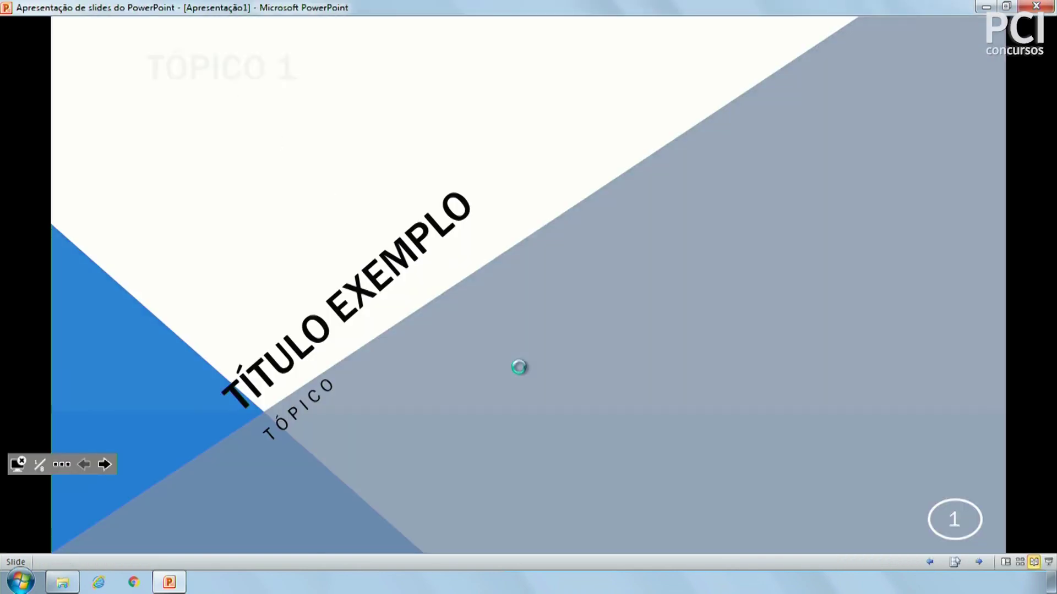
left_click(519, 367)
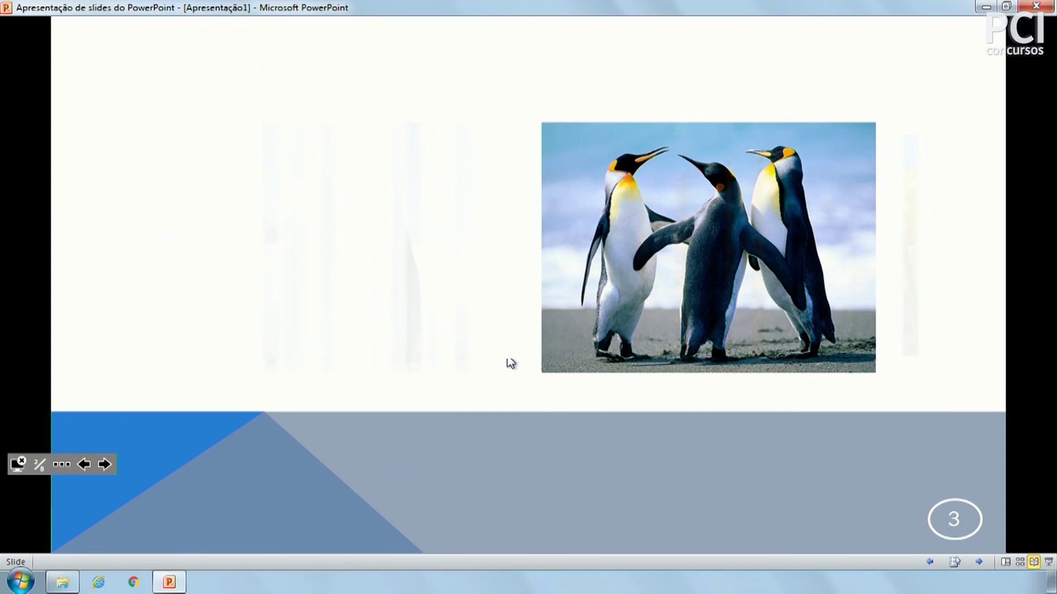
left_click(946, 442)
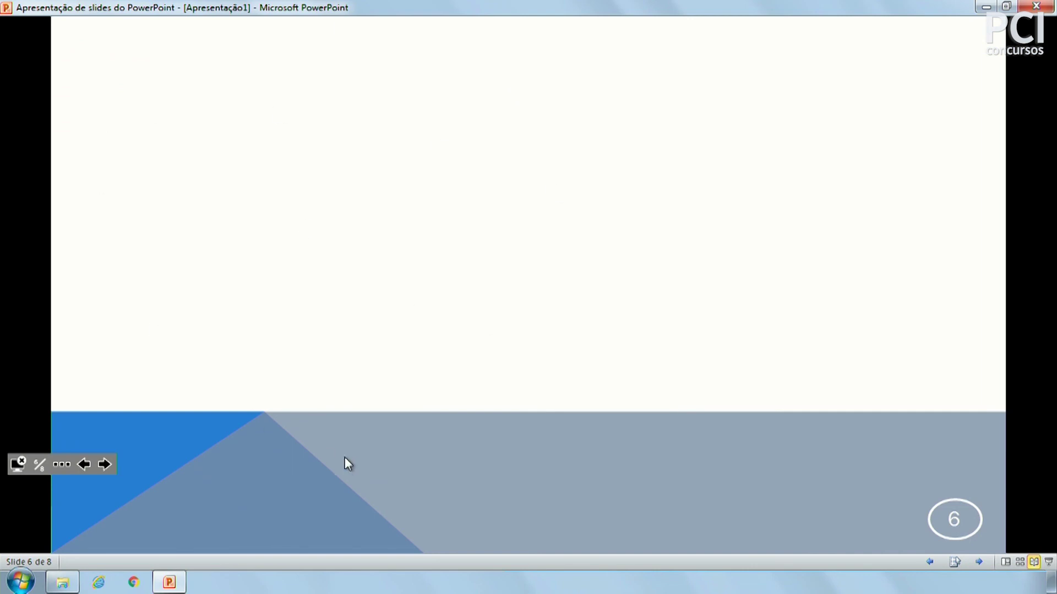
key("Escape")
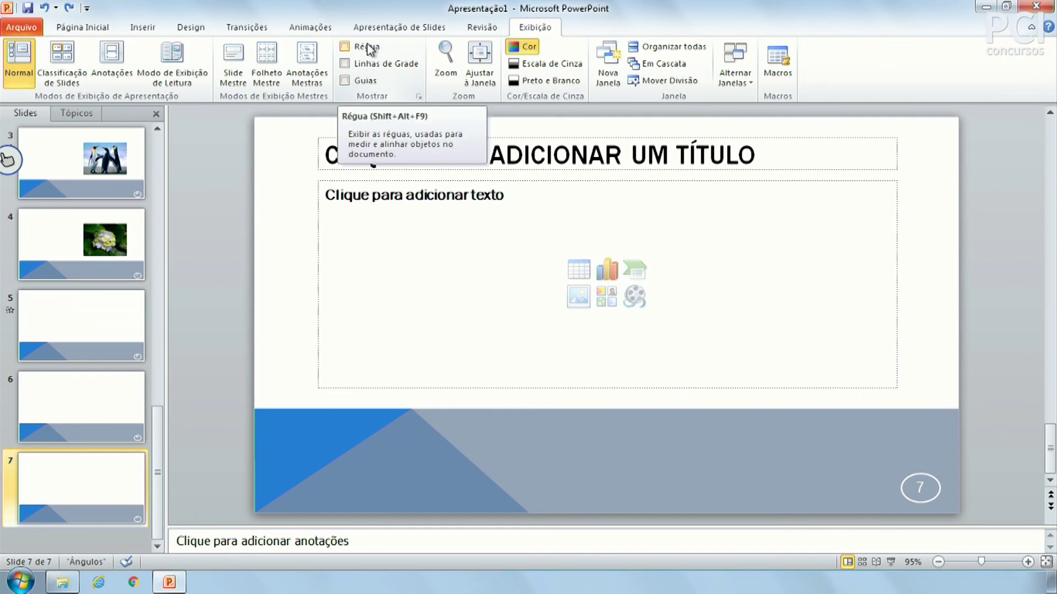
- Show and hide Régua, then turn Linhas de Grade on and off over slide 7
left_click(345, 47)
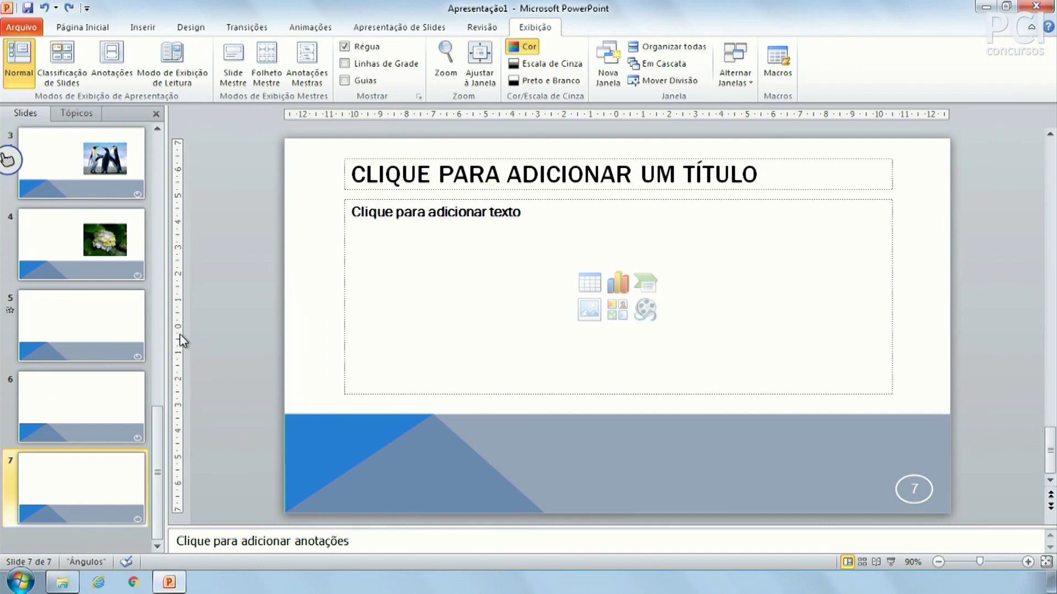
left_click(363, 49)
left_click(374, 65)
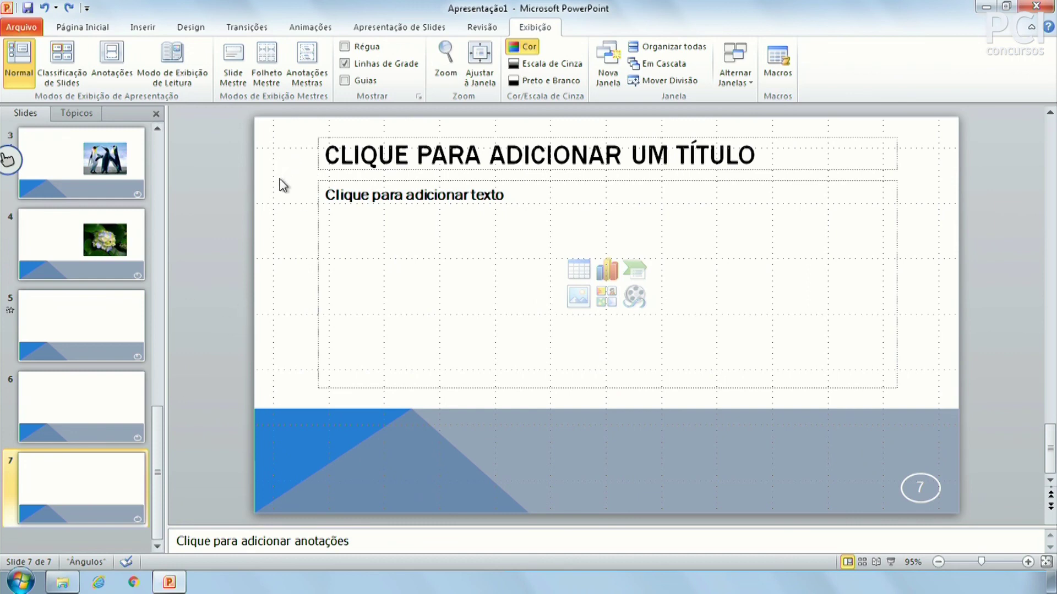
left_click(389, 65)
- Turn the drawing guides on and off, zoom slide 7 to 100%, then fit it to the window
left_click(366, 82)
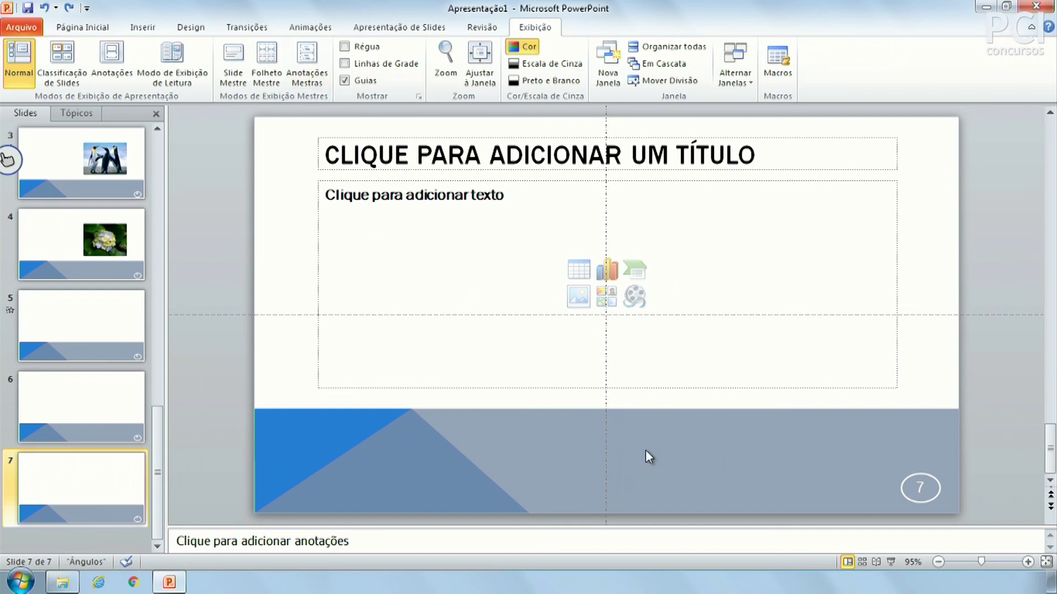
left_click(349, 80)
left_click_drag(979, 565, 985, 564)
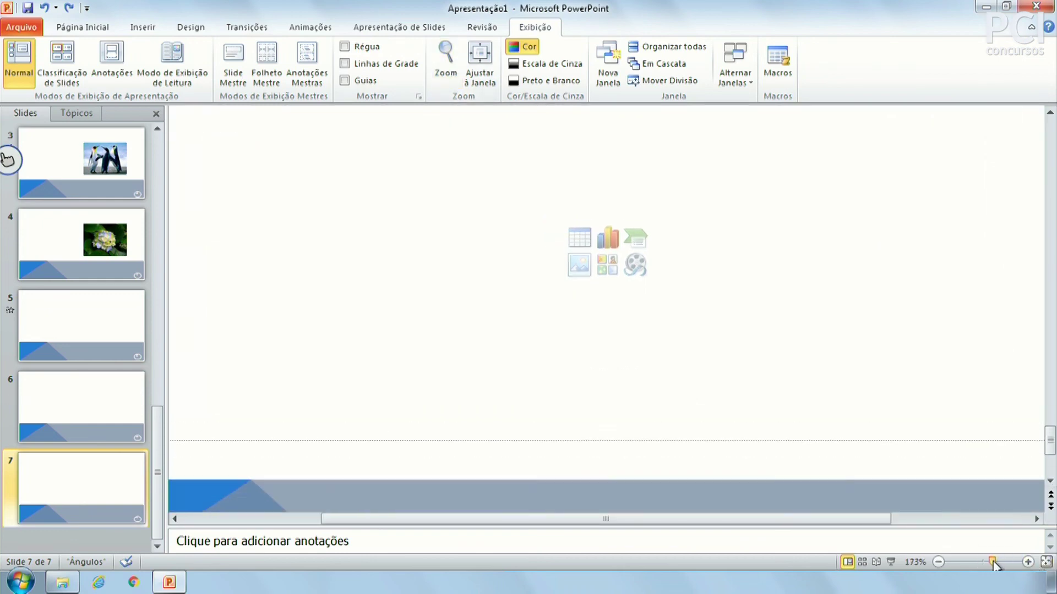
left_click(484, 68)
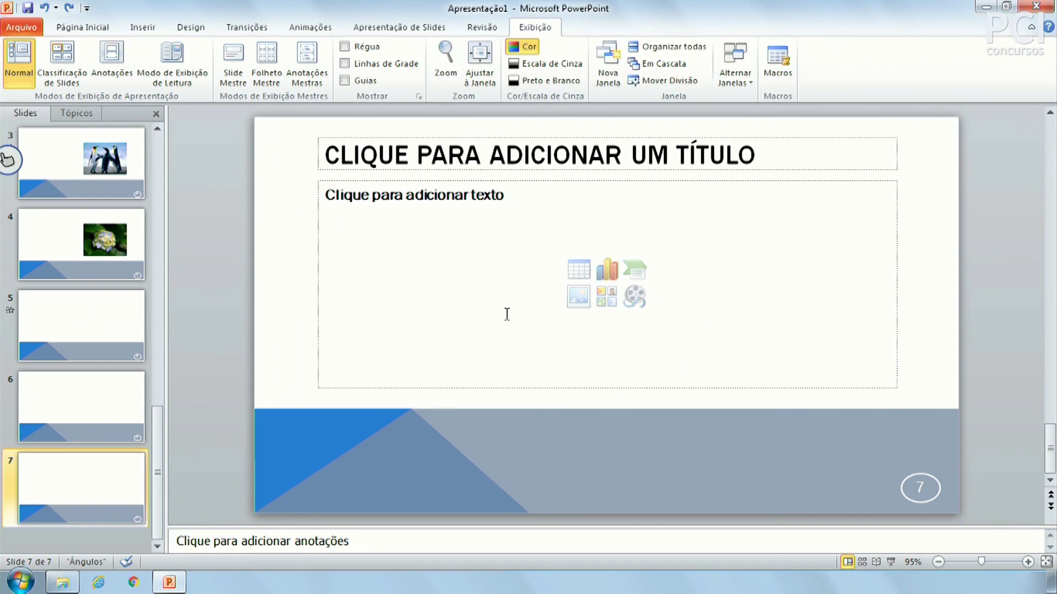
- Preview the slides in Grayscale, switch back to colour, then return to the Home tab
left_click(537, 65)
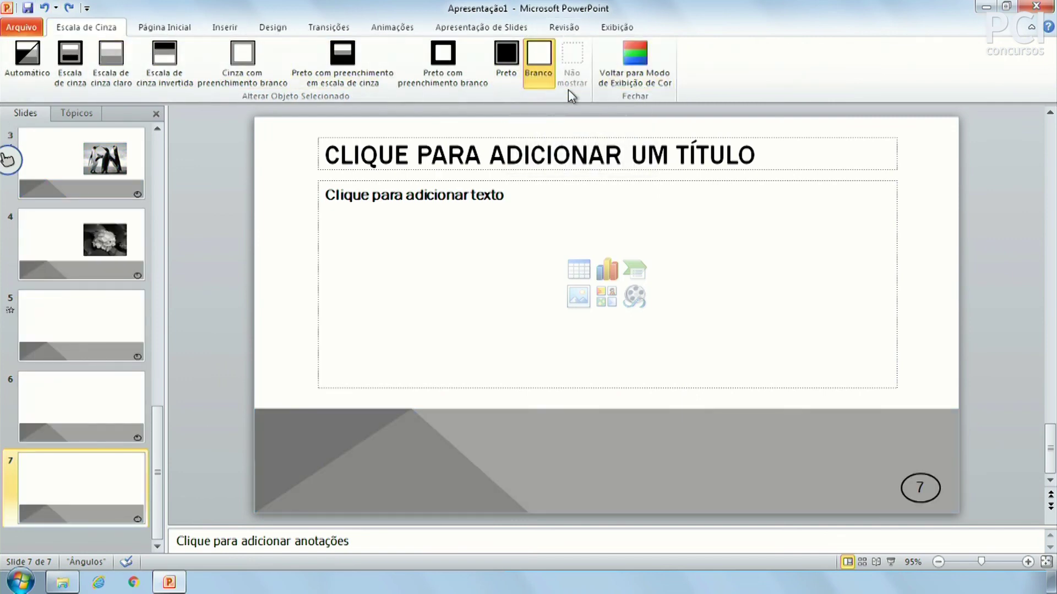
left_click(638, 67)
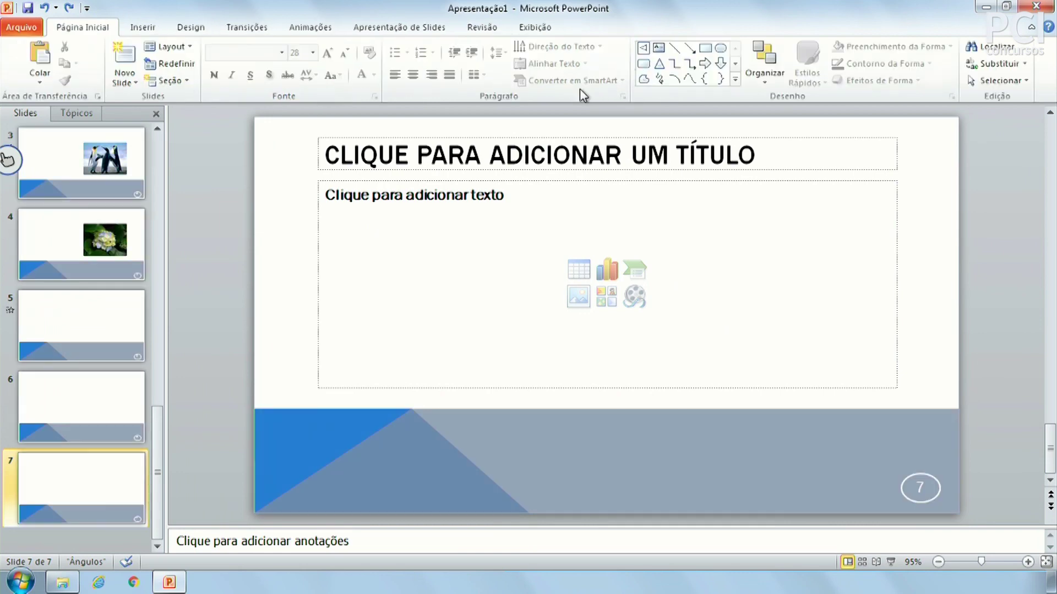
left_click(535, 28)
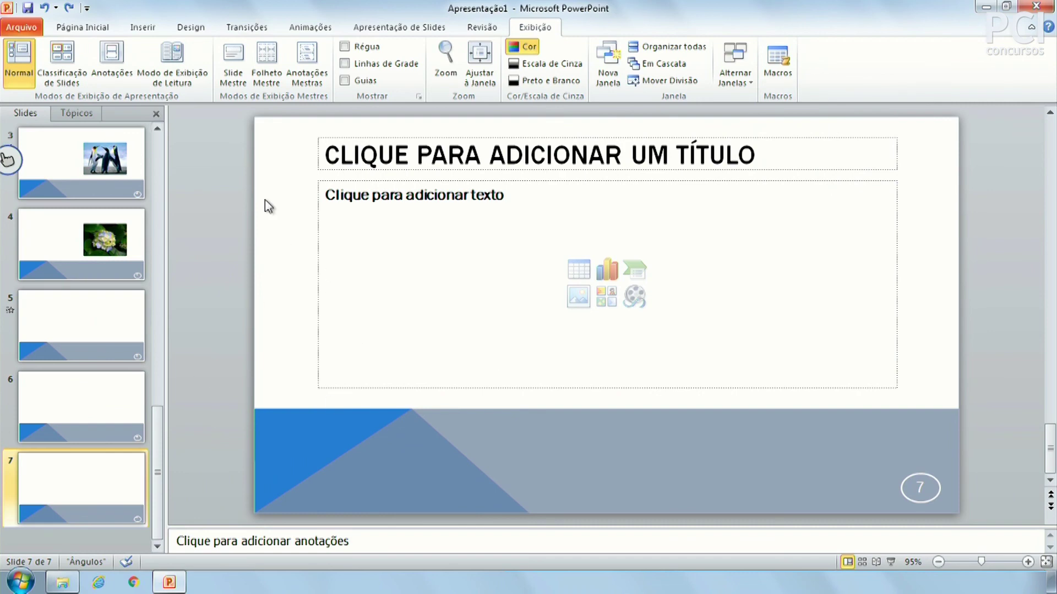
left_click(95, 30)
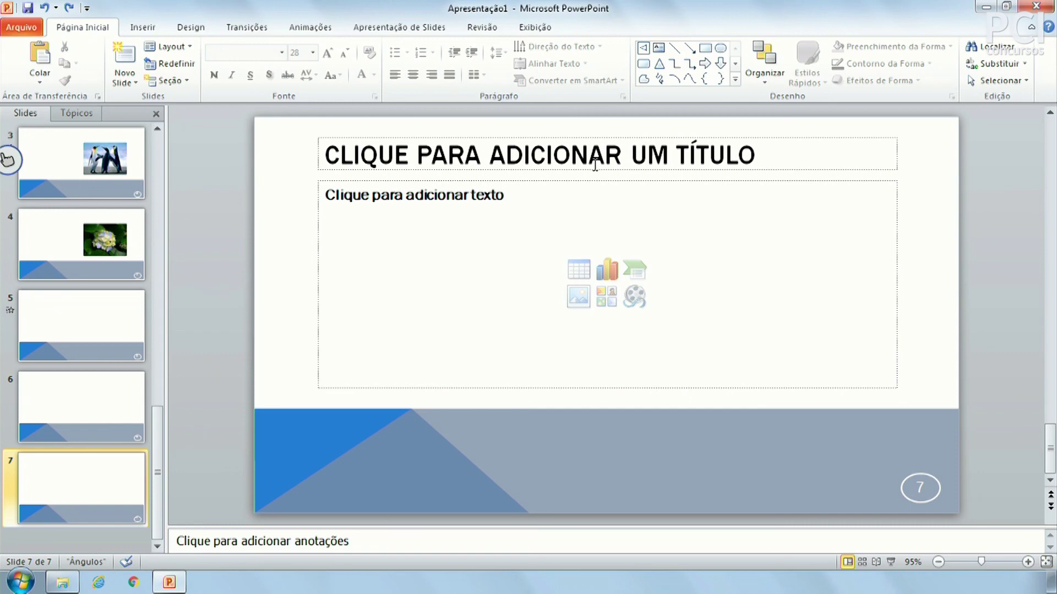
- Click into slide 7's empty body placeholder several times without typing anything
left_click(543, 189)
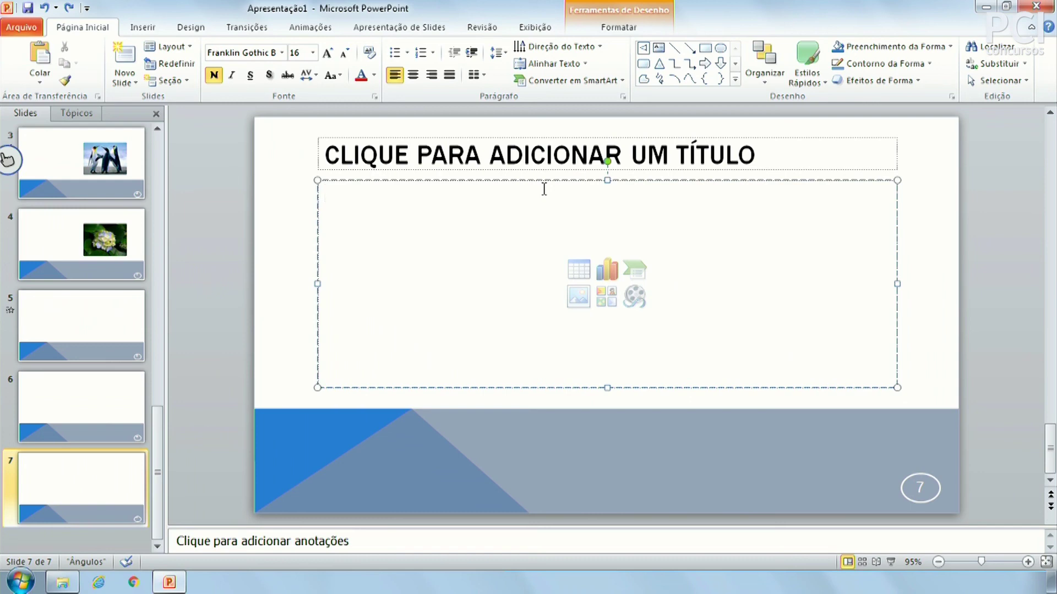
left_click(553, 156)
left_click(524, 220)
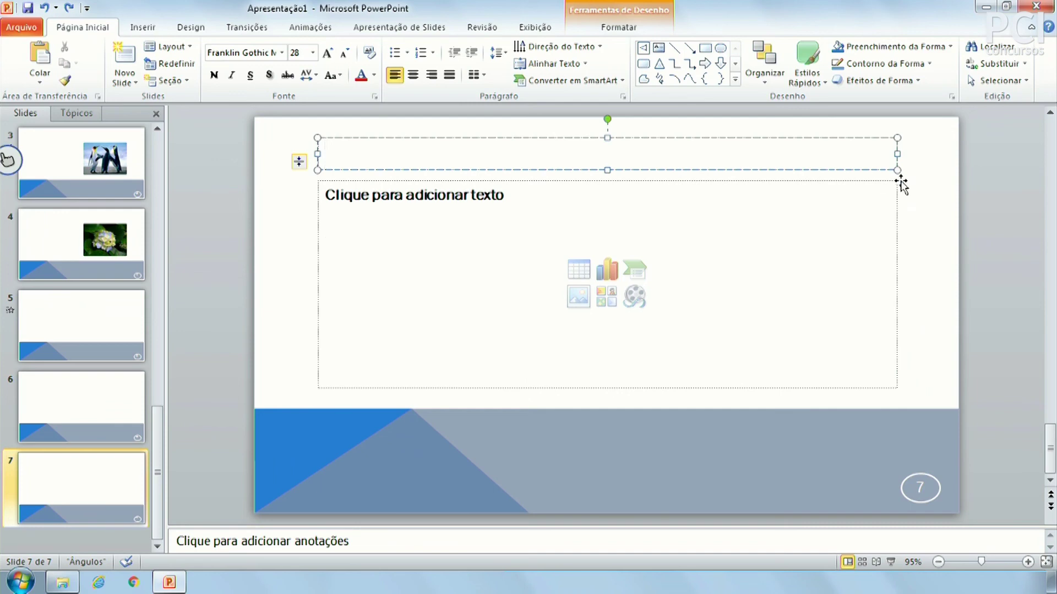
left_click(918, 189)
left_click(680, 215)
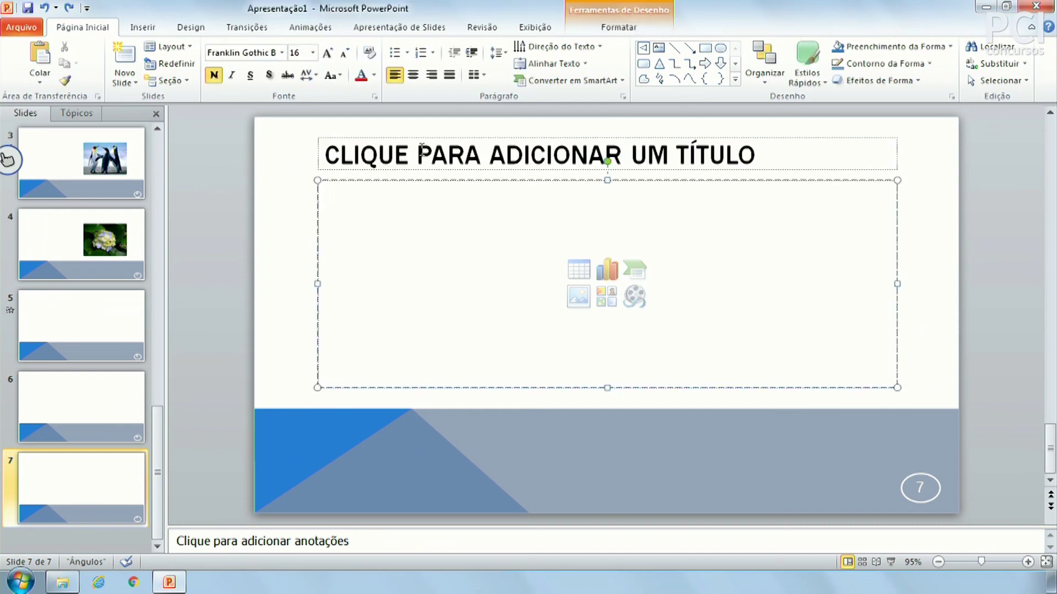
- Leave slide 7's title placeholder empty and move to slide 4 with the hydrangea photo
left_click(407, 156)
left_click(967, 240)
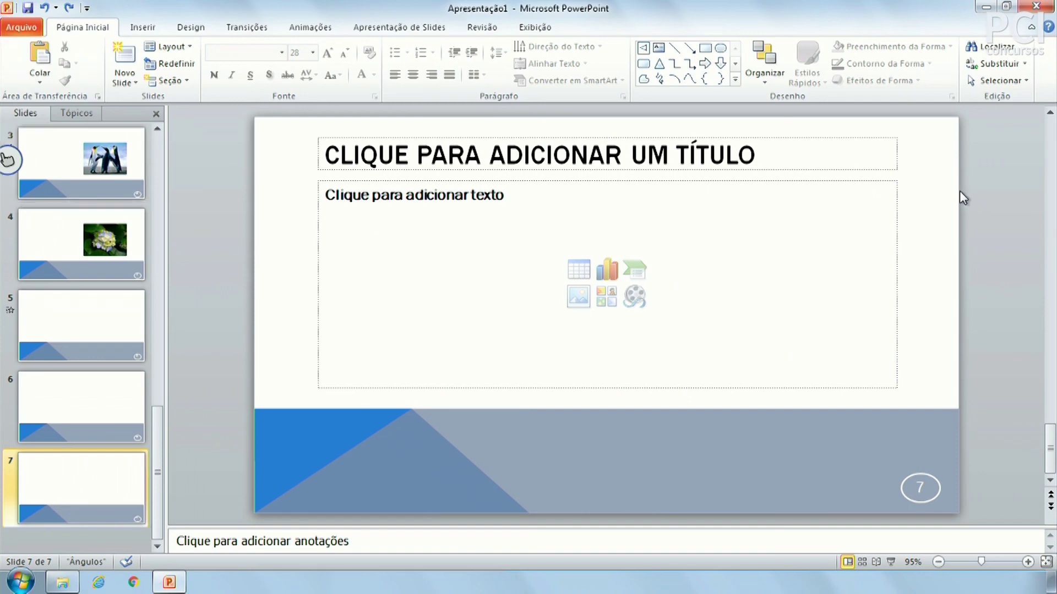
left_click(683, 165)
left_click(960, 263)
left_click(70, 259)
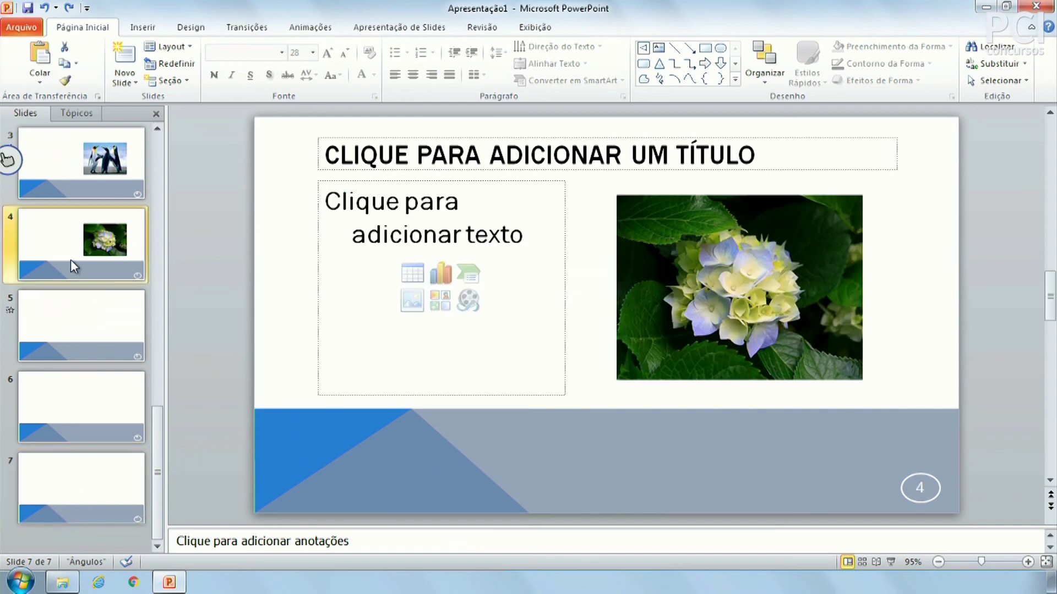
- Open title slide 1 and select, then deselect, the TÍTULO EXEMPLO title box
scroll(71, 260, "up", 3)
left_click(108, 160)
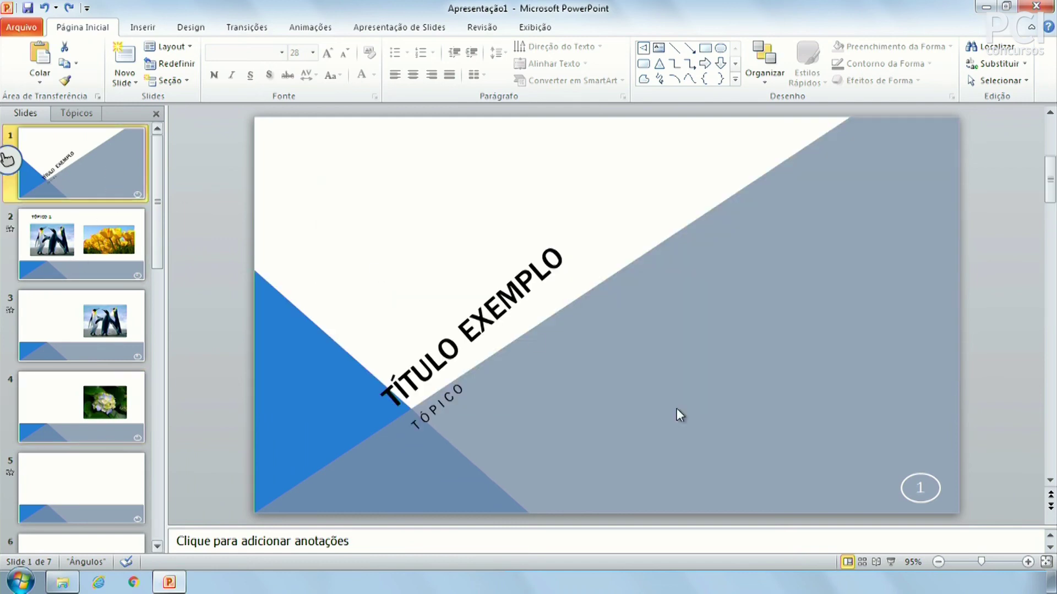
left_click(437, 345)
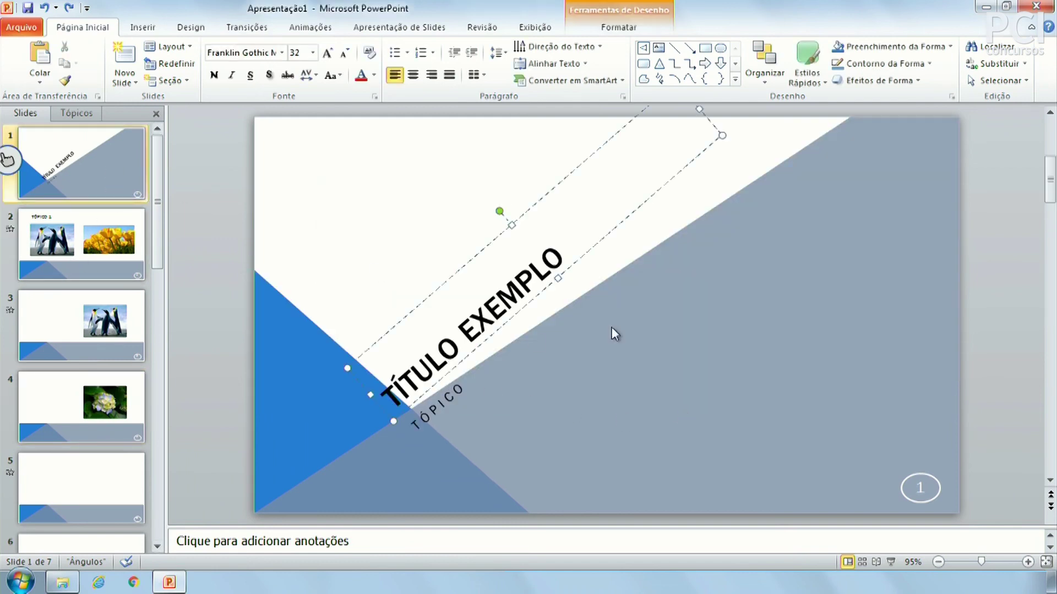
left_click(1023, 211)
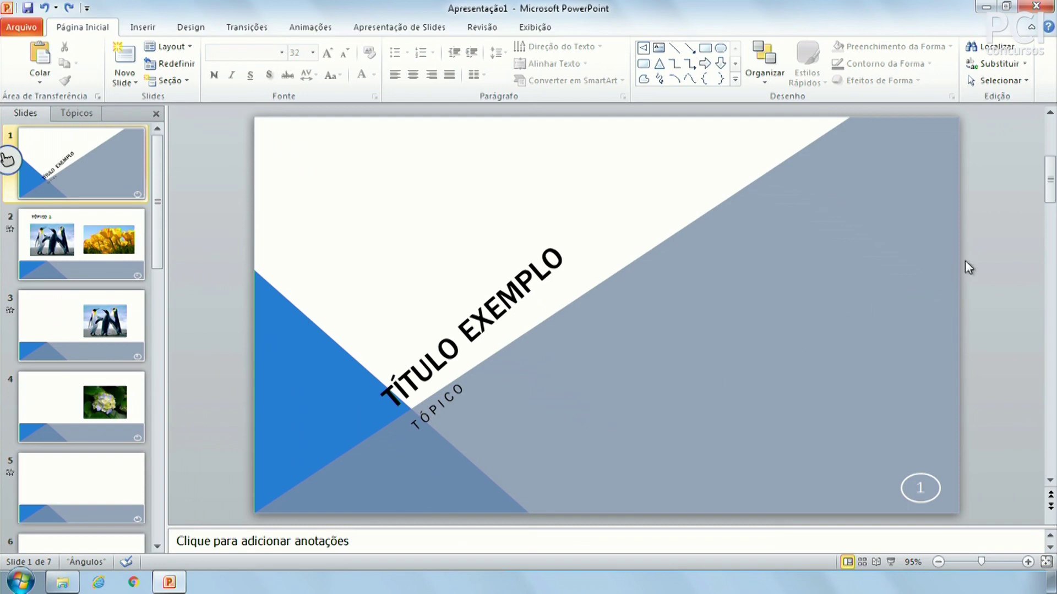
- Select and deselect the slide number circle and the TÓPICO subtitle, leaving both unchanged
left_click(917, 488)
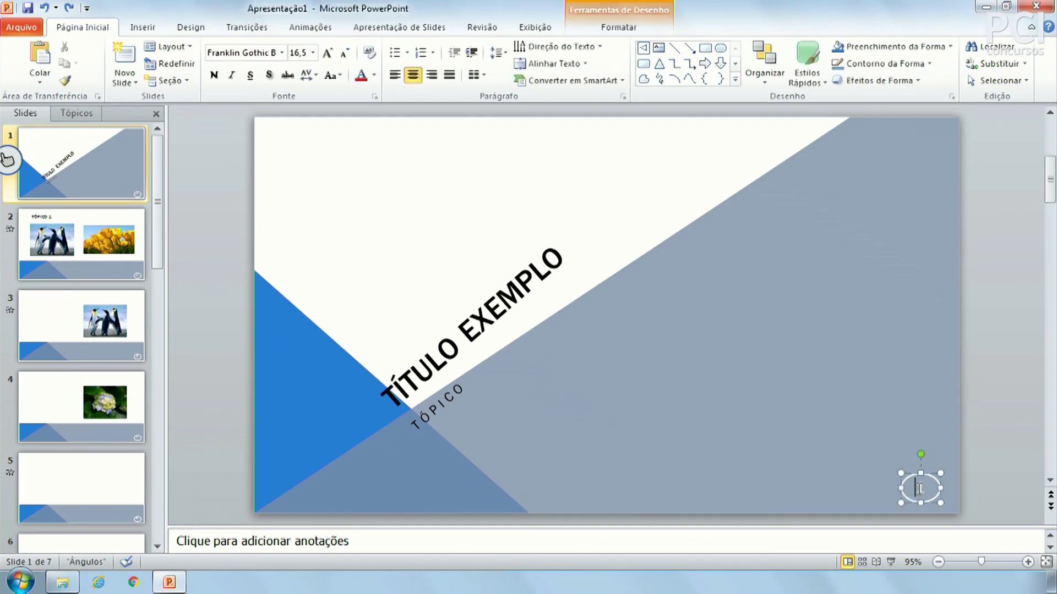
left_click(736, 407)
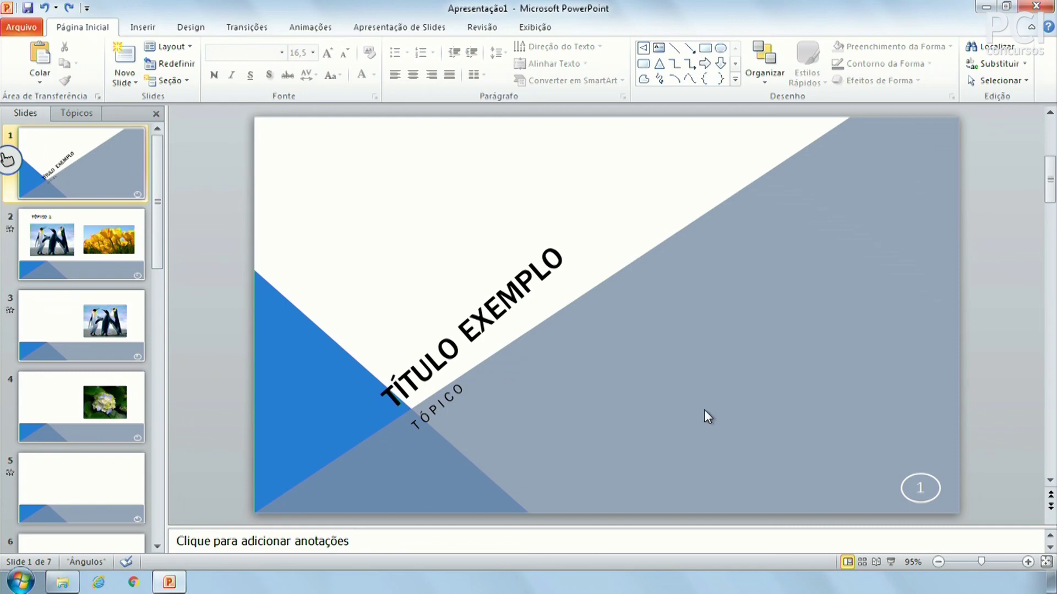
left_click(453, 357)
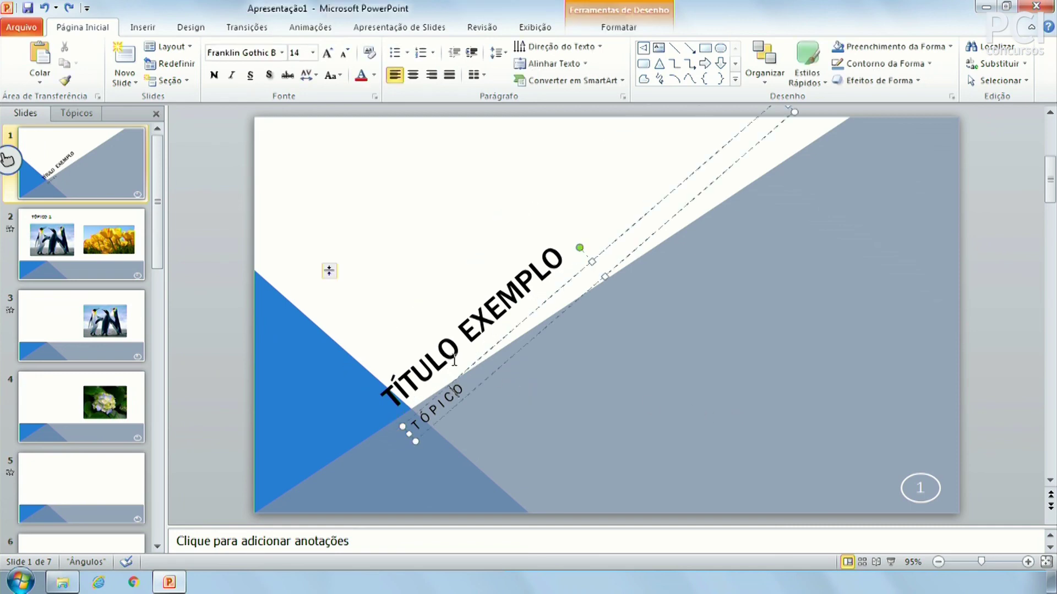
left_click(756, 343)
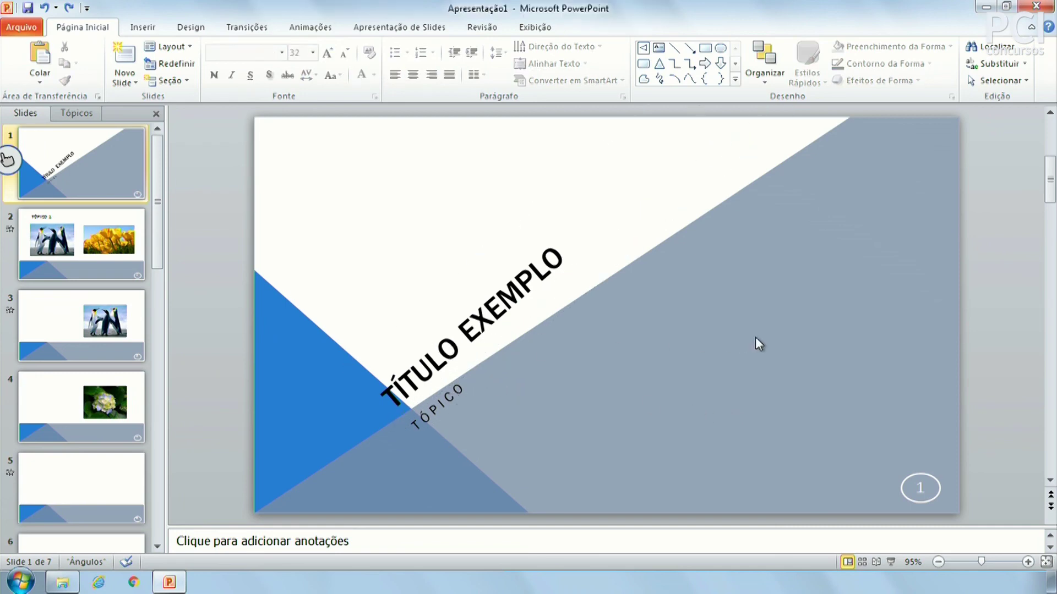